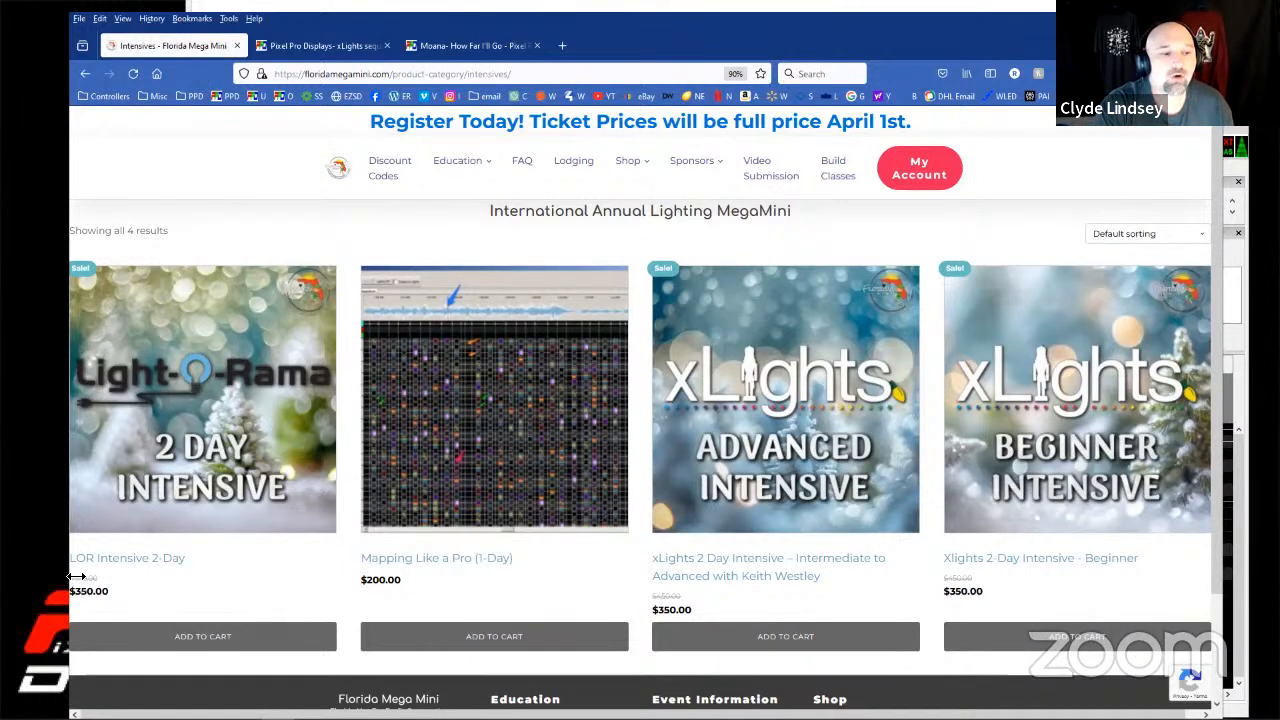
Widen the browser window and open the Swag & Gear category of the Pixel Pro Displays shop.
drag(68, 600, 25, 600)
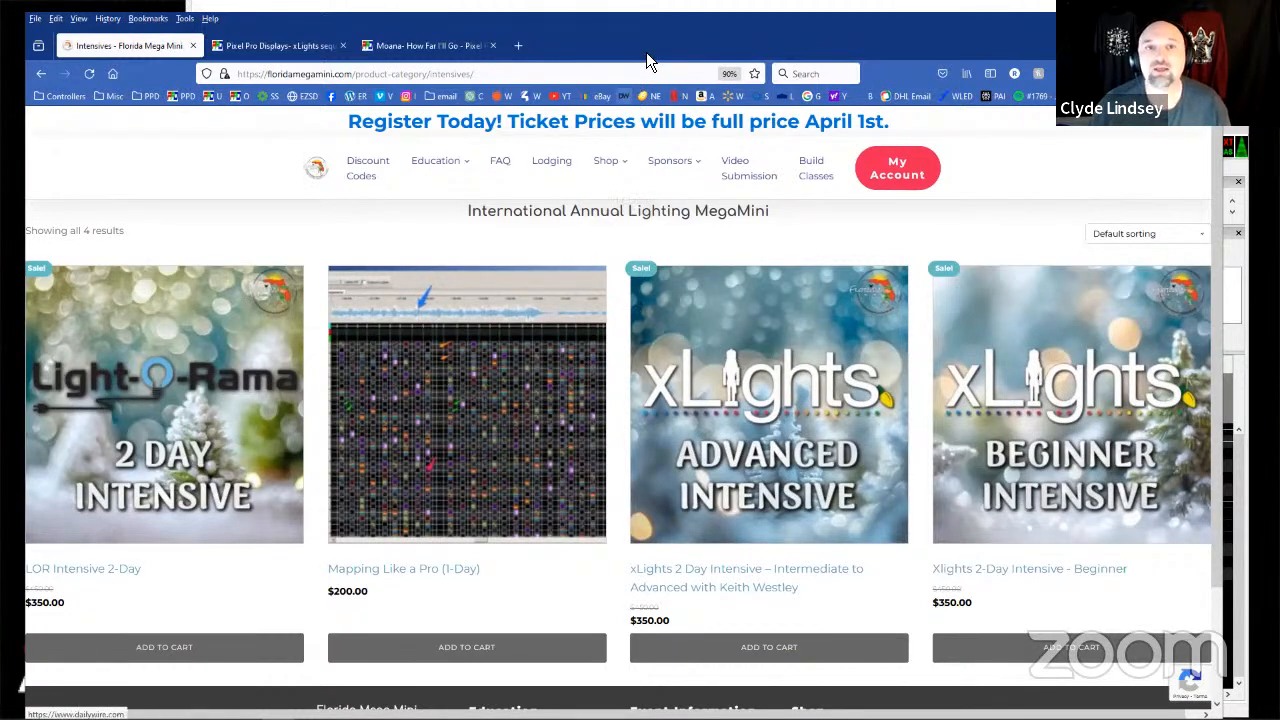
click(266, 48)
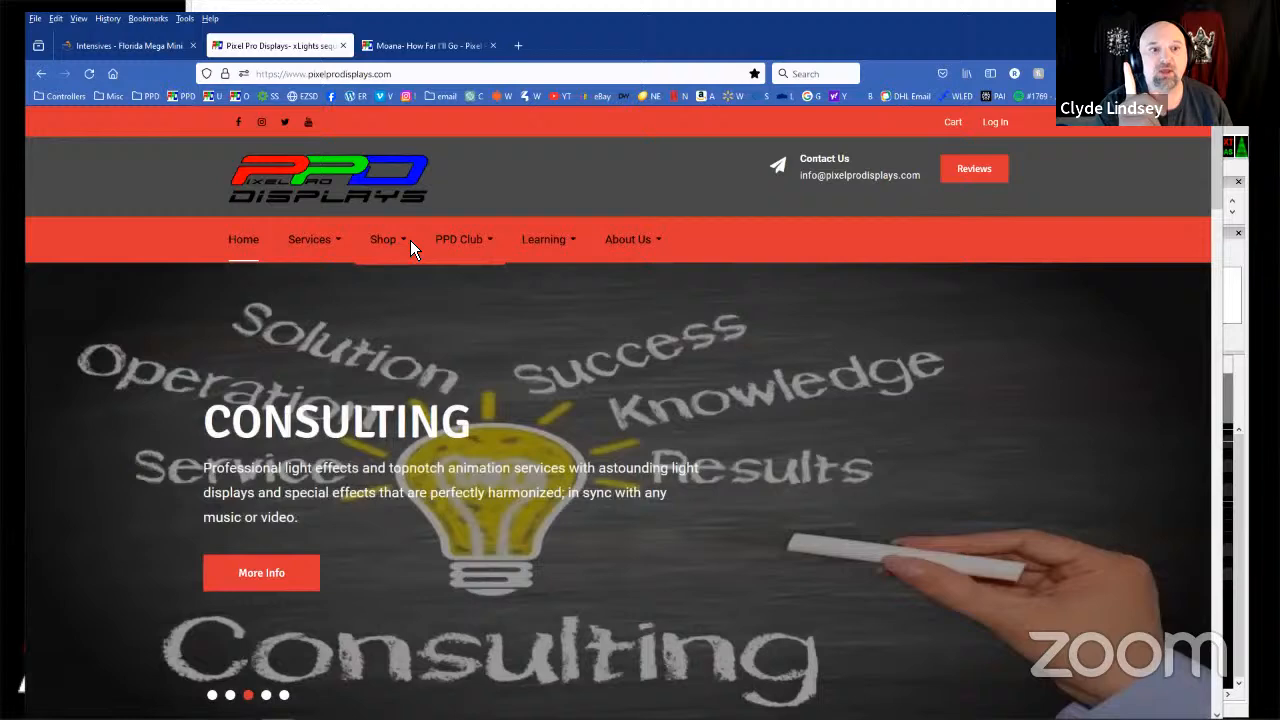
mouse_move(408, 242)
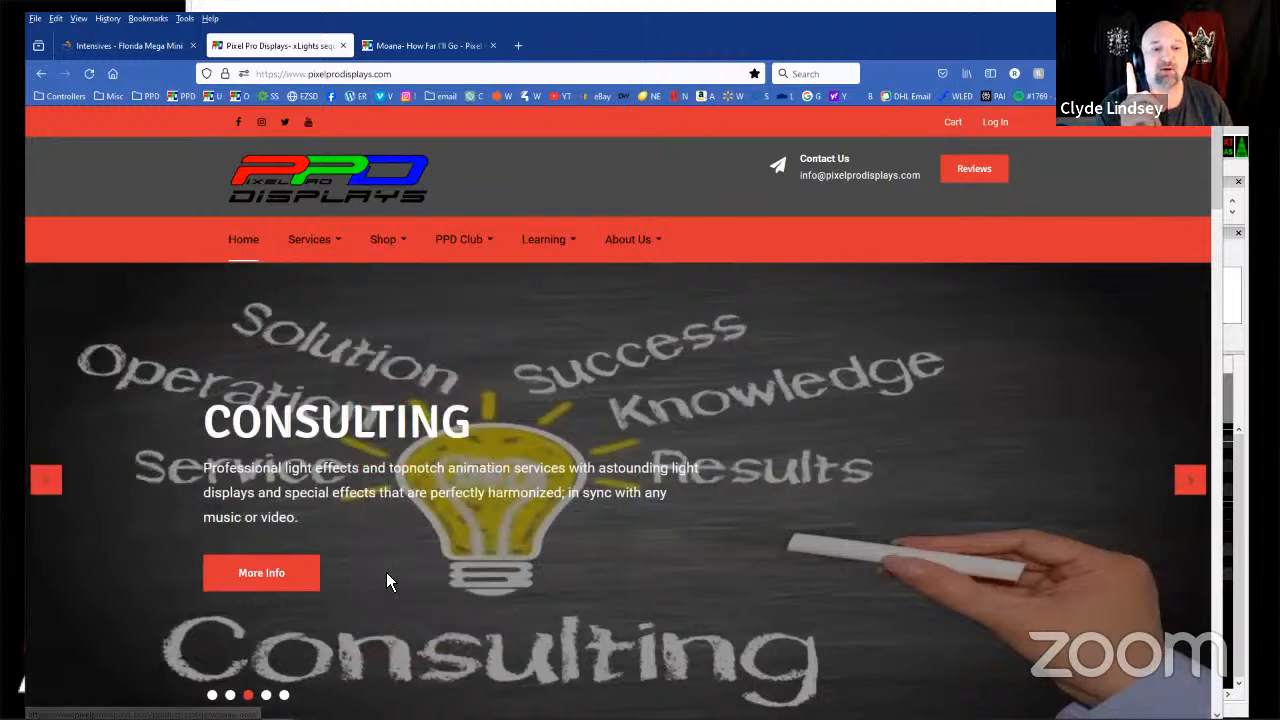
click(393, 660)
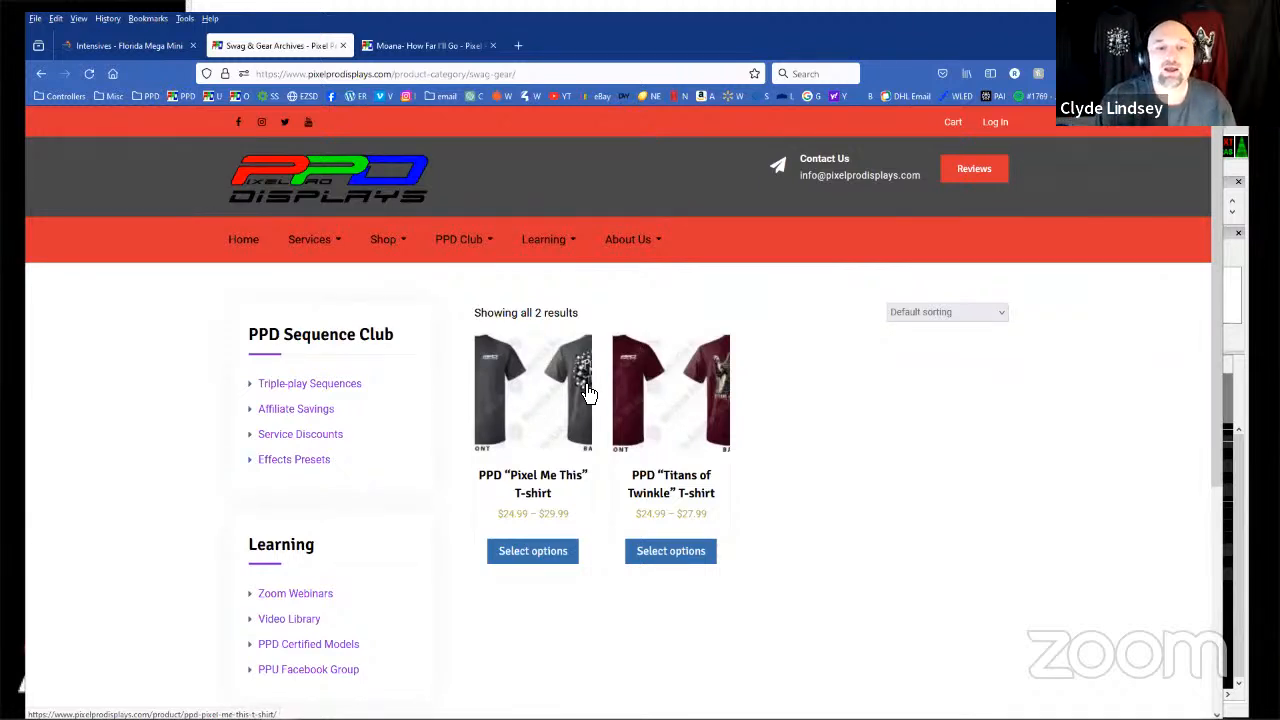
View the product pages of the PPD "Pixel Me This" and "Titans of Twinkle" T-shirts.
click(562, 400)
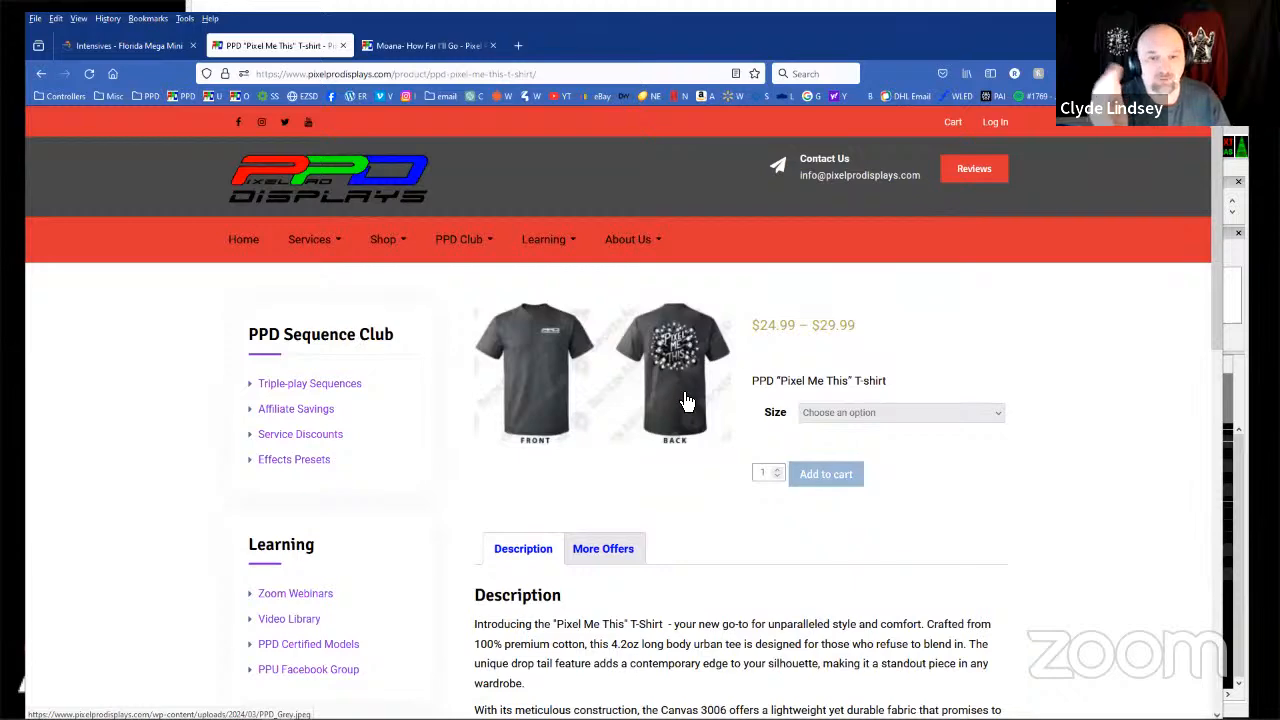
key(alt+Left)
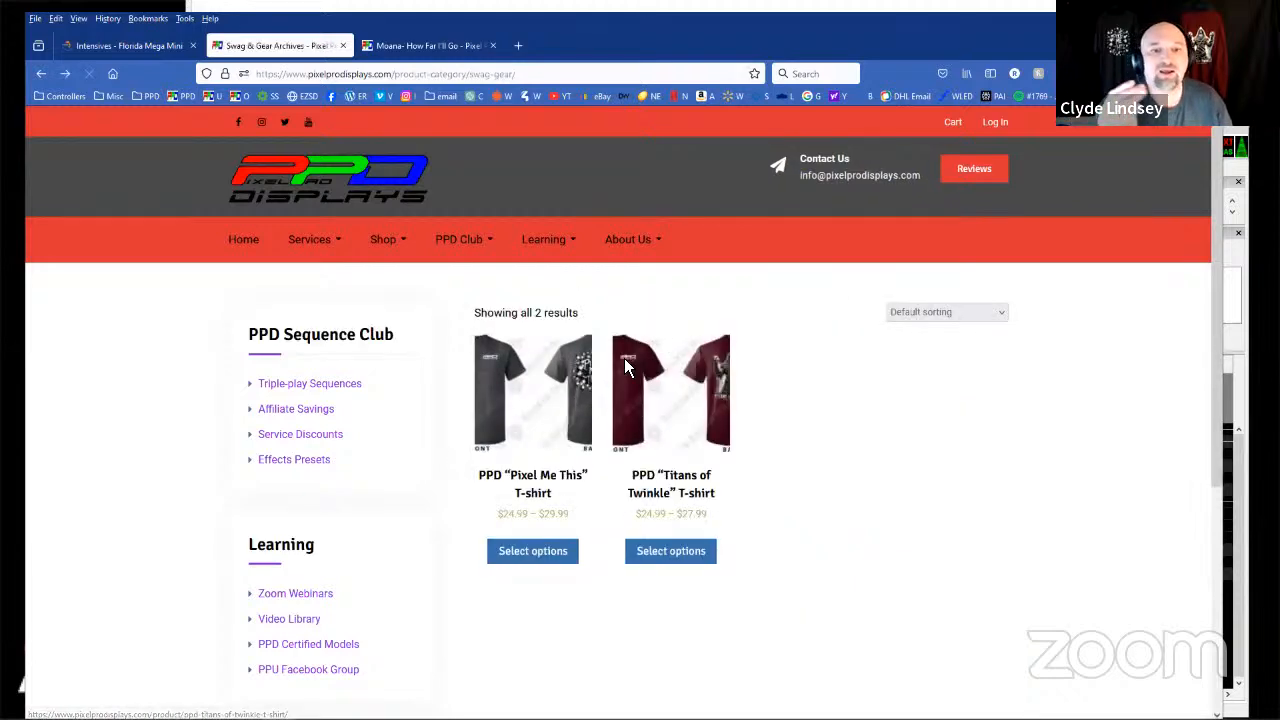
click(685, 380)
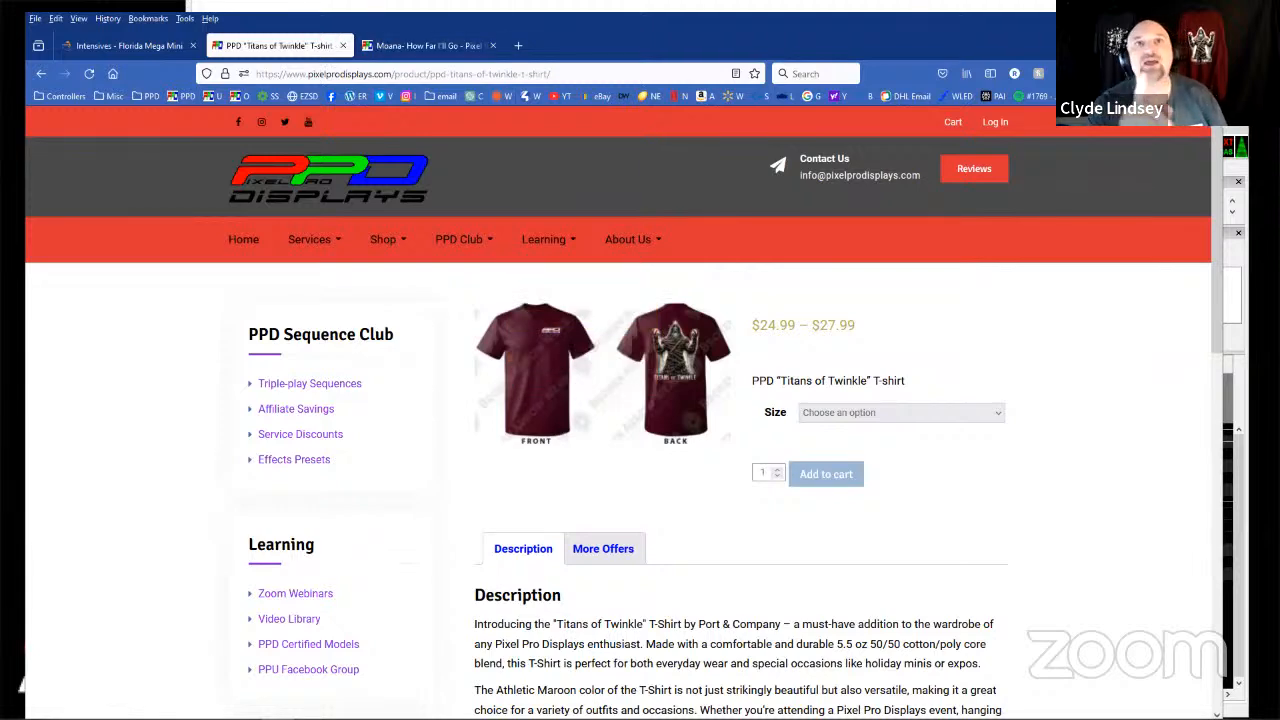
Show the How Far I'll Go club promotion, and choose Pro Layout on the Moana- How Far I'll Go product page.
key(alt+Tab)
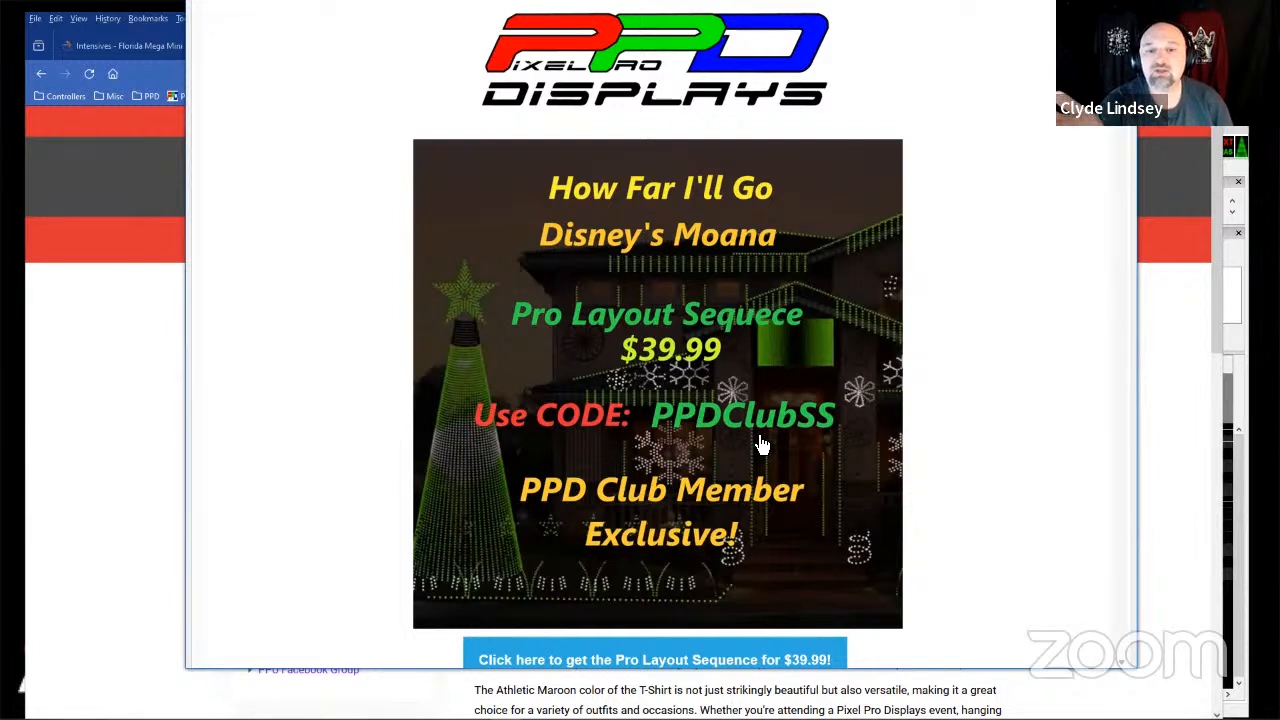
click(76, 366)
click(400, 46)
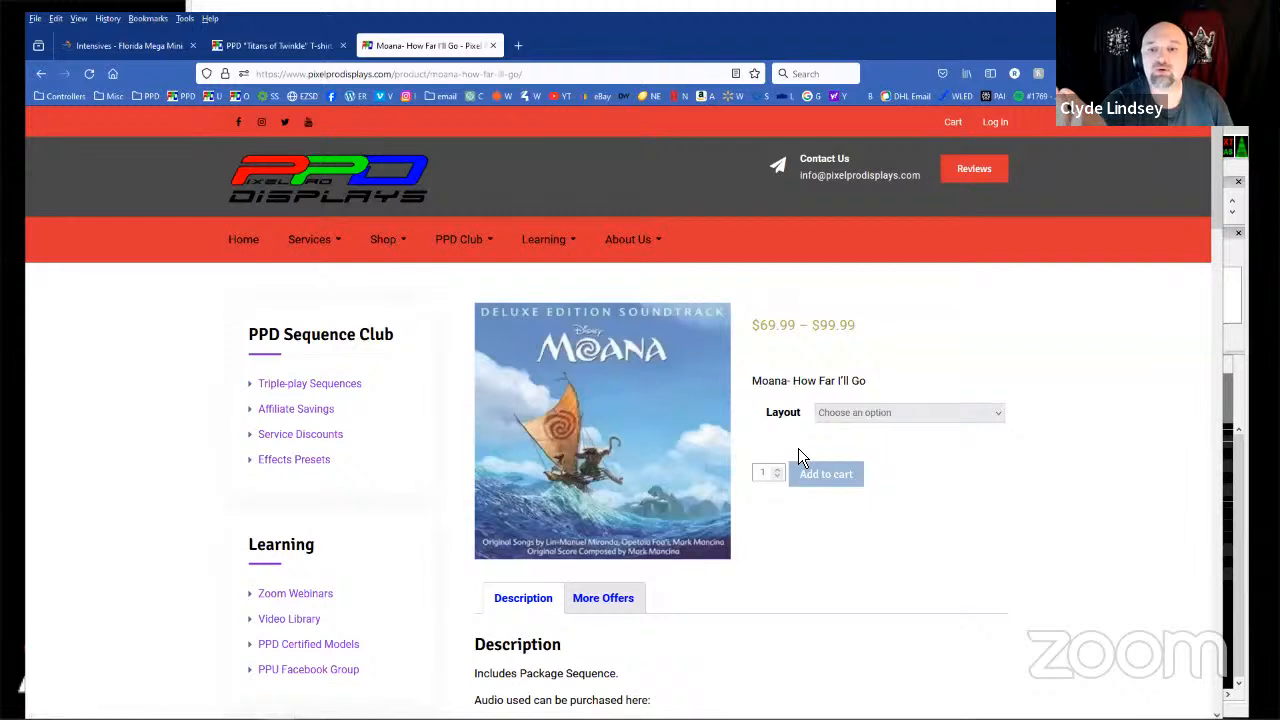
click(852, 416)
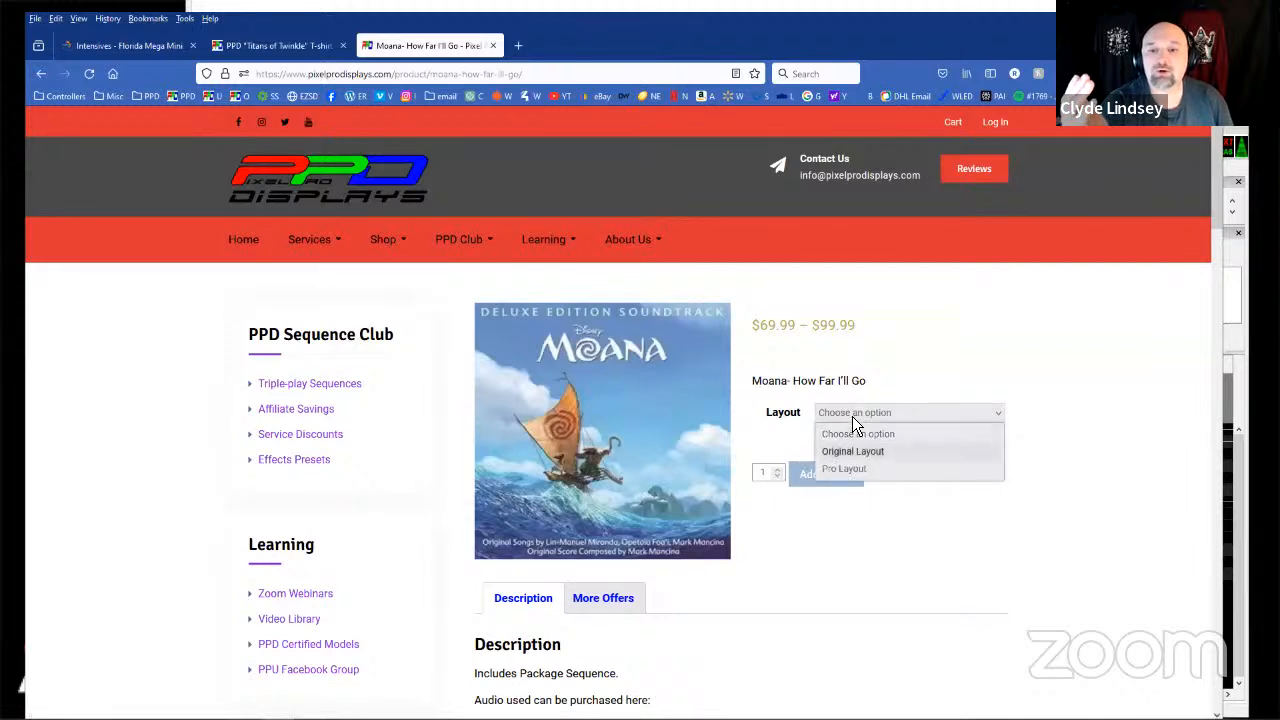
click(838, 472)
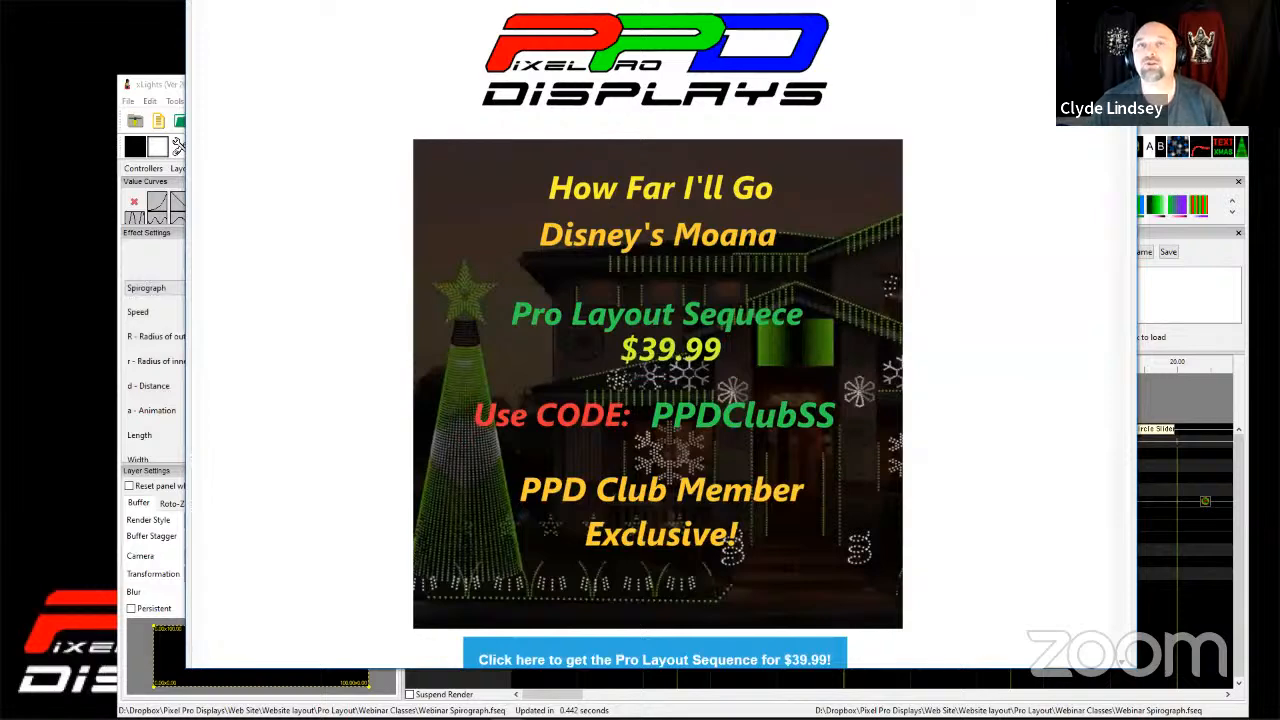
Close the promotion, maximize the xLights window and select the Spirograph effect in the Default section of the Matrix row.
key(alt+F4)
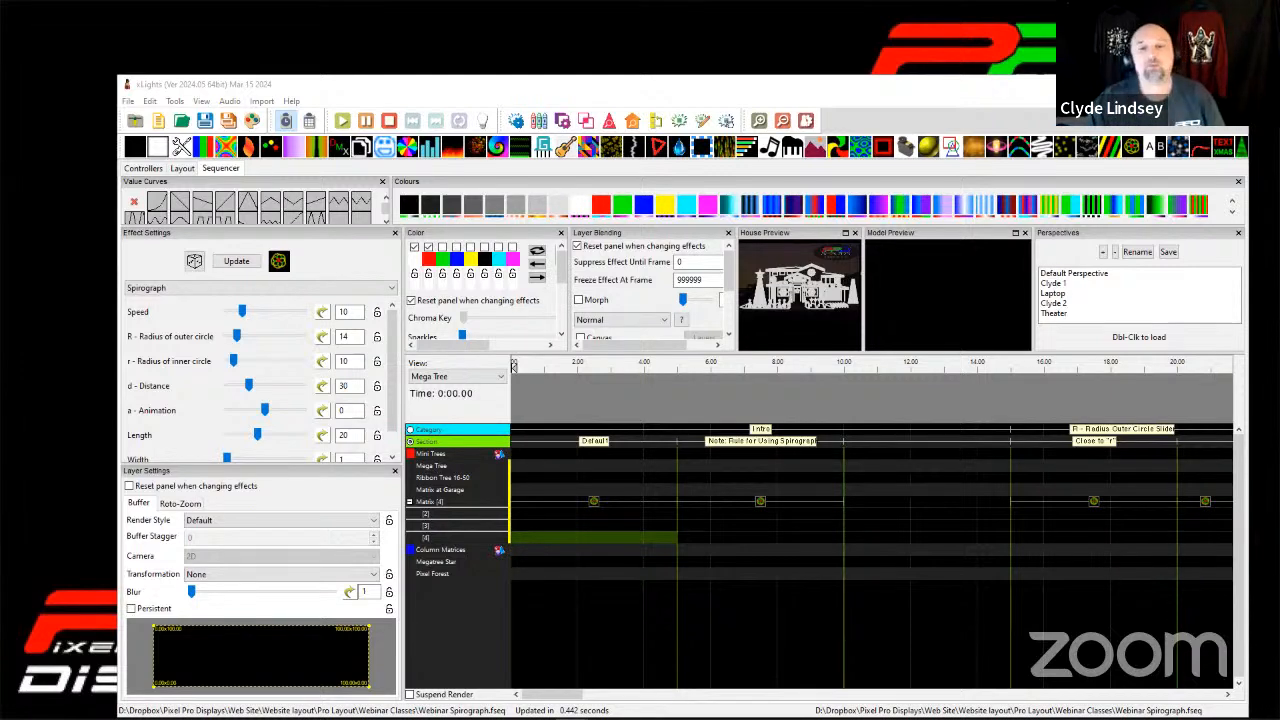
click(1202, 84)
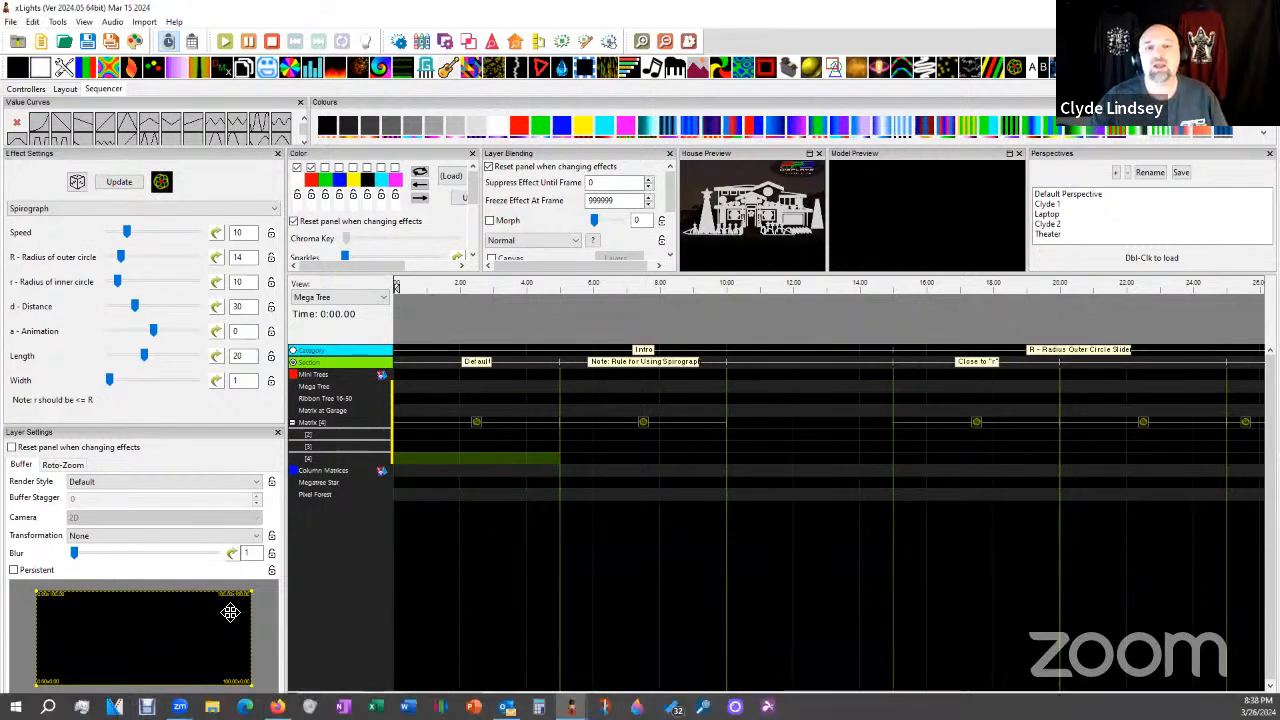
click(473, 446)
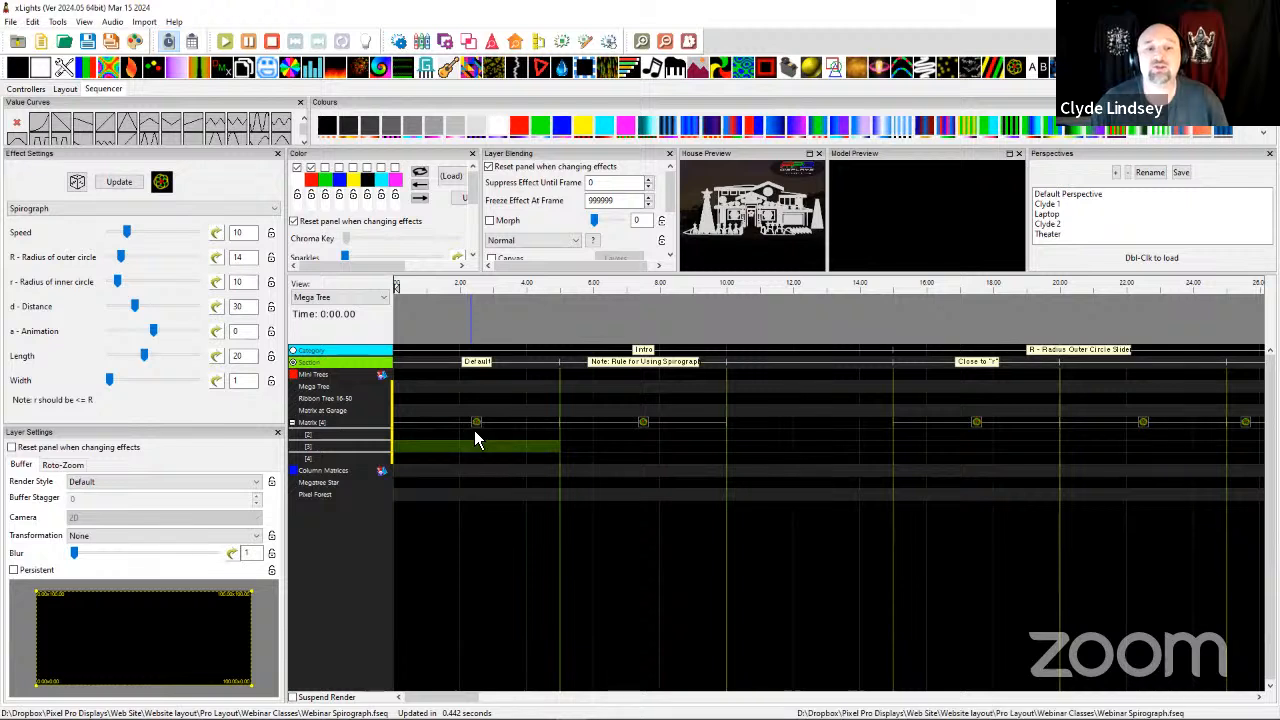
click(477, 431)
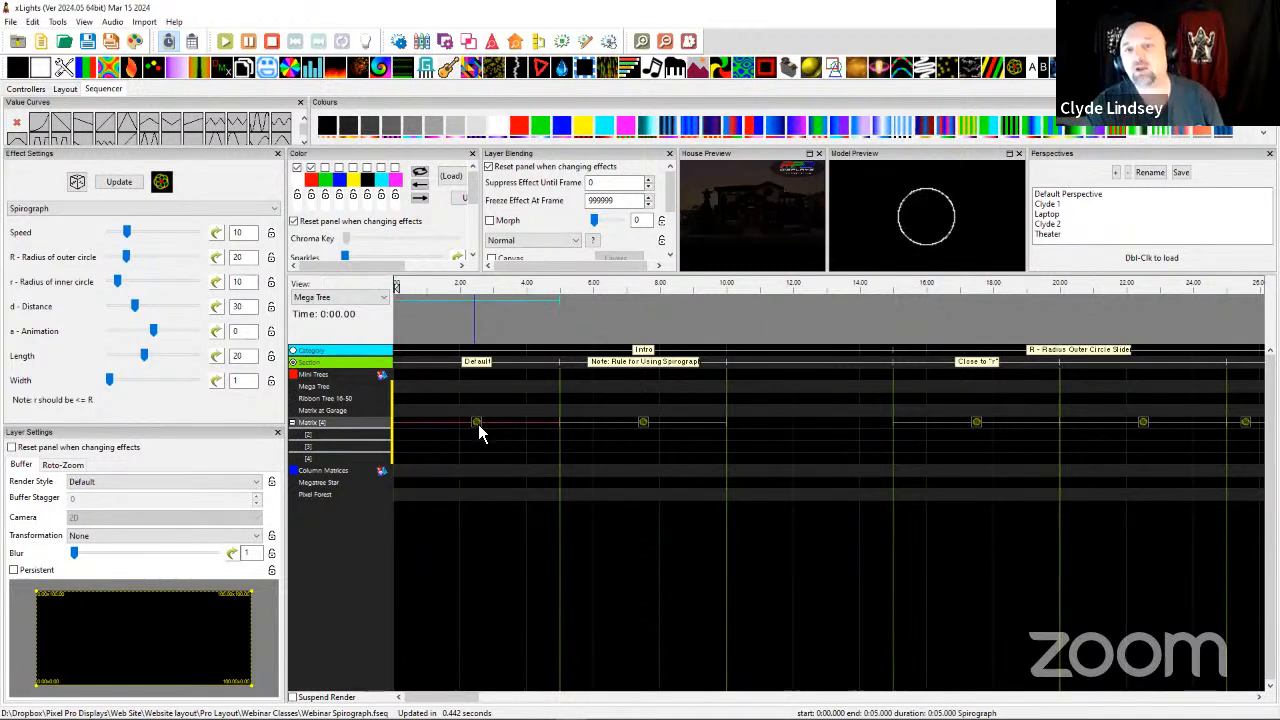
Undock the House Preview into a floating window and close it.
drag(705, 156, 815, 40)
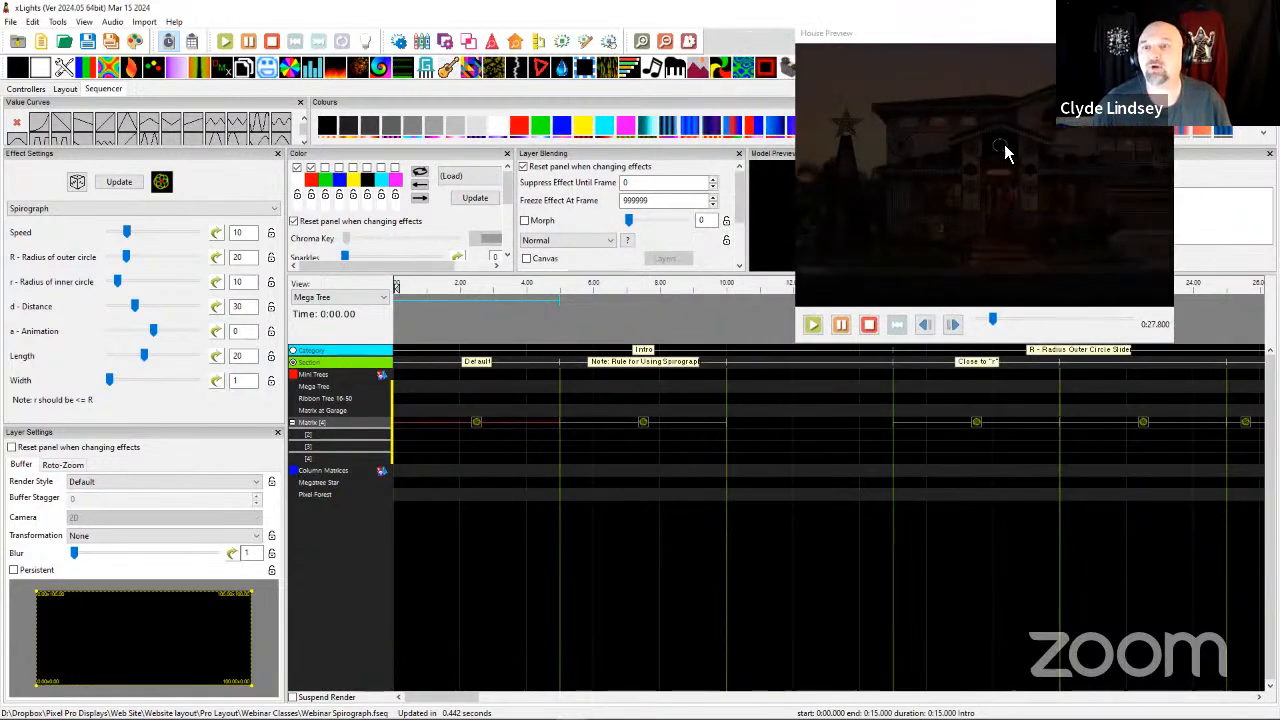
click(1021, 45)
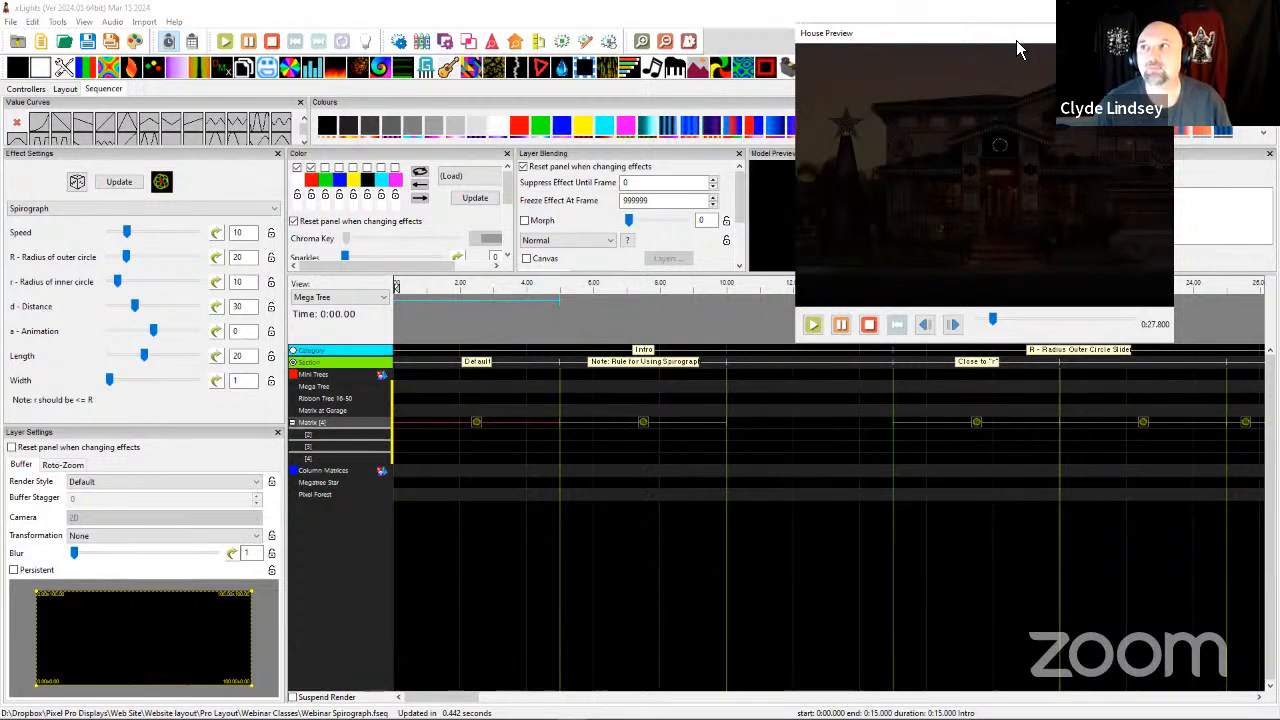
click(1161, 33)
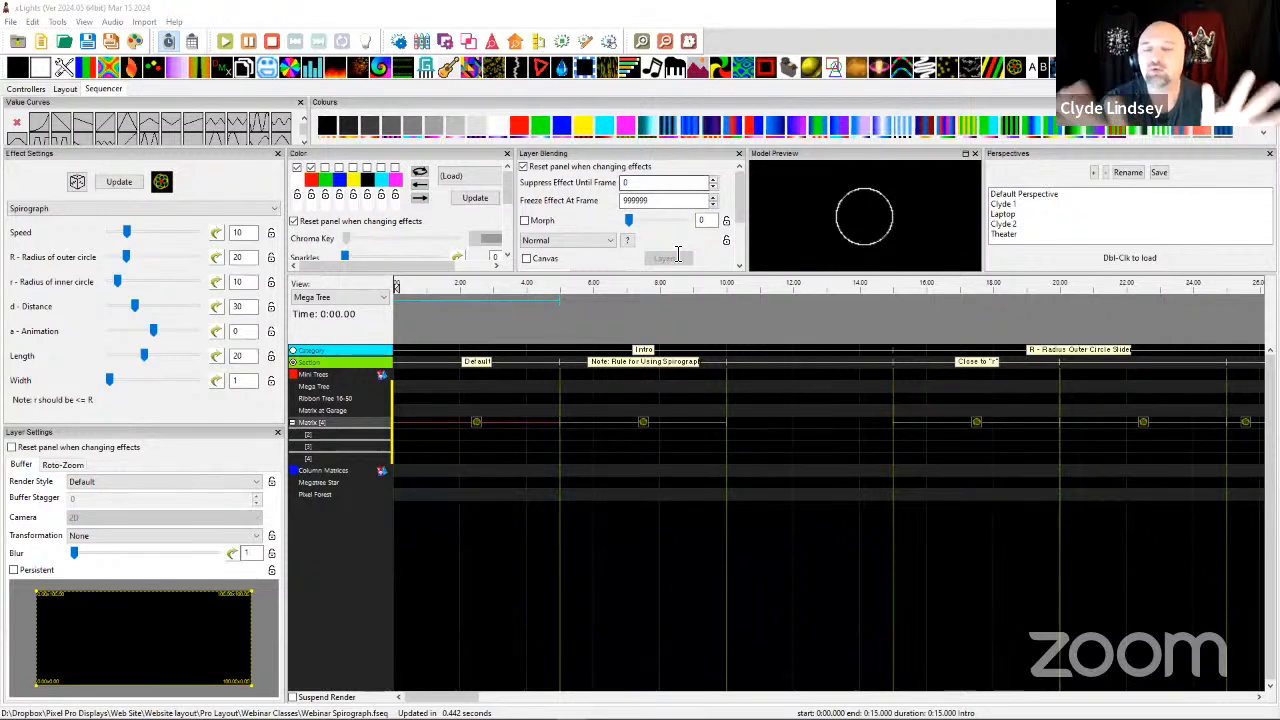
Reset the Model Preview, undock it above the timeline and replay the Default section's Spirograph effect.
right_click(826, 222)
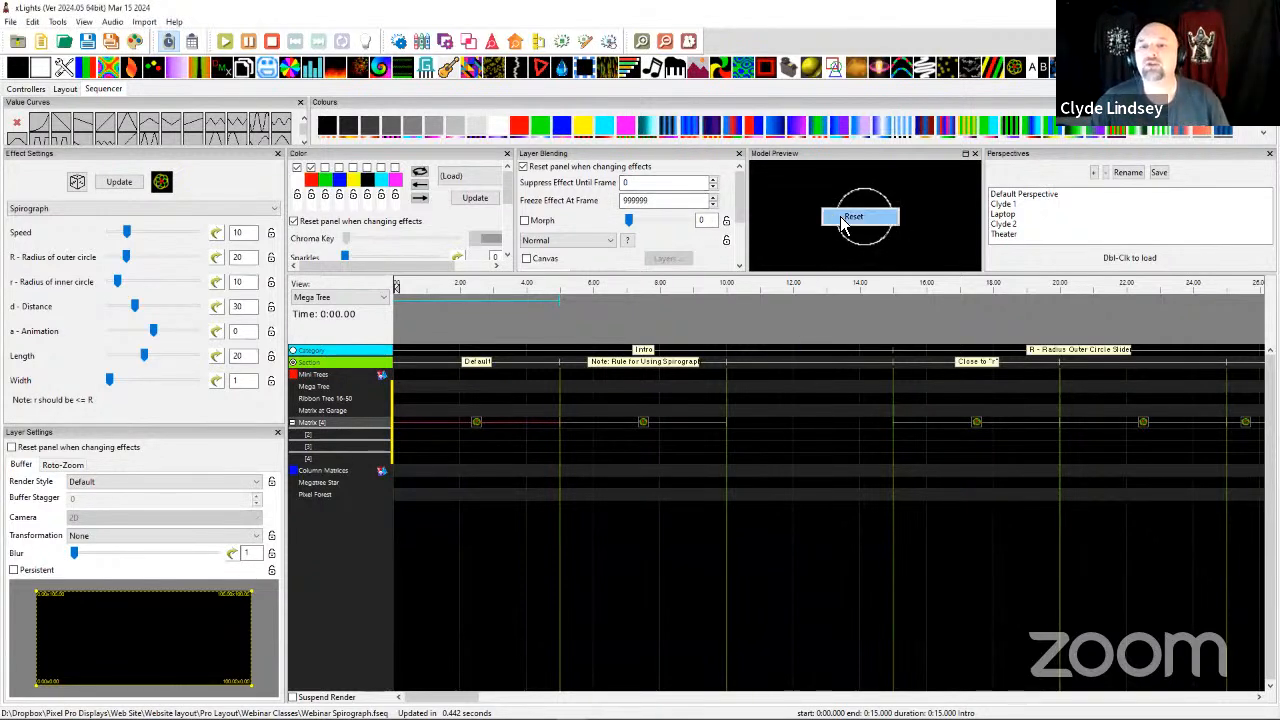
click(848, 217)
drag(791, 158, 755, 12)
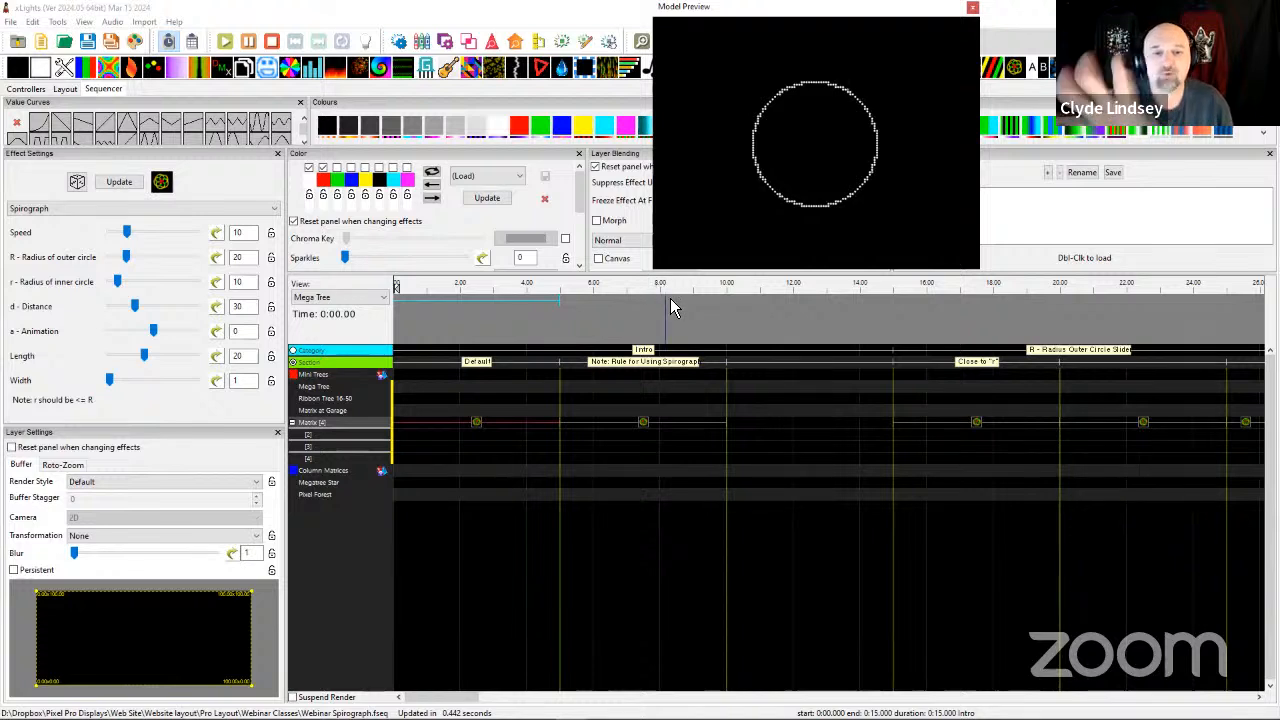
click(484, 431)
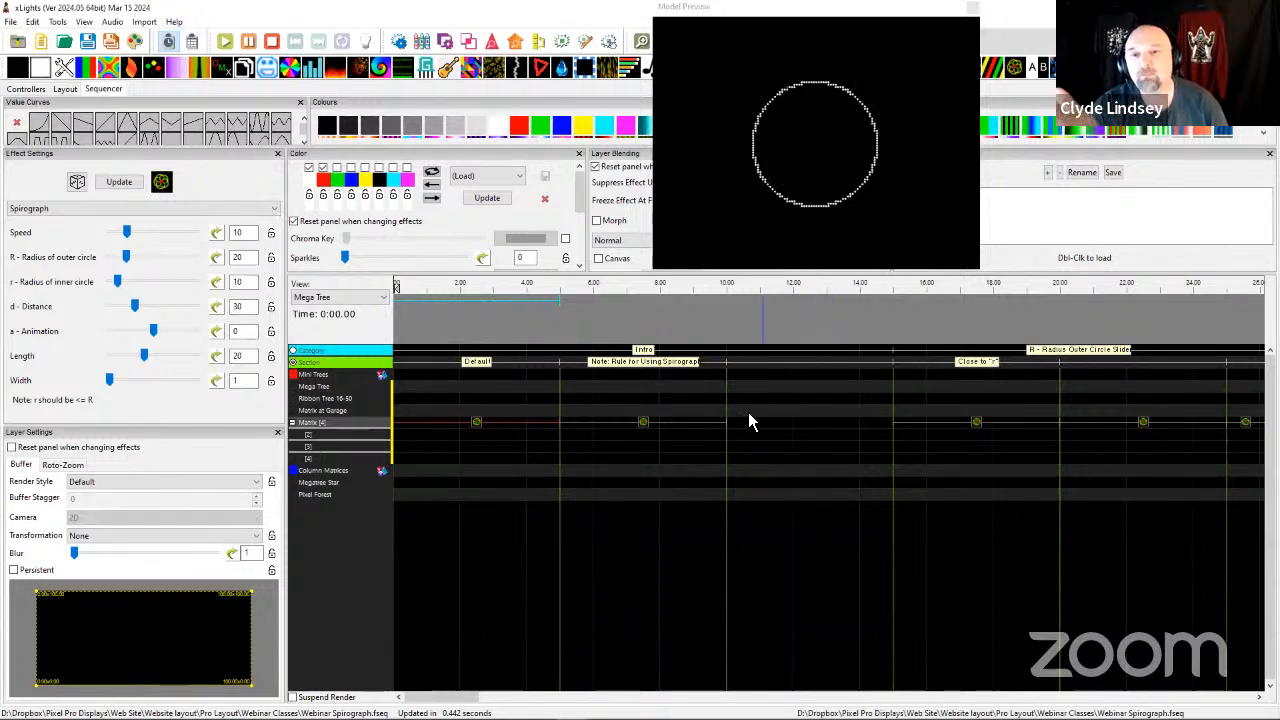
Set the inner circle radius to 11 on the Matrix Spirograph effect under the rule note and compare it with the Default effect.
click(643, 428)
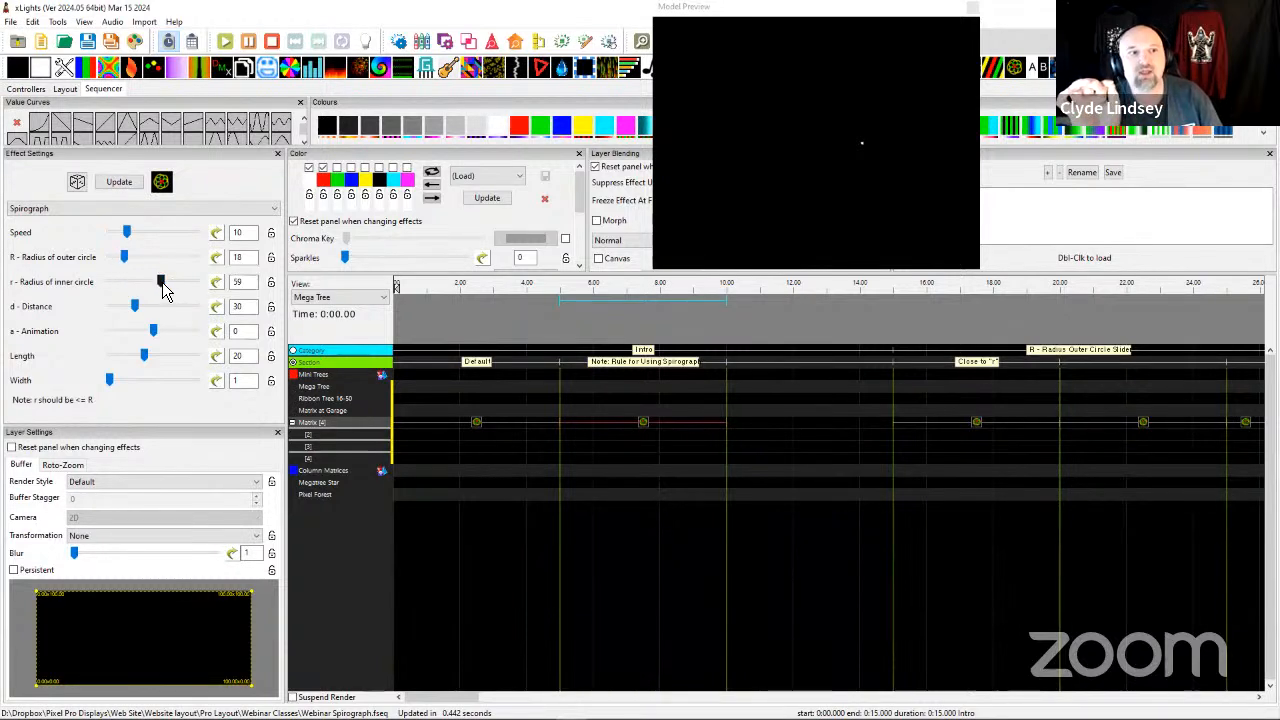
drag(163, 282, 122, 286)
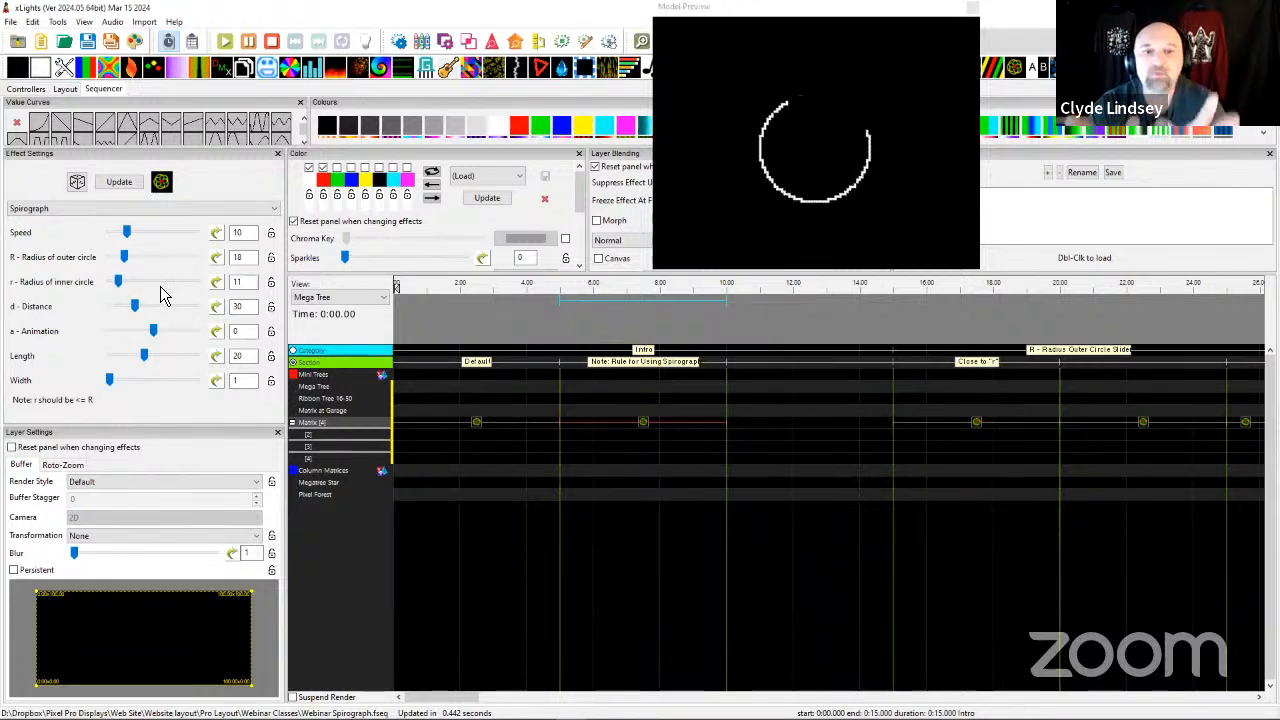
click(480, 426)
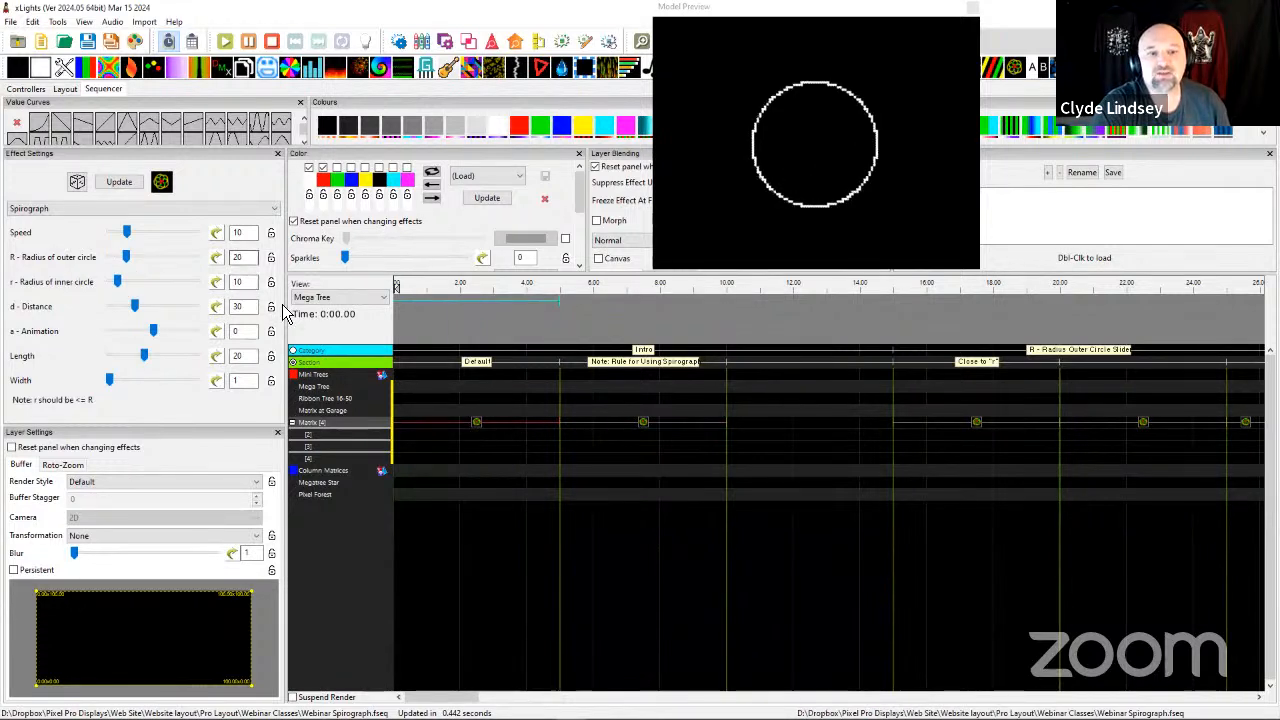
click(658, 433)
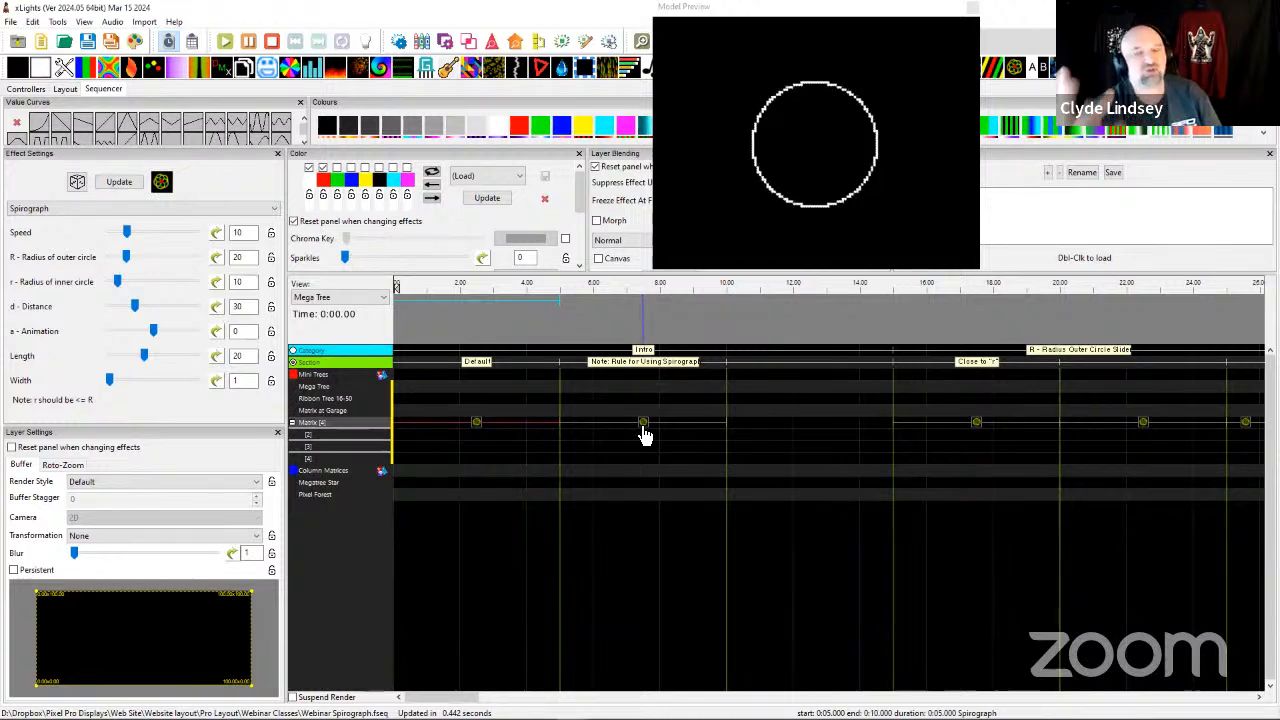
click(646, 430)
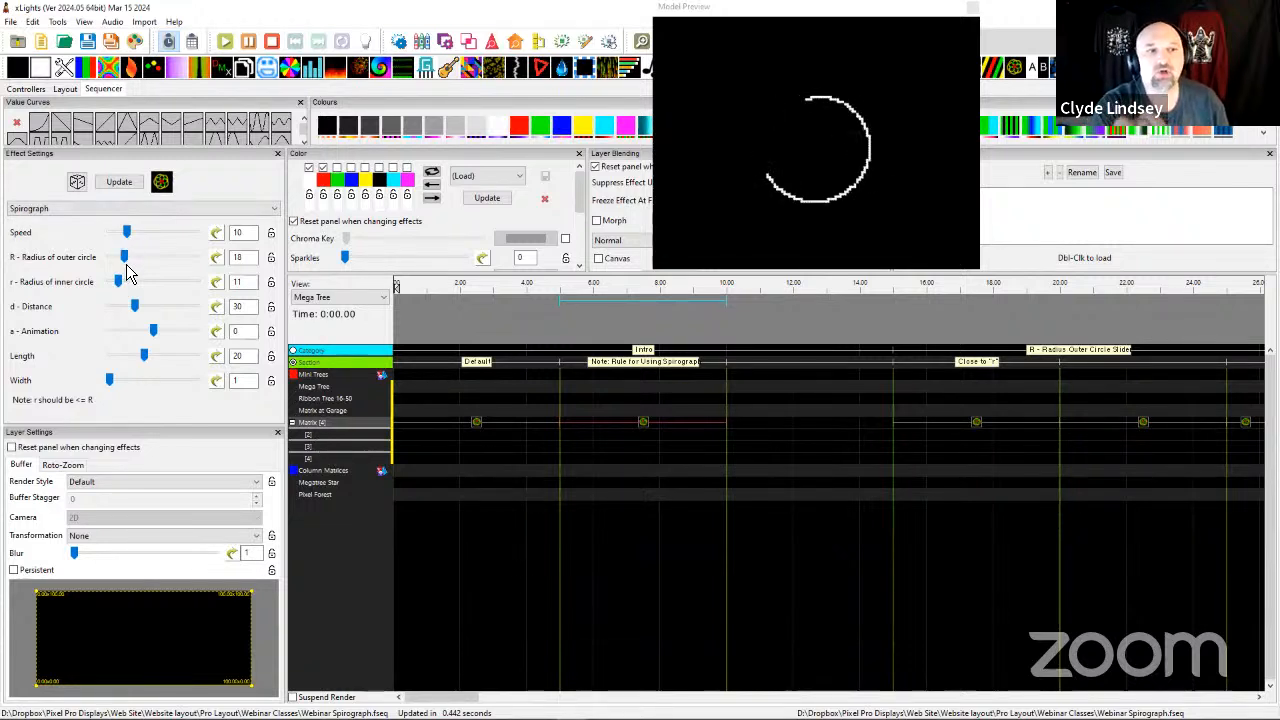
Compare the outer circle radius of the Close to "r" Spirograph effect with that of the Default effect.
scroll(657, 449, right, 3)
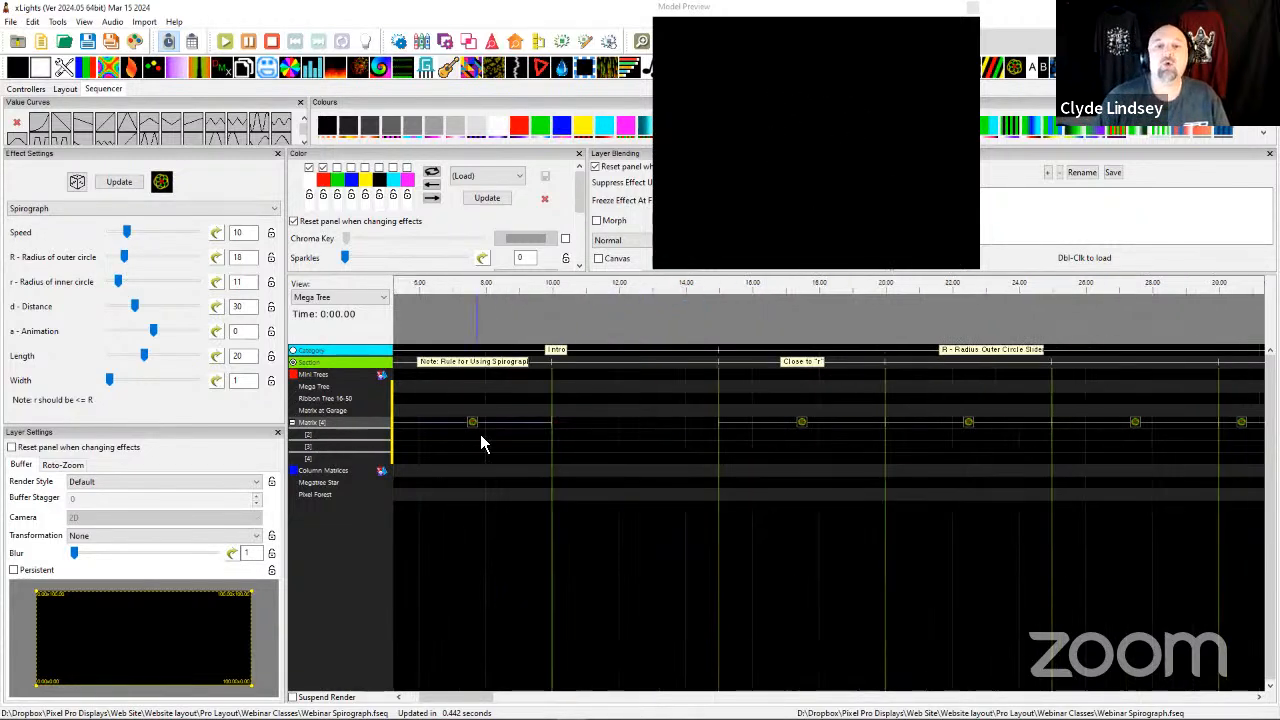
click(803, 430)
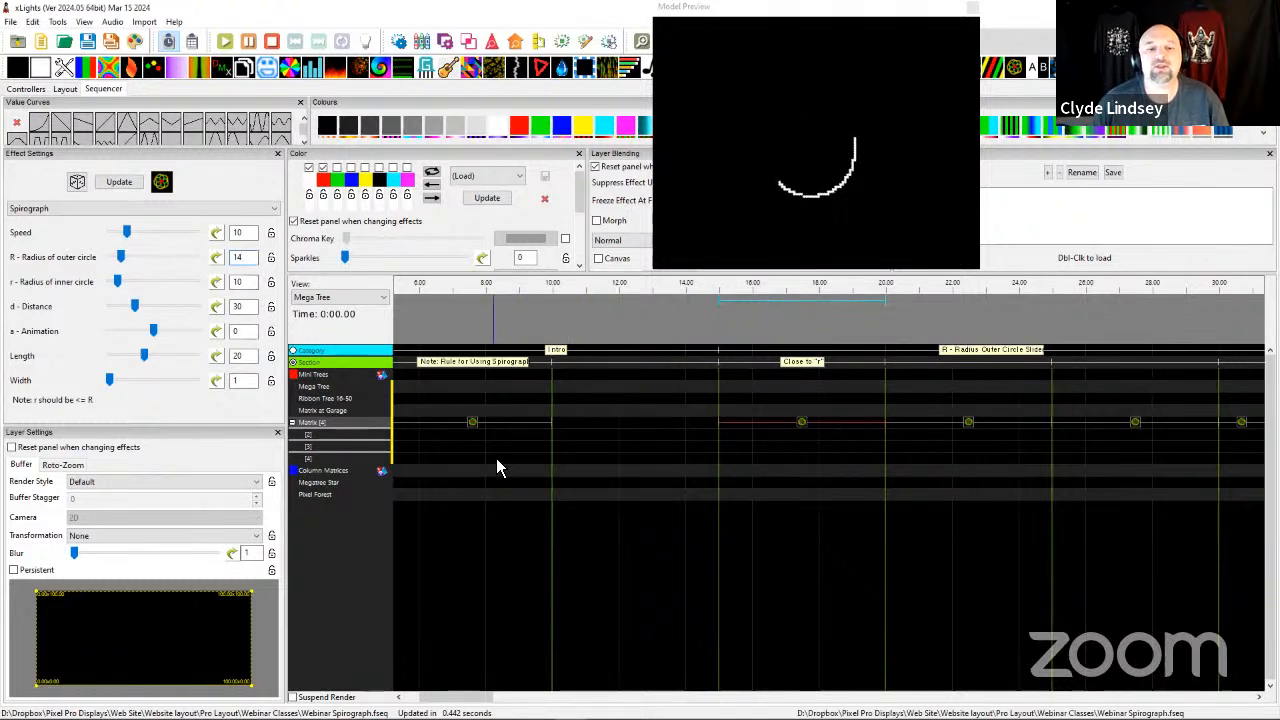
scroll(496, 458, left, 5)
click(471, 432)
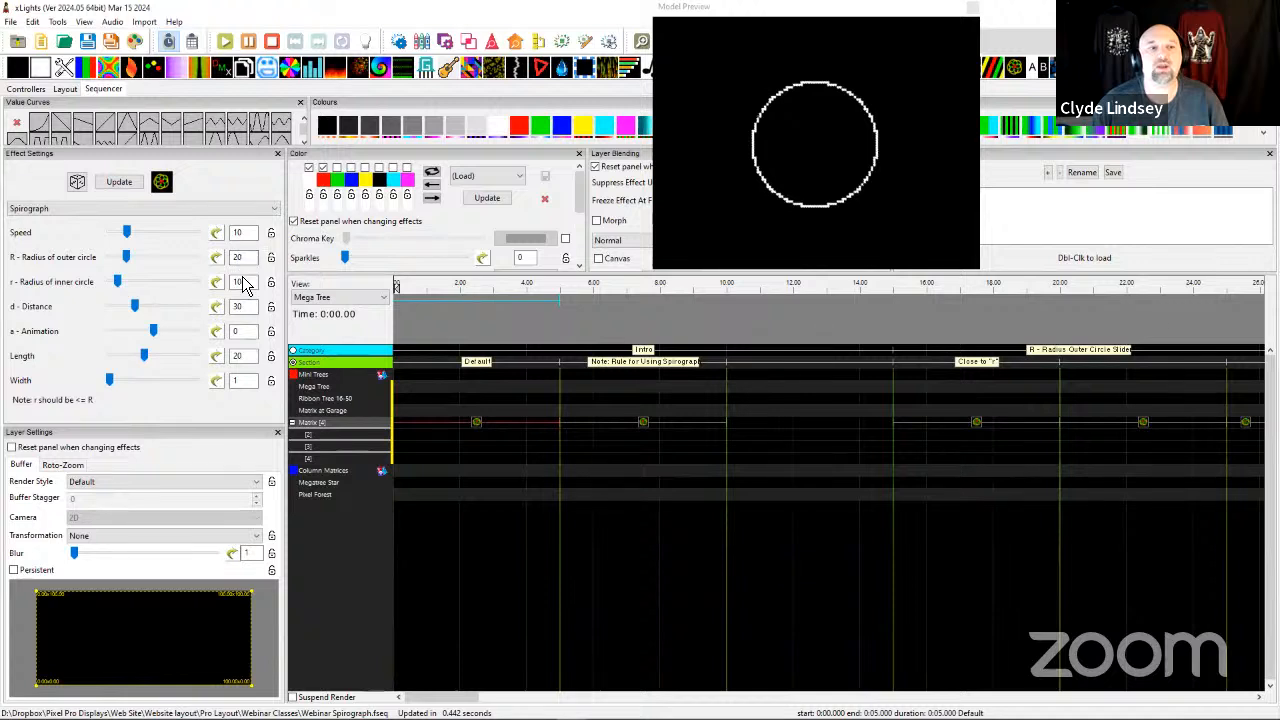
click(977, 424)
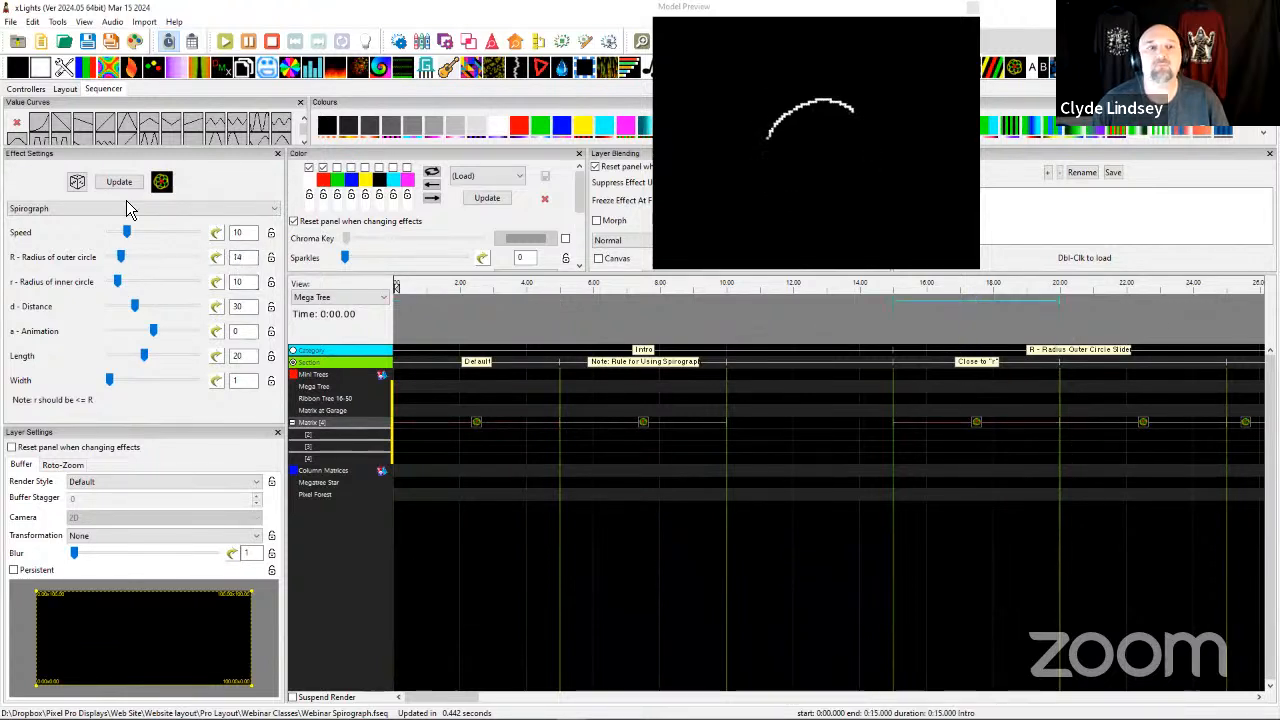
drag(246, 258, 225, 259)
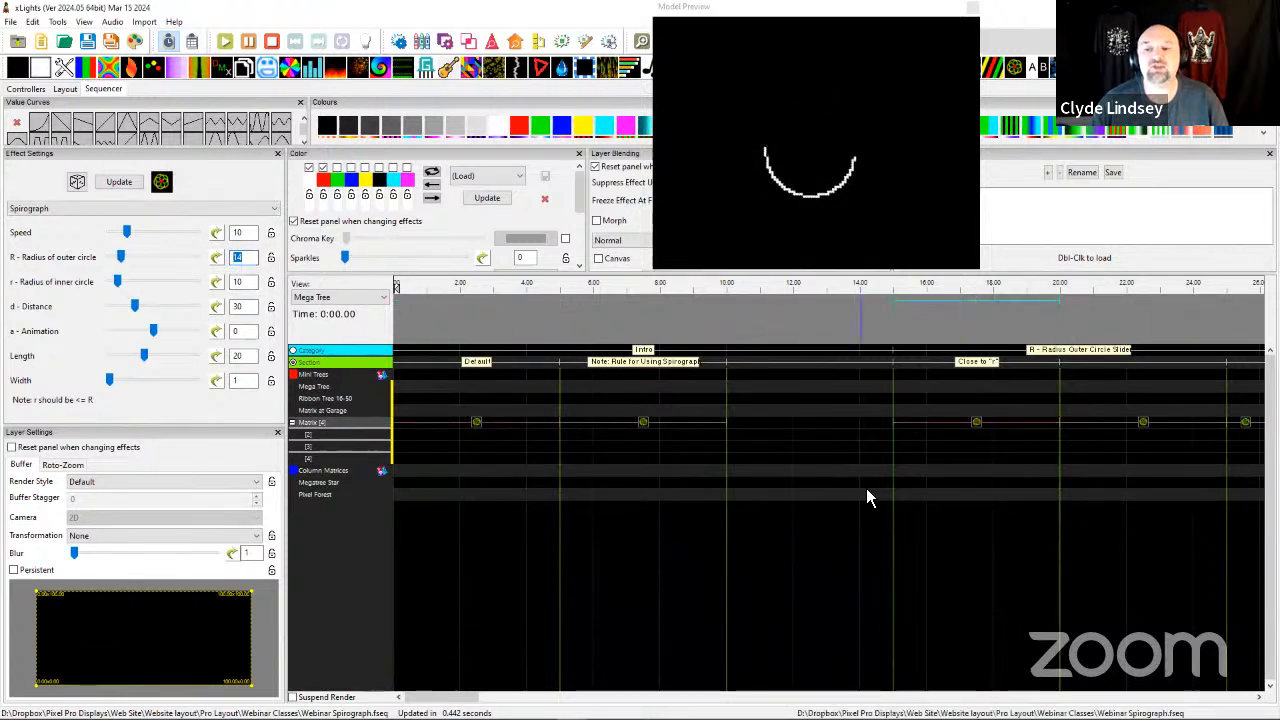
Preview the Close to "r" effect and the next two Matrix Spirograph effects, comparing their outer circle radius and resulting patterns.
scroll(714, 474, right, 5)
click(630, 424)
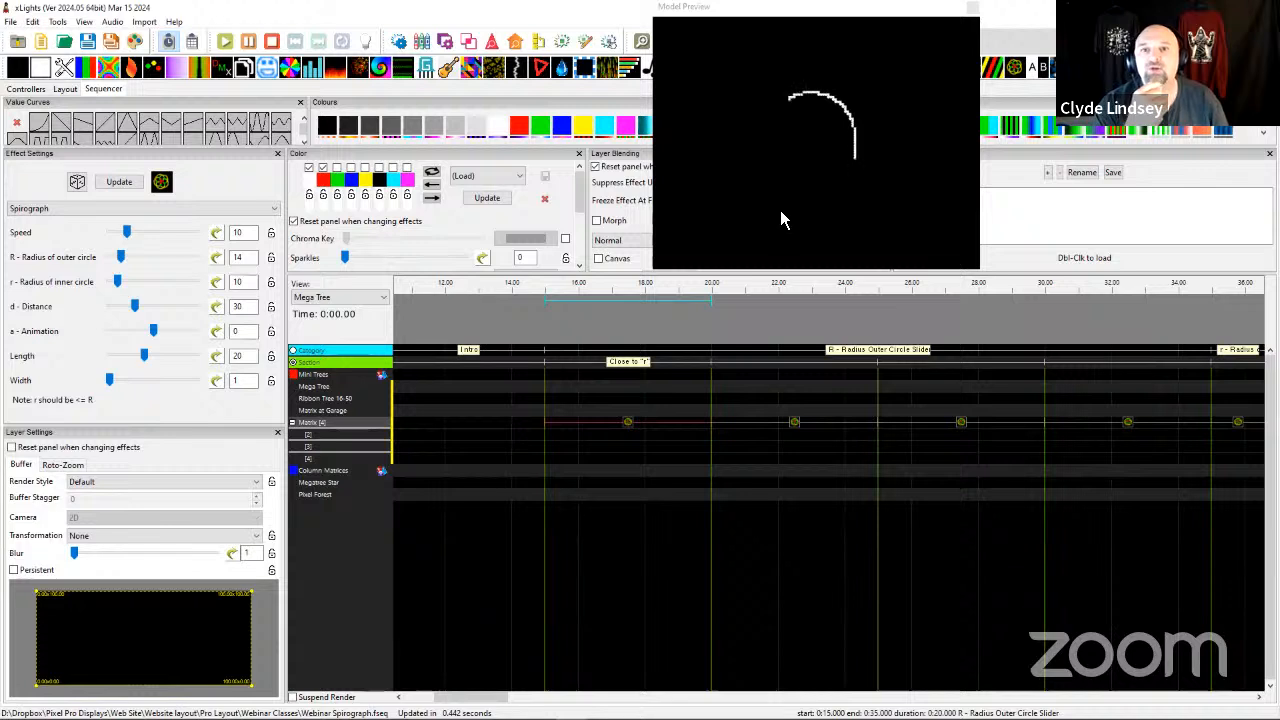
click(797, 428)
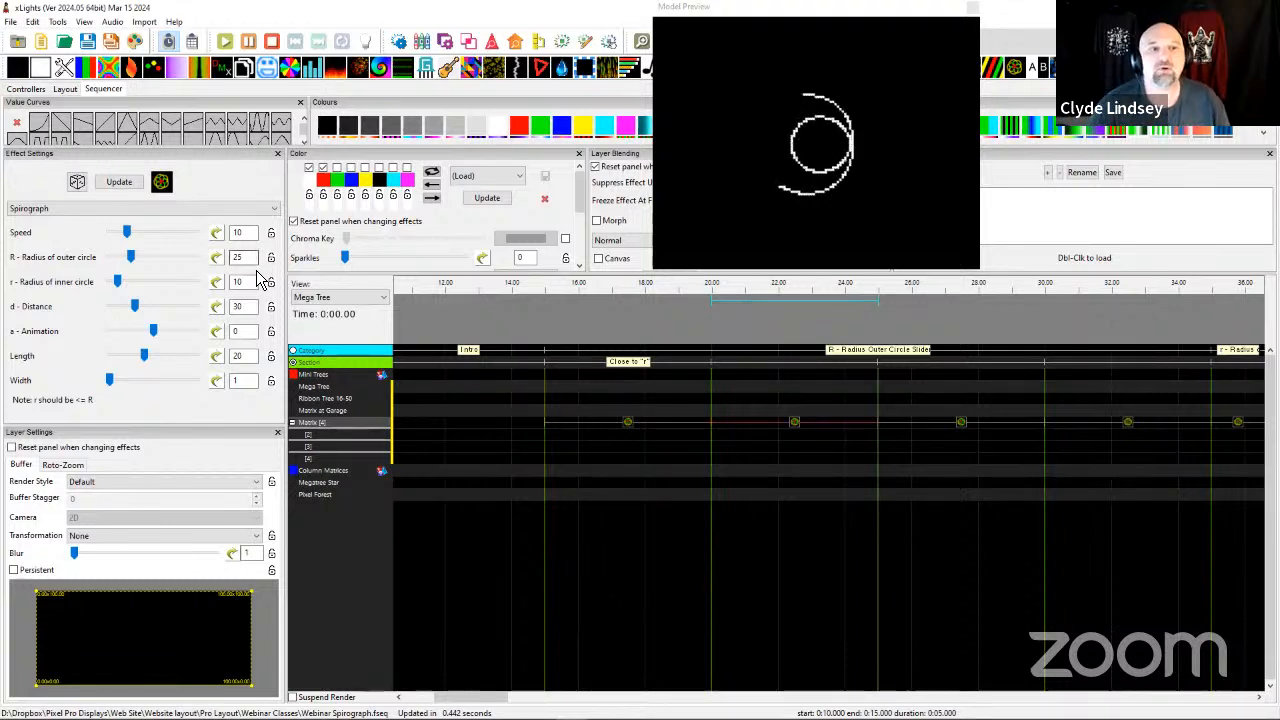
double_click(237, 257)
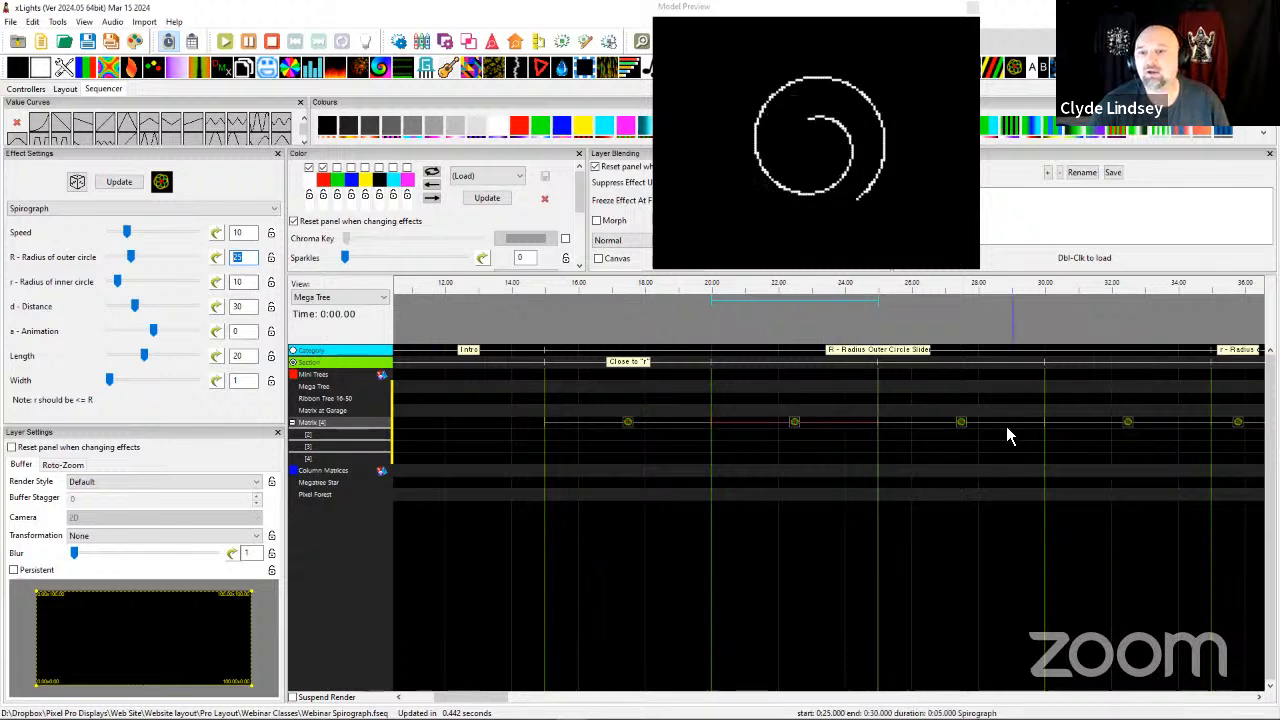
click(965, 427)
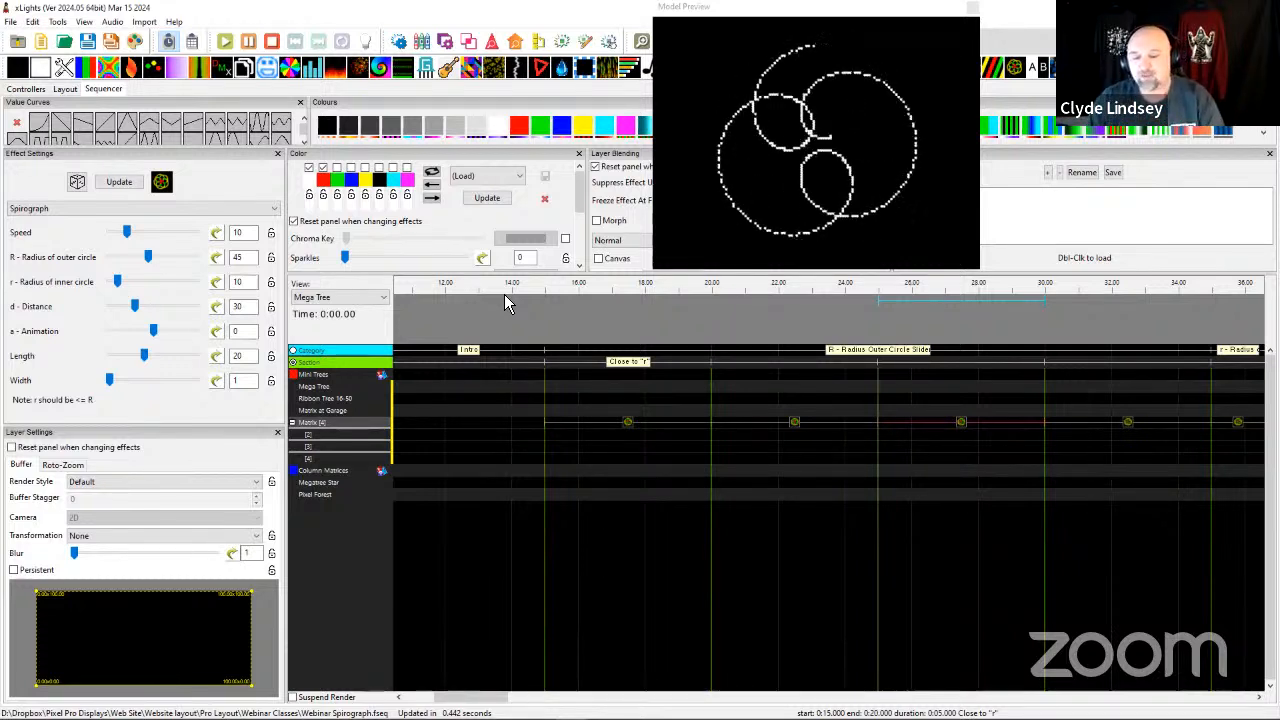
Browse the Spirograph group in the effect presets and preview the Spiro2 preset, leaving the Member Presets group collapsed.
key(F12)
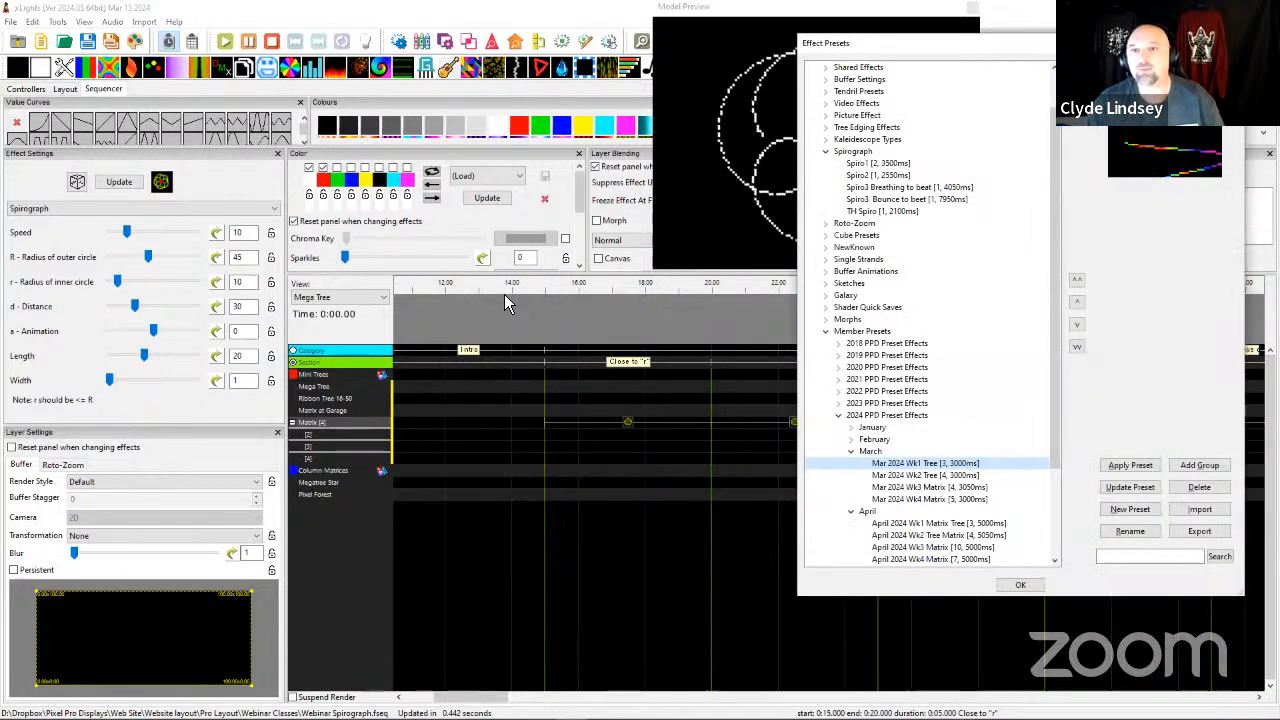
click(826, 331)
click(842, 201)
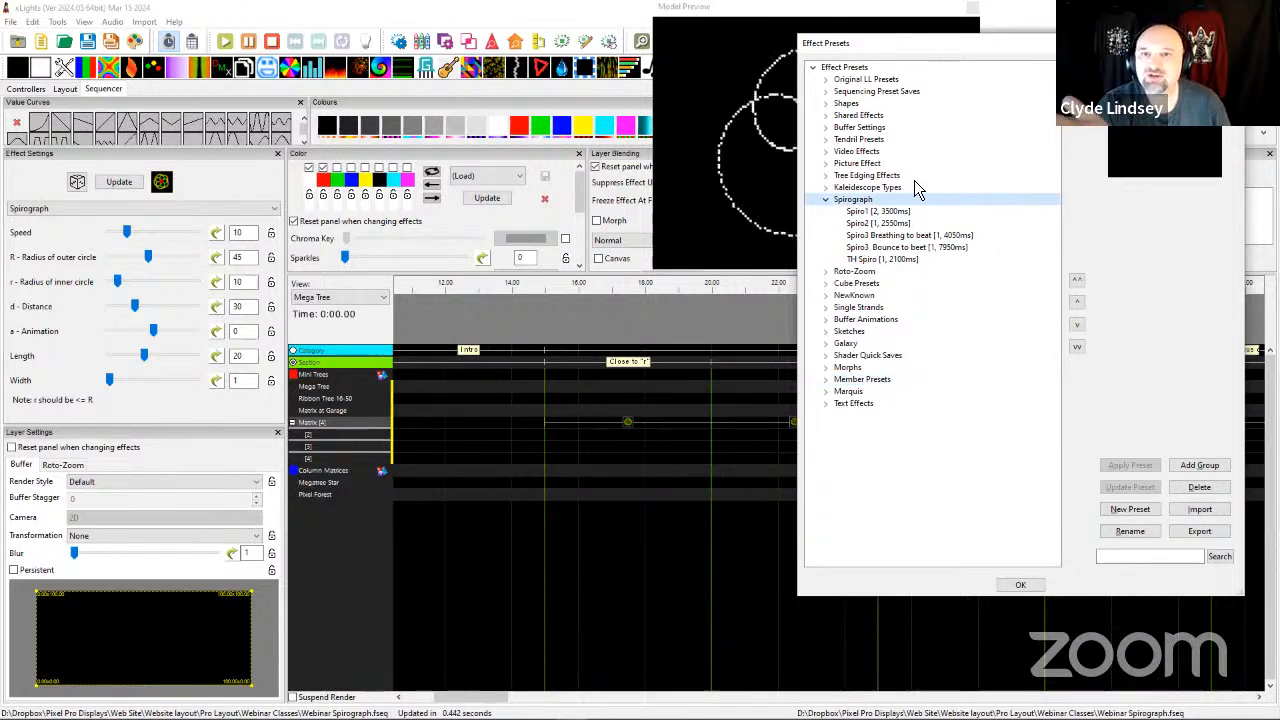
click(866, 222)
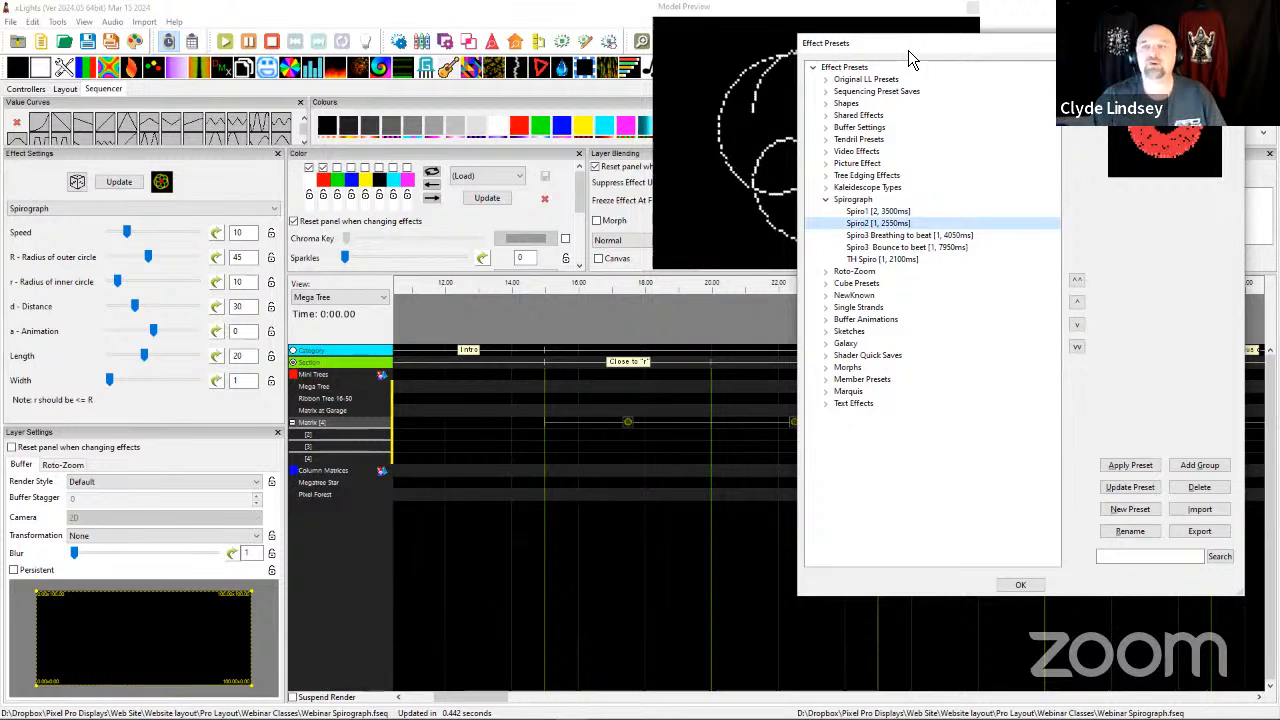
click(1229, 43)
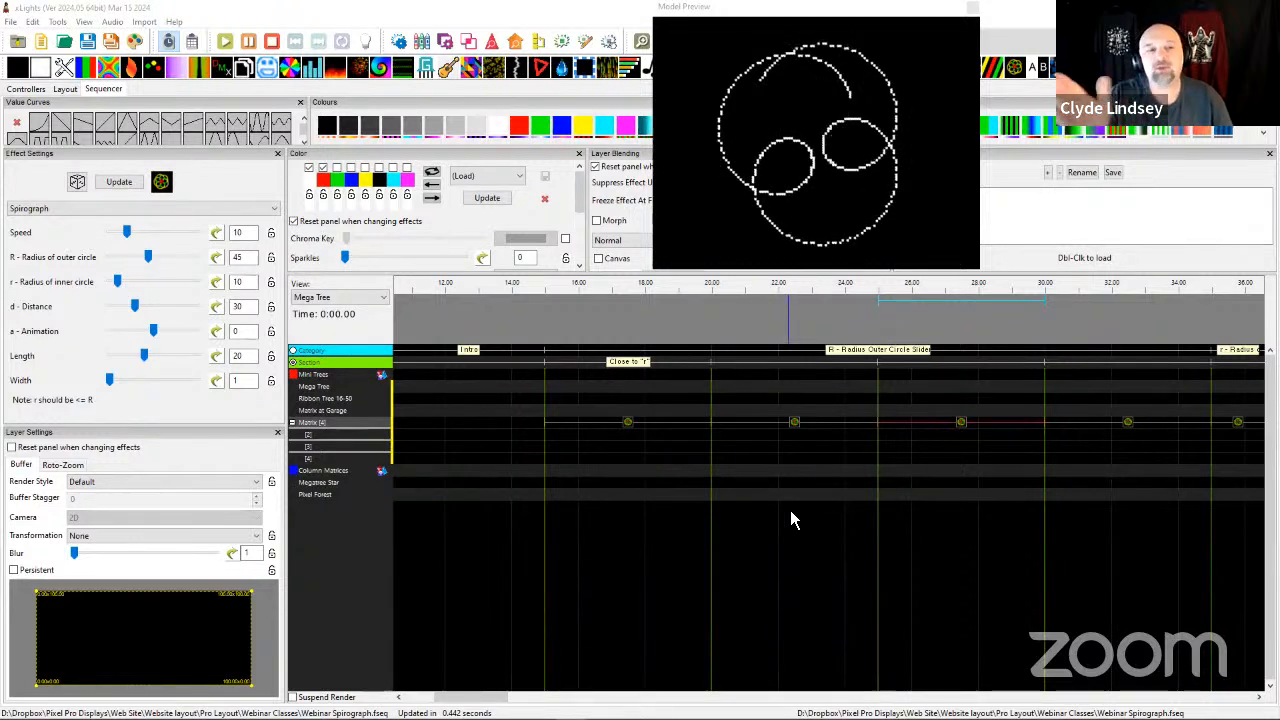
Set the outer circle radius to 79 on the Matrix Spirograph effect between 30 and 35 seconds.
scroll(738, 462, right, 4)
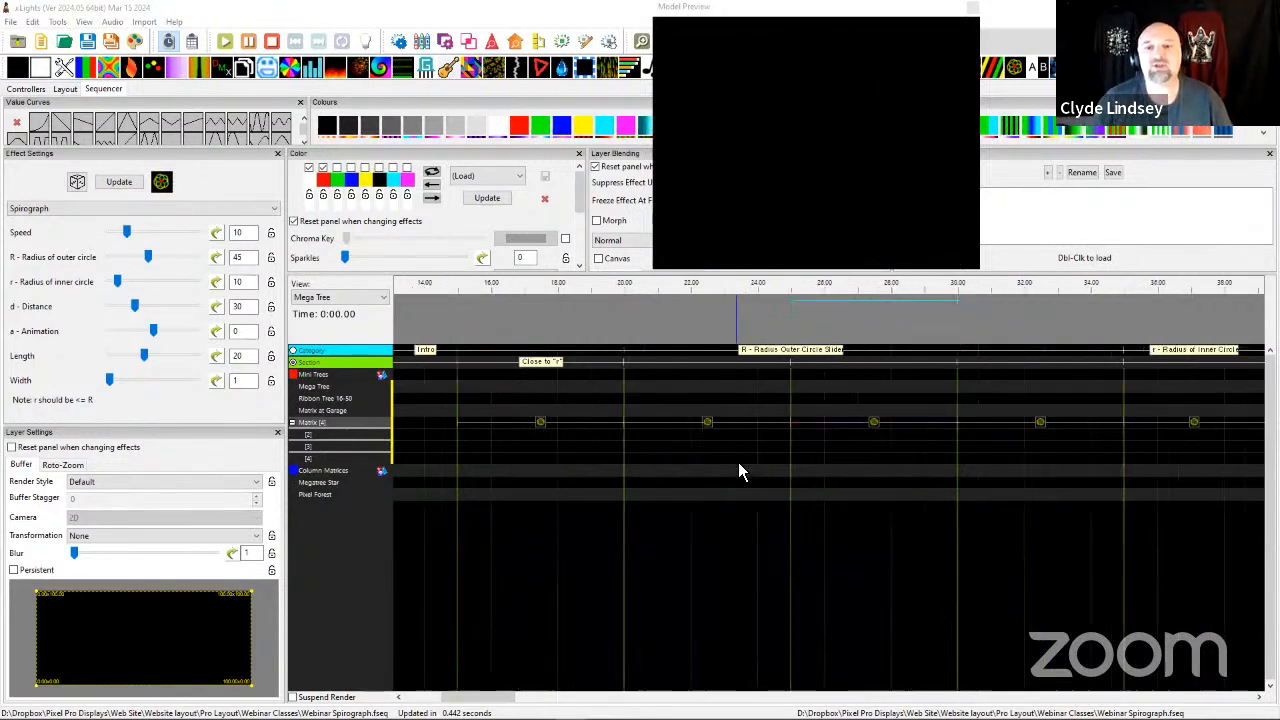
scroll(705, 470, right, 1)
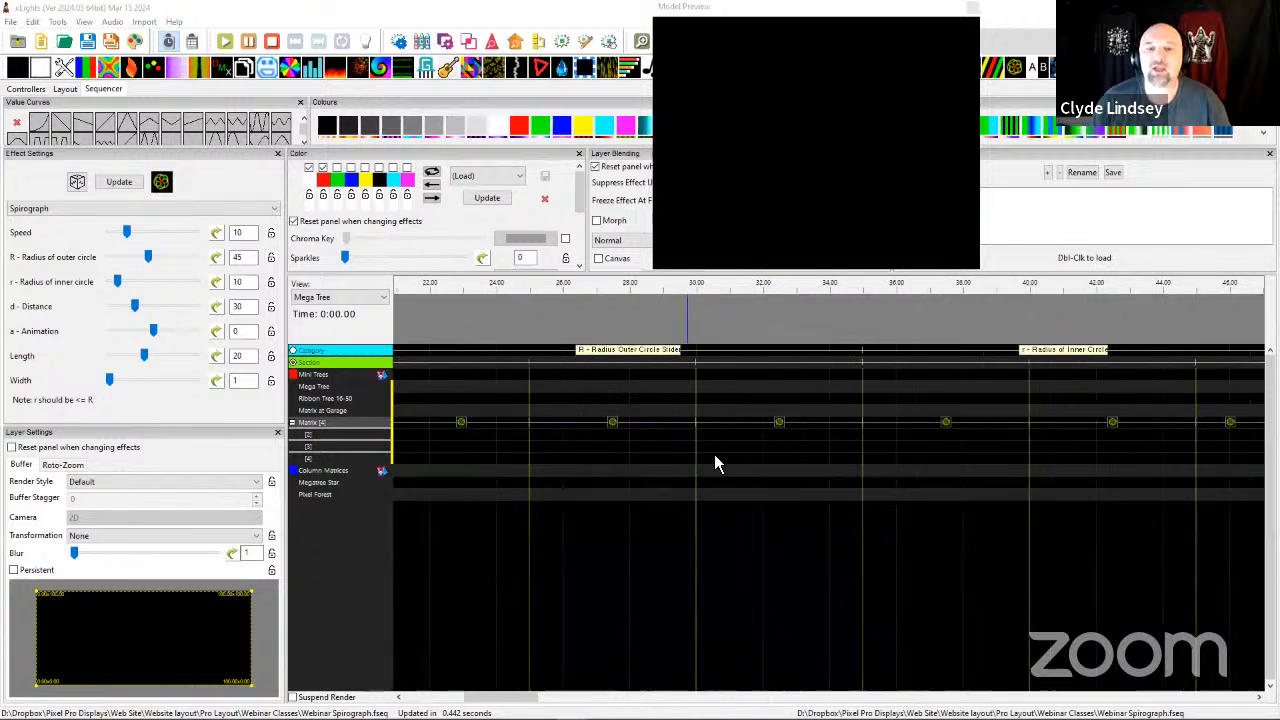
click(783, 425)
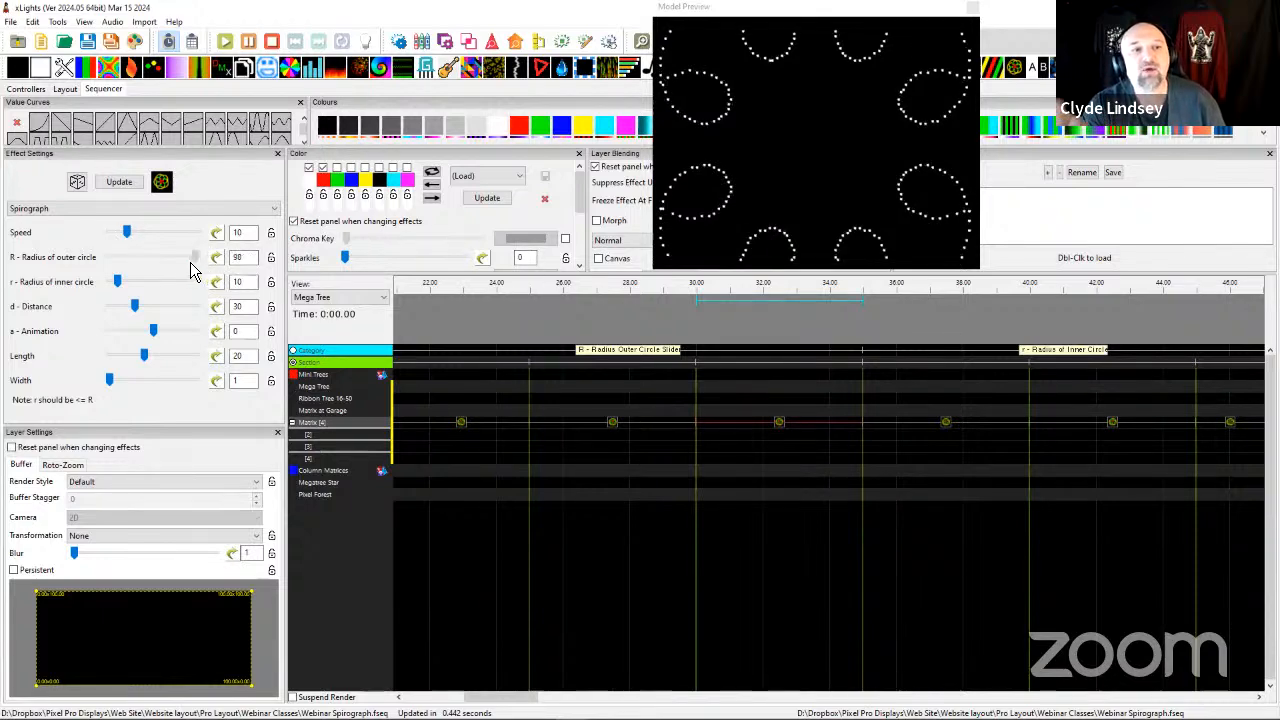
mouse_move(191, 266)
mouse_down()
mouse_move(149, 261)
mouse_move(204, 272)
mouse_move(163, 262)
mouse_move(182, 265)
mouse_up()
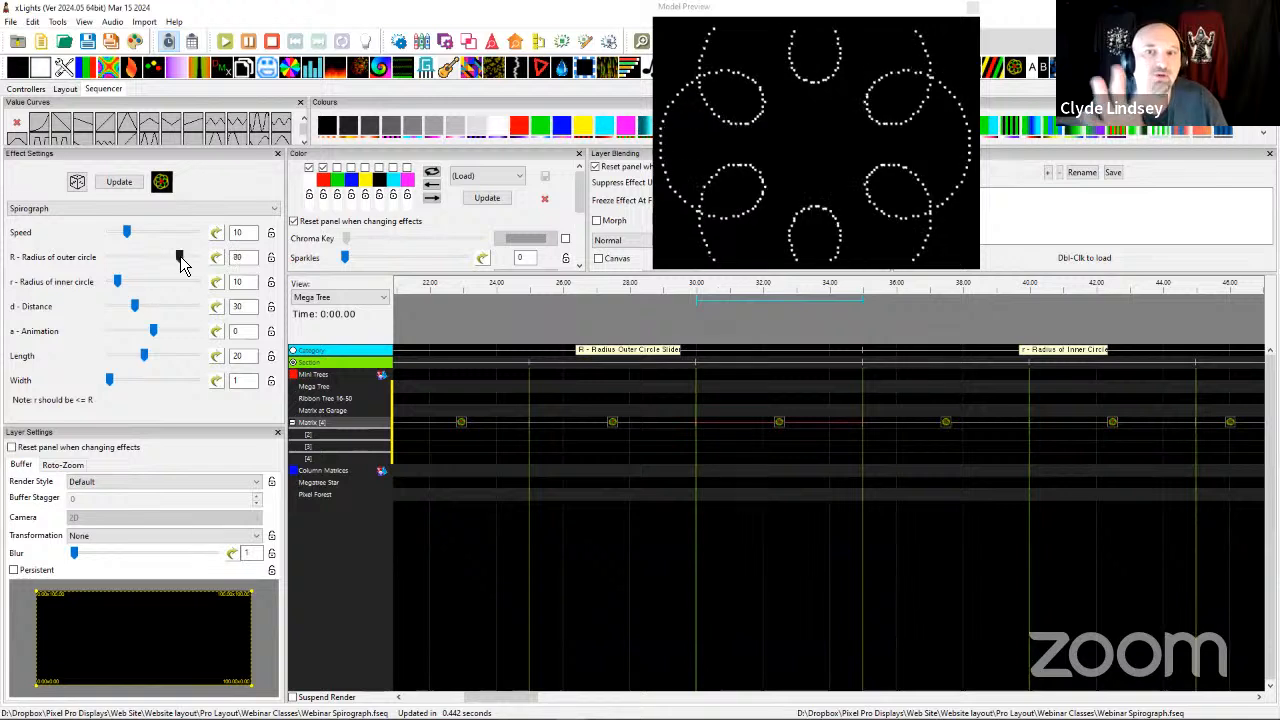
Try inner circle radii of 10 and 9 on the Matrix Spirograph effect starting at 35 seconds, finishing with 7.
scroll(690, 448, right, 5)
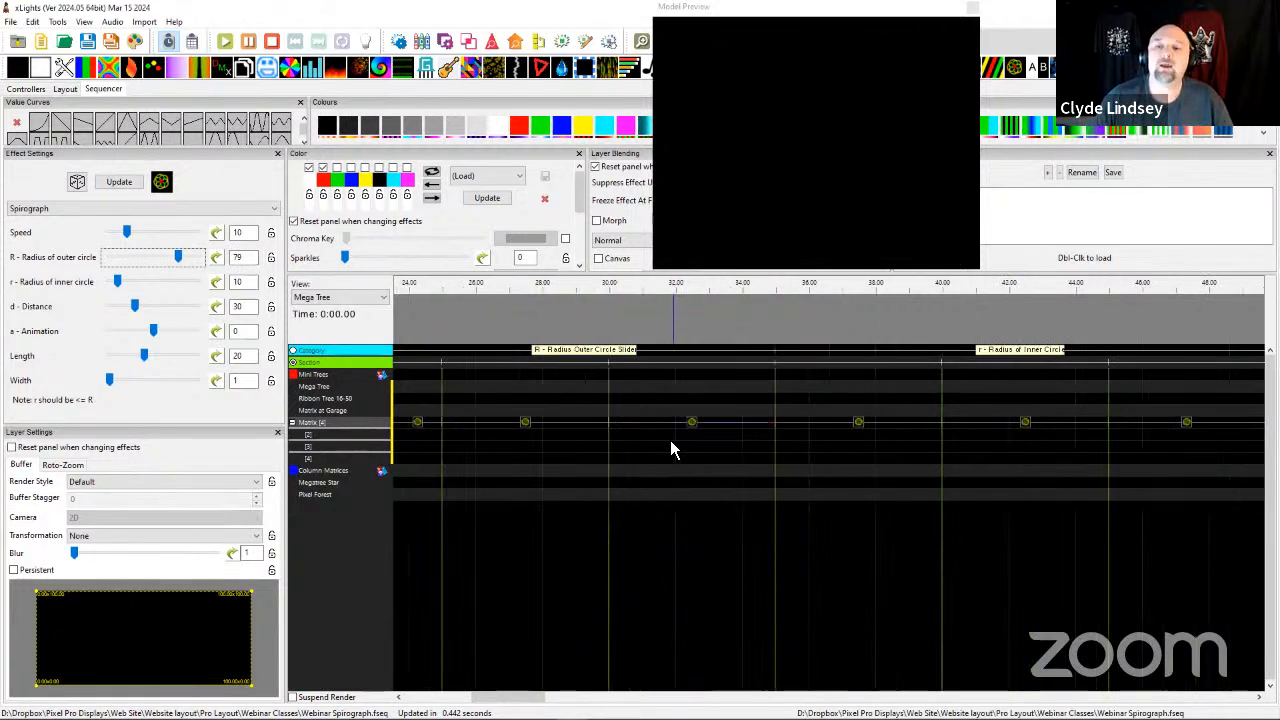
click(598, 424)
click(598, 426)
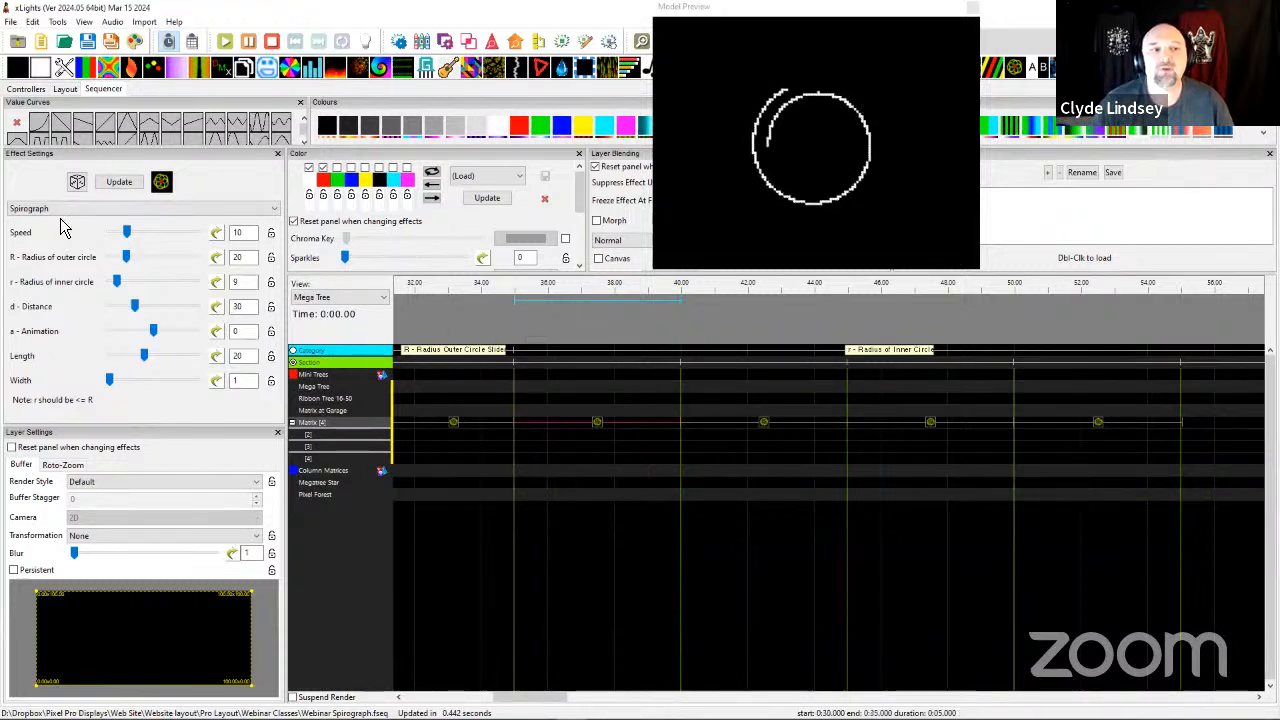
click(124, 282)
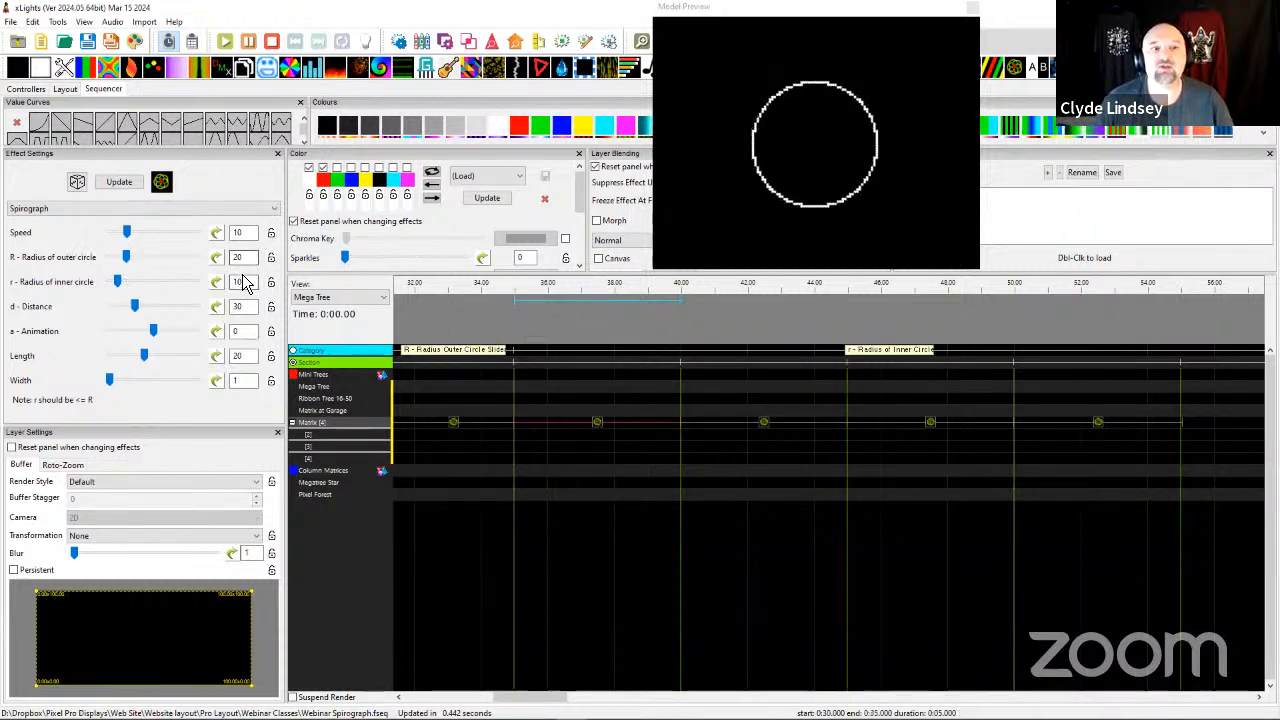
click(120, 282)
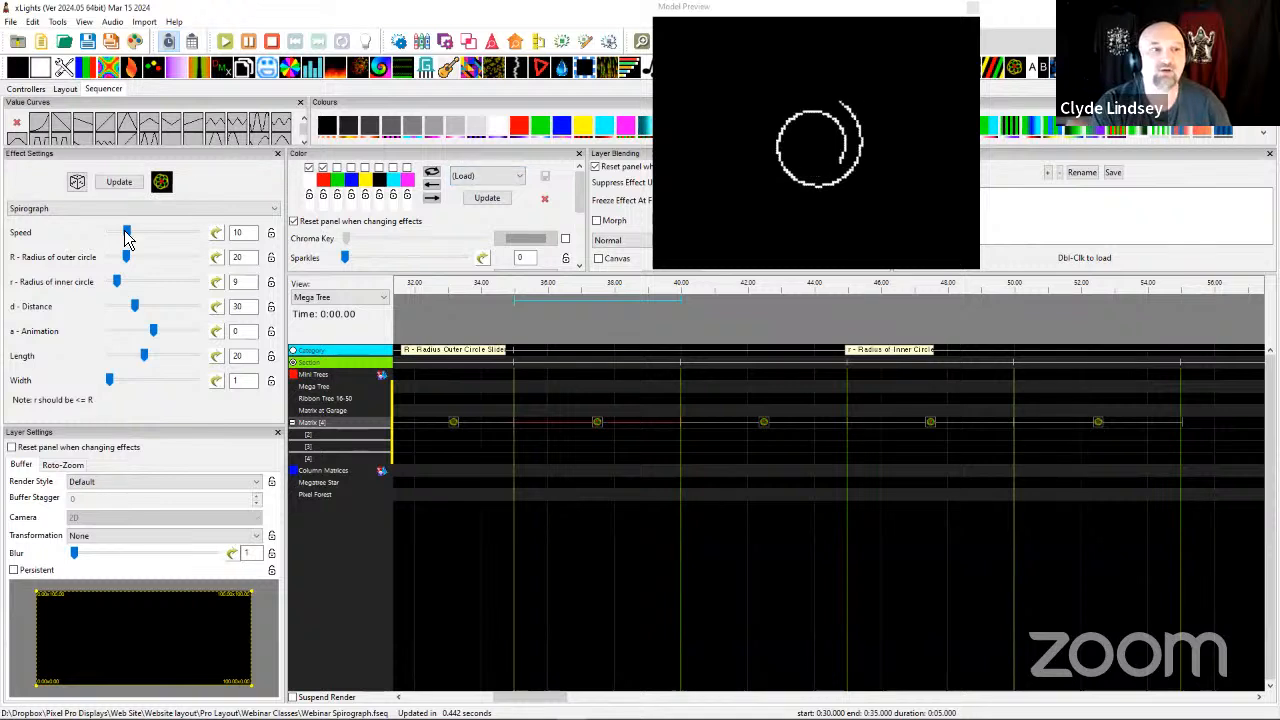
drag(122, 284, 121, 288)
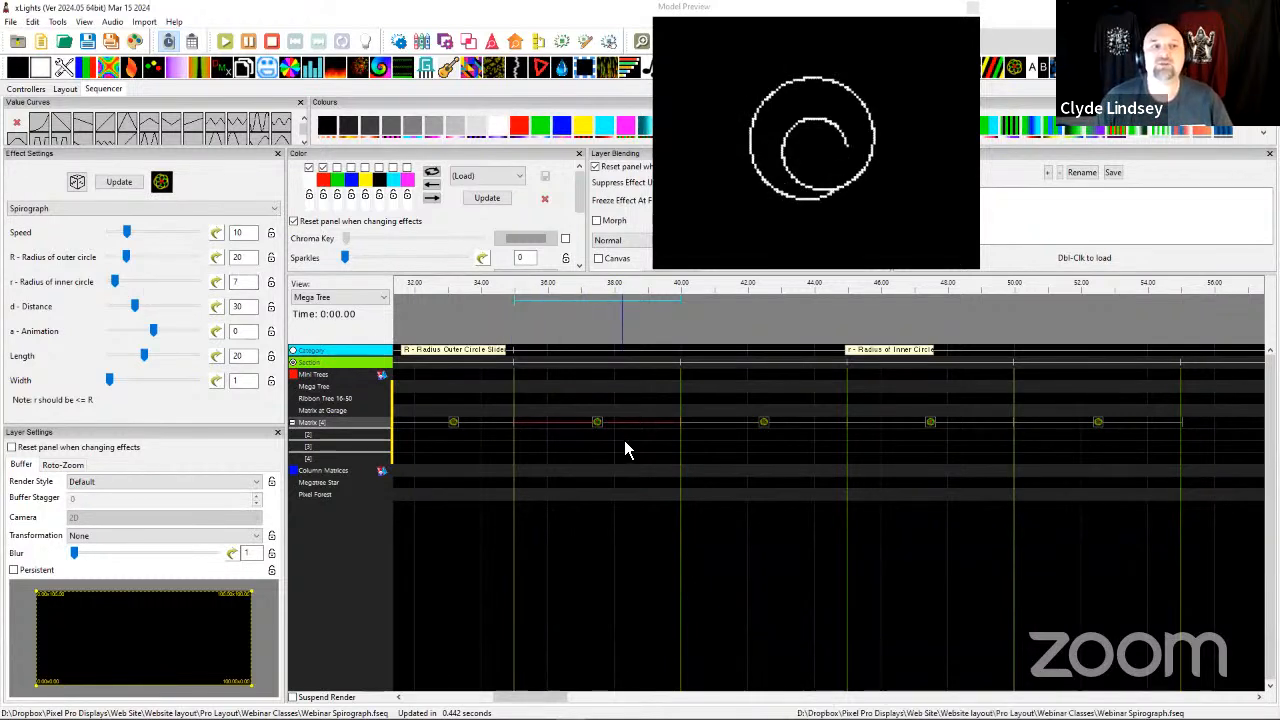
Preview the Matrix Spirograph effects starting at 40 and 45 seconds, comparing their inner and outer circle radii.
click(765, 432)
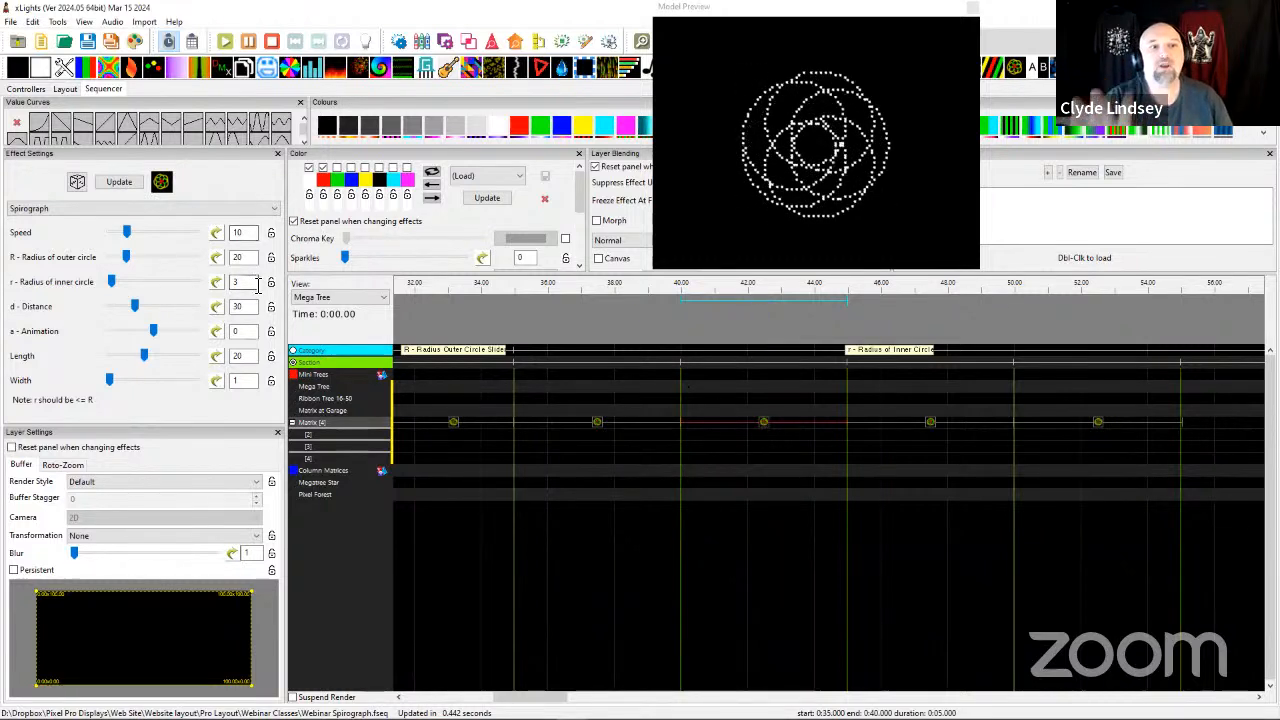
drag(245, 284, 230, 284)
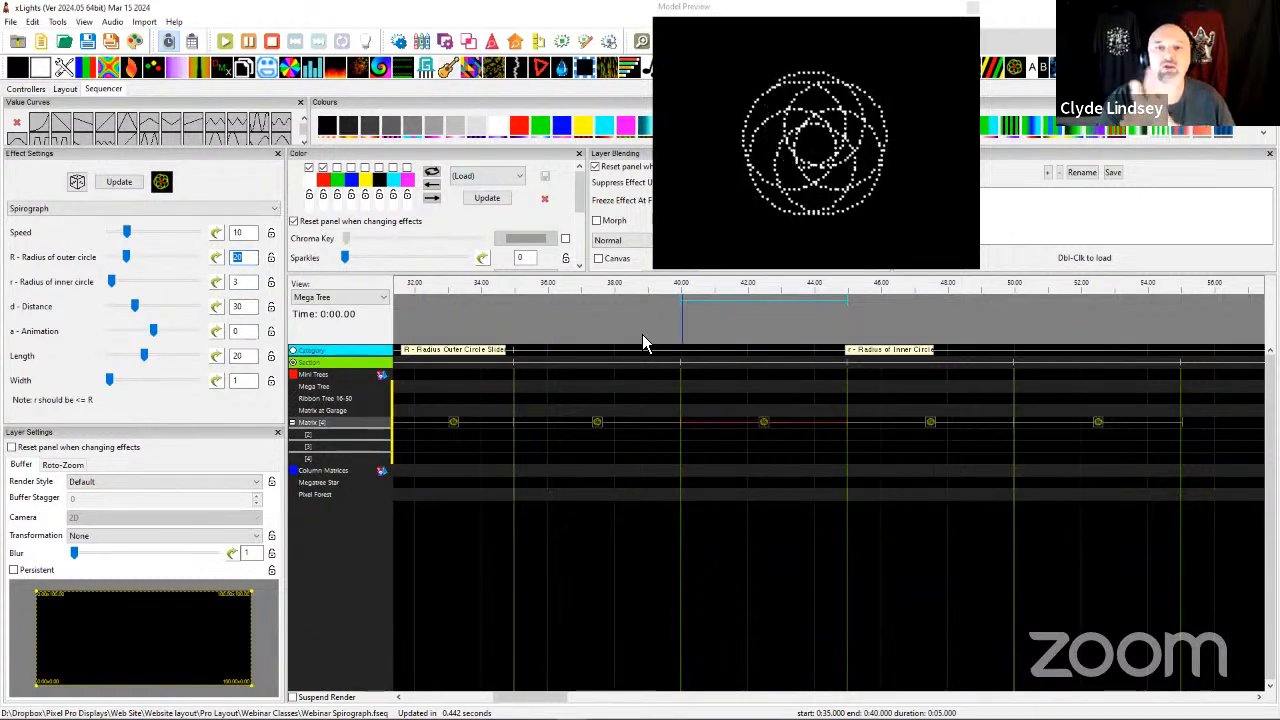
click(933, 426)
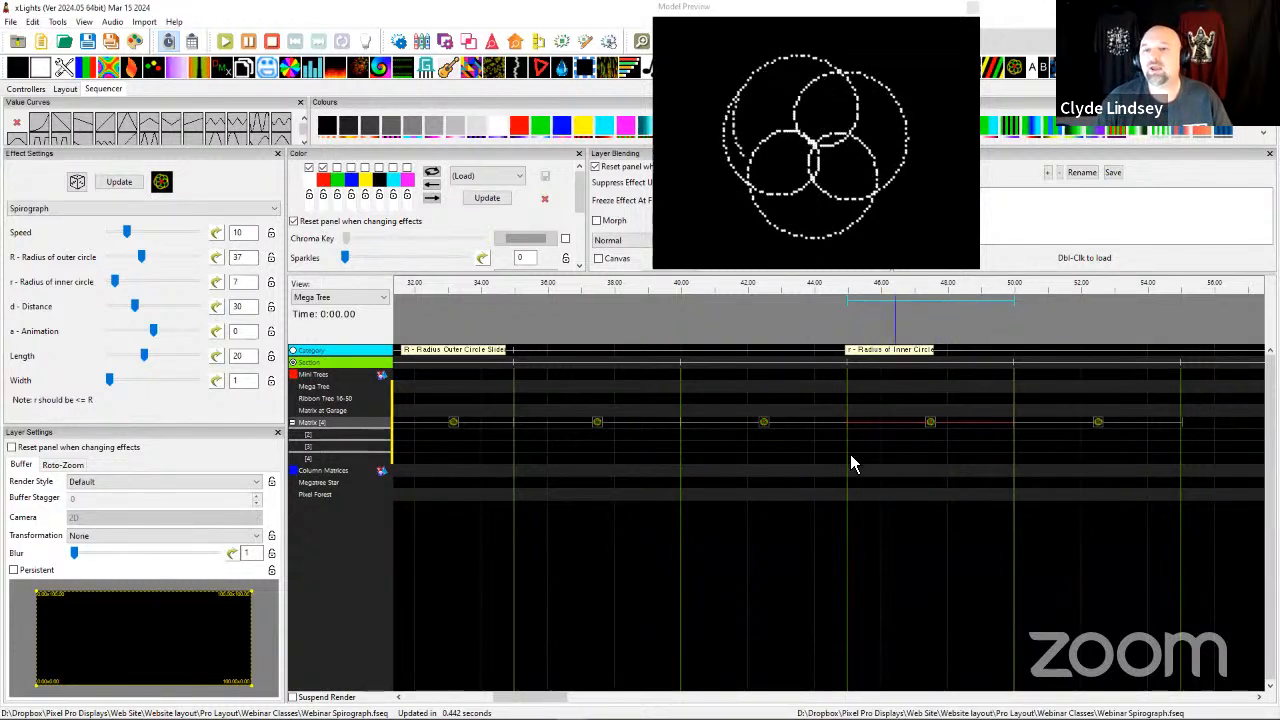
On the Spirograph effect starting at 50 seconds, try inner radius 42 with outer radius 52, finishing with inner 77 and outer 93.
scroll(790, 441, right, 2)
click(925, 427)
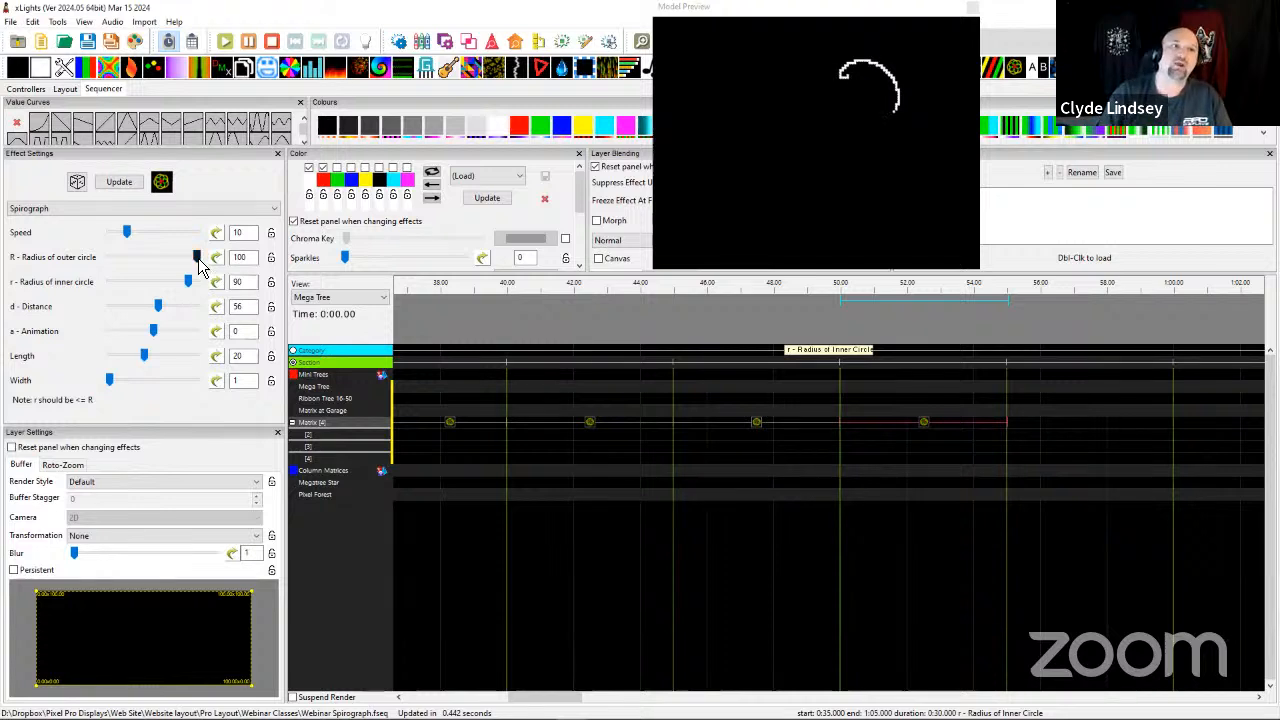
drag(189, 282, 146, 281)
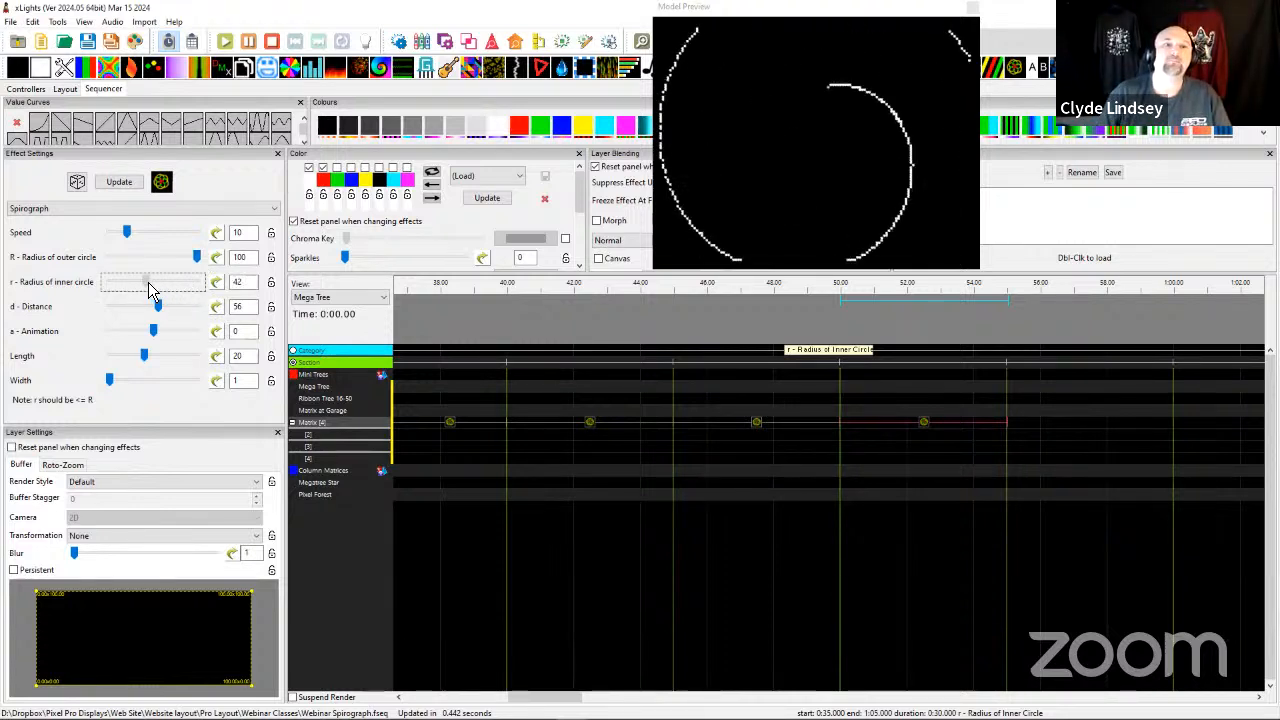
click(198, 258)
drag(183, 265, 155, 262)
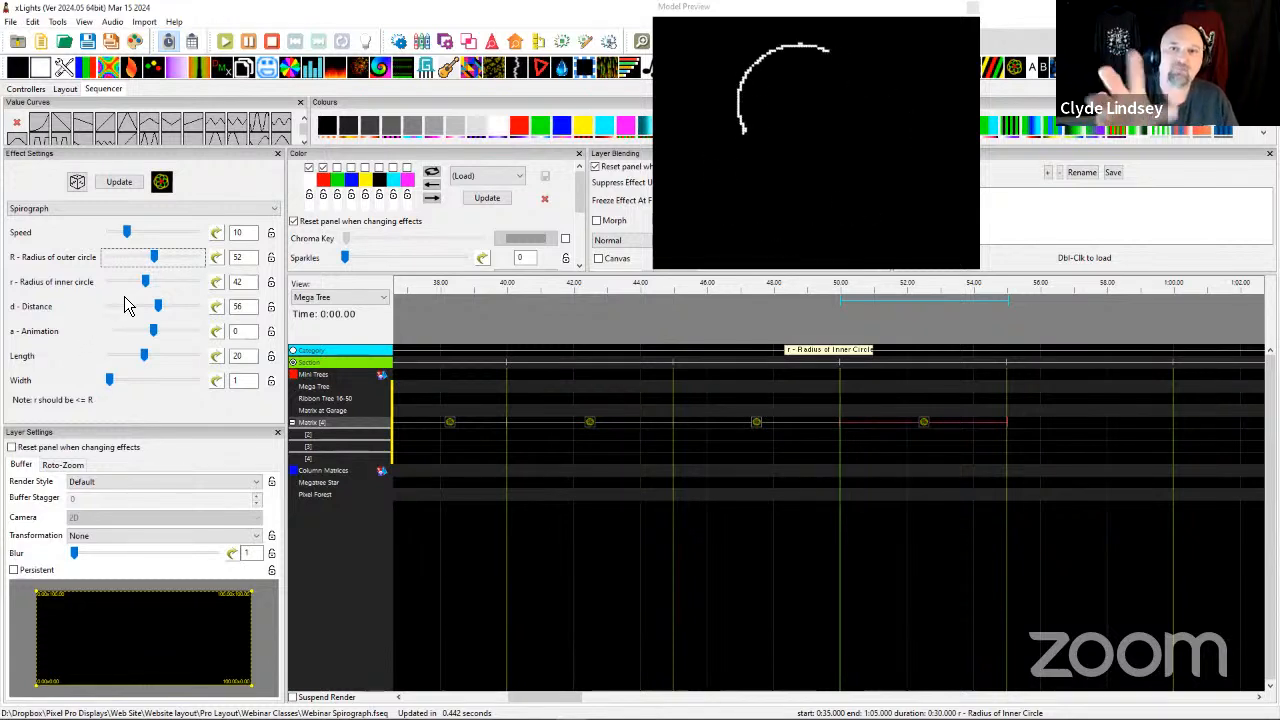
drag(153, 257, 177, 287)
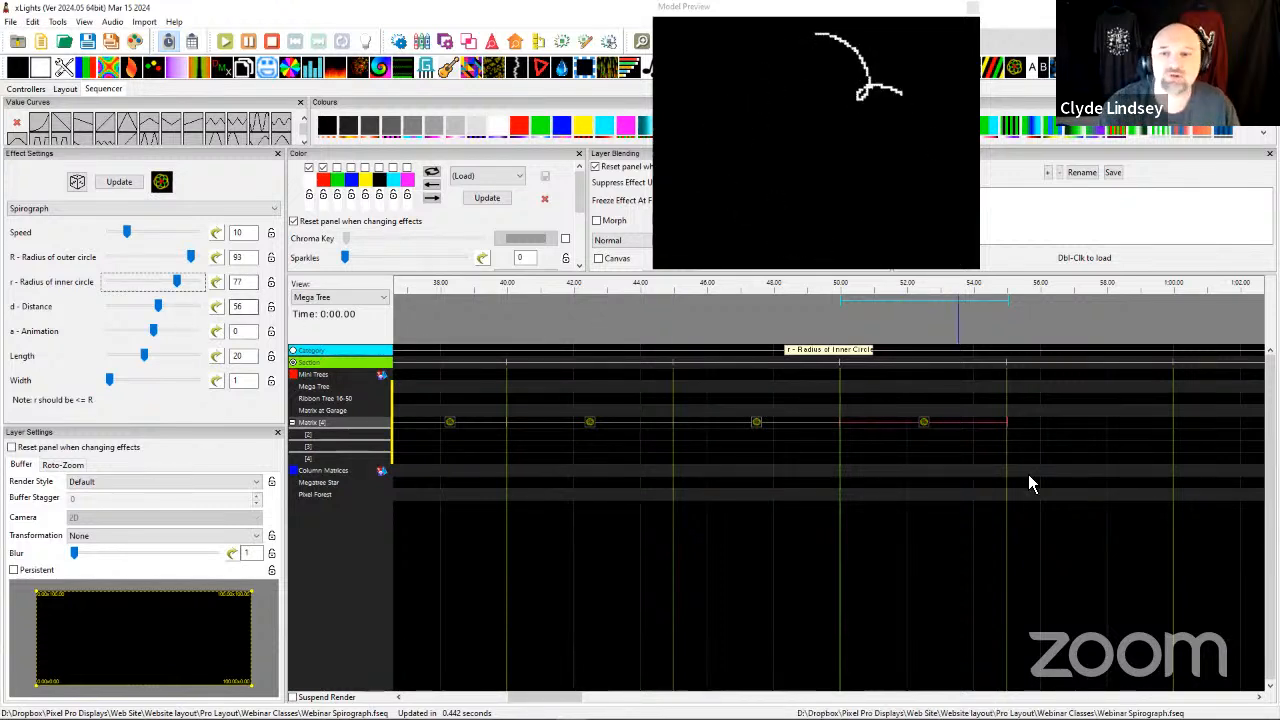
click(714, 460)
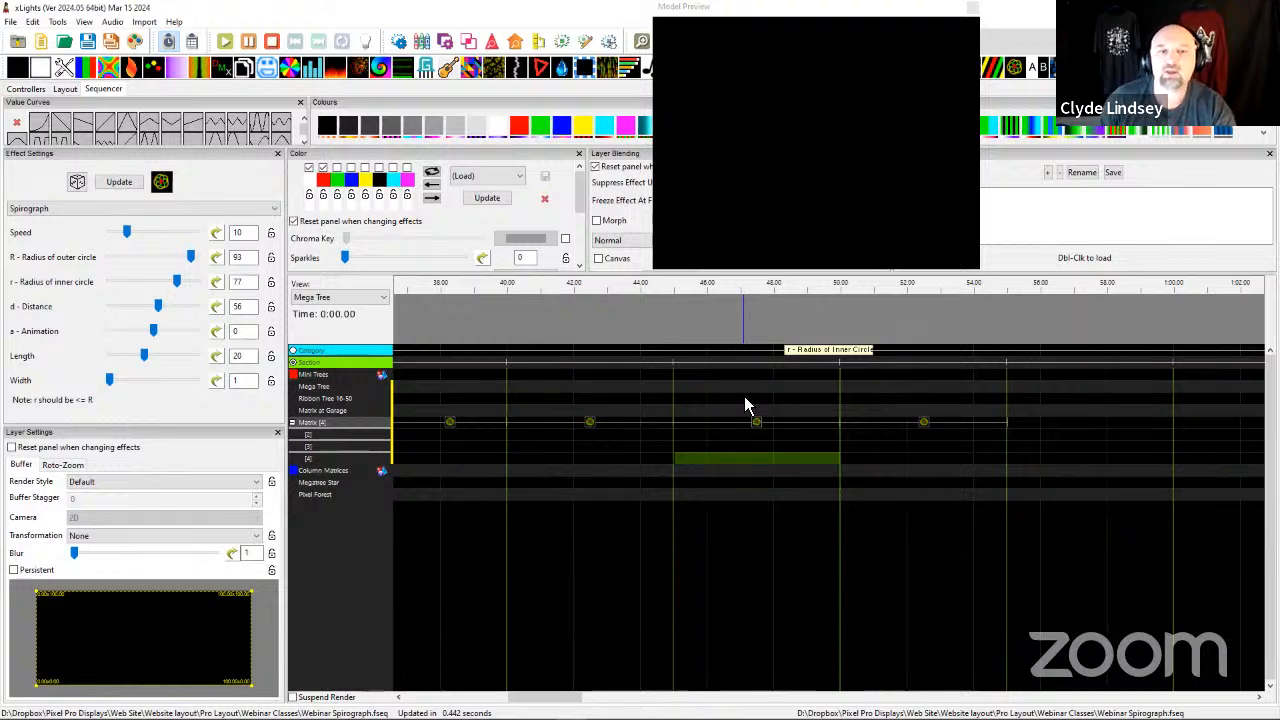
click(191, 258)
drag(193, 268, 120, 258)
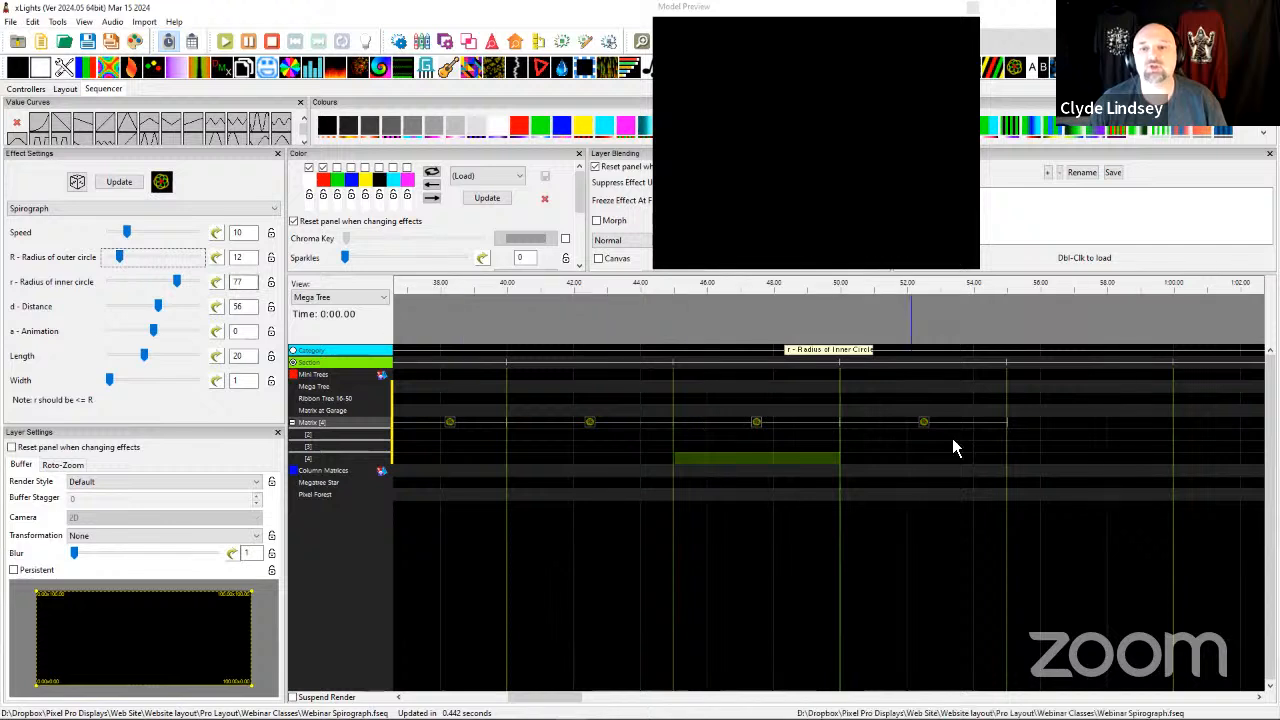
Set the outer circle radius of the Matrix Spirograph effect starting at 50 seconds to 18, below its inner radius, and preview it.
click(922, 422)
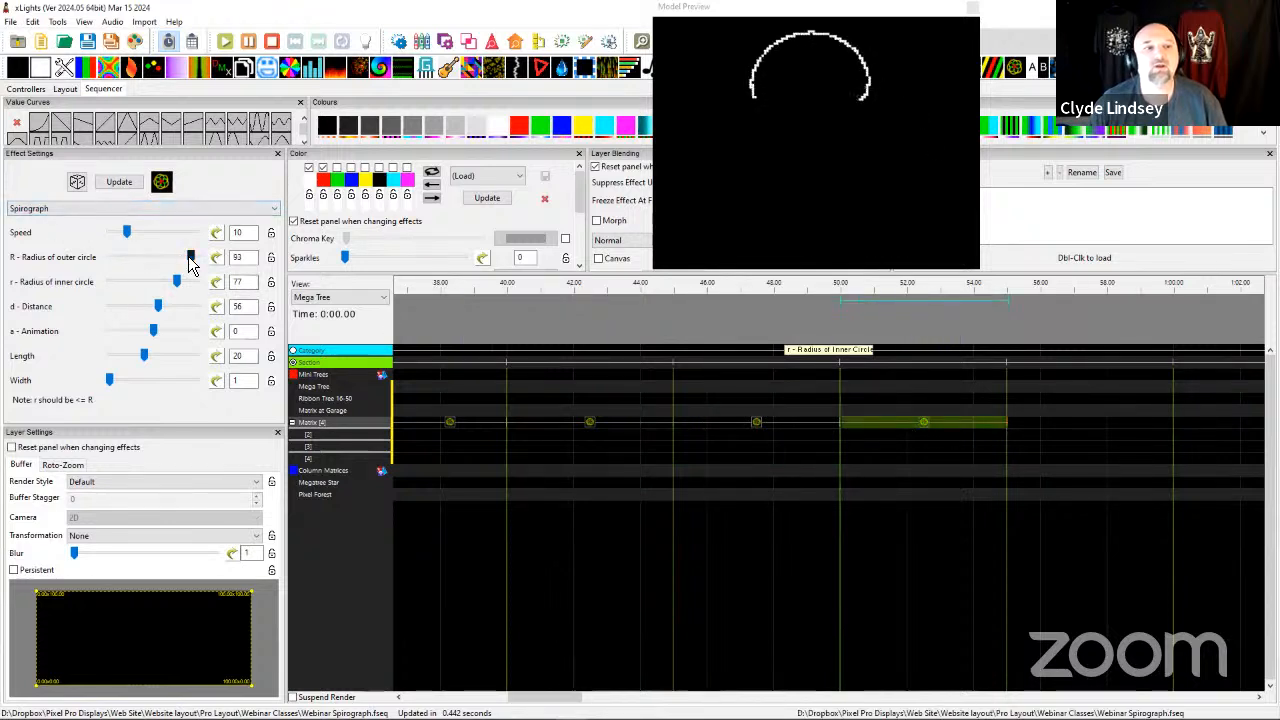
drag(191, 256, 120, 265)
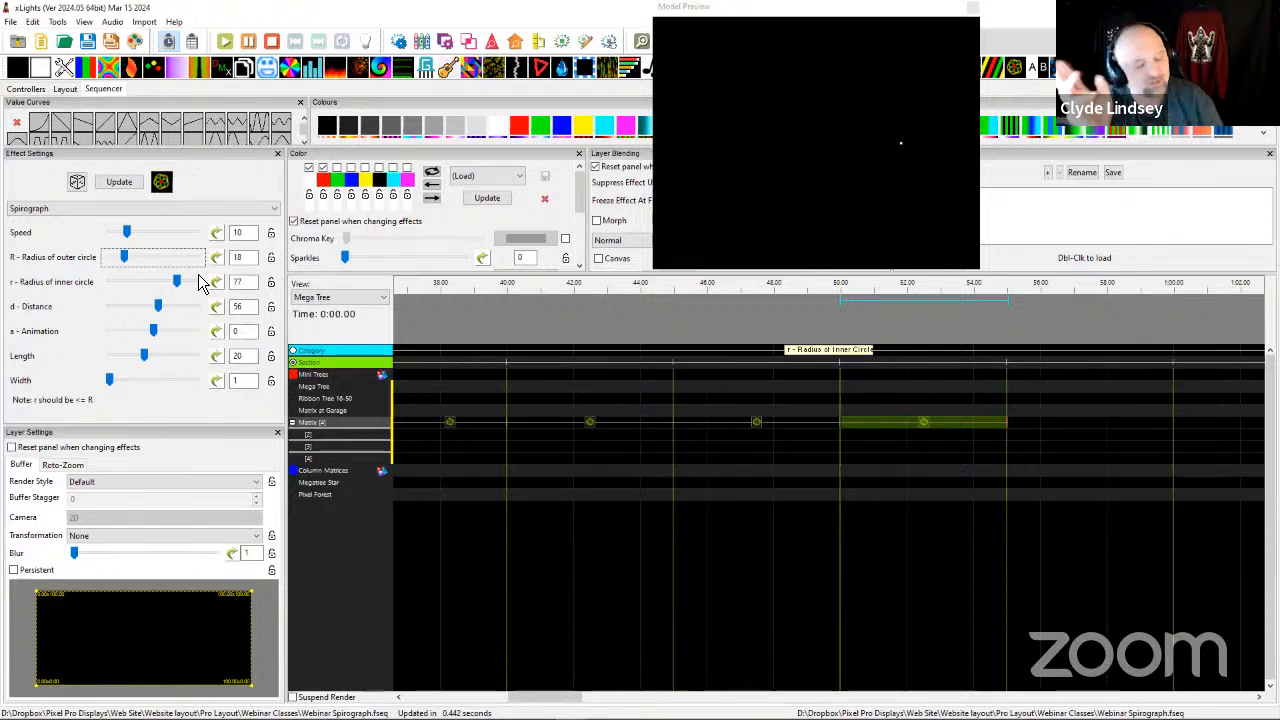
click(926, 423)
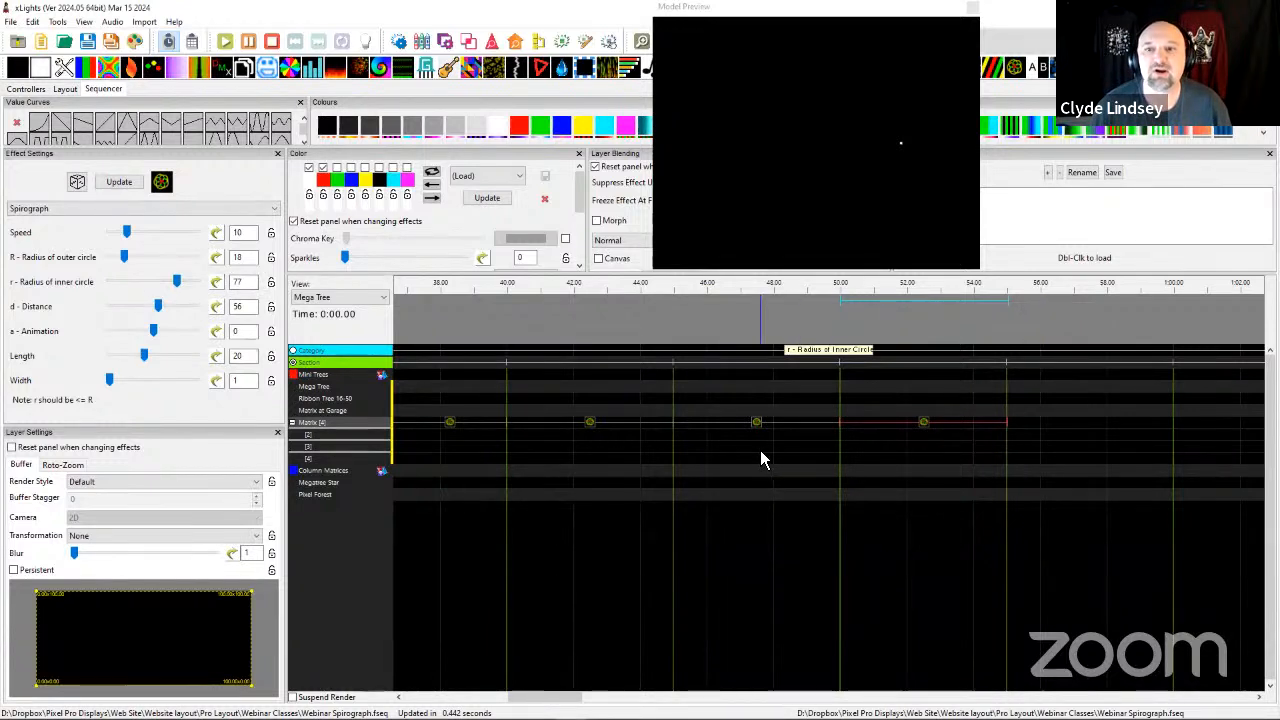
Set the speed of the first Matrix Spirograph effect in the Speed section to 45 and preview it.
click(882, 446)
scroll(882, 446, down, 1)
scroll(690, 458, right, 3)
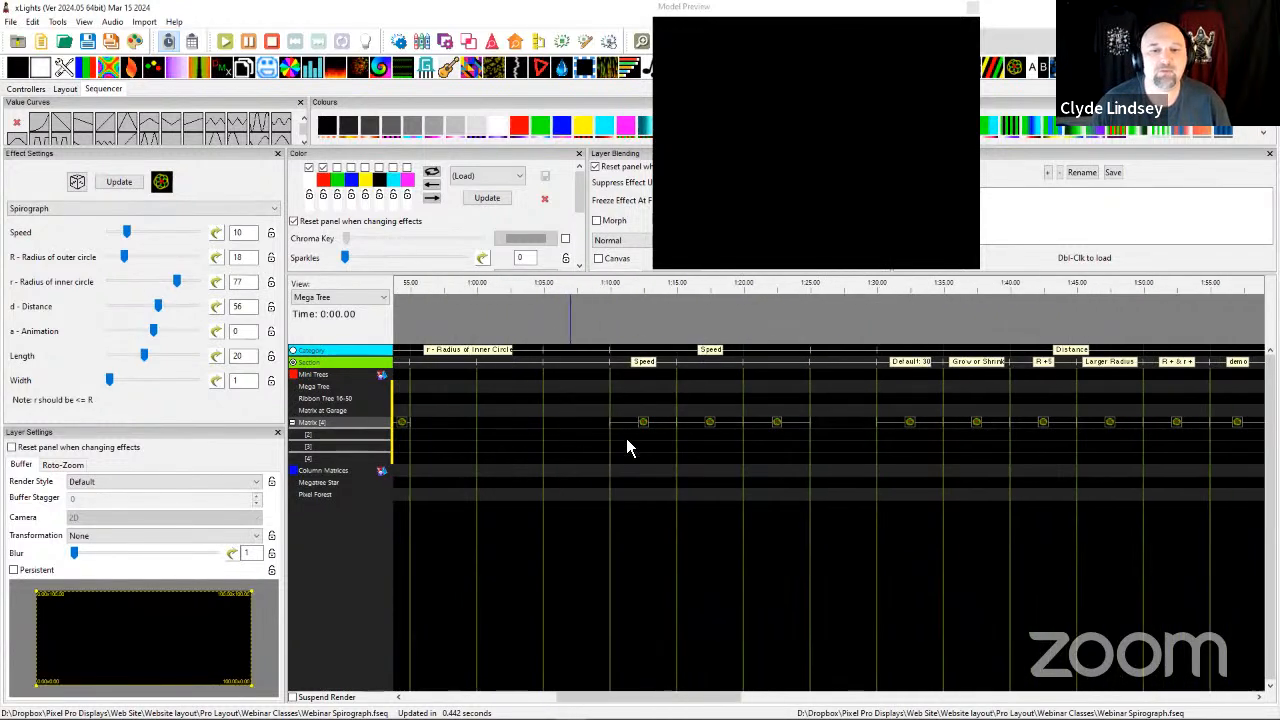
click(603, 345)
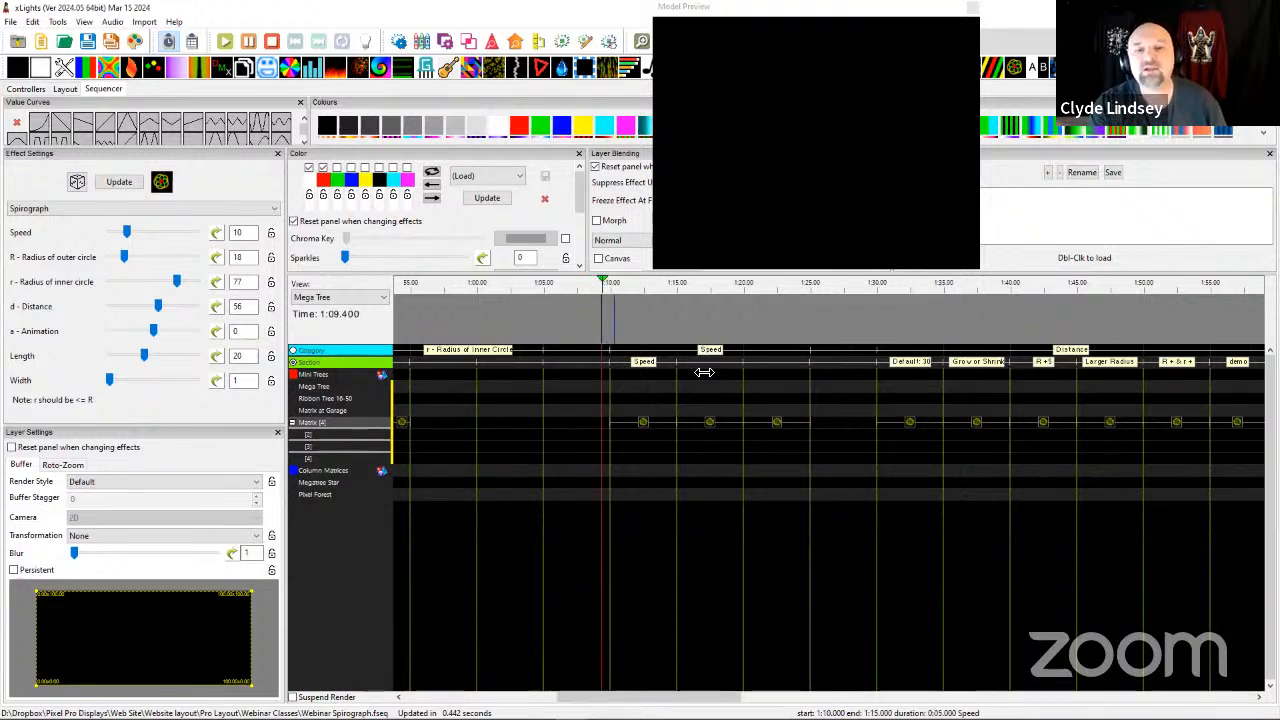
click(638, 424)
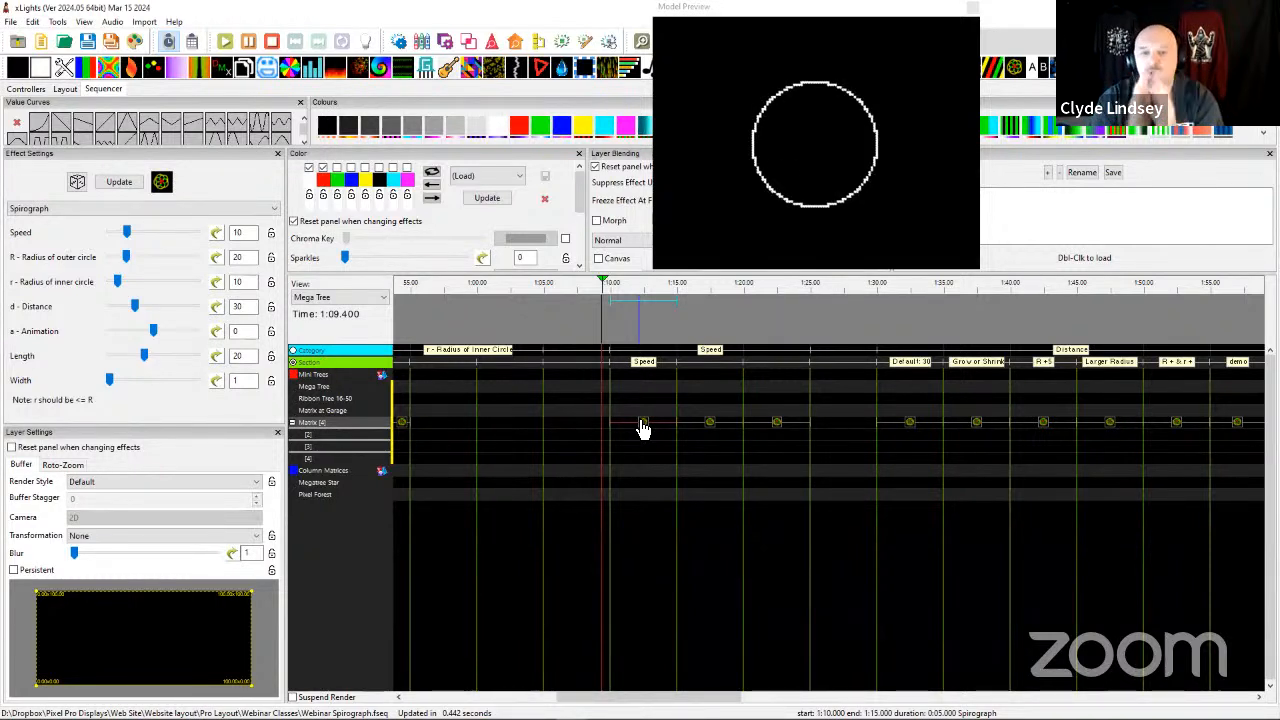
click(128, 237)
drag(128, 240, 185, 240)
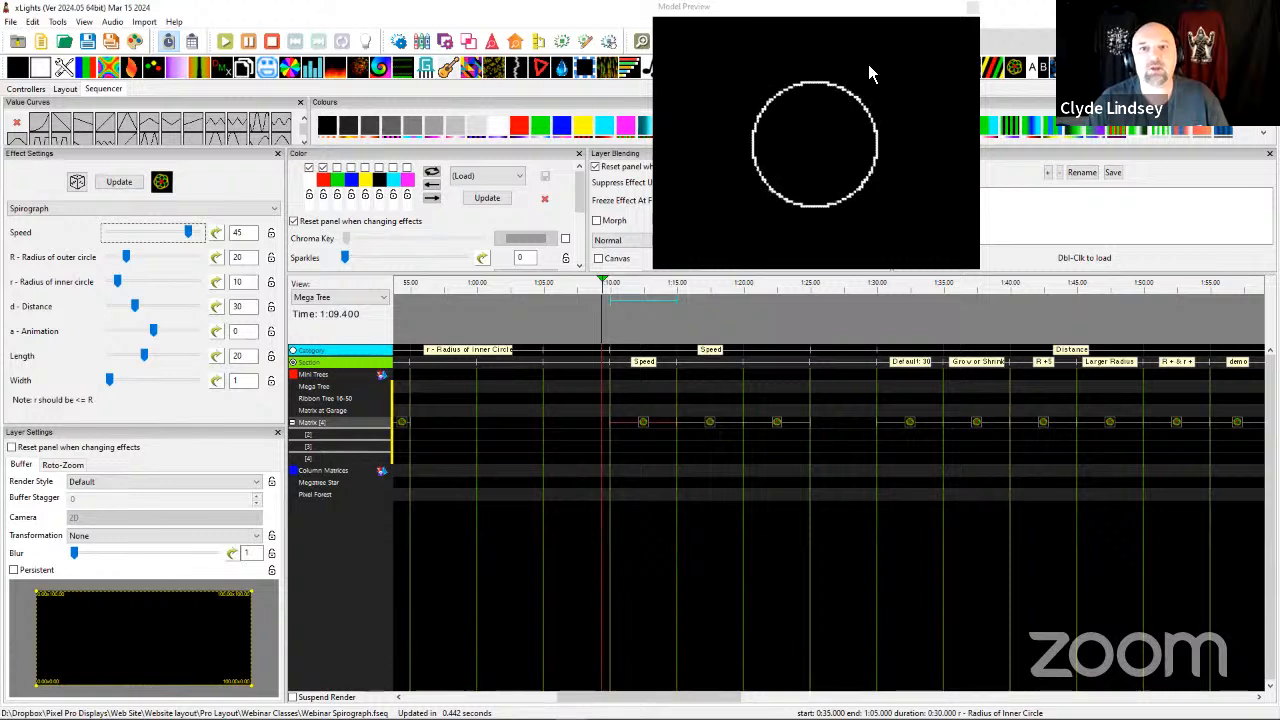
Compare the speed, outer circle radius and pattern of the second Speed-section Spirograph effect with those of the first.
click(712, 432)
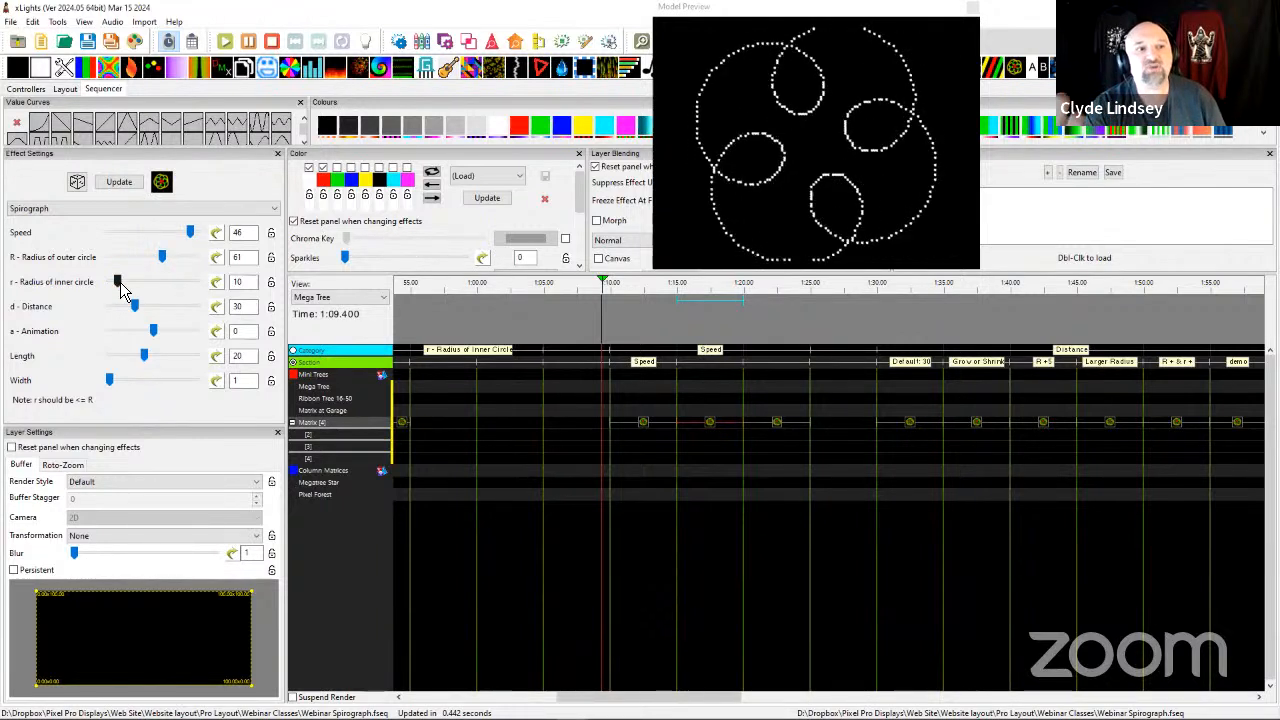
double_click(243, 257)
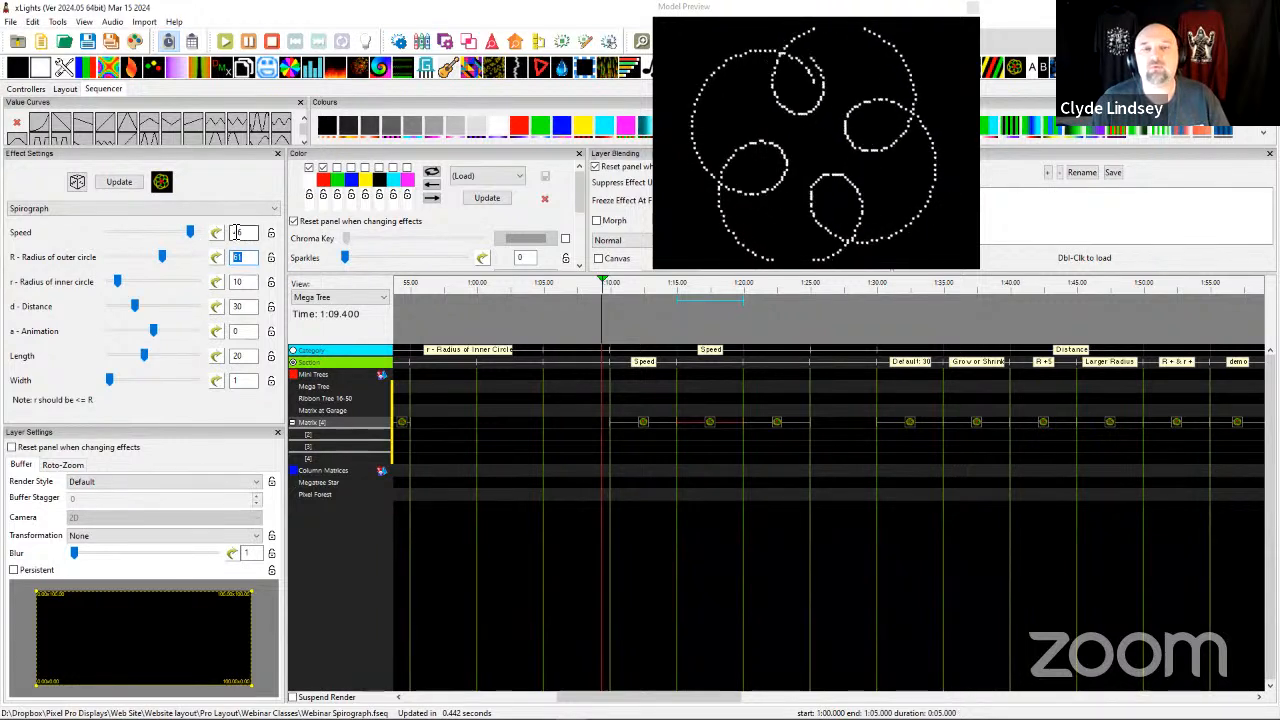
click(646, 432)
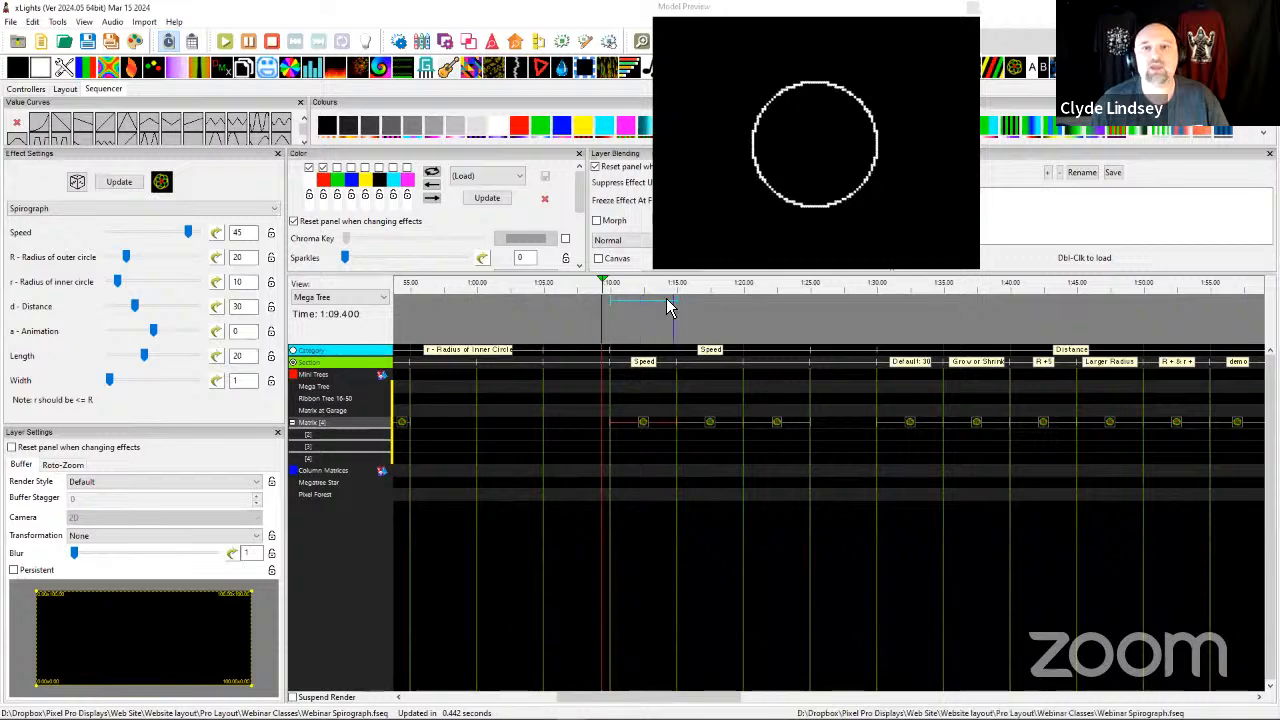
Compare the settings of the Default section's Spirograph effect with the second effect in the Speed section.
scroll(500, 428, left, 10)
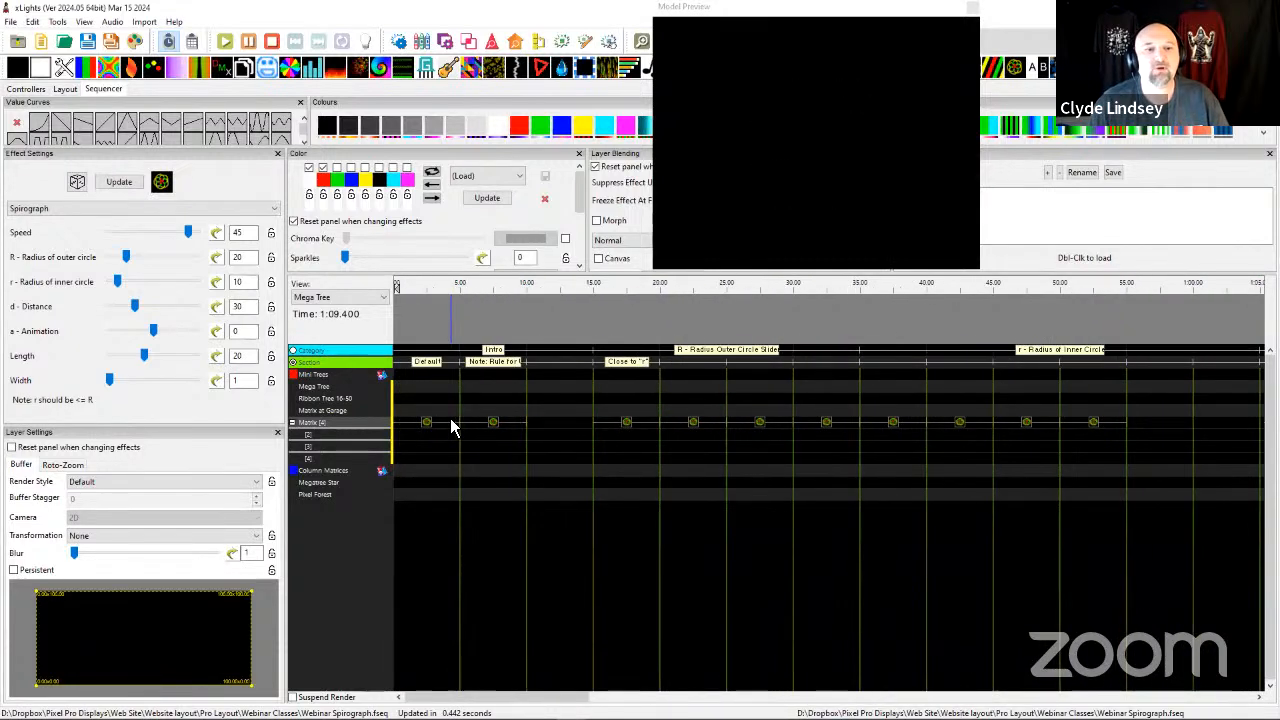
click(428, 424)
scroll(964, 440, right, 5)
scroll(964, 440, right, 5)
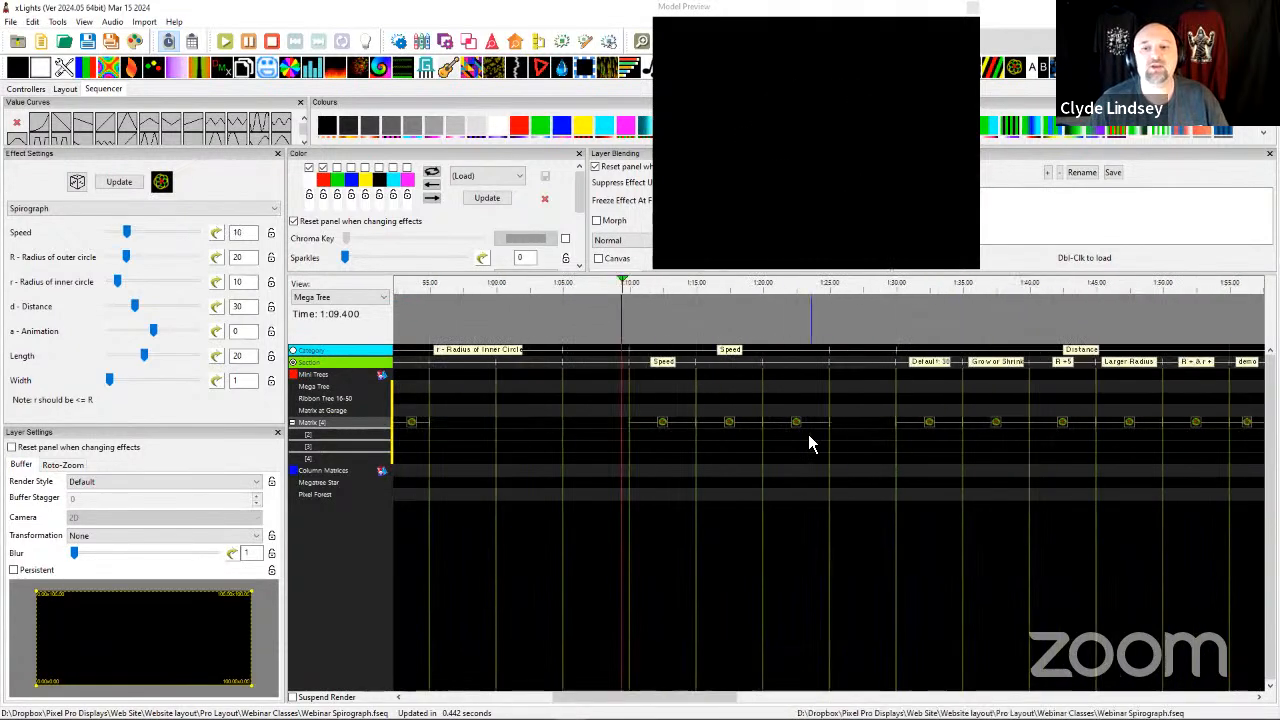
click(737, 432)
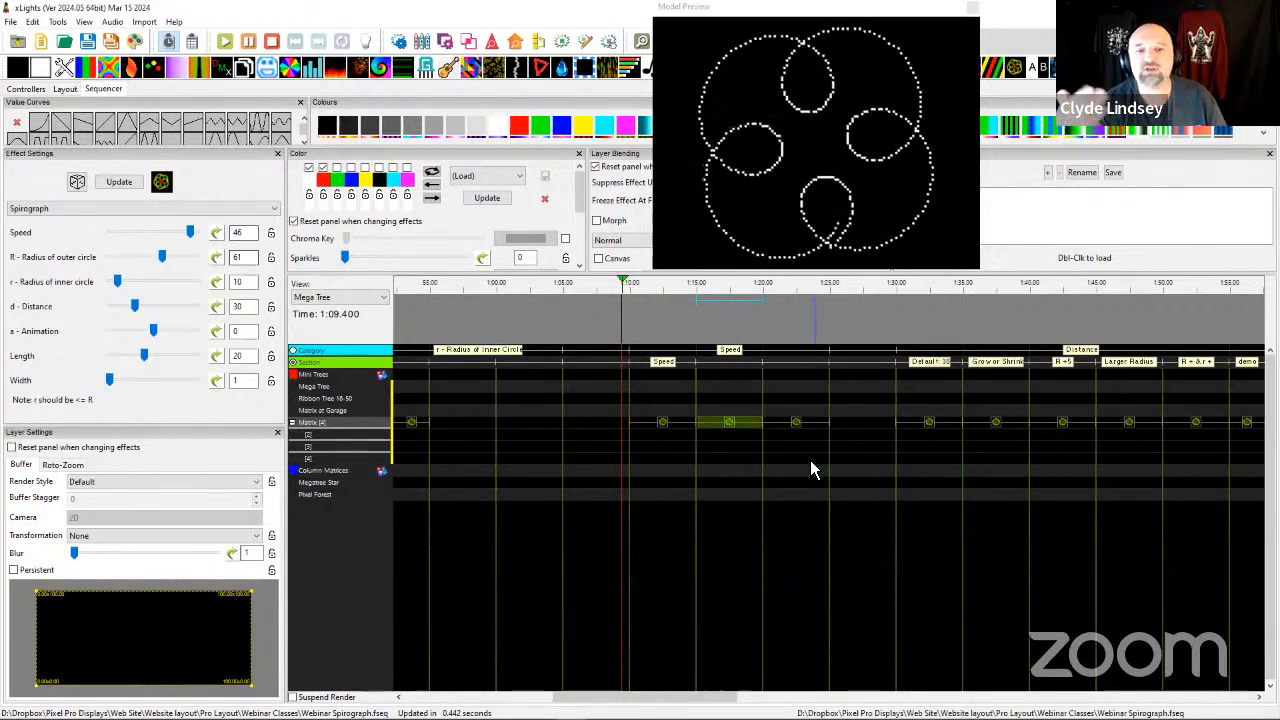
Set the speed of the third Matrix Spirograph effect in the Speed category to 50 and preview it.
click(797, 432)
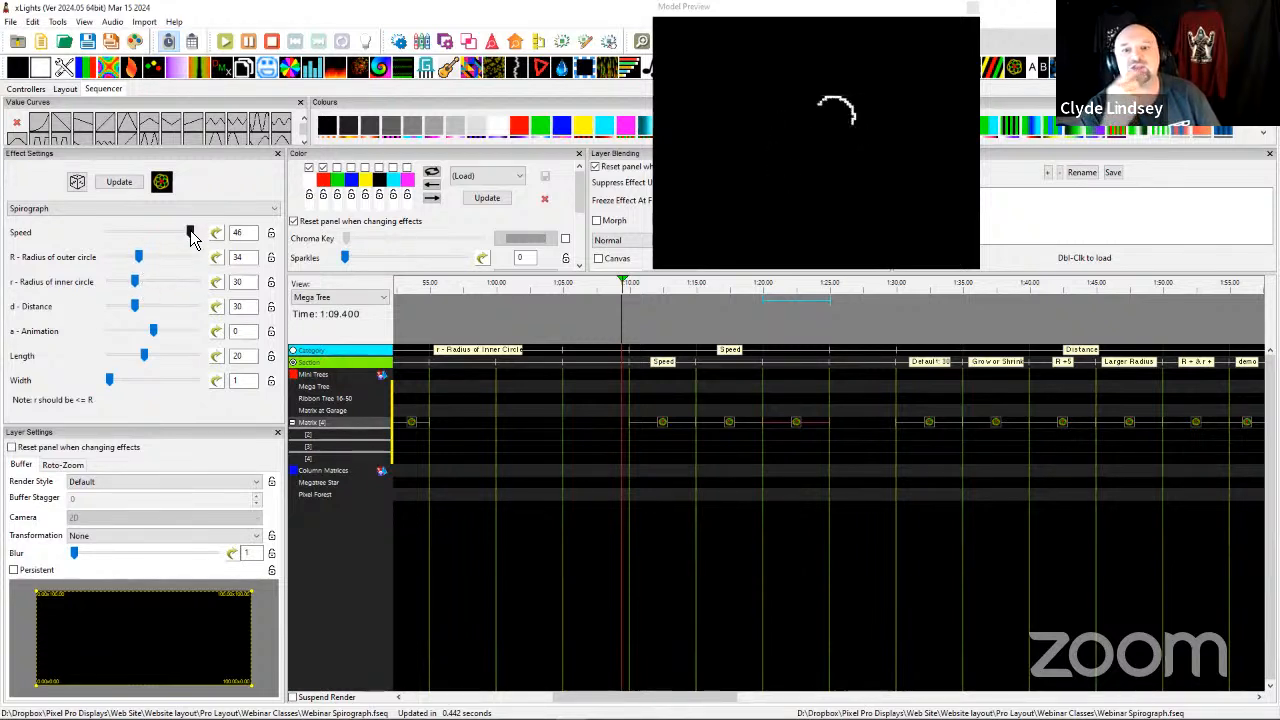
mouse_move(191, 233)
mouse_down()
mouse_move(123, 234)
mouse_move(201, 235)
mouse_up()
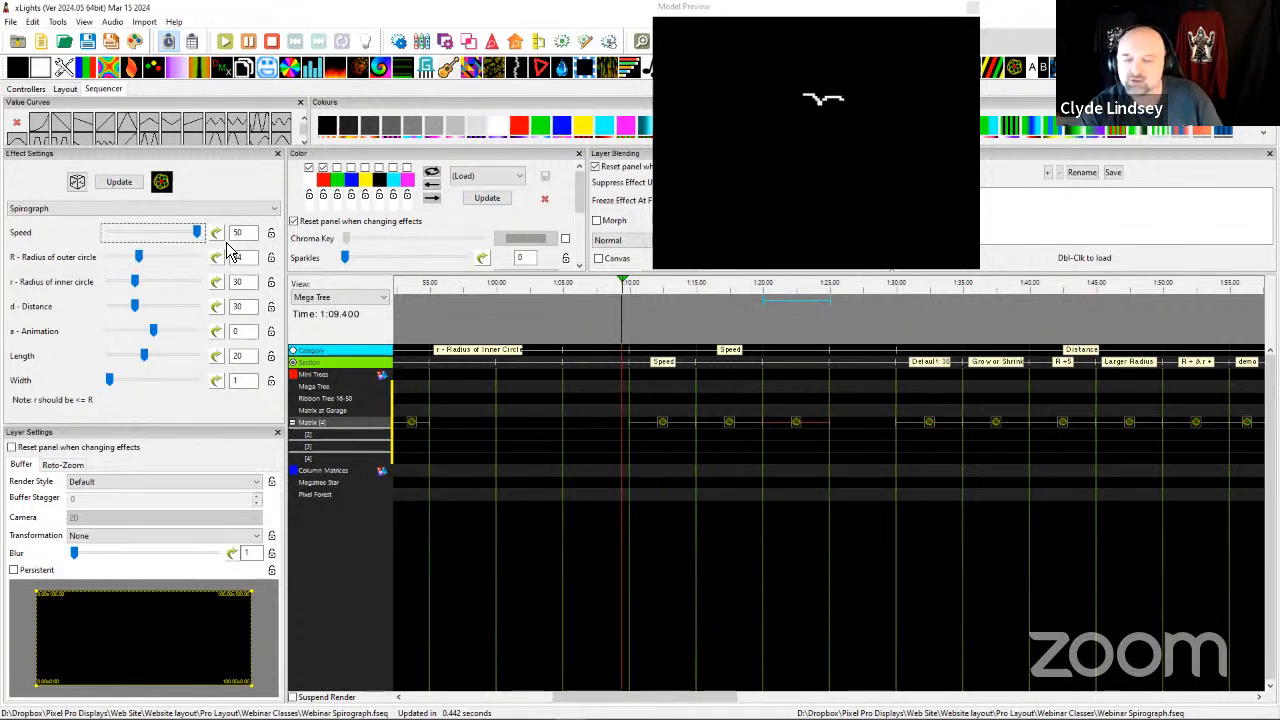
Review the Distance category's Default: 30 Spirograph effect and set the distance of the Grow or Shrink effect to 60.
scroll(691, 471, right, 5)
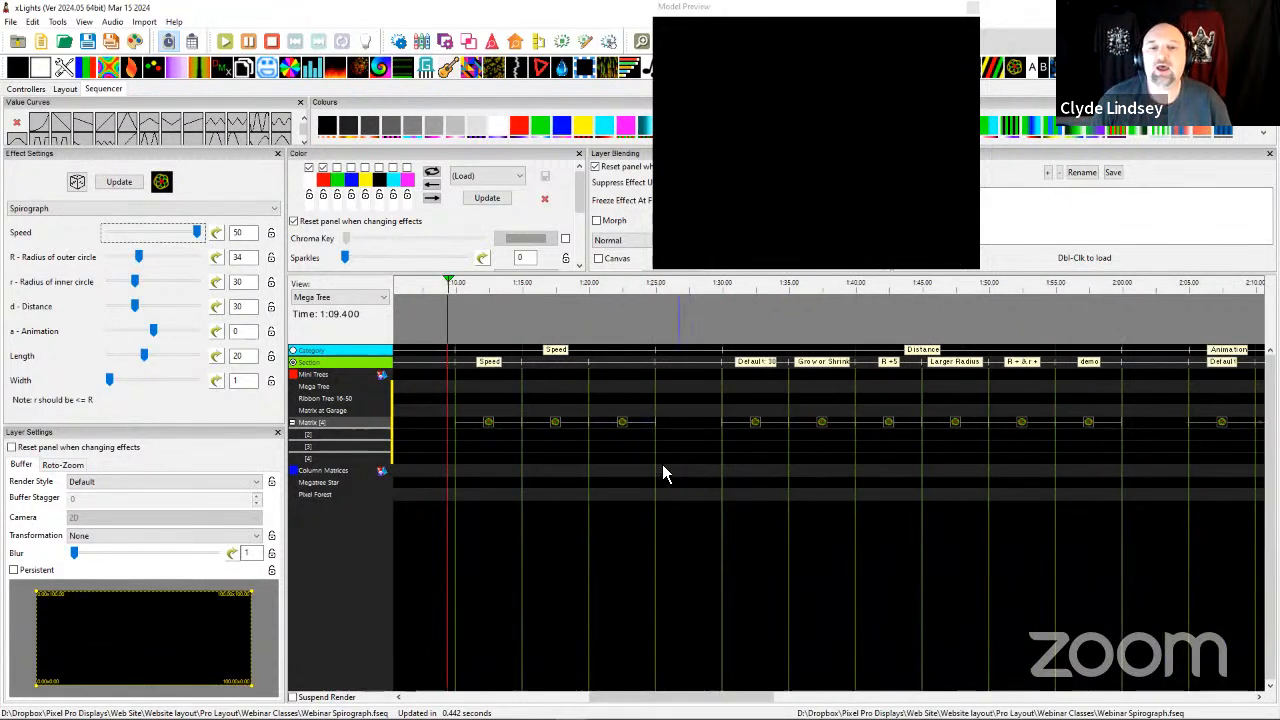
click(547, 398)
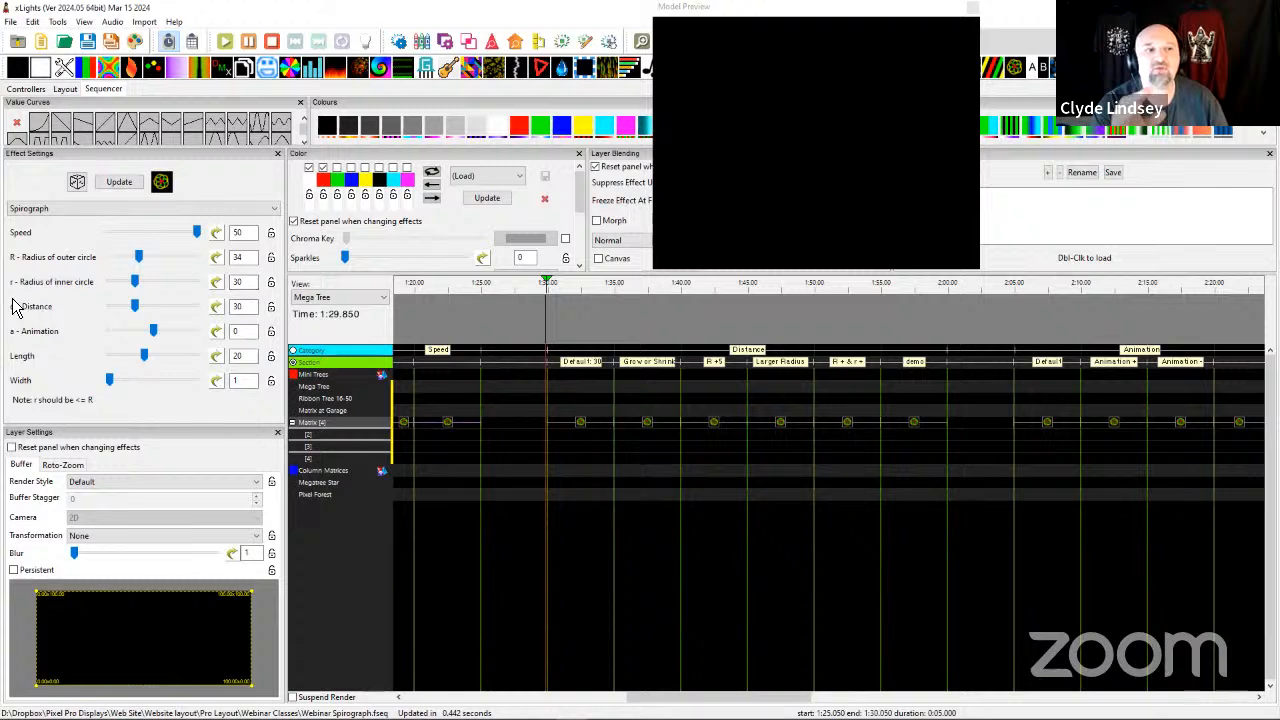
click(577, 424)
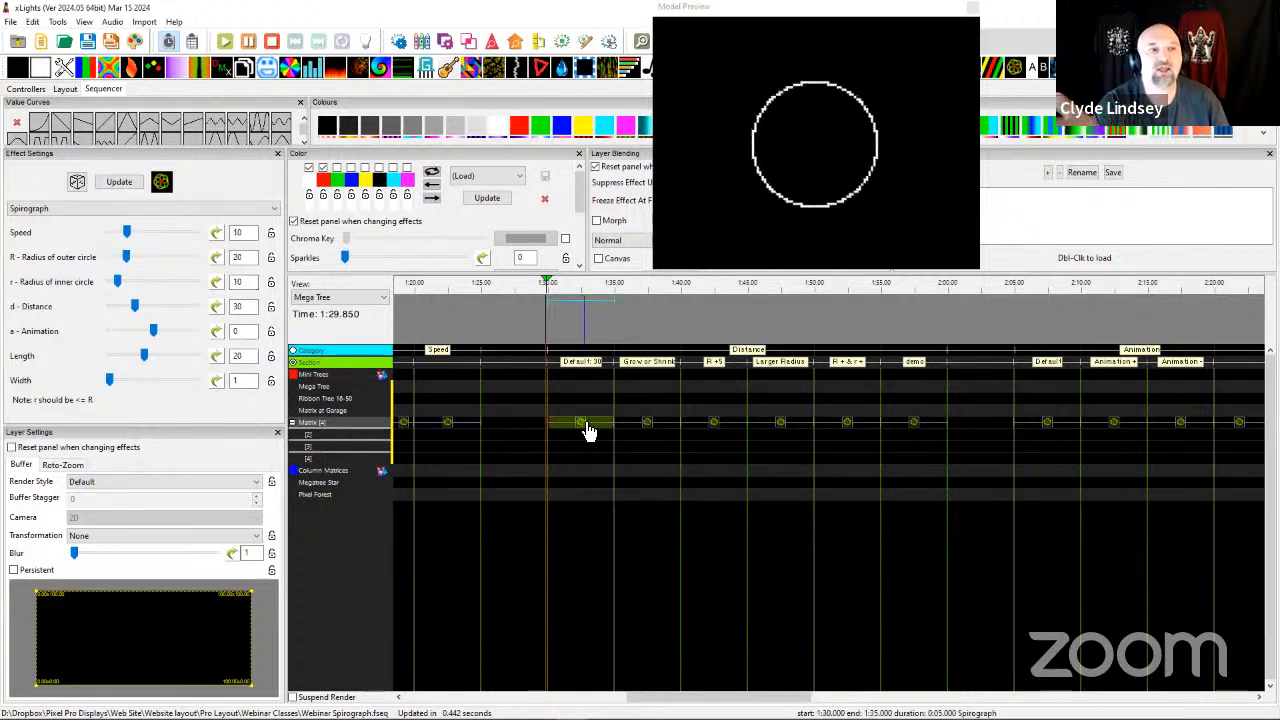
click(646, 426)
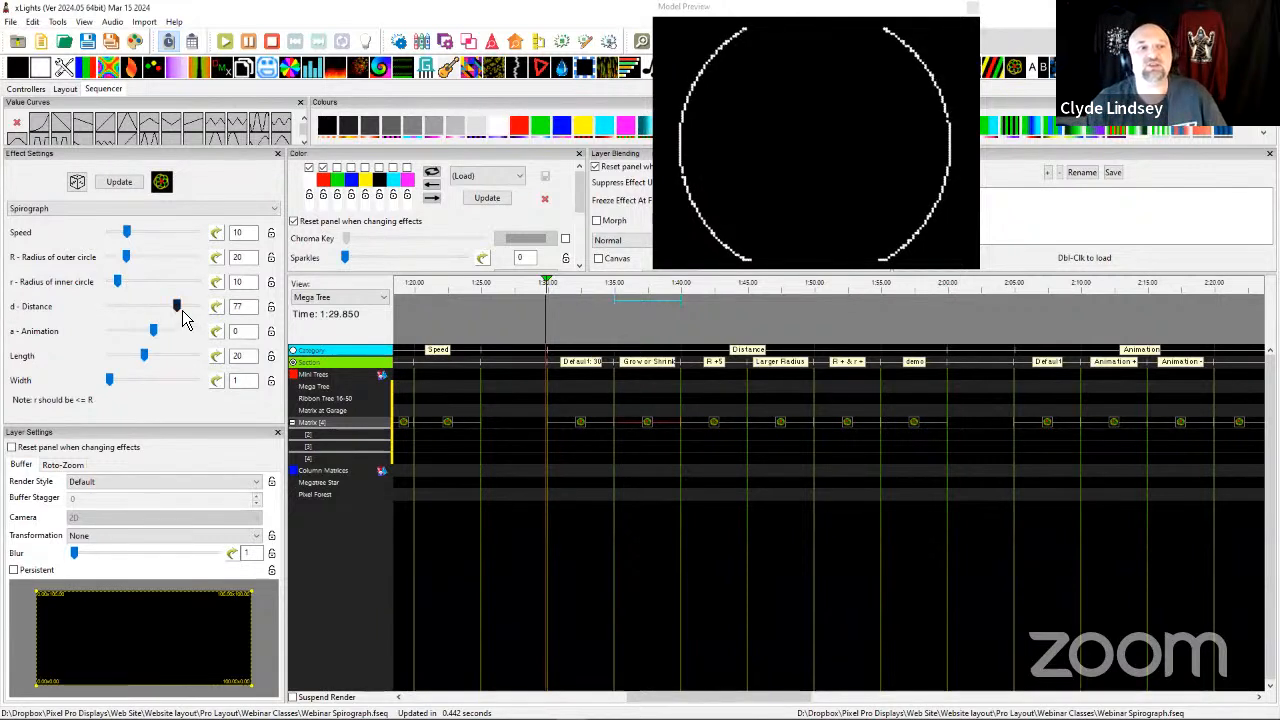
mouse_move(181, 317)
mouse_down()
mouse_move(118, 310)
mouse_move(176, 309)
mouse_move(138, 310)
mouse_move(162, 311)
mouse_up()
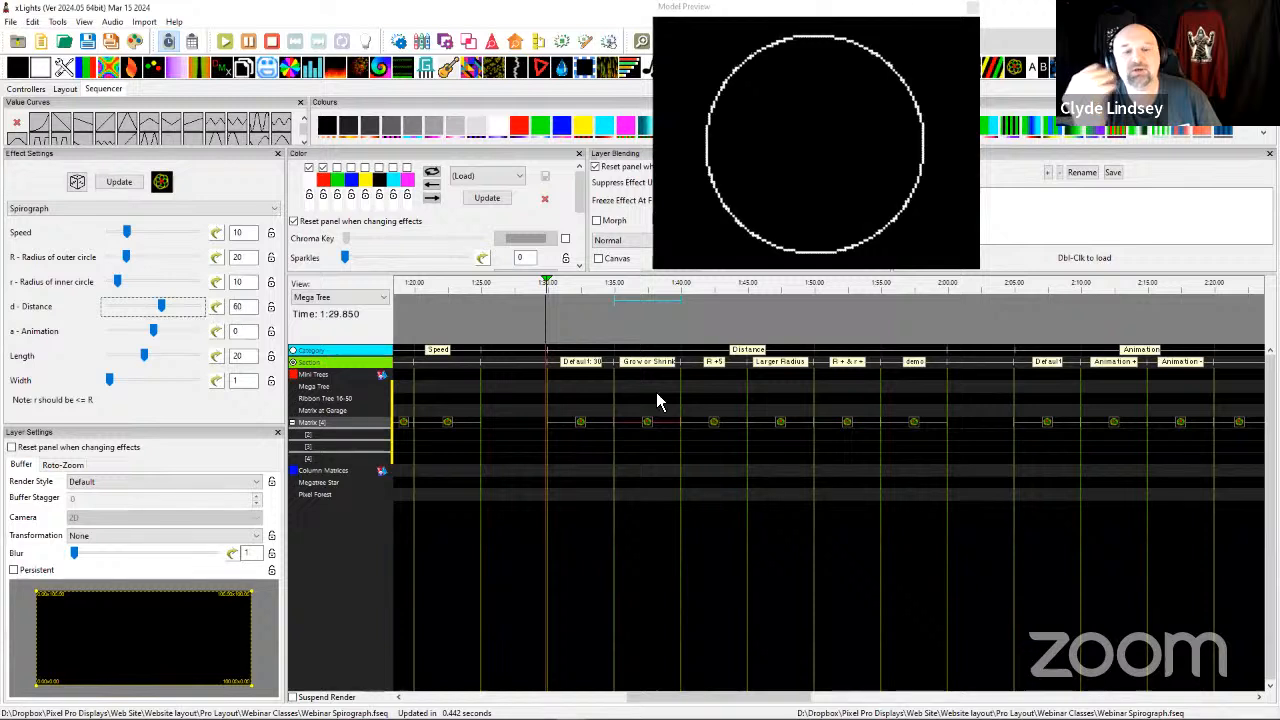
Compare the R +5 section's Spirograph effect with the Default: 30 effect and adjust its distance to 27.
click(689, 323)
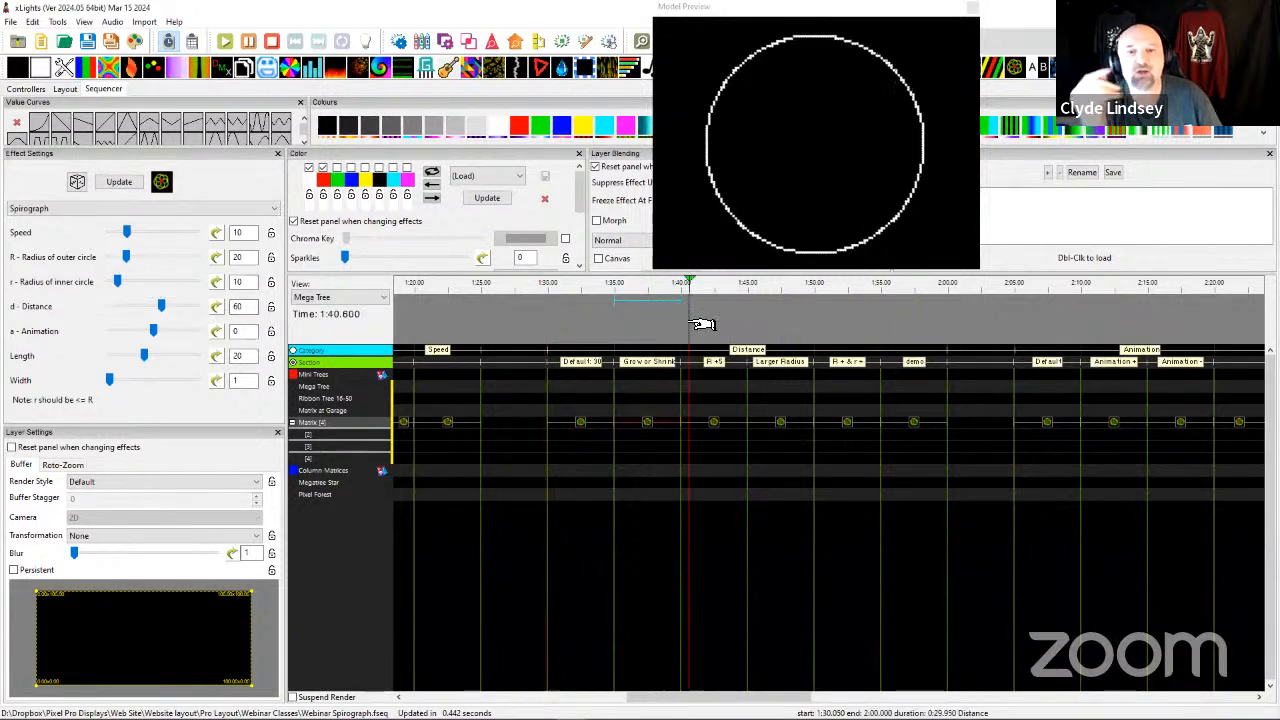
click(713, 421)
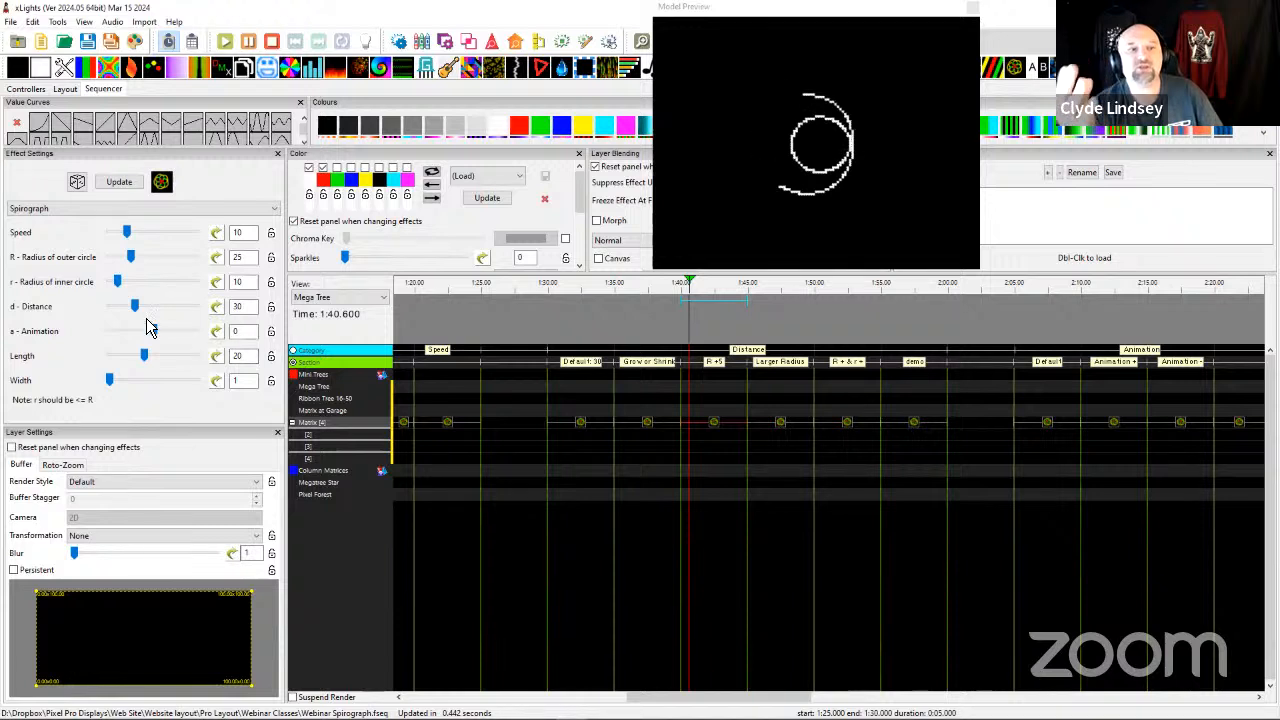
click(594, 428)
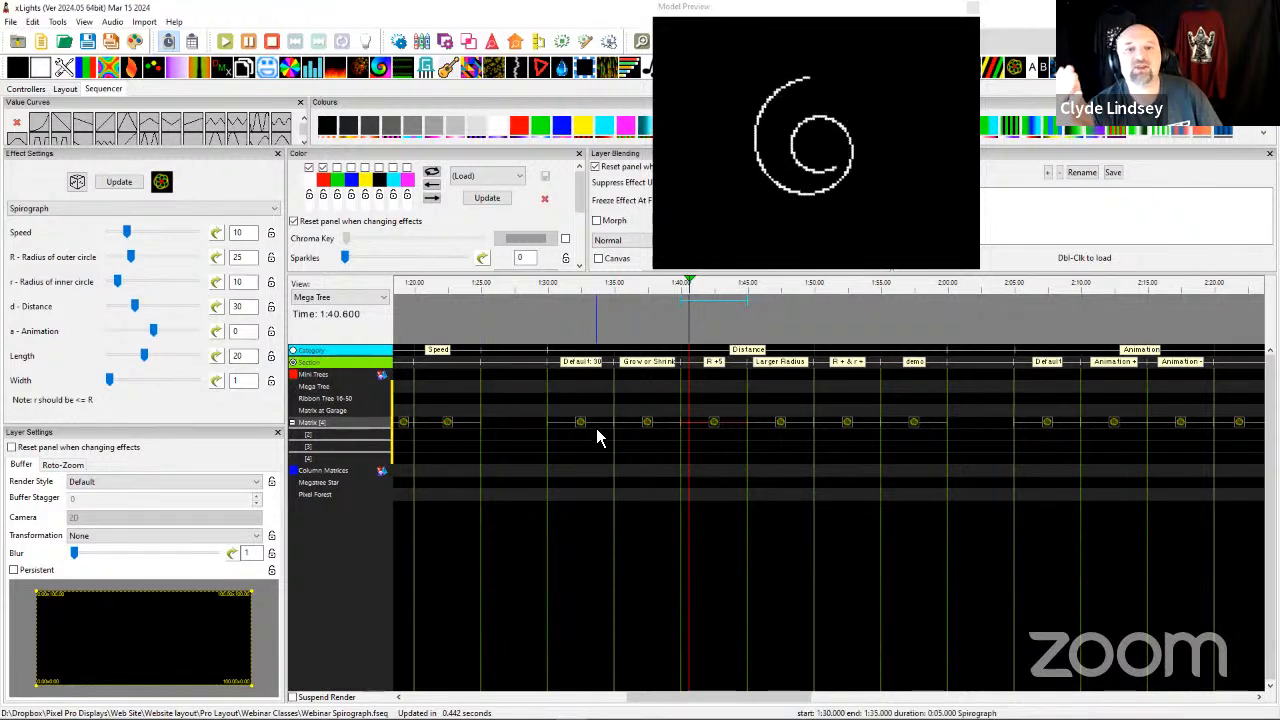
click(721, 425)
click(702, 410)
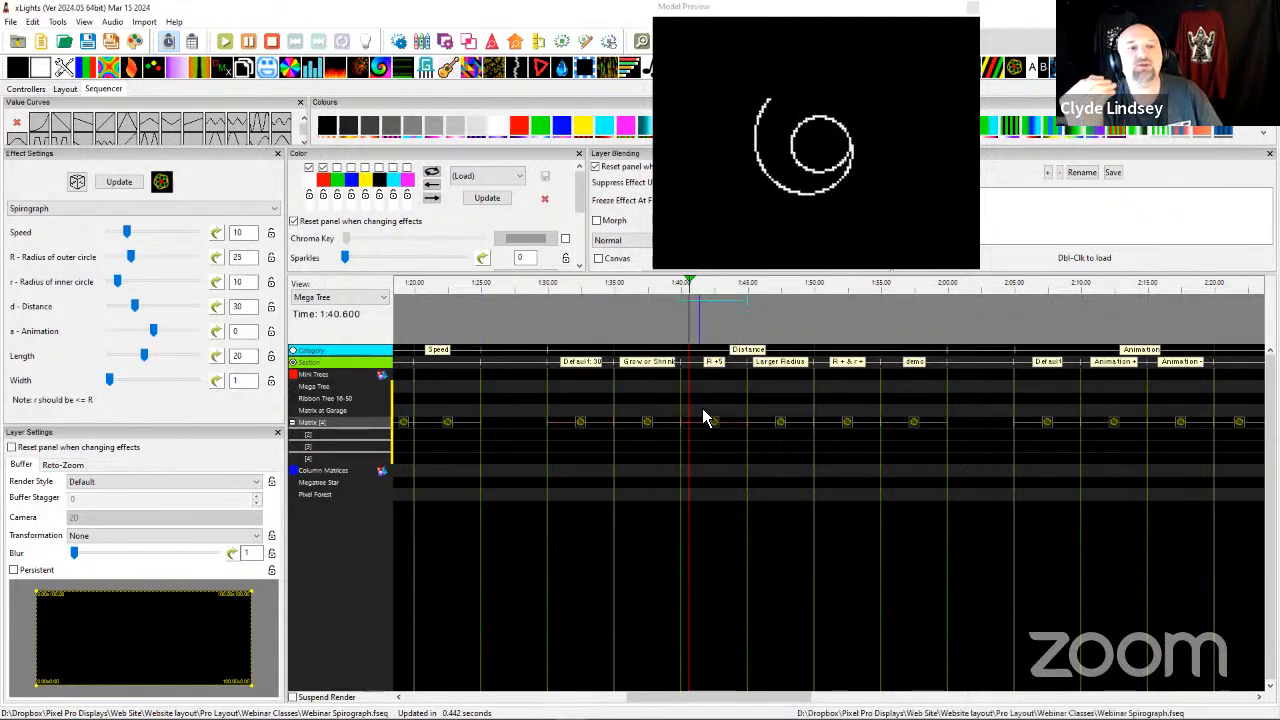
drag(134, 306, 143, 318)
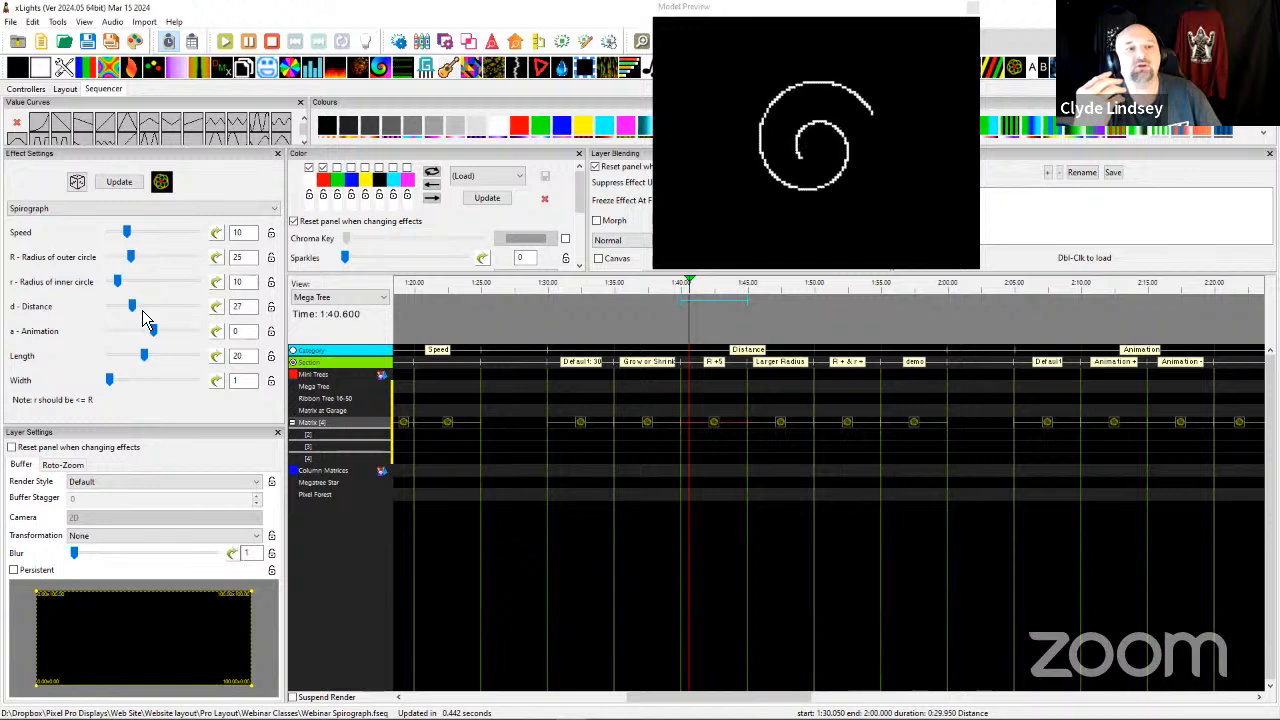
Set the distance of the Larger Radius section's Spirograph effect to 35 and inspect the R + & r + section's effect.
click(780, 424)
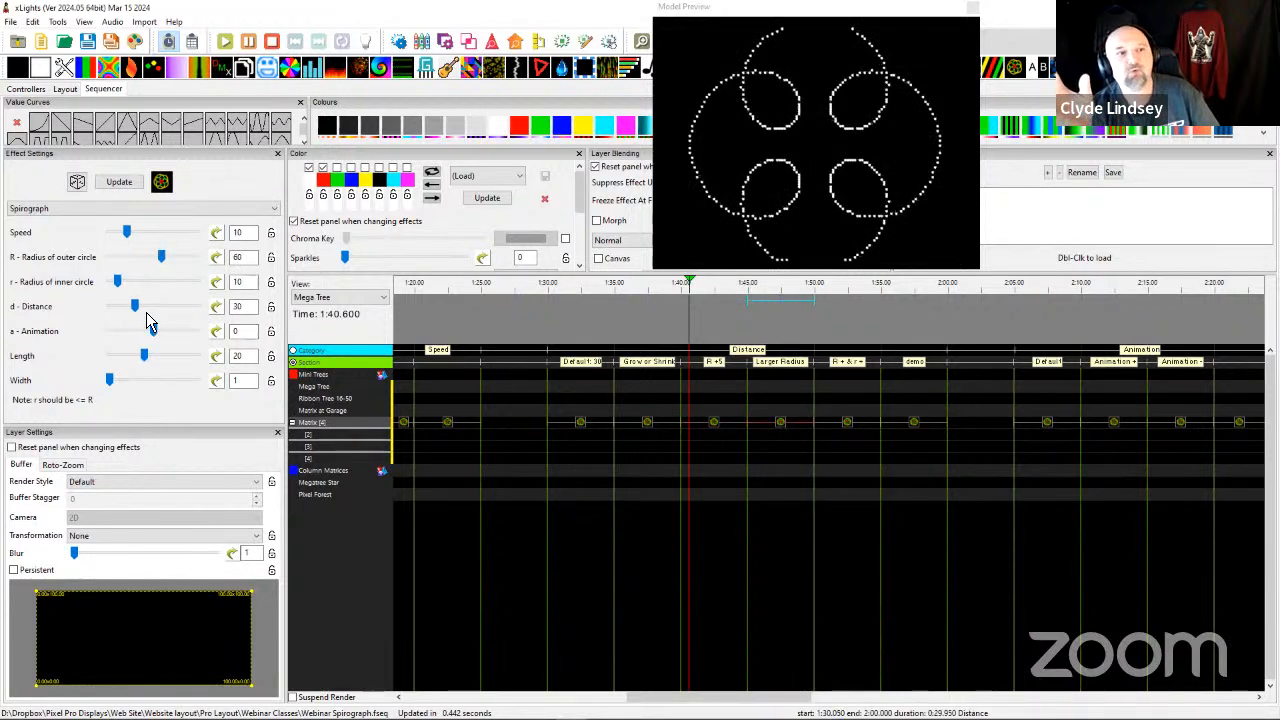
mouse_move(137, 308)
mouse_down()
mouse_move(168, 309)
mouse_move(128, 315)
mouse_move(185, 322)
mouse_move(140, 316)
mouse_up()
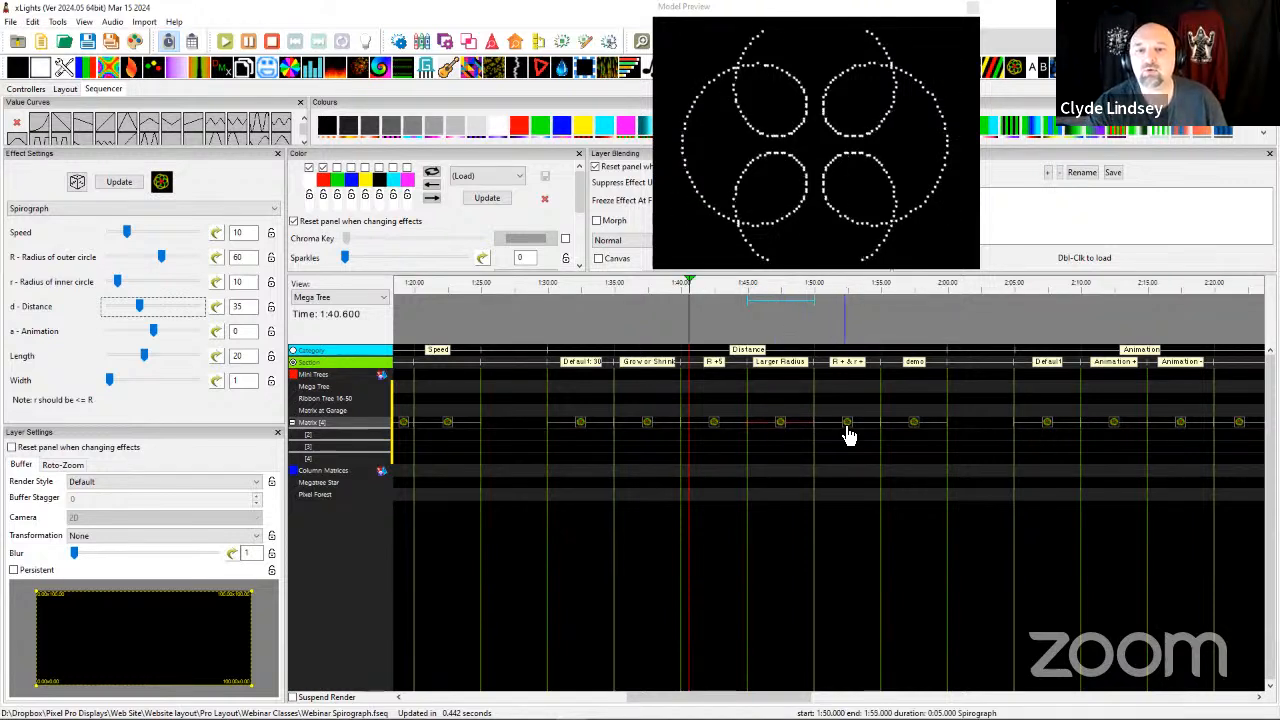
click(846, 363)
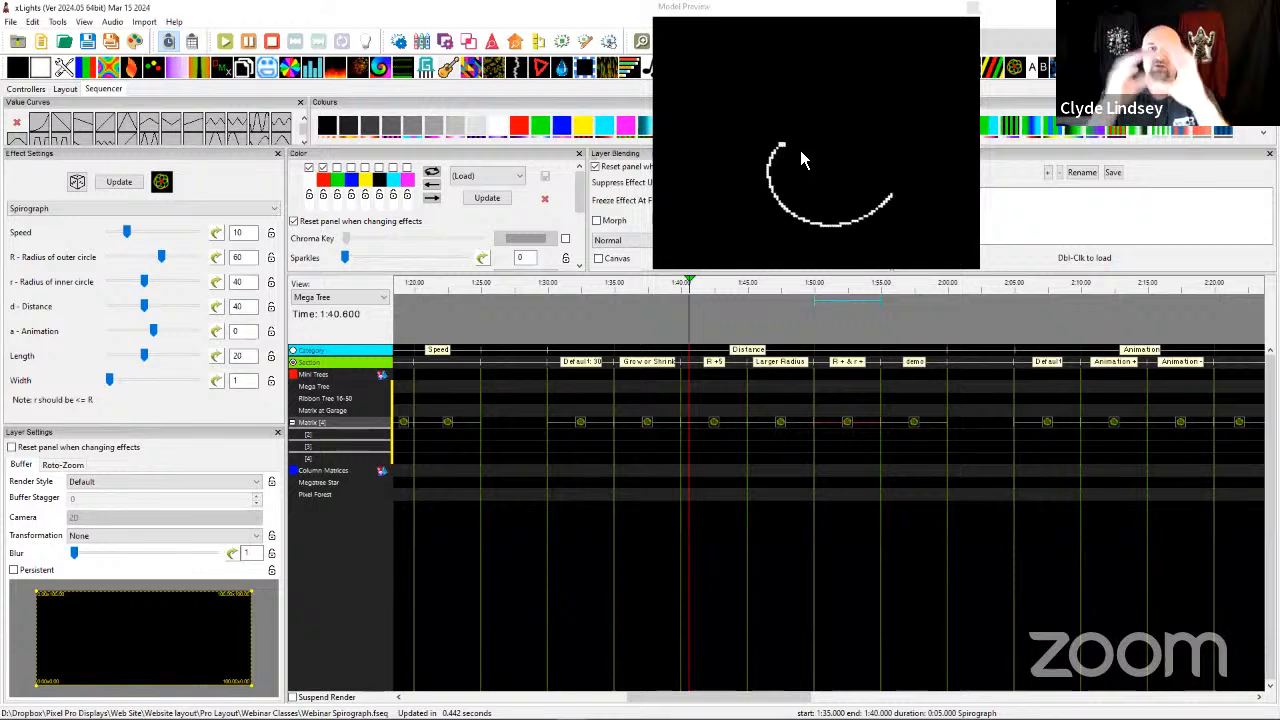
Reduce the distance of the demo section's Spirograph effect through 30 to 5, and raise it one unit at a time to 10.
click(914, 424)
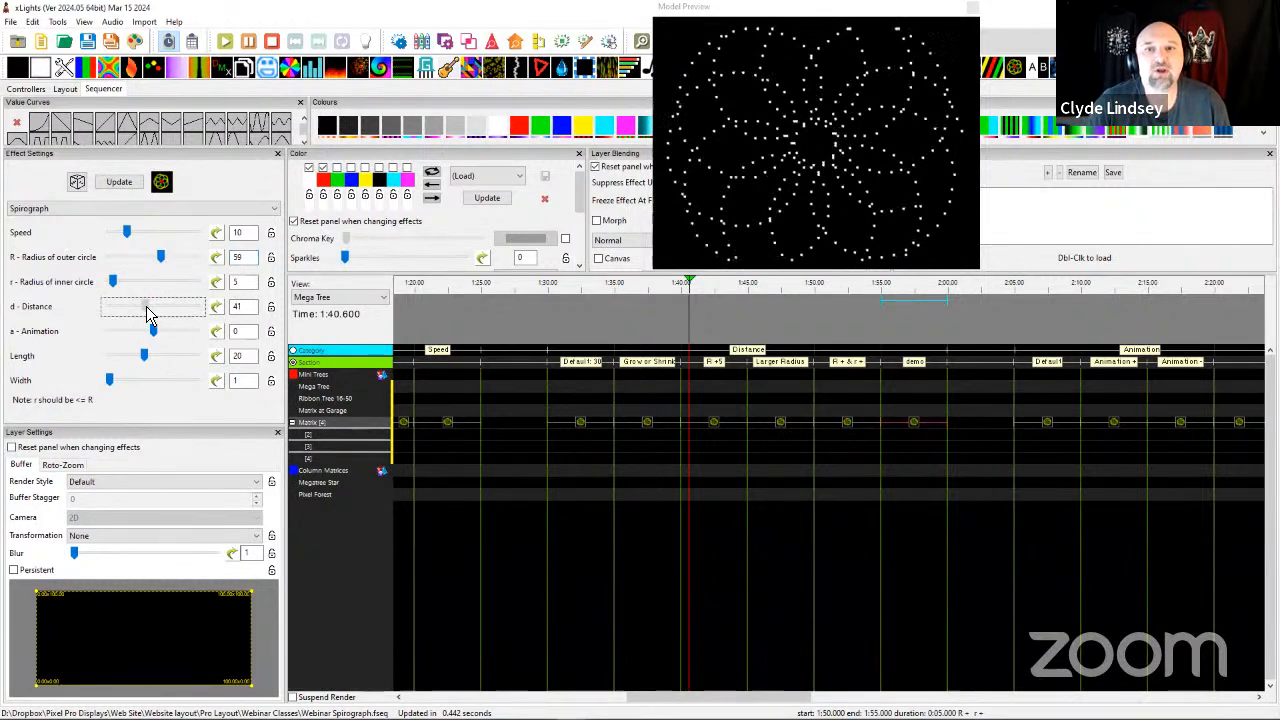
drag(147, 314, 140, 314)
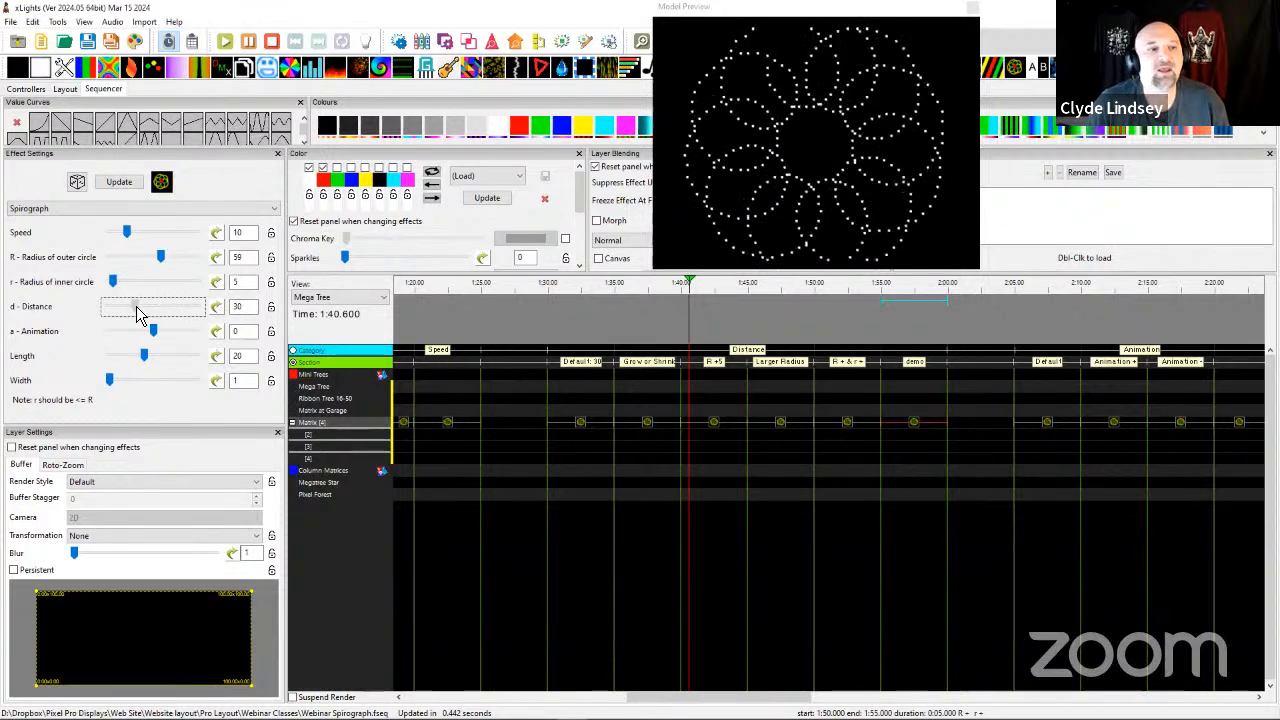
drag(137, 308, 112, 321)
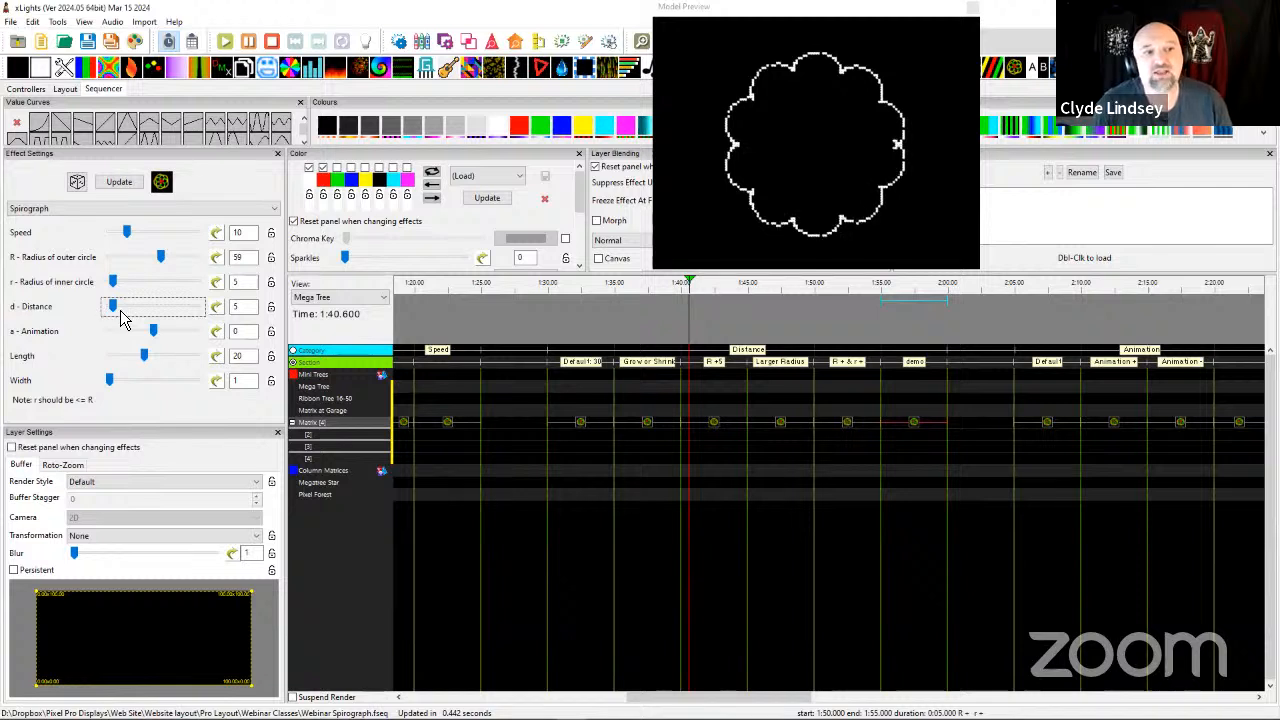
key(Right)
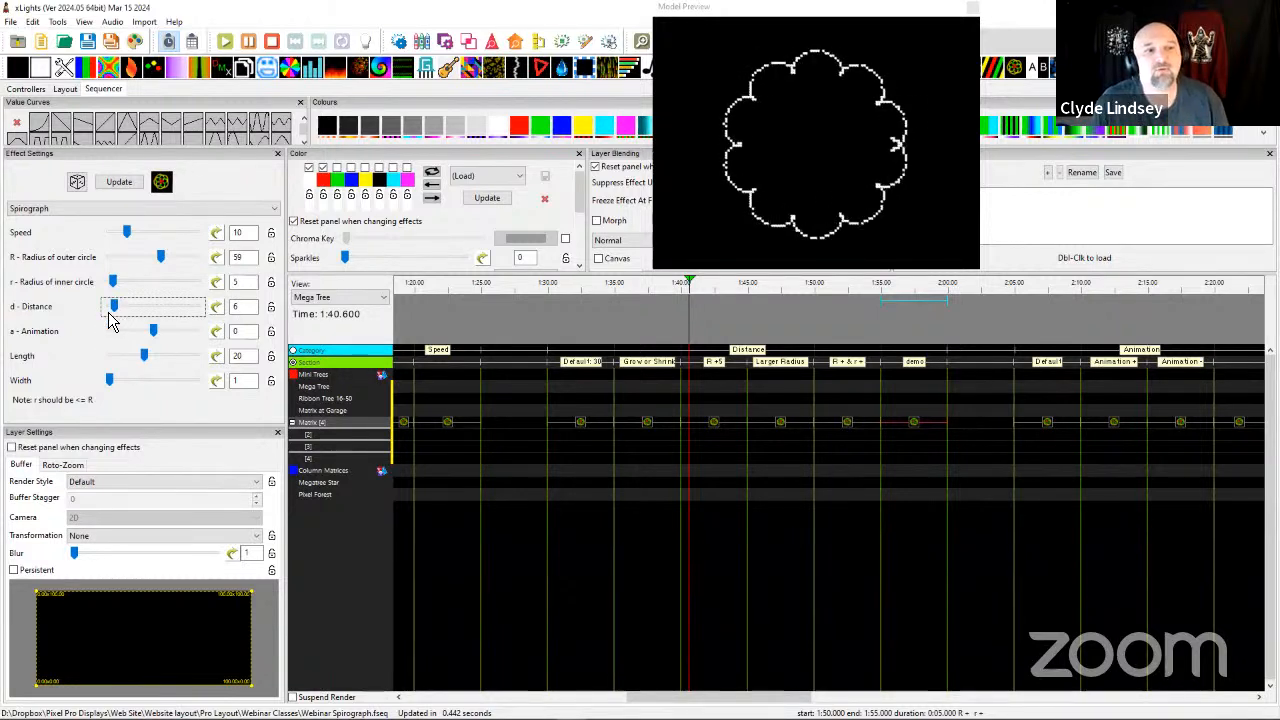
key(Right)
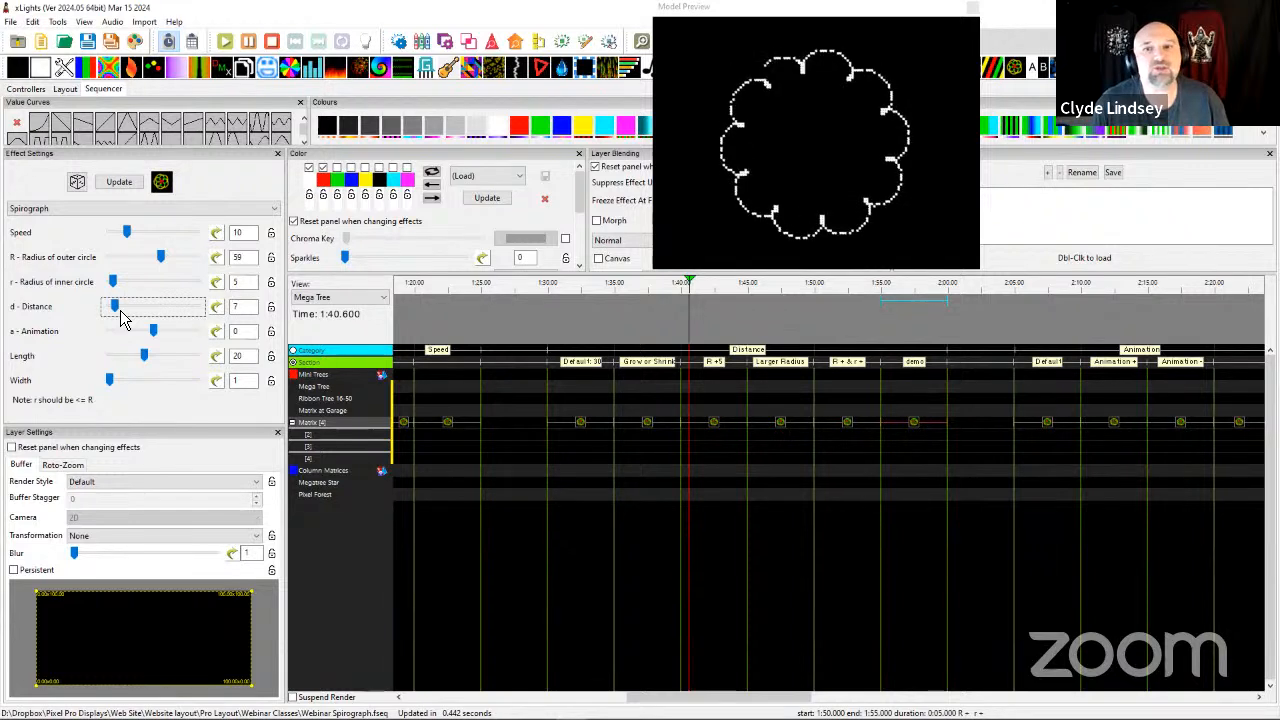
key(Right)
key(Right)
key(Right)
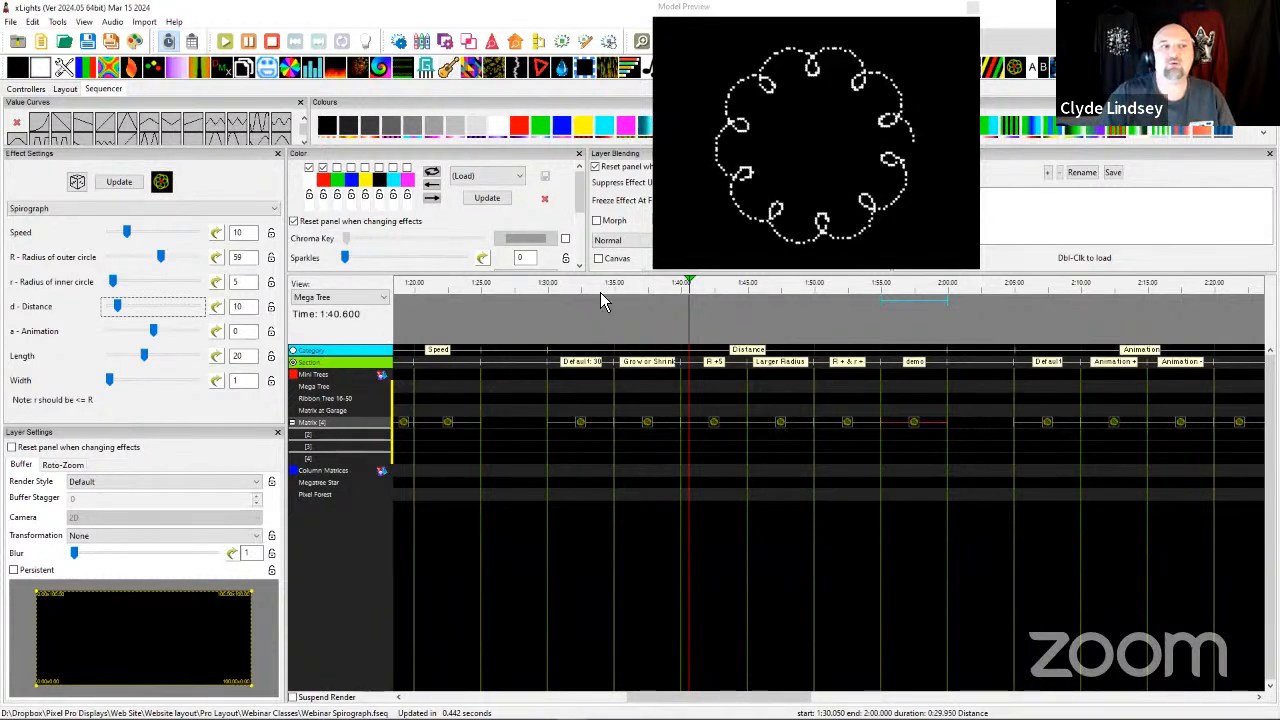
Compare the settings and patterns of the Default, Animation + and Animation - Spirograph effects in the Animation category.
scroll(700, 362, right, 4)
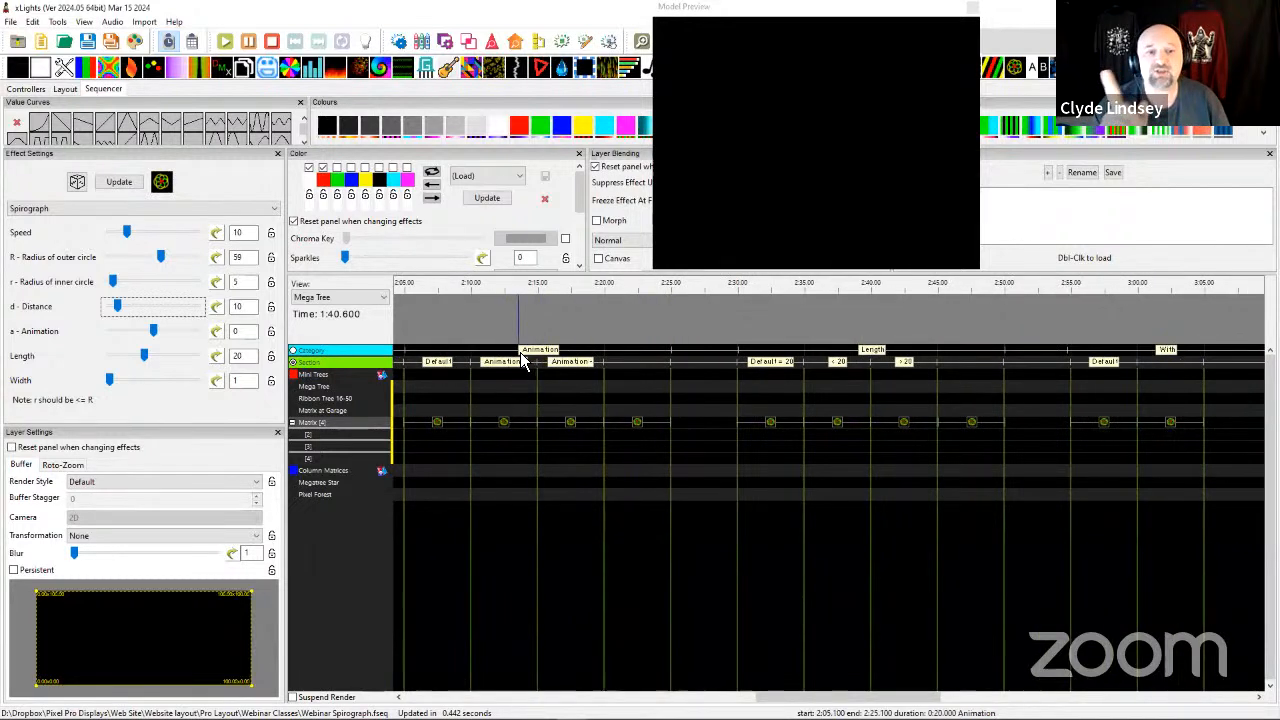
scroll(540, 455, left, 1)
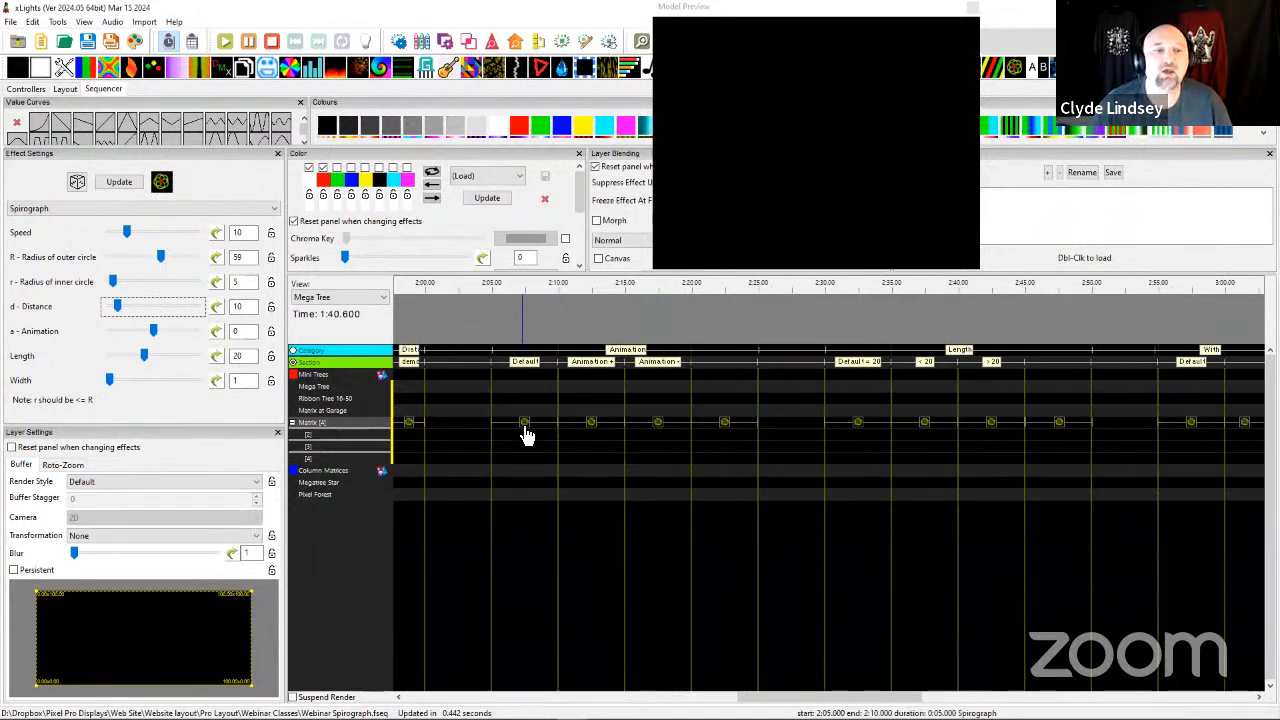
click(525, 428)
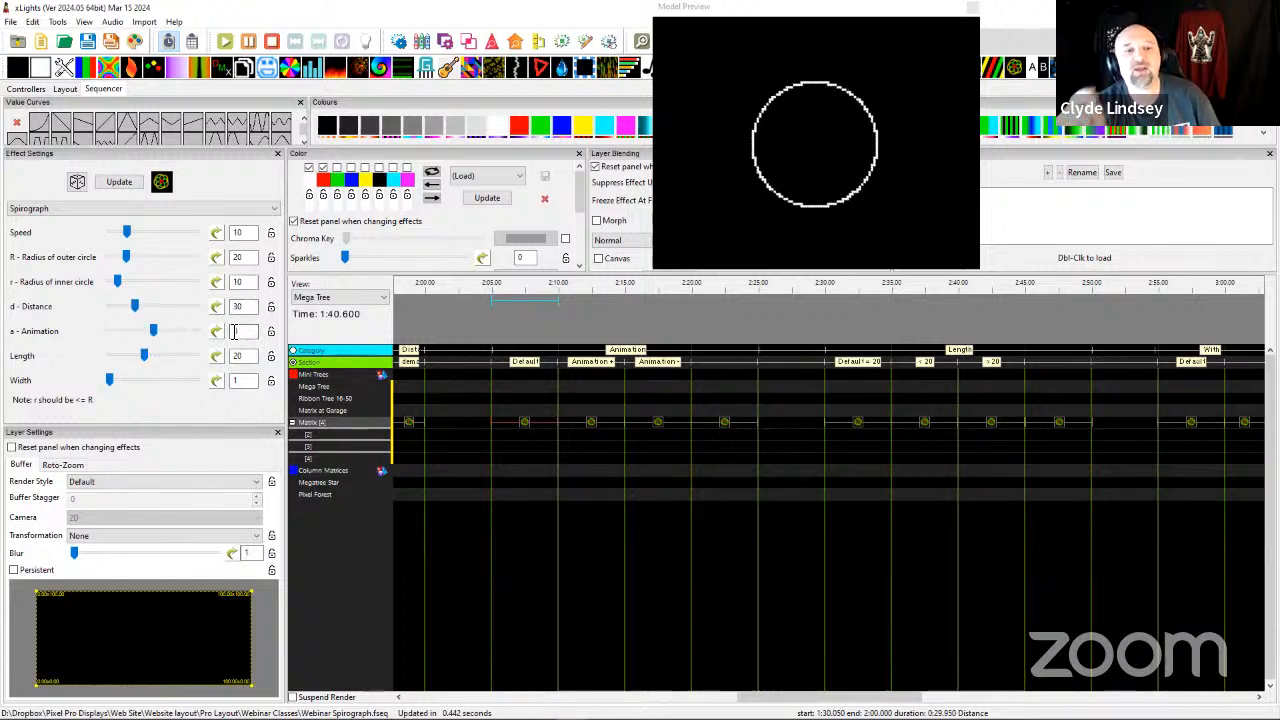
click(595, 432)
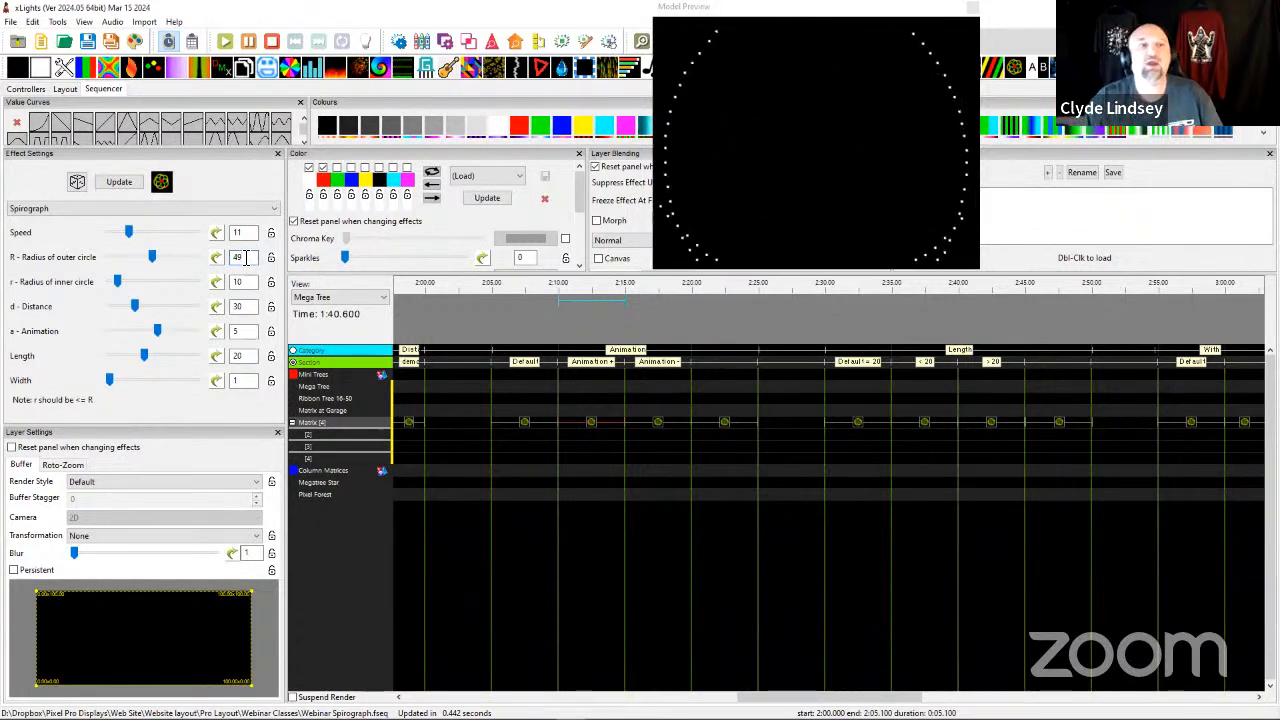
click(592, 428)
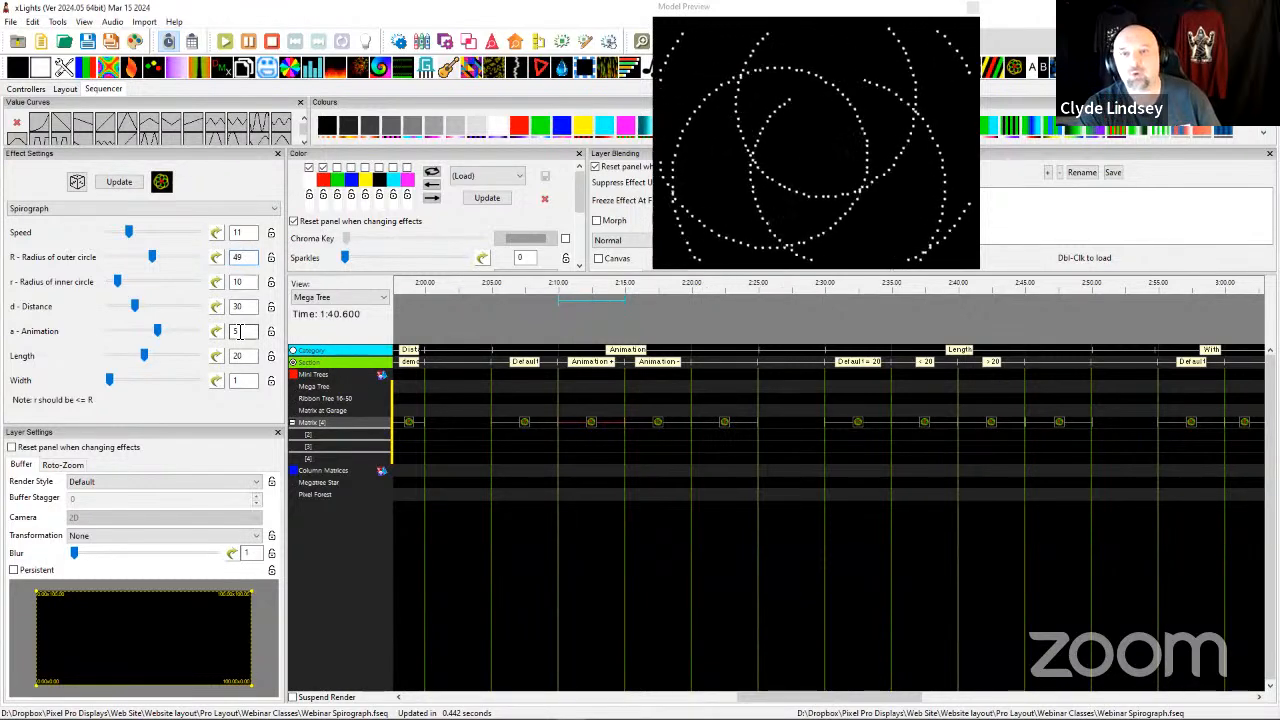
click(666, 430)
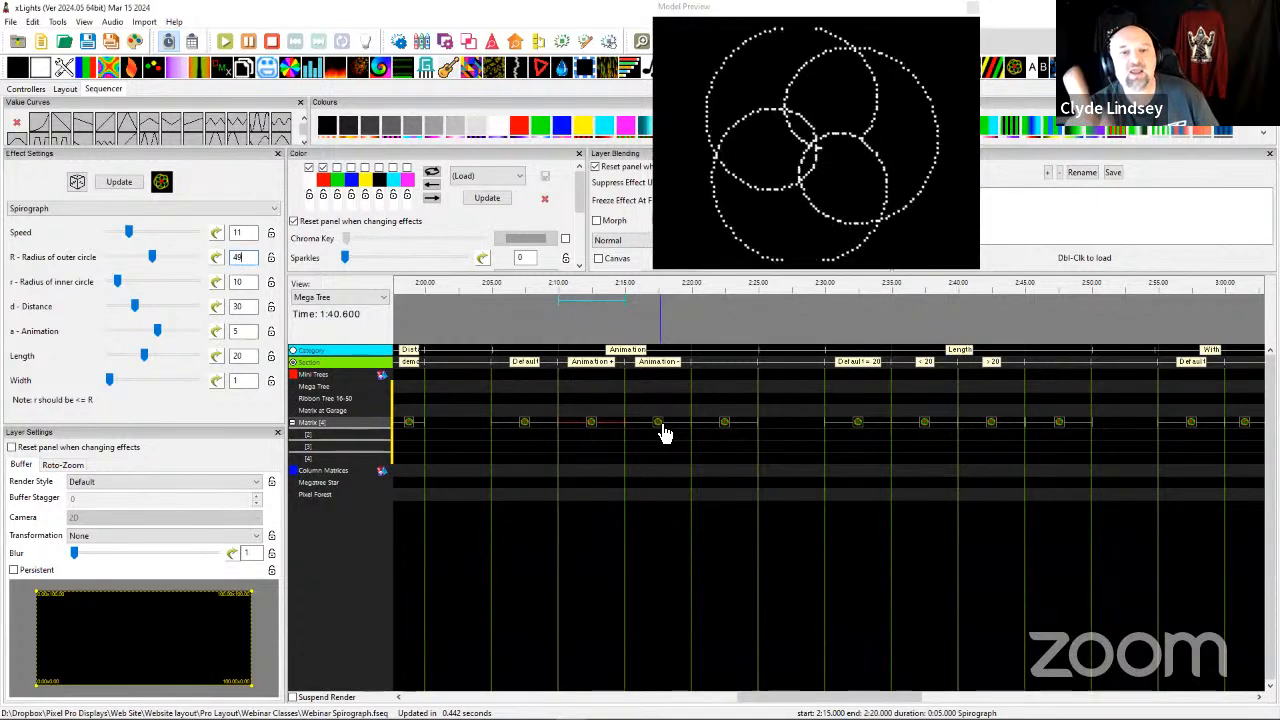
click(661, 425)
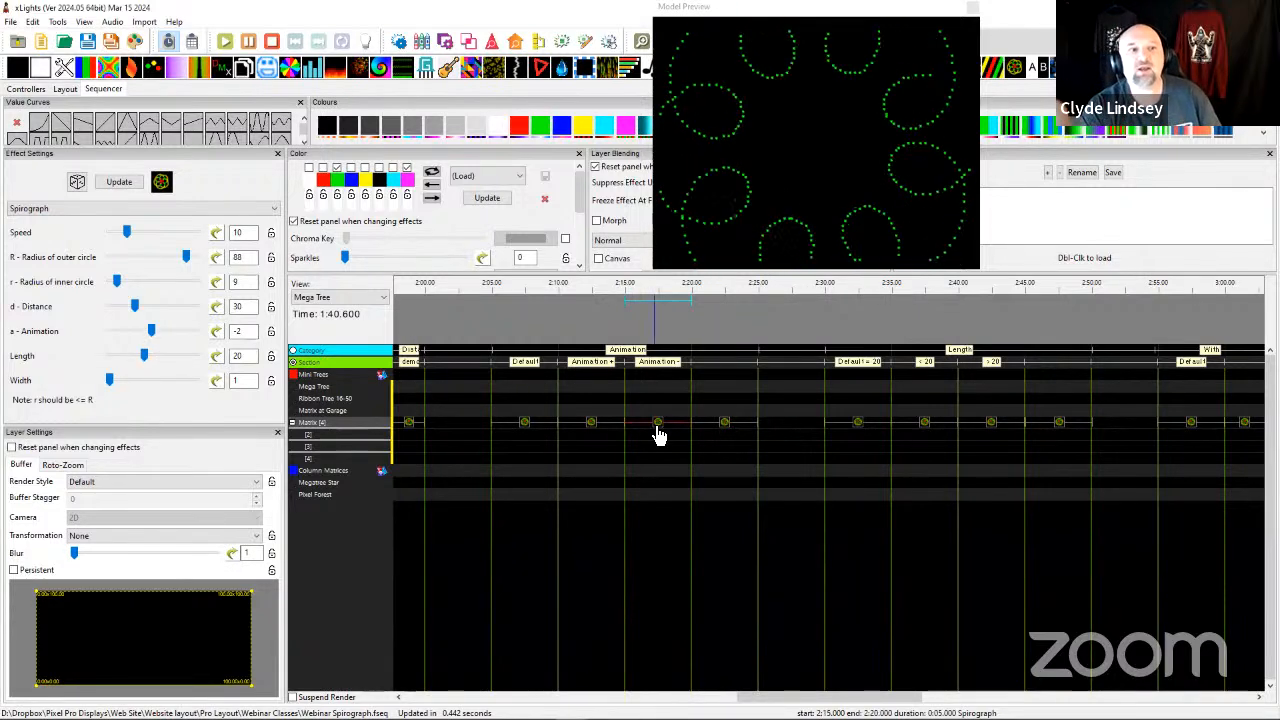
Lower the speed of the Matrix Spirograph effect starting at 2:20 to 10, preview it, and raise the speed to 33.
click(723, 426)
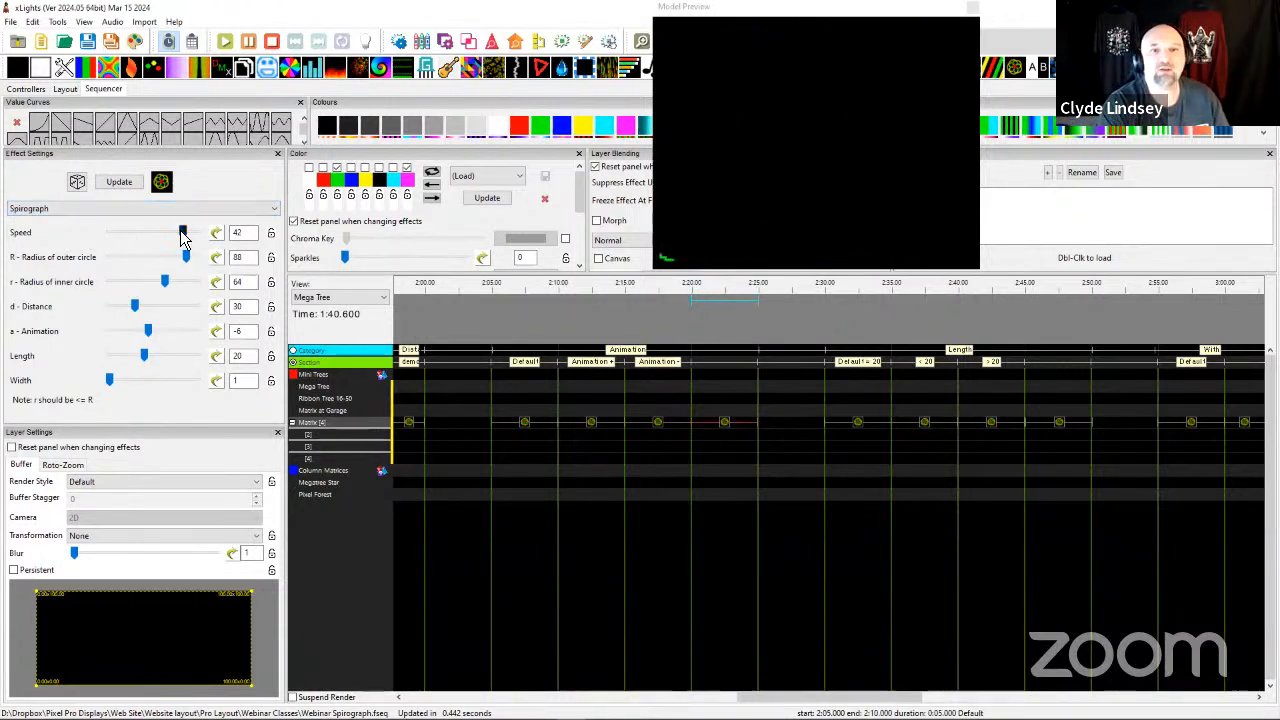
scroll(183, 235, down, 5)
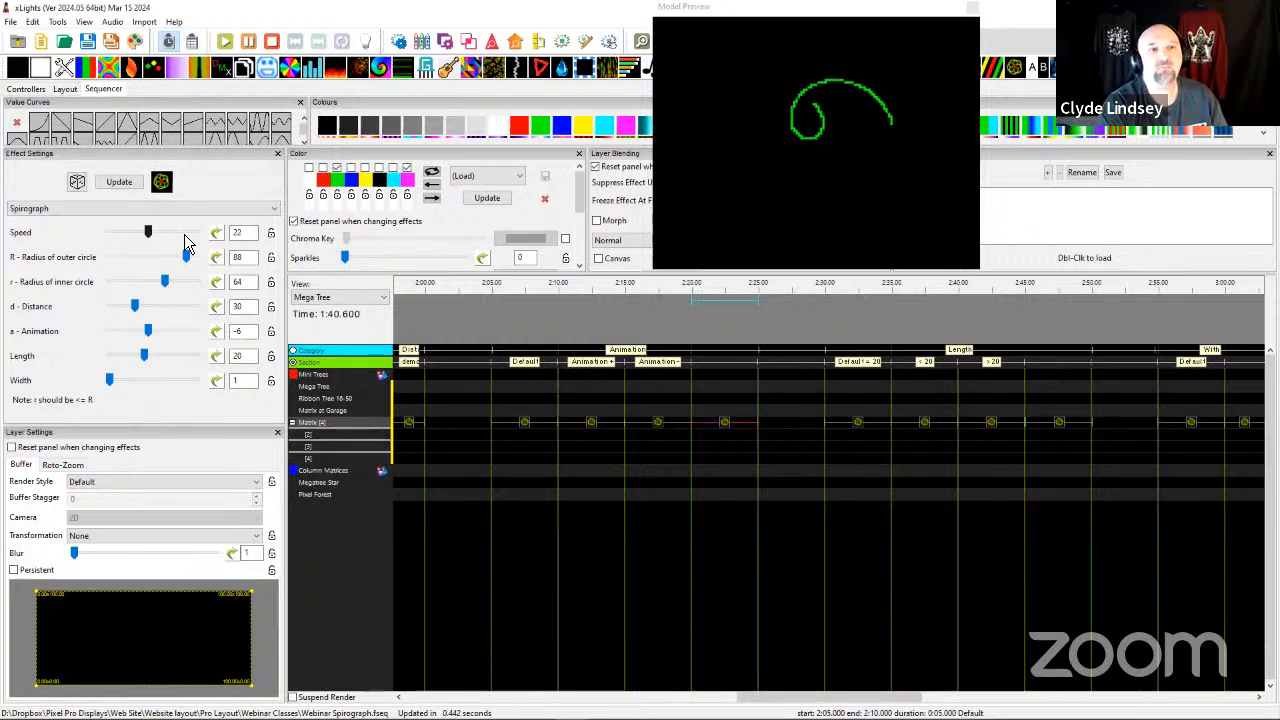
scroll(189, 244, down, 1)
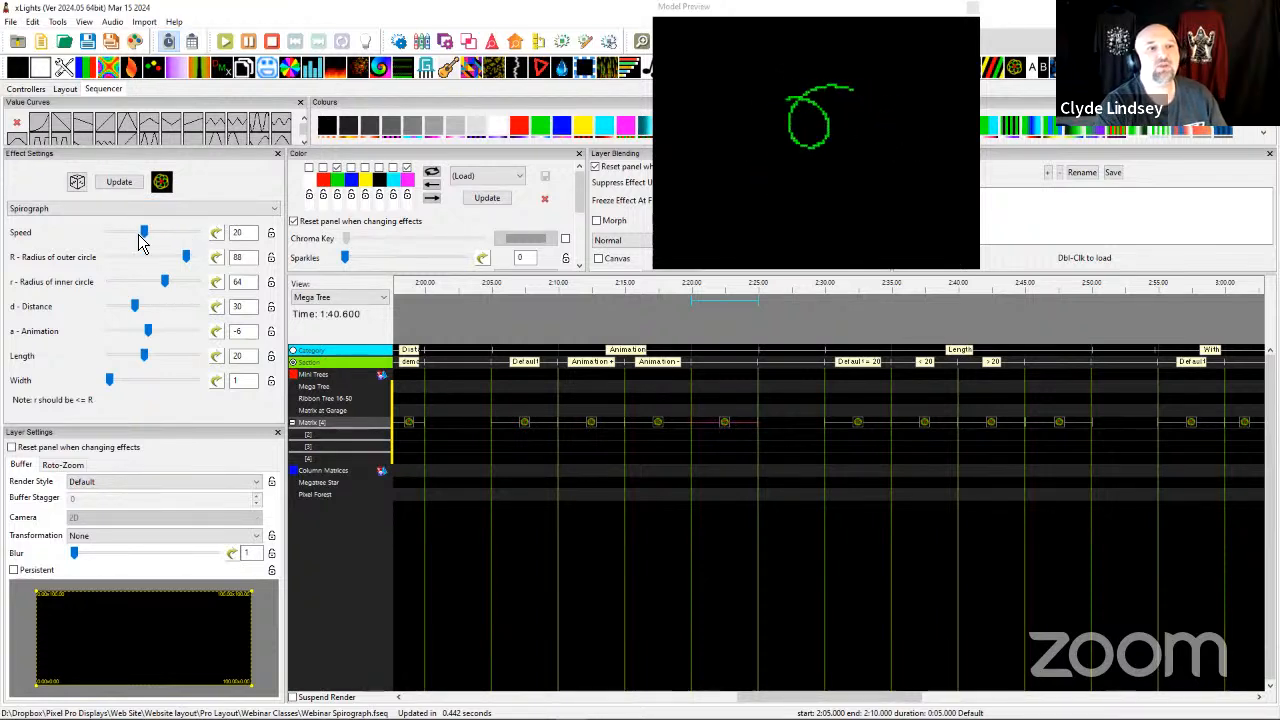
scroll(140, 243, down, 1)
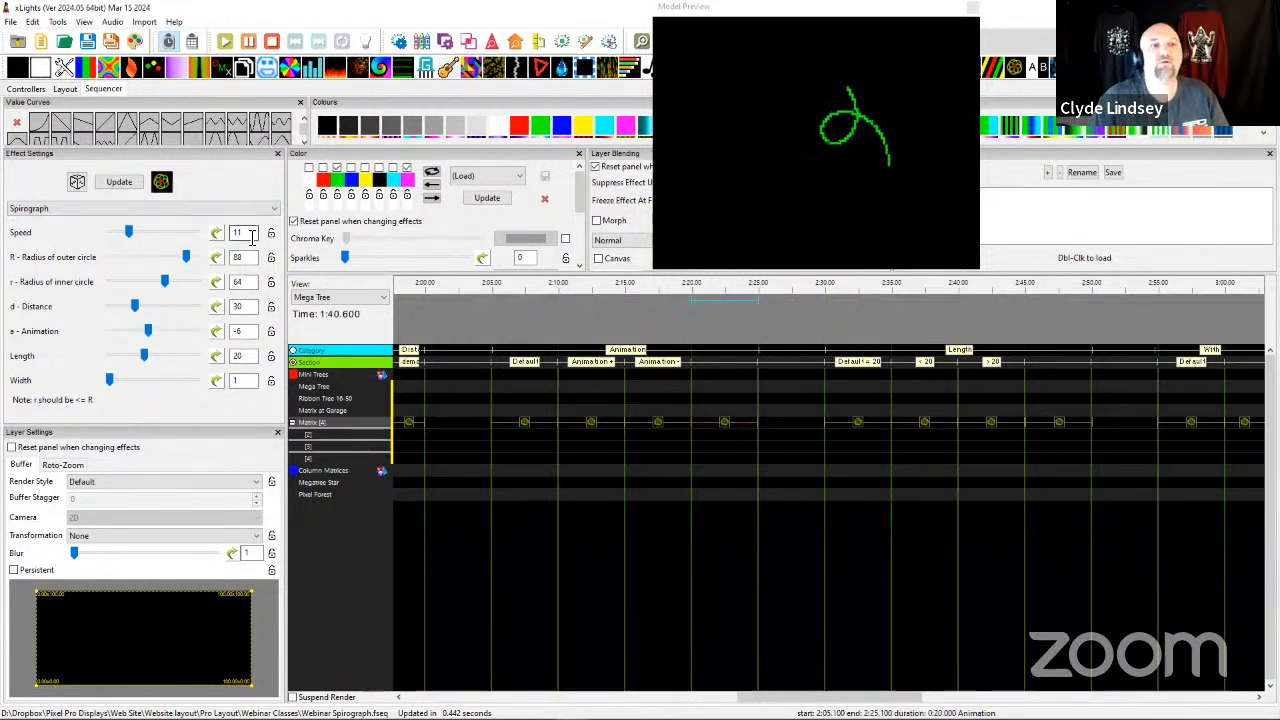
drag(249, 233, 216, 237)
text(10)
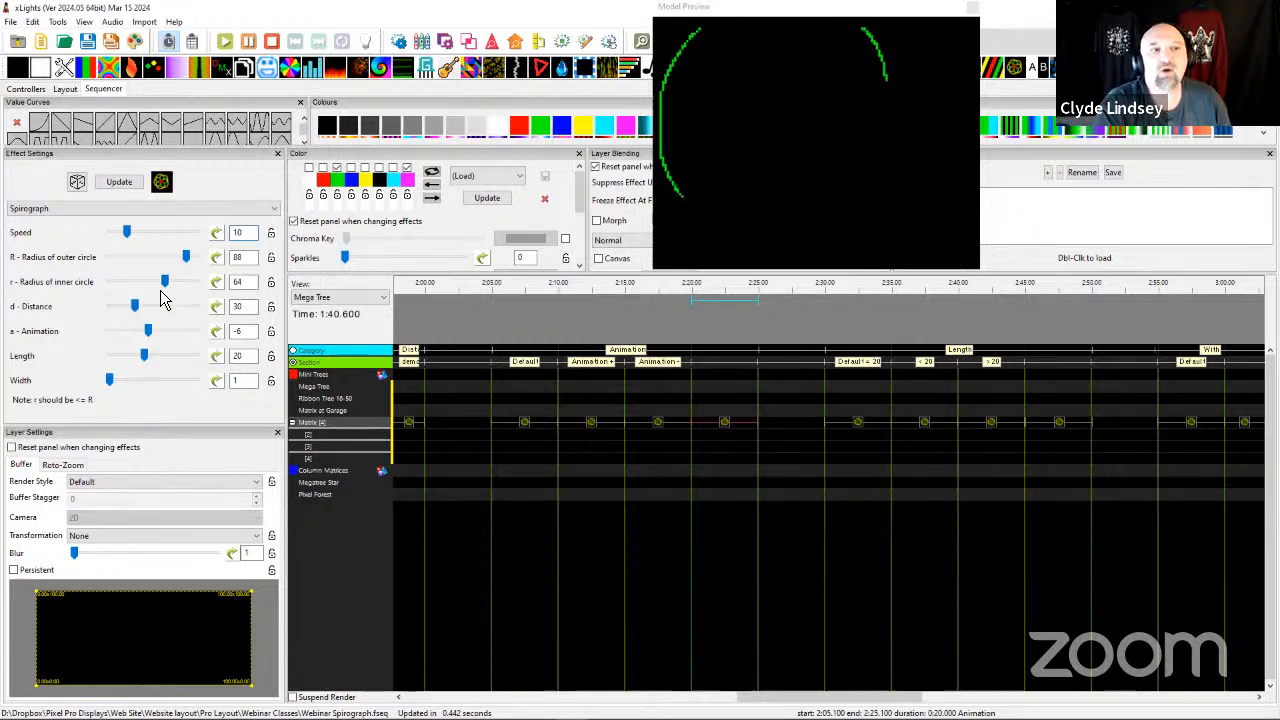
drag(129, 233, 152, 250)
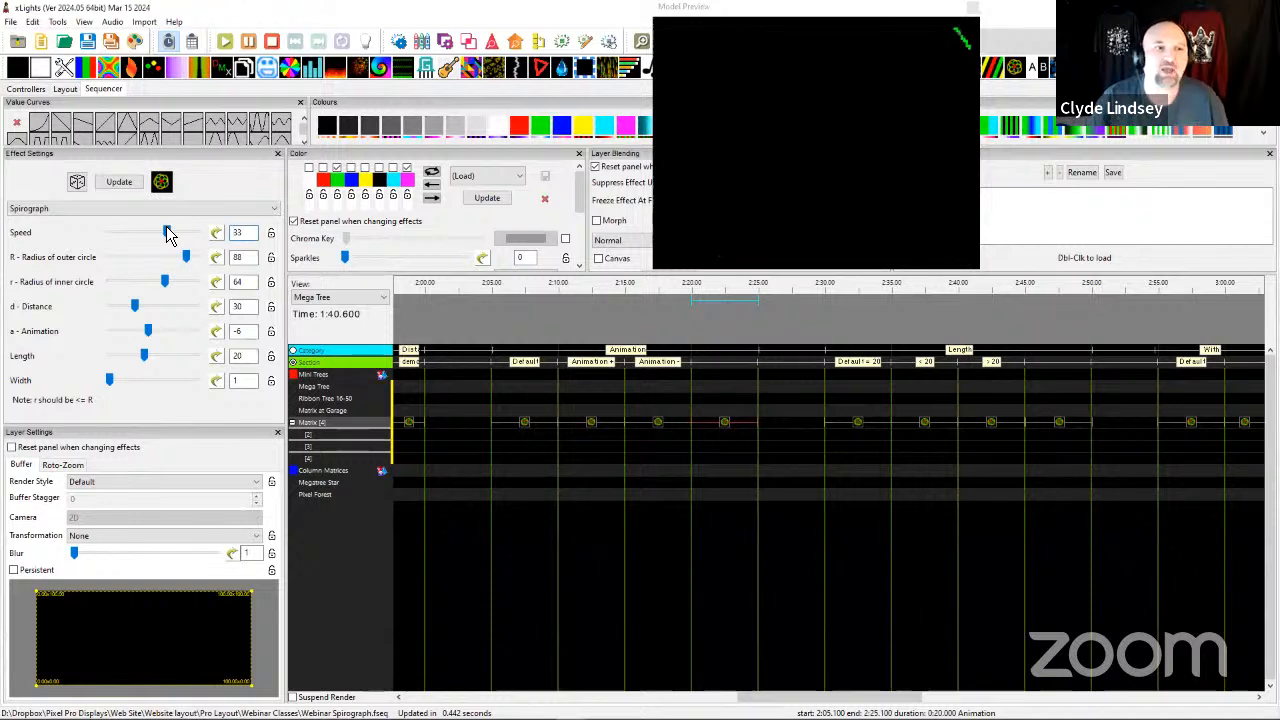
click(714, 435)
Inspect the Matrix row's Default = 20 Spirograph effect in the Length category.
scroll(716, 435, right, 1)
scroll(716, 440, right, 1)
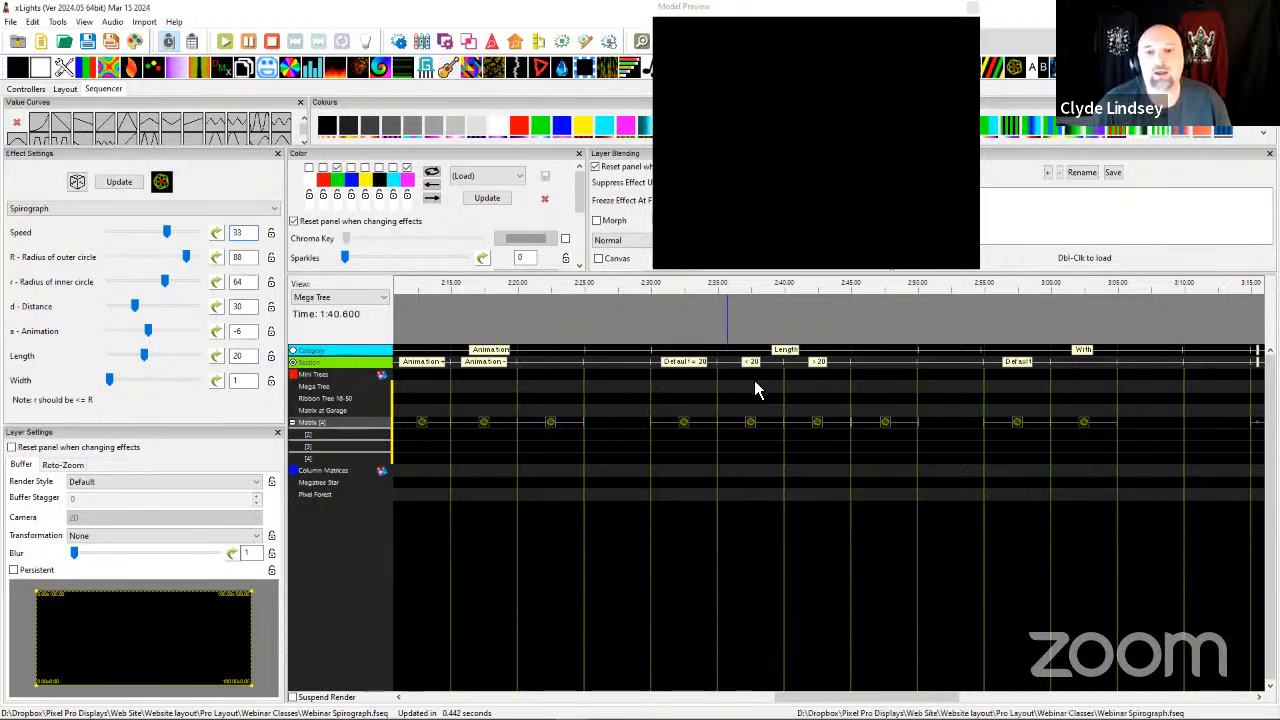
click(692, 424)
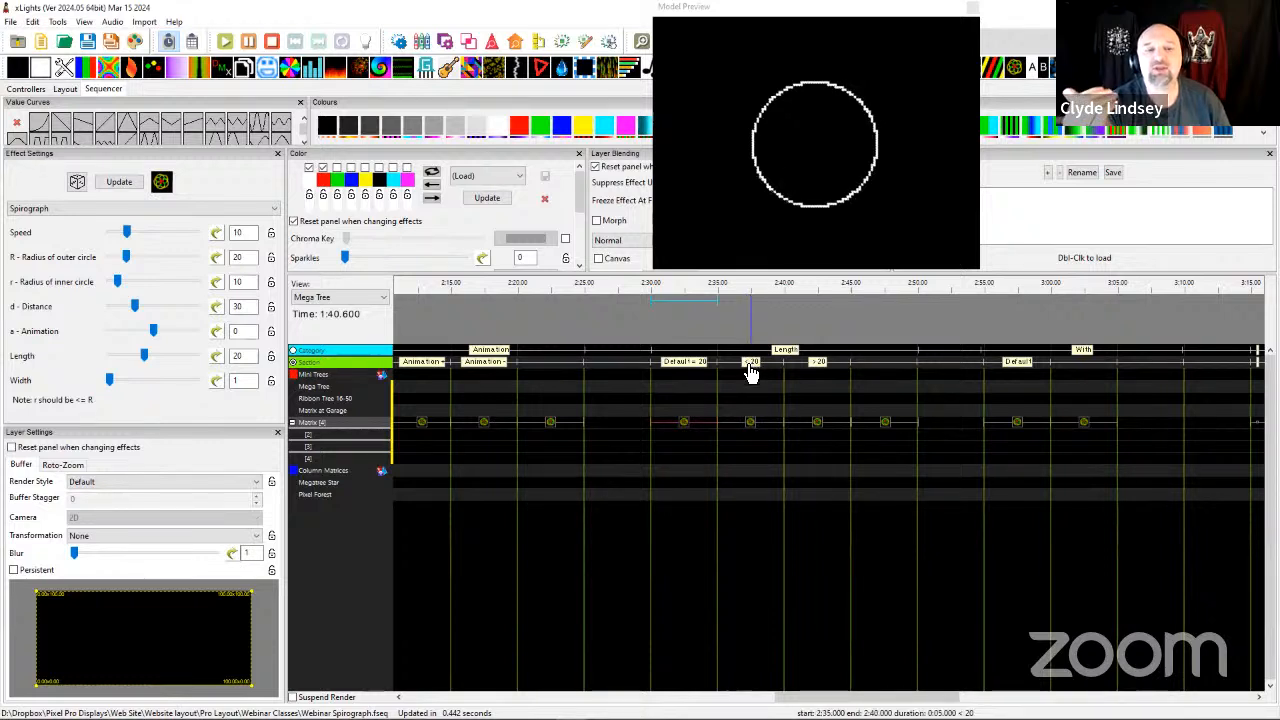
Vary the outer circle radius of the < 20 section's Spirograph effect through 30, 20 and 31, and finish at 82.
click(751, 429)
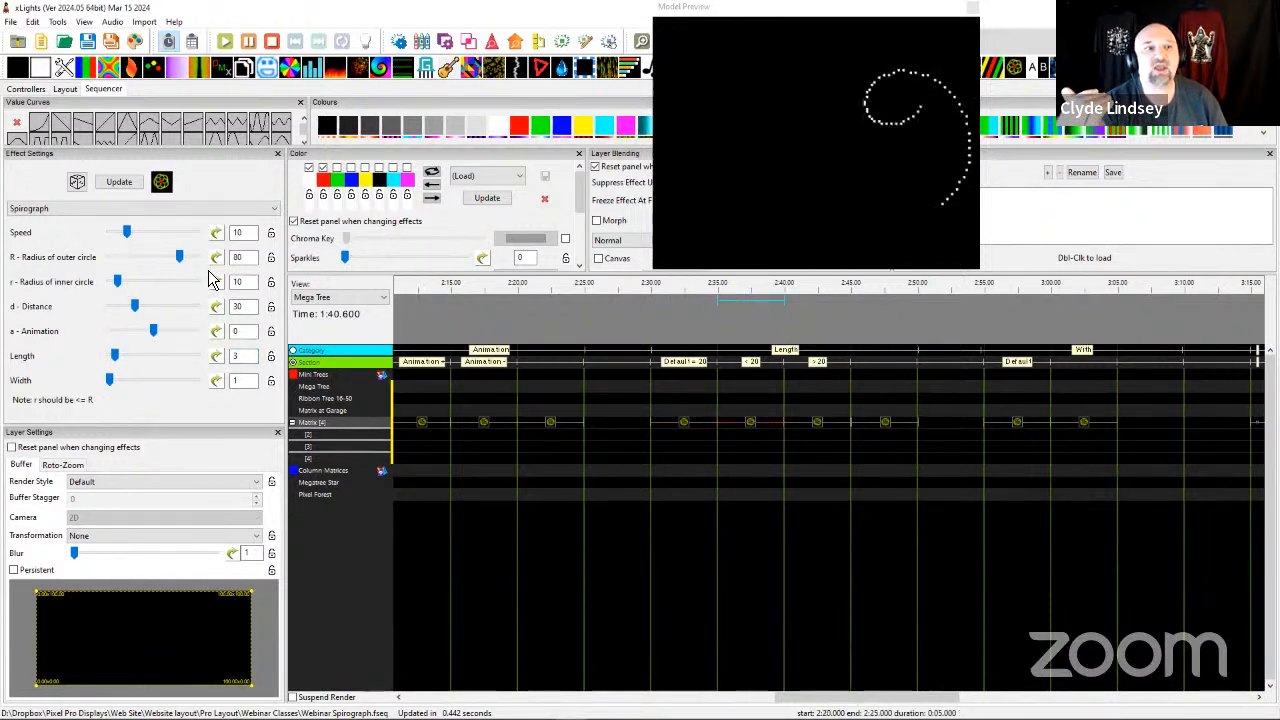
double_click(245, 257)
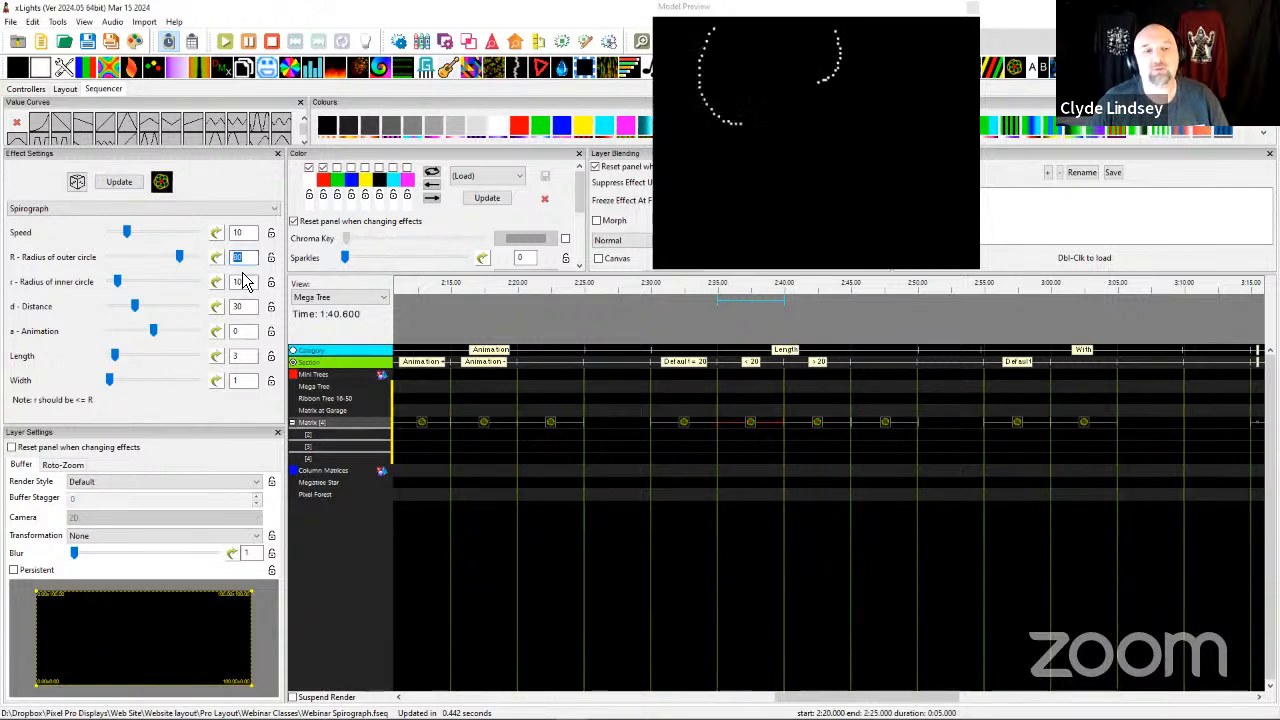
text(30)
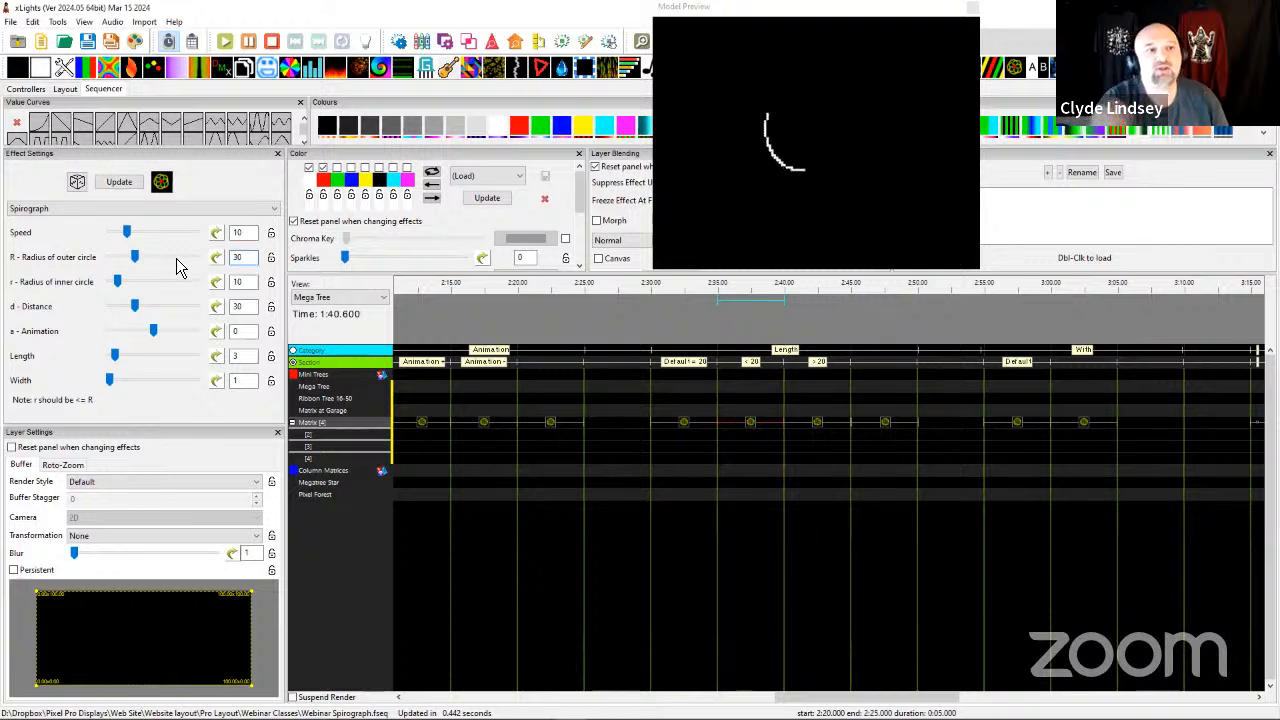
drag(250, 257, 207, 259)
text(0)
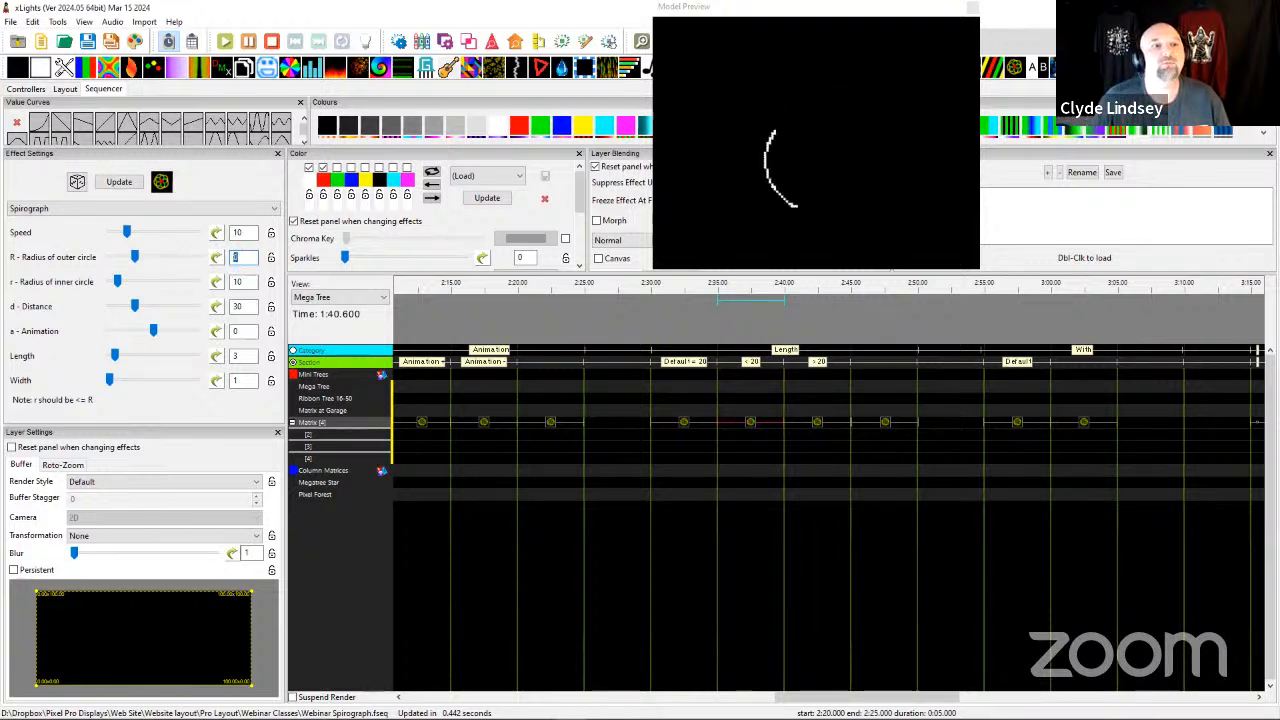
text(20)
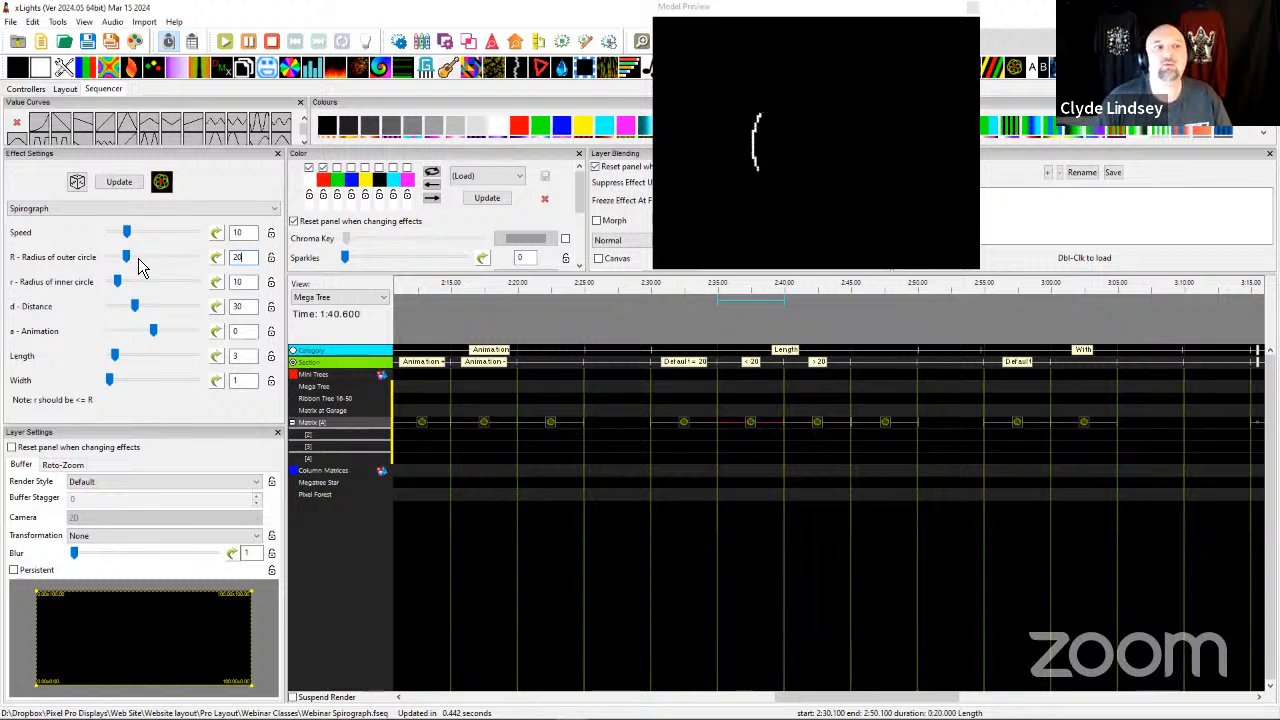
drag(139, 265, 148, 265)
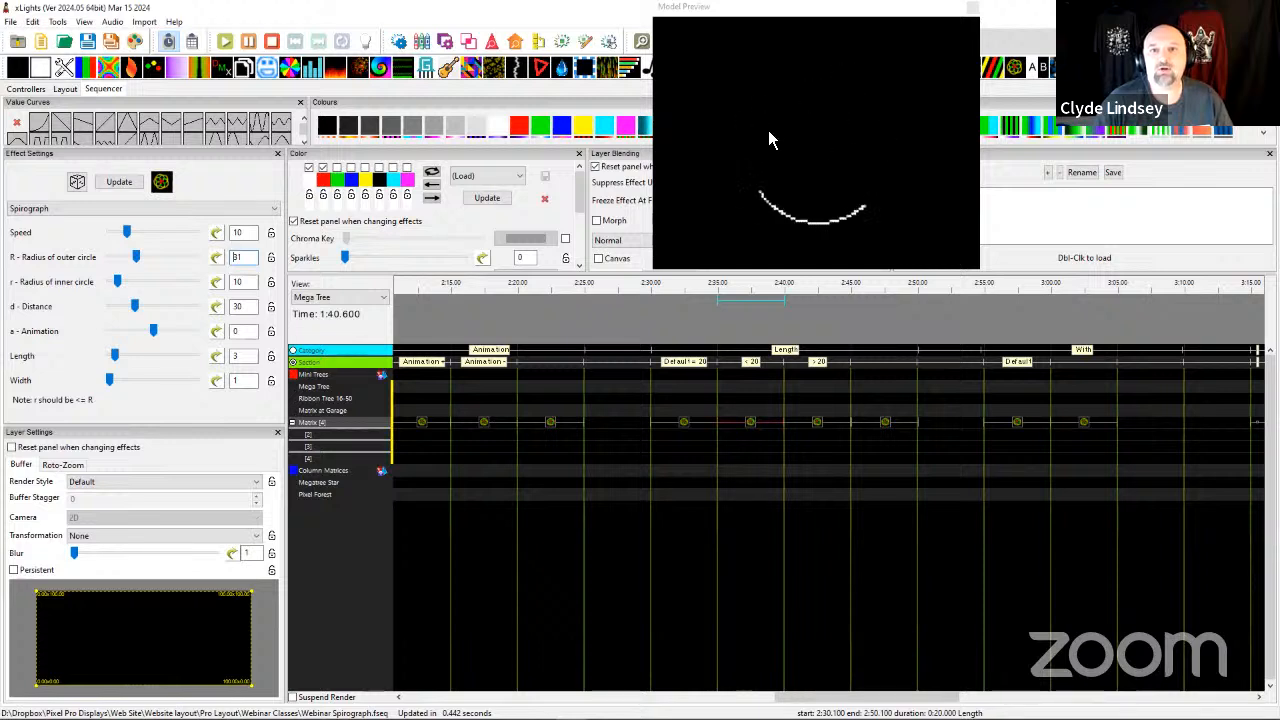
drag(136, 257, 183, 258)
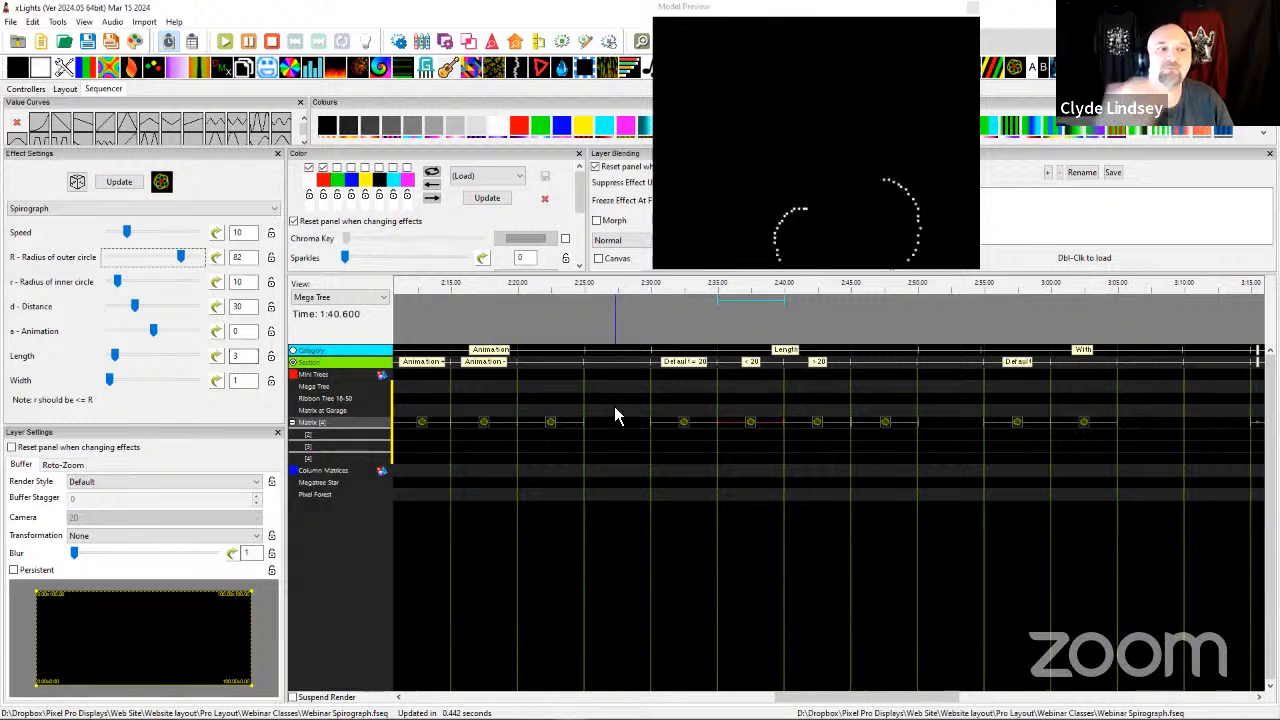
Inspect the > 20 section's Spirograph effect and reduce the length of the effect starting at 2:45 to 6.
click(816, 424)
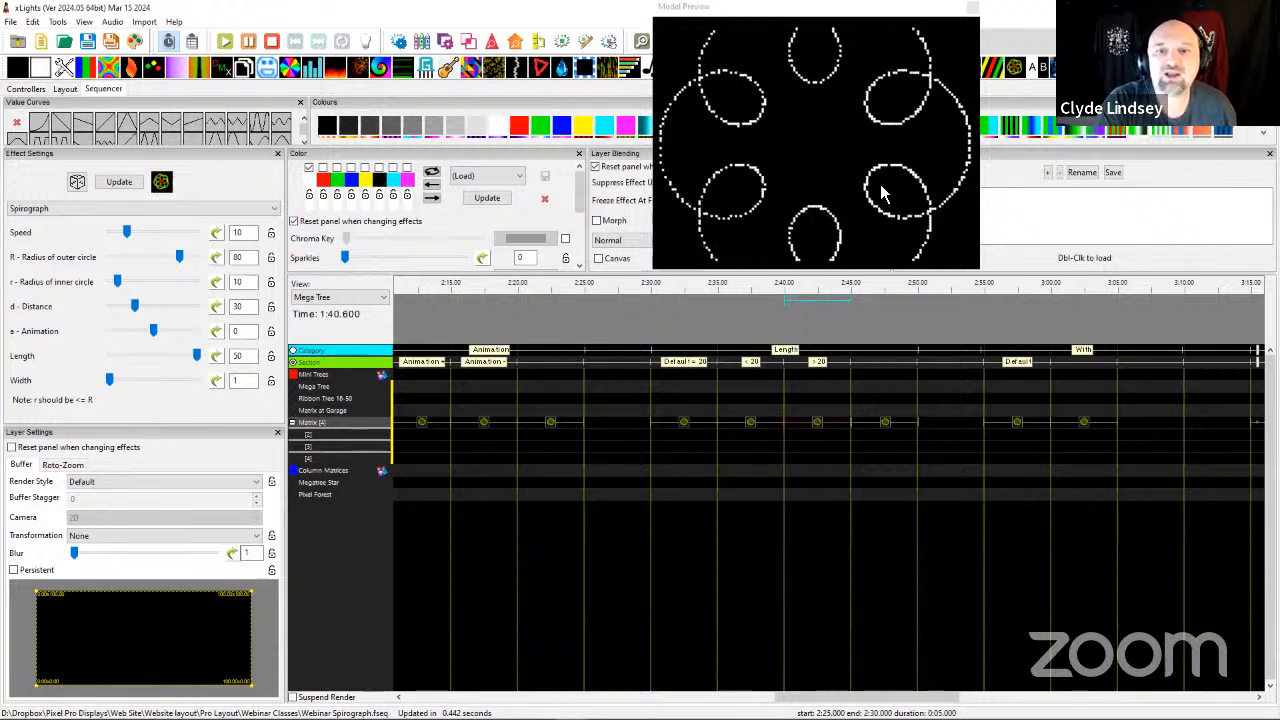
click(884, 430)
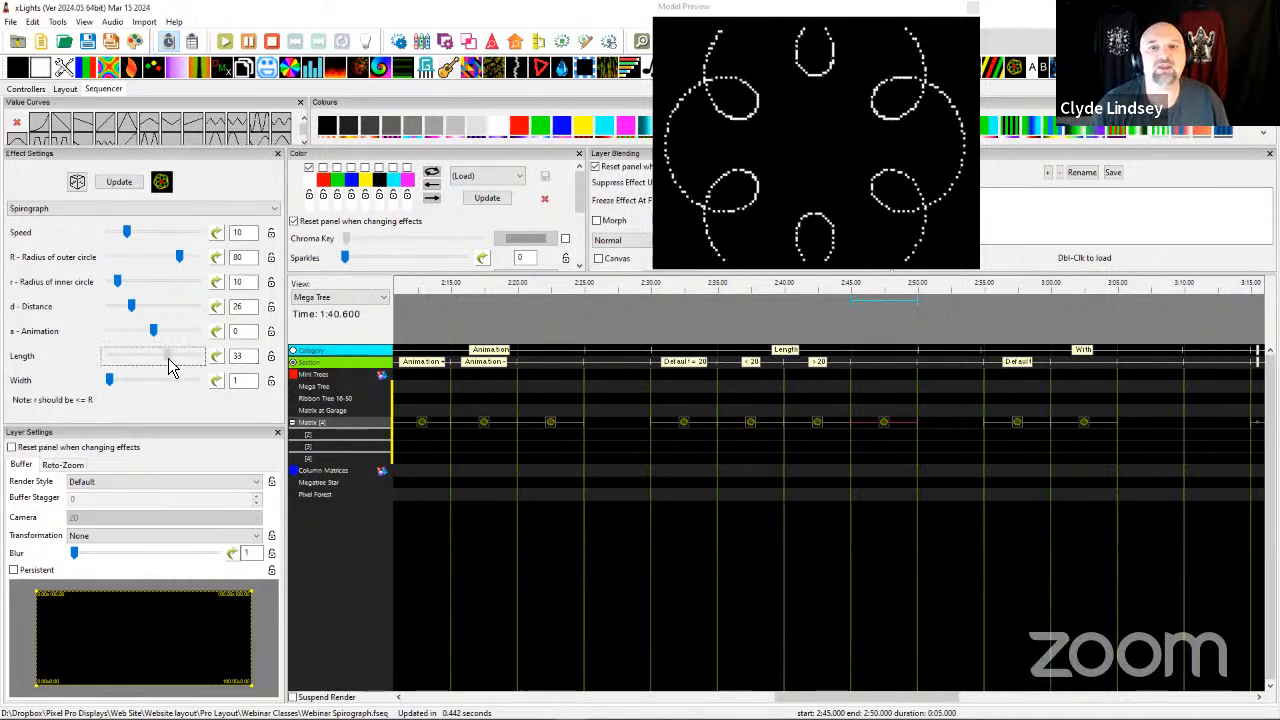
drag(141, 364, 120, 357)
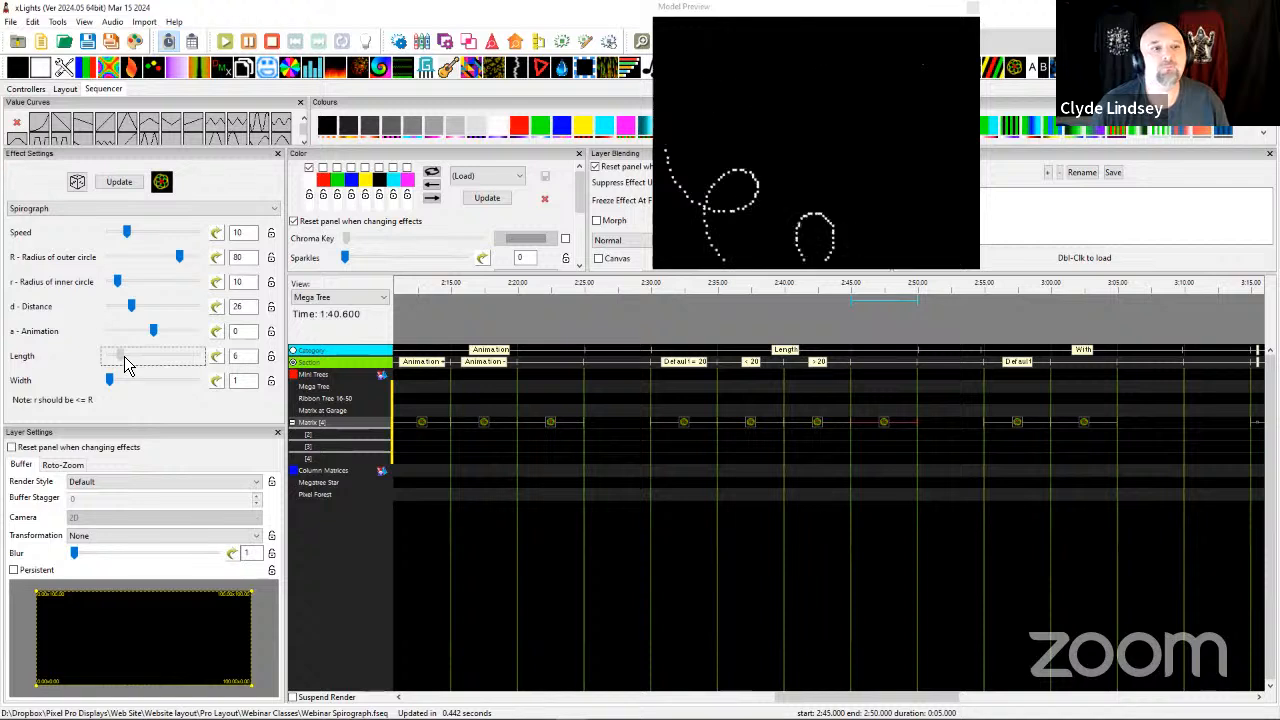
Try outer radius 91 with inner radii 58, 78 and 84 on the 2:45 effect, and lengths 14, 50 and 41.
drag(117, 281, 189, 258)
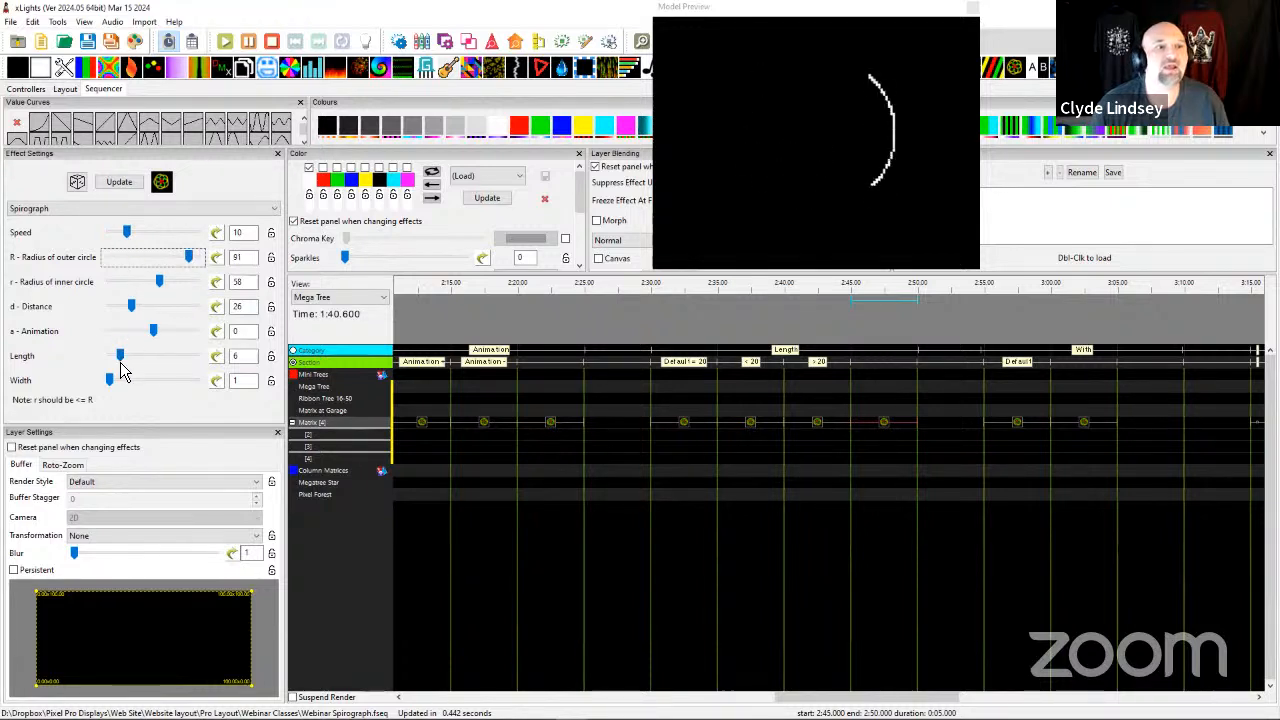
drag(120, 357, 137, 368)
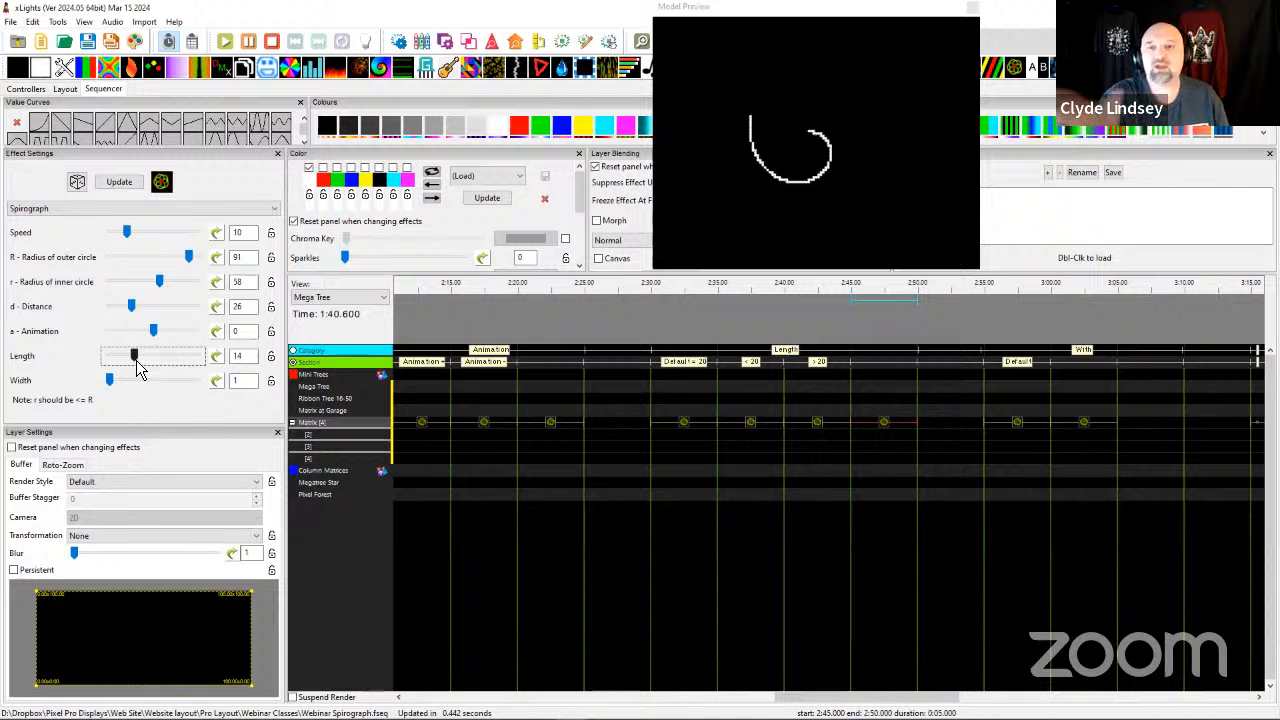
drag(147, 360, 197, 370)
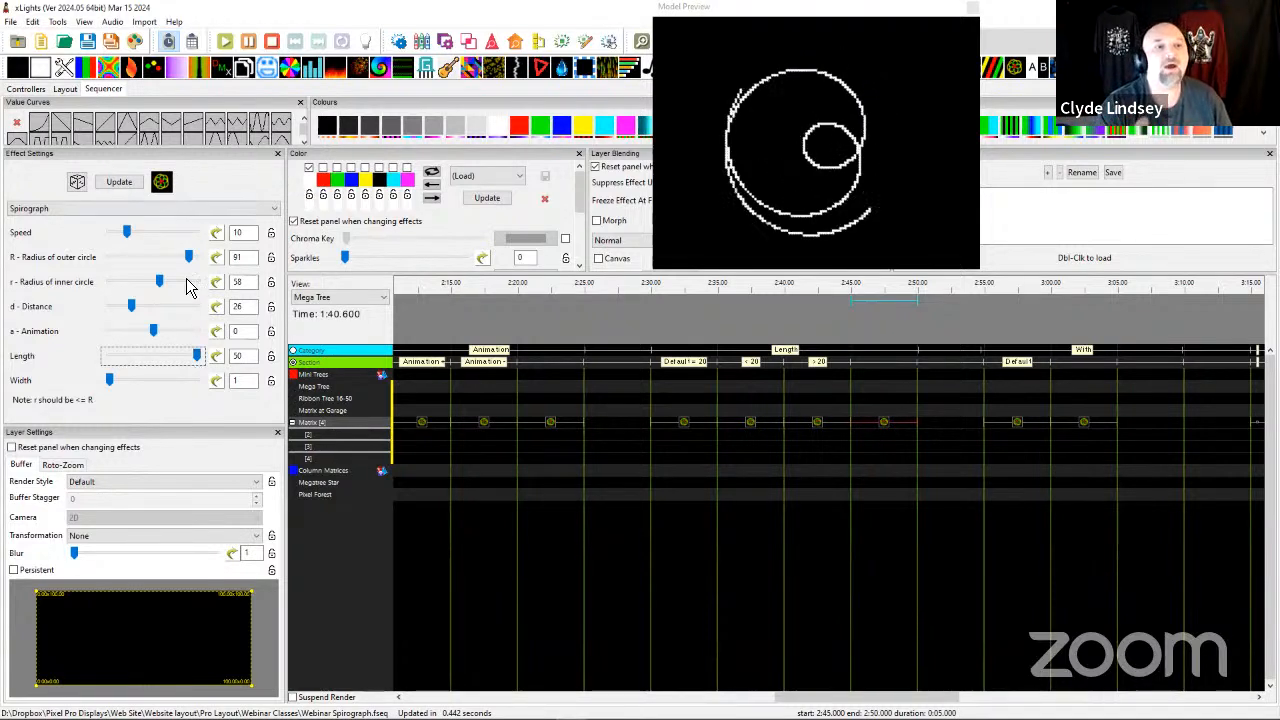
drag(157, 286, 190, 268)
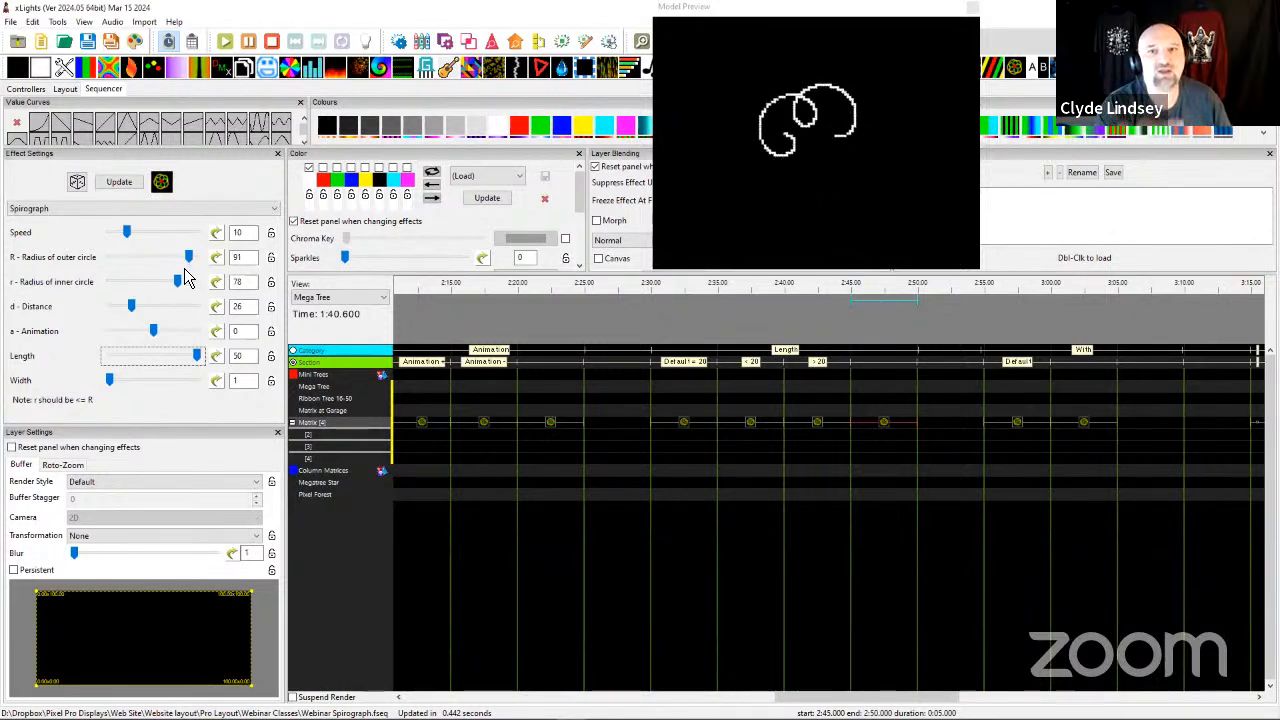
drag(192, 287, 193, 287)
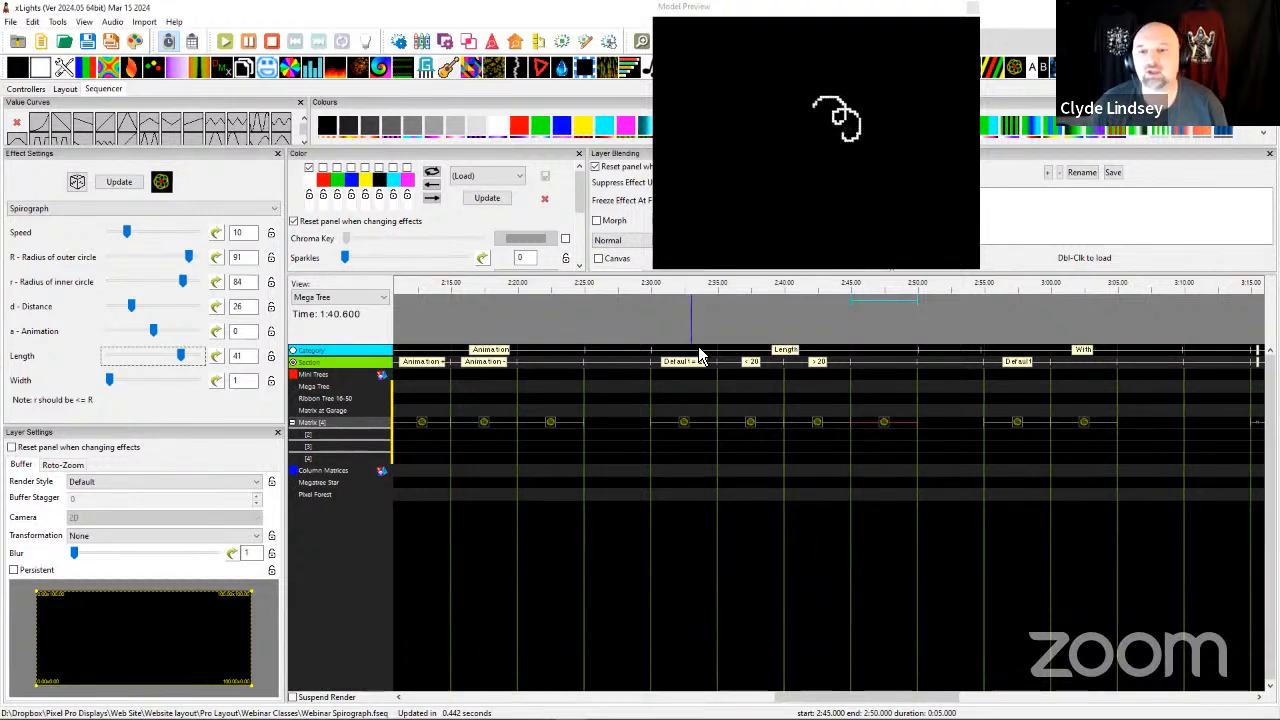
Reset the Matrix Spirograph effect starting at 2:45 to its default settings.
click(892, 424)
right_click(888, 428)
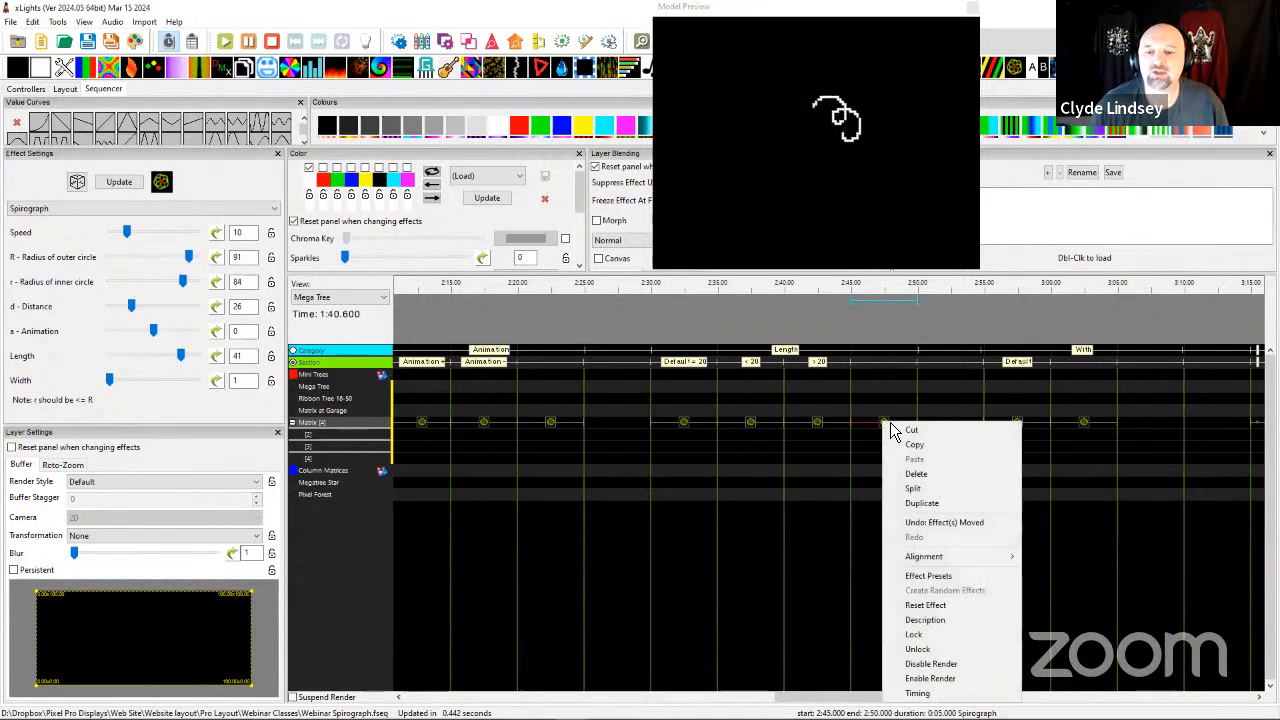
click(905, 605)
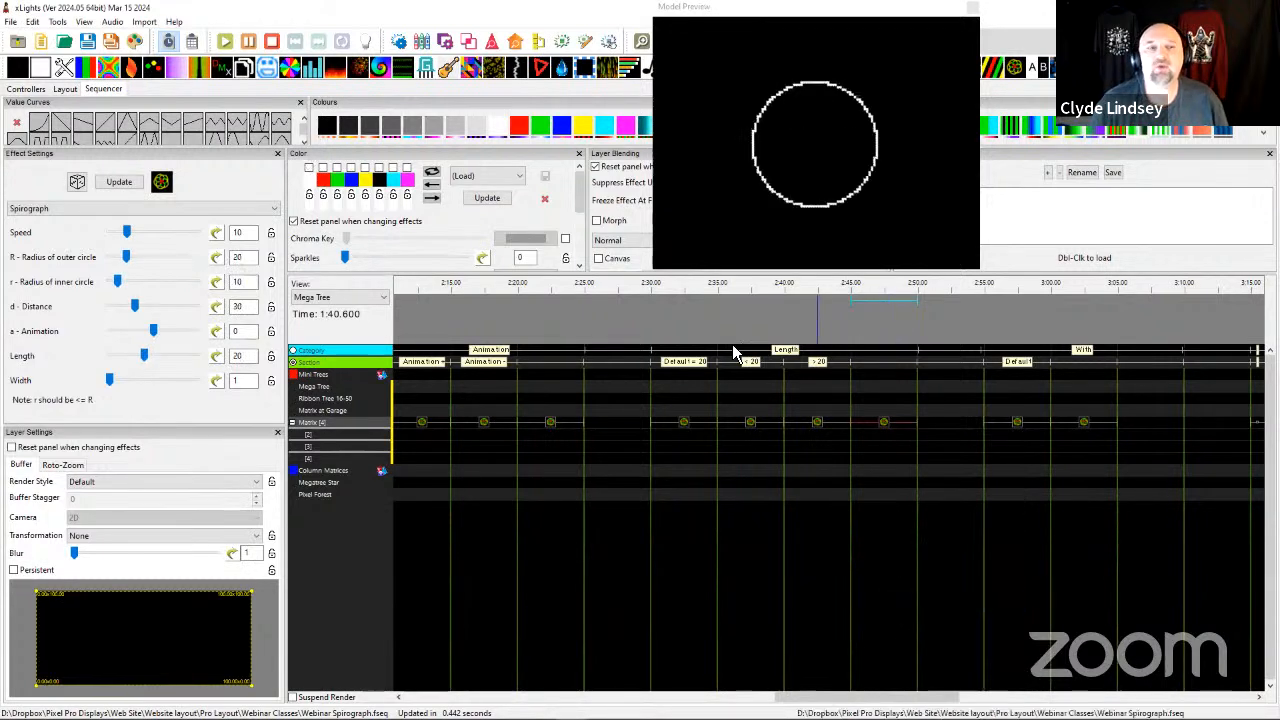
click(866, 442)
click(888, 430)
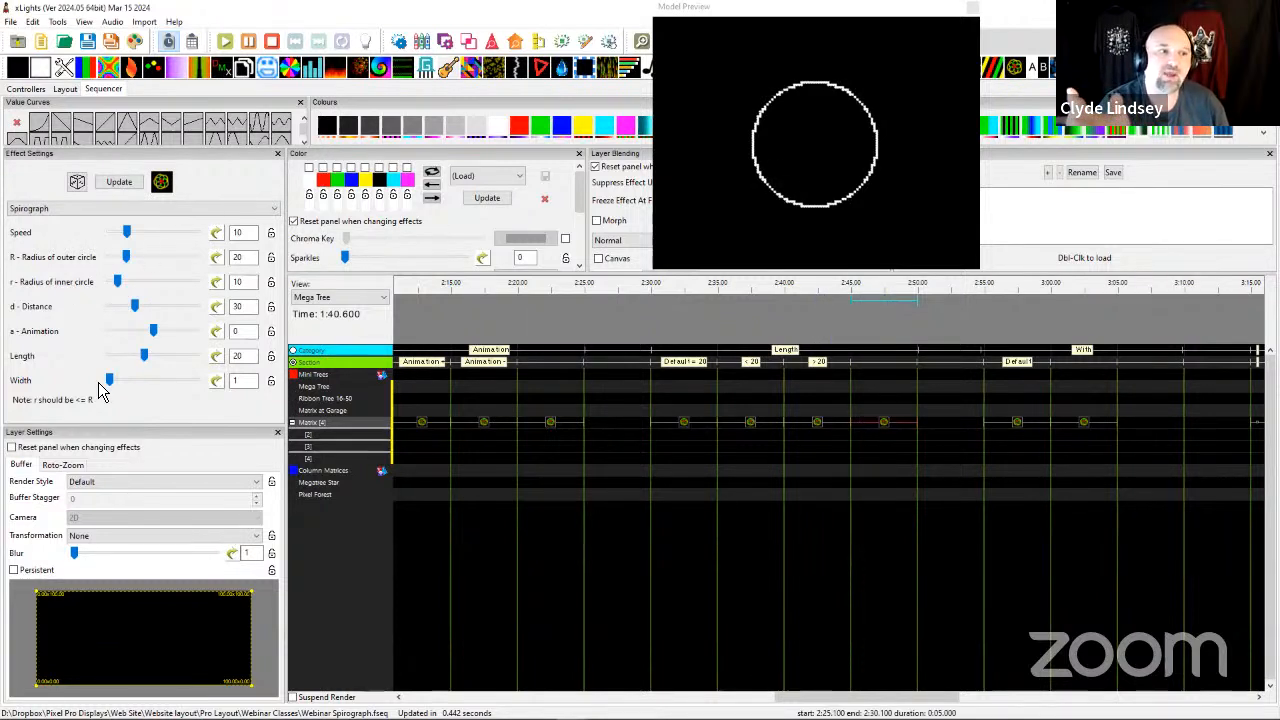
Set the 2:45 effect's outer circle radius to 50 and reduce its length through 16 and 9 to 6.
drag(128, 258, 155, 268)
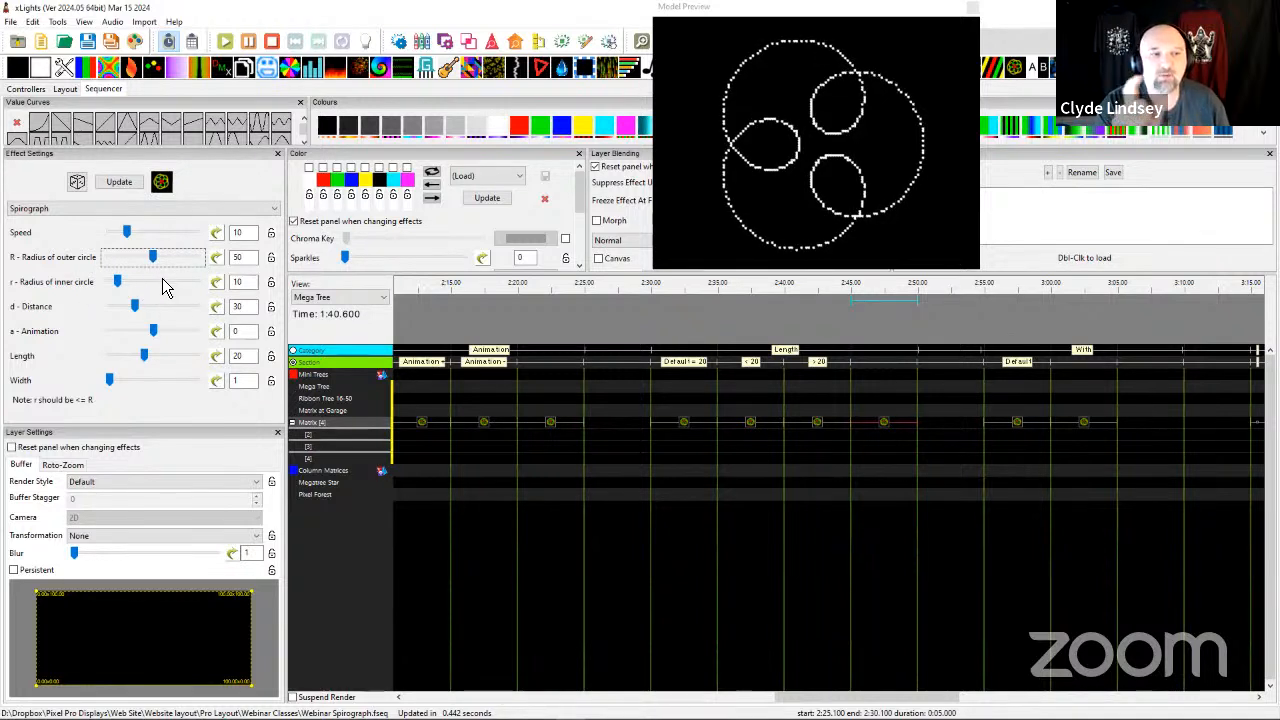
drag(141, 367, 140, 367)
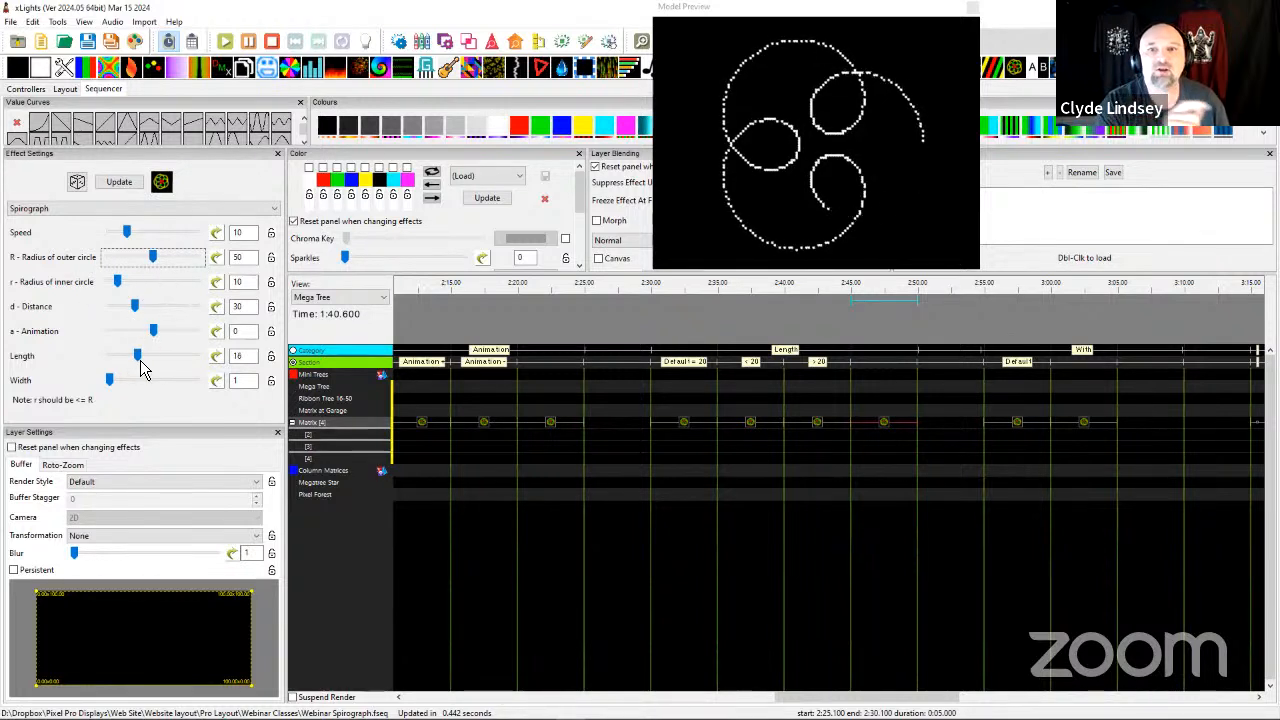
scroll(142, 365, down, 4)
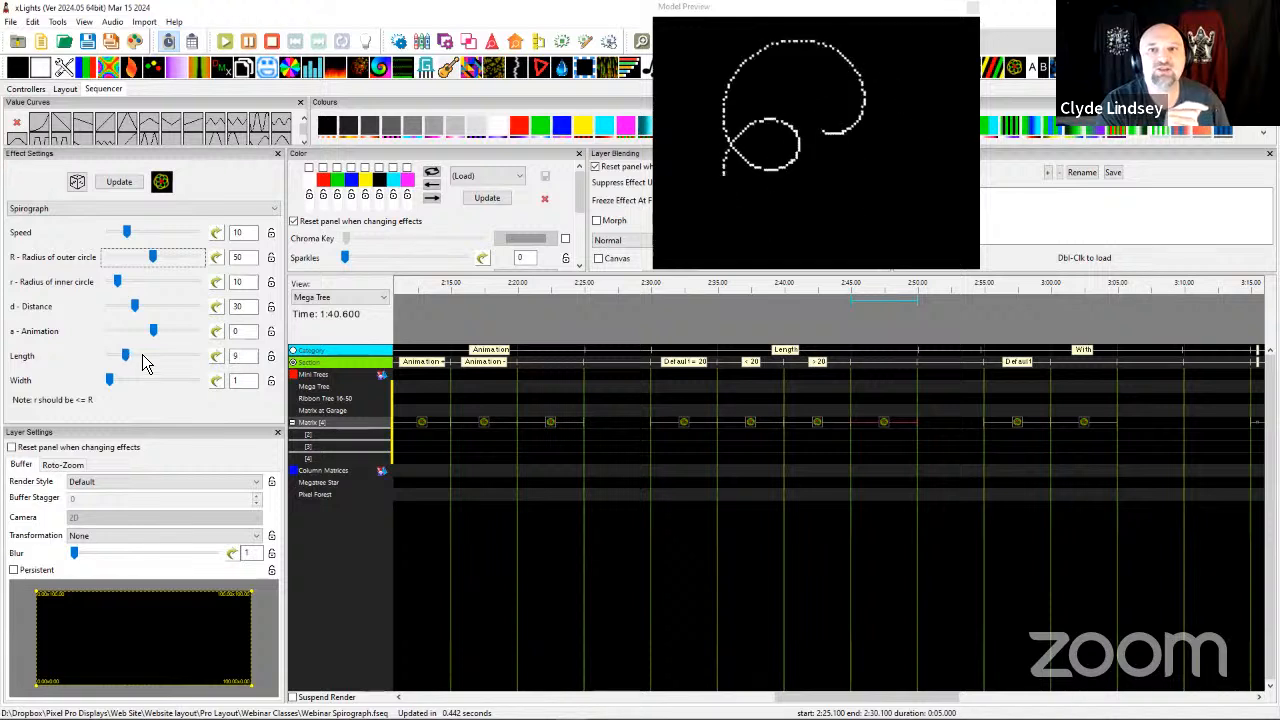
scroll(142, 365, down, 1)
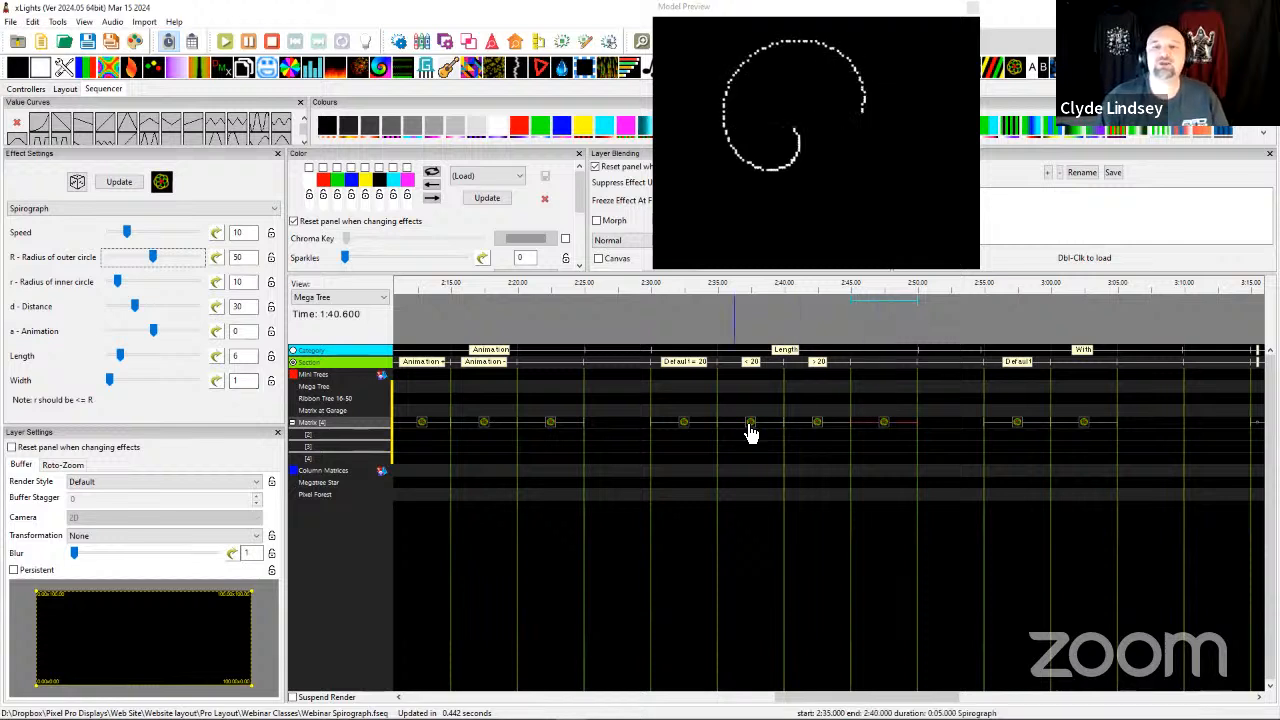
Review the 2:45 Spirograph effect's pattern and the Default effect of the width section on the timeline.
scroll(748, 442, right, 6)
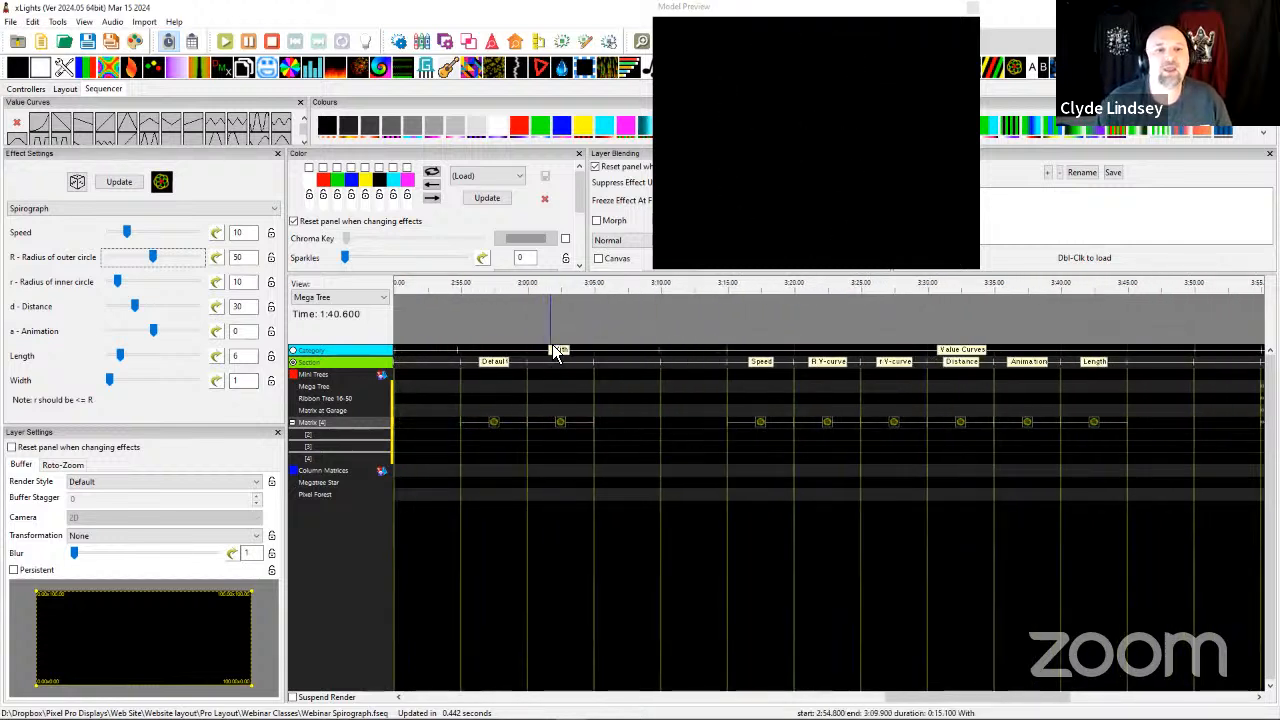
click(492, 421)
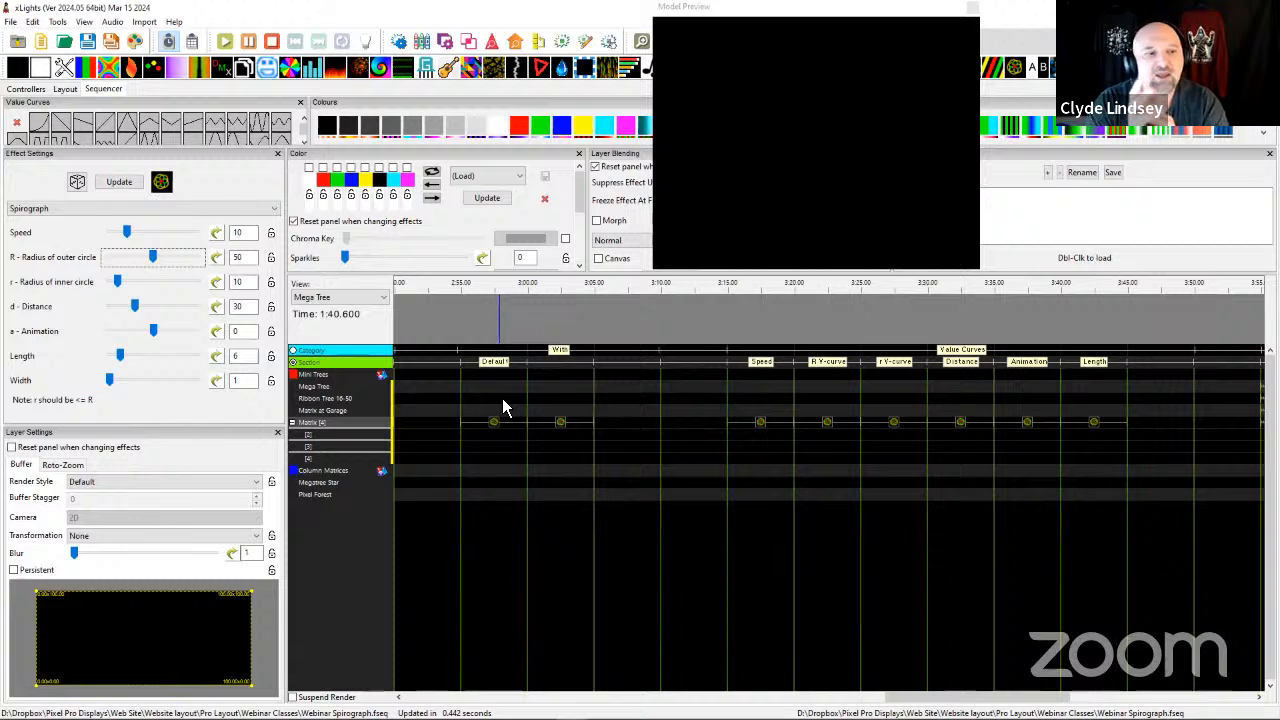
scroll(535, 458, left, 3)
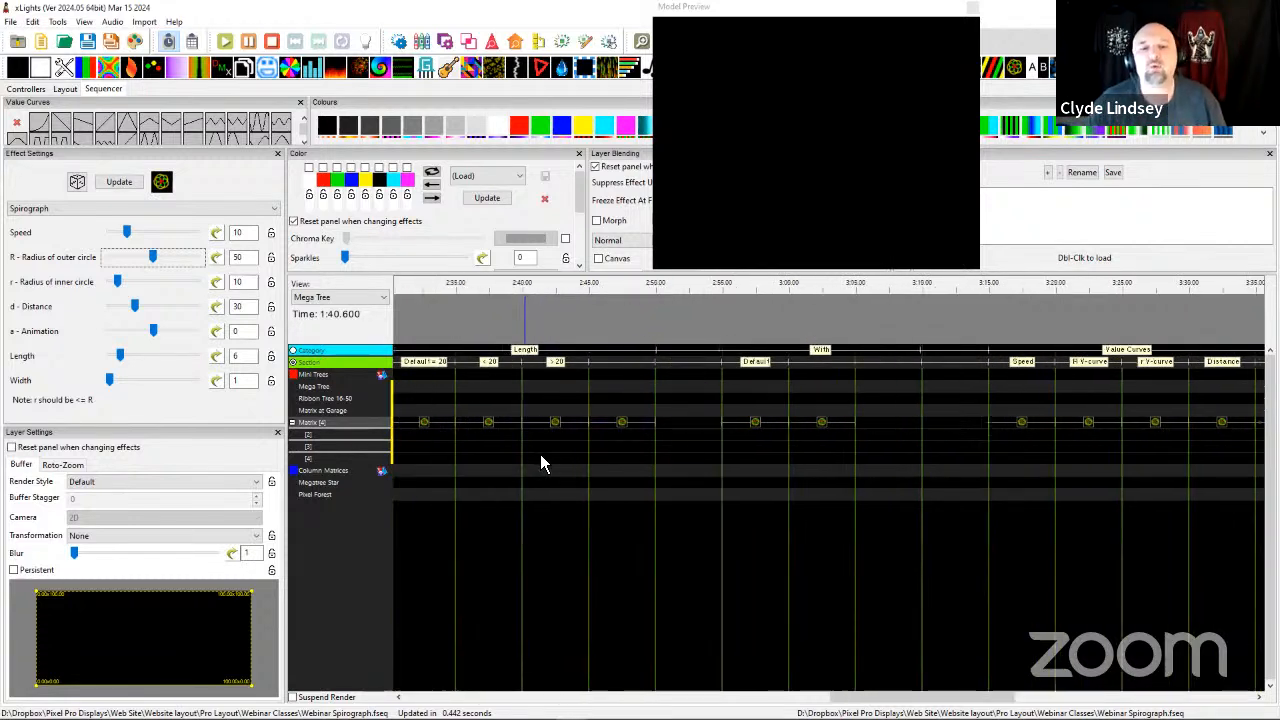
click(620, 428)
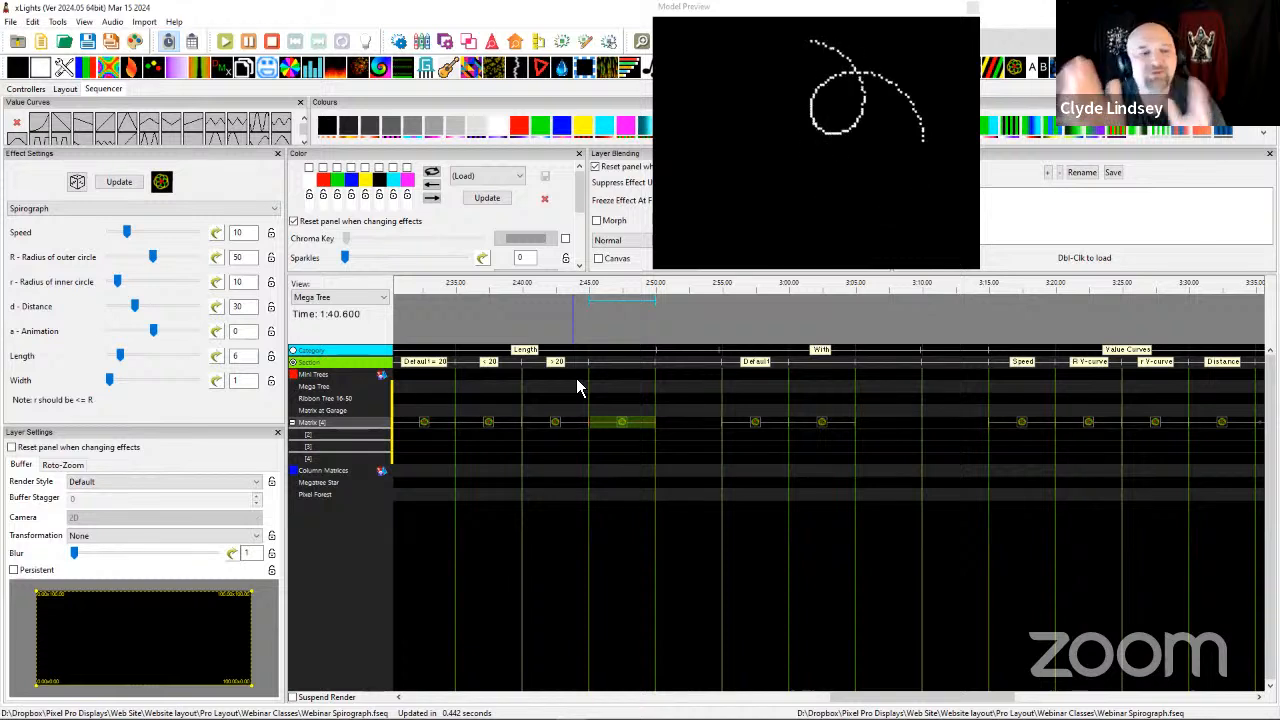
click(758, 425)
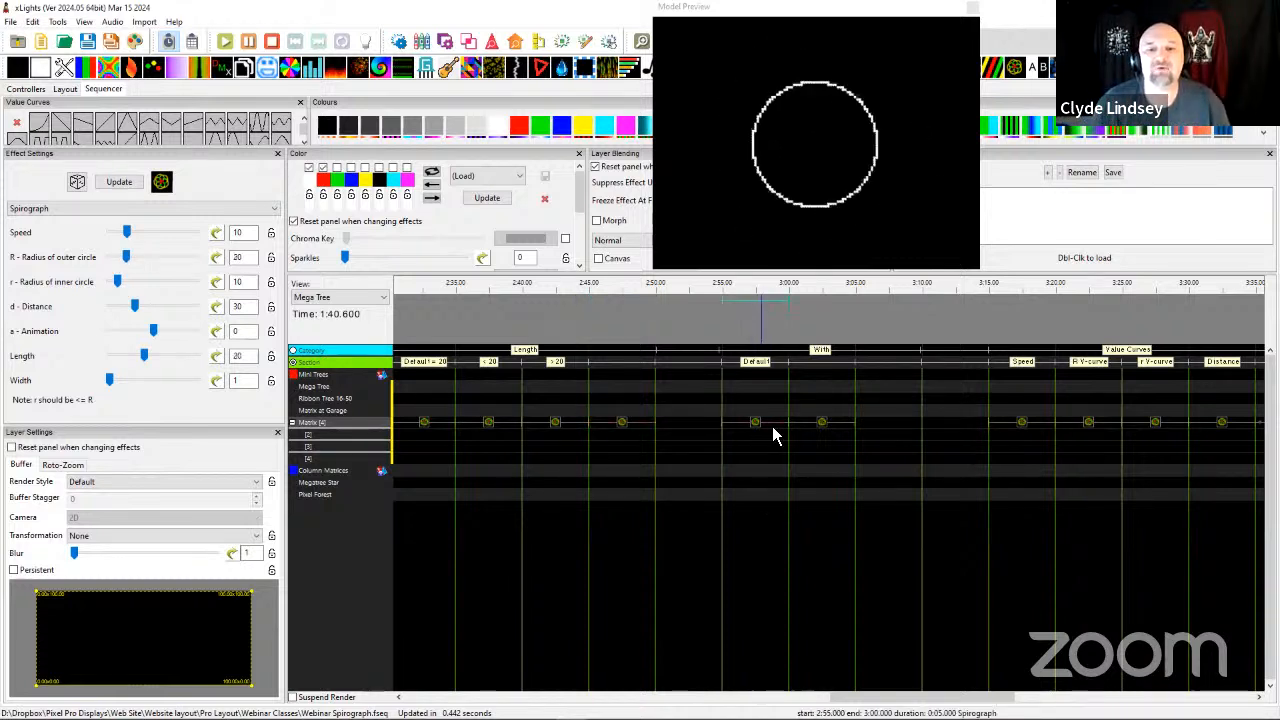
Reduce the width of the Matrix Spirograph effect starting at 3:00 to 3, and increase it to 6.
click(823, 428)
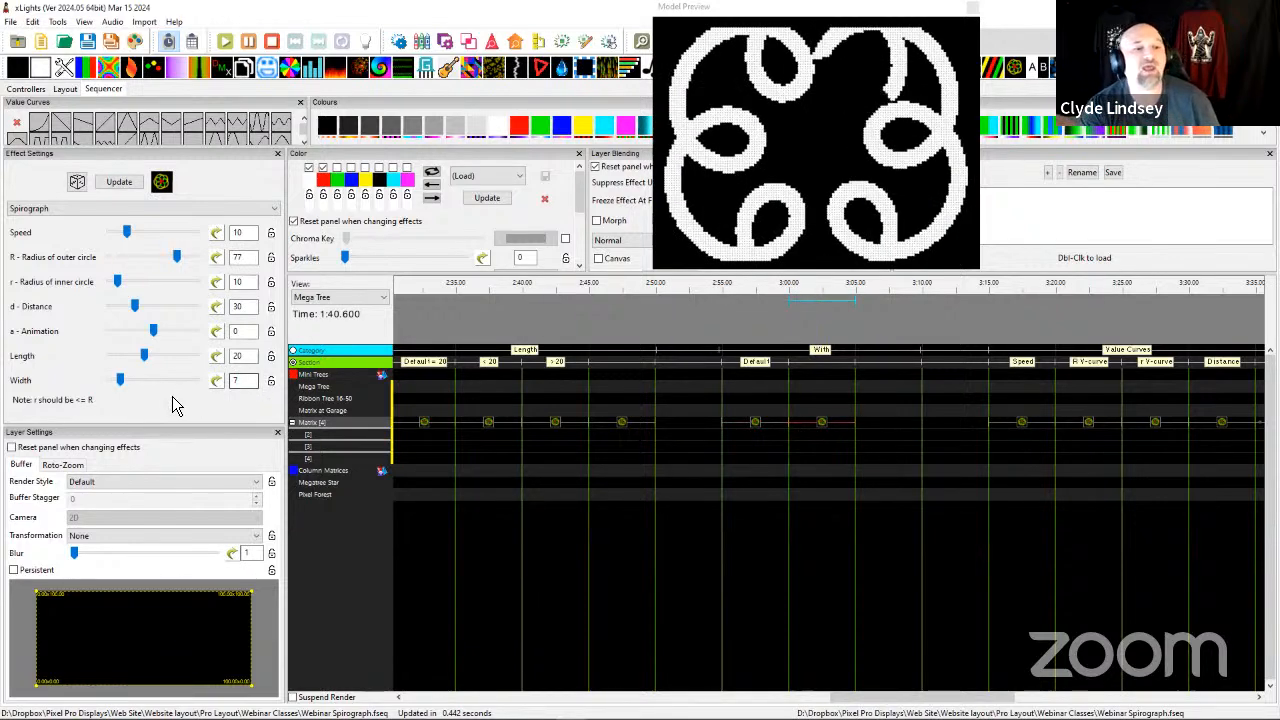
mouse_move(120, 380)
mouse_down()
mouse_move(166, 388)
mouse_move(117, 388)
mouse_up()
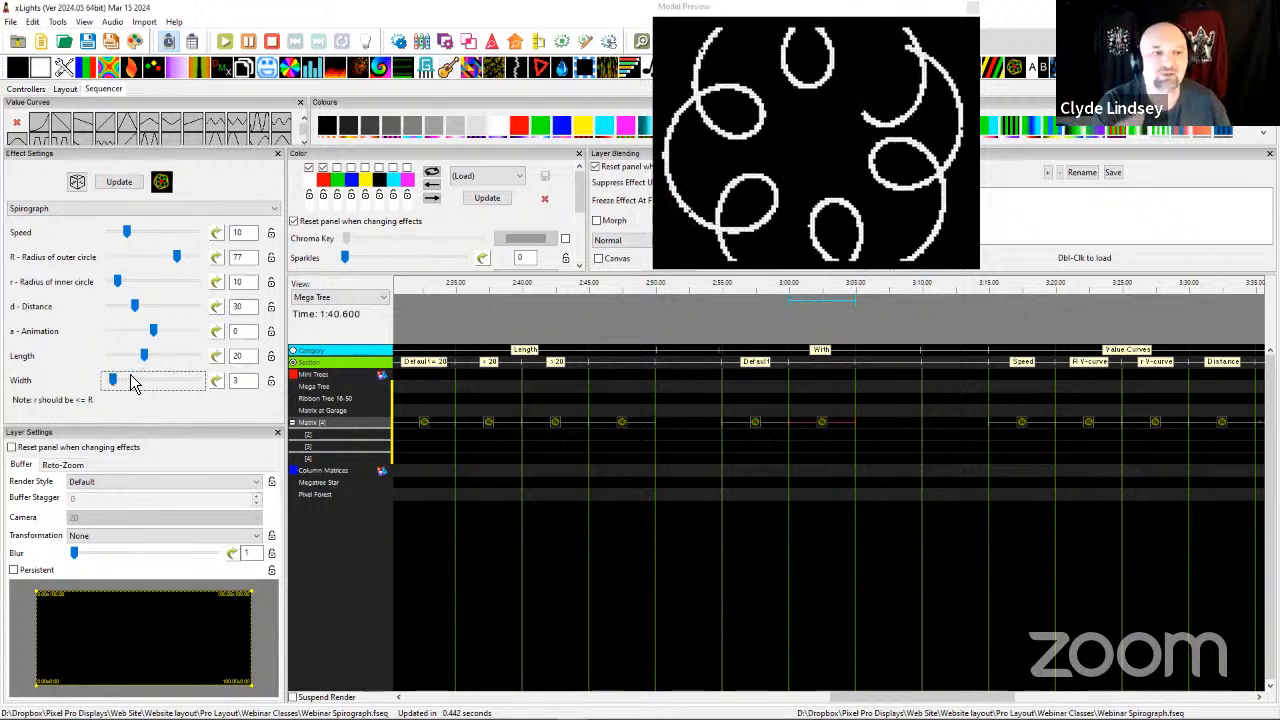
drag(116, 390, 123, 390)
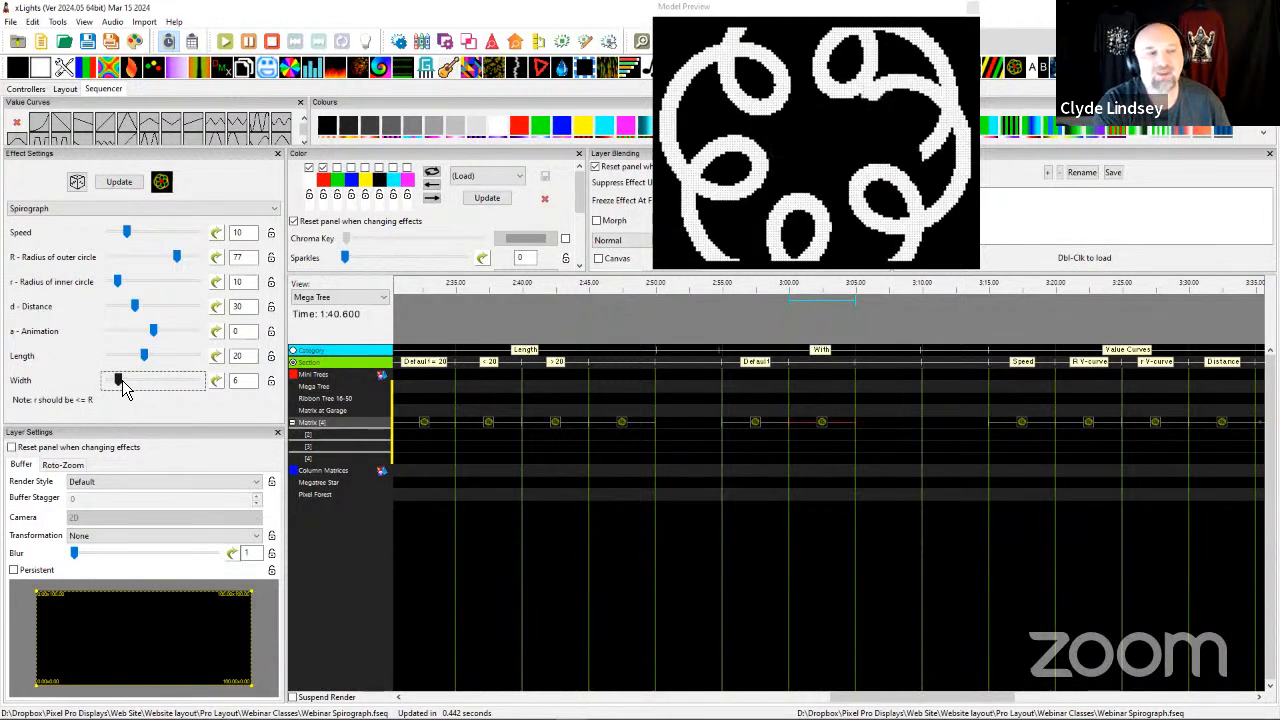
Increase the 3:00 effect's width to 17, apply a blur of 10, and reduce the width to 8.
drag(121, 388, 150, 379)
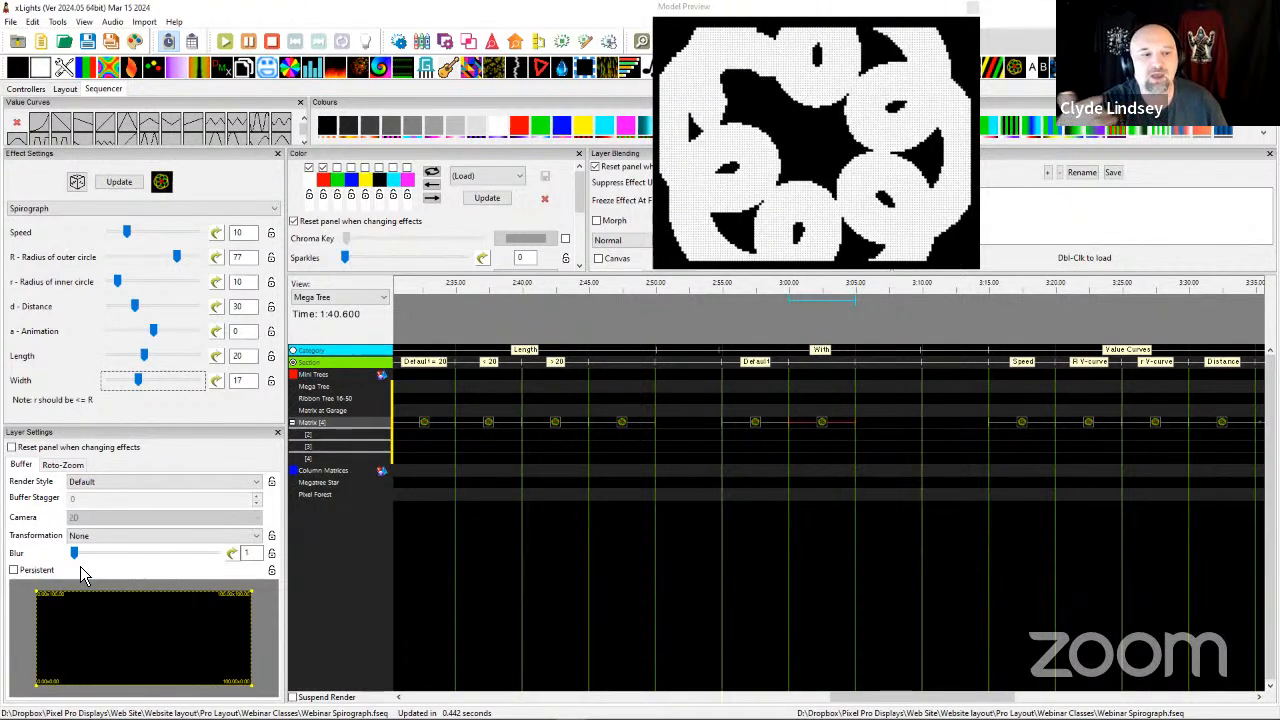
drag(78, 561, 166, 561)
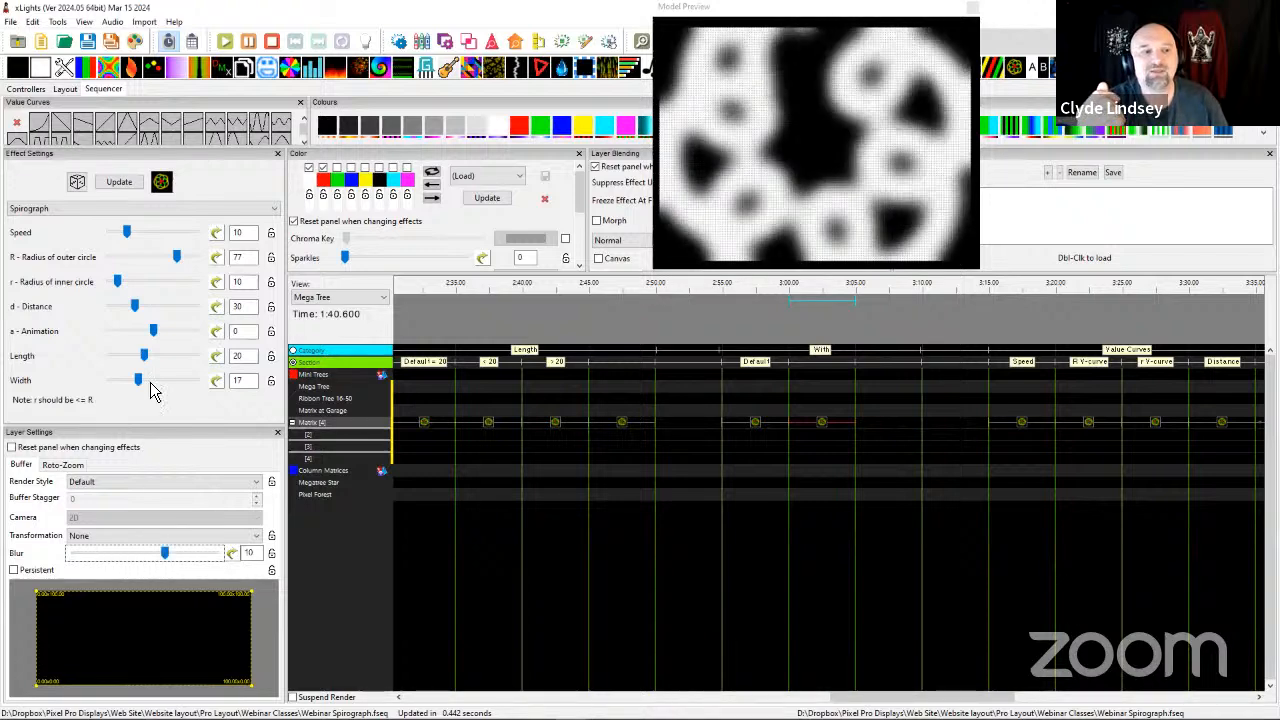
drag(138, 380, 123, 381)
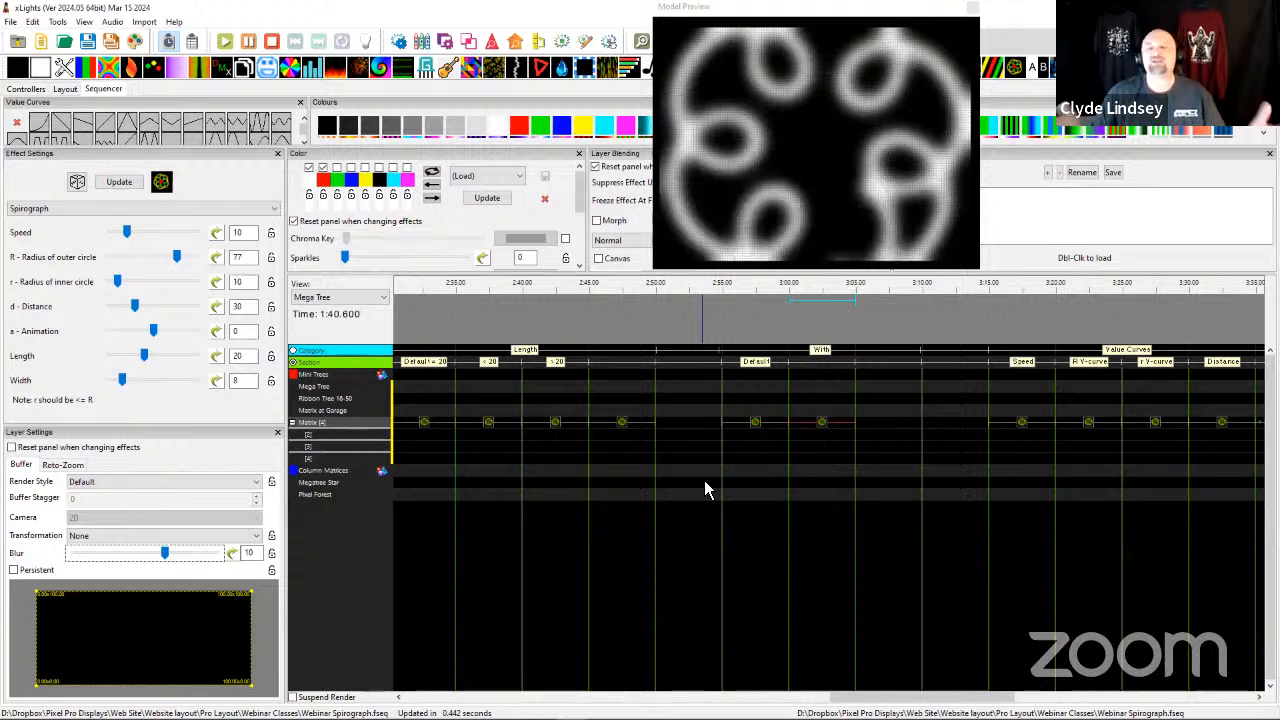
Select the Matrix Spirograph effect at 3:15 in the Value Curves section, toggle its speed value curve off, and reopen the curve's settings.
scroll(758, 488, right, 1)
scroll(758, 488, right, 2)
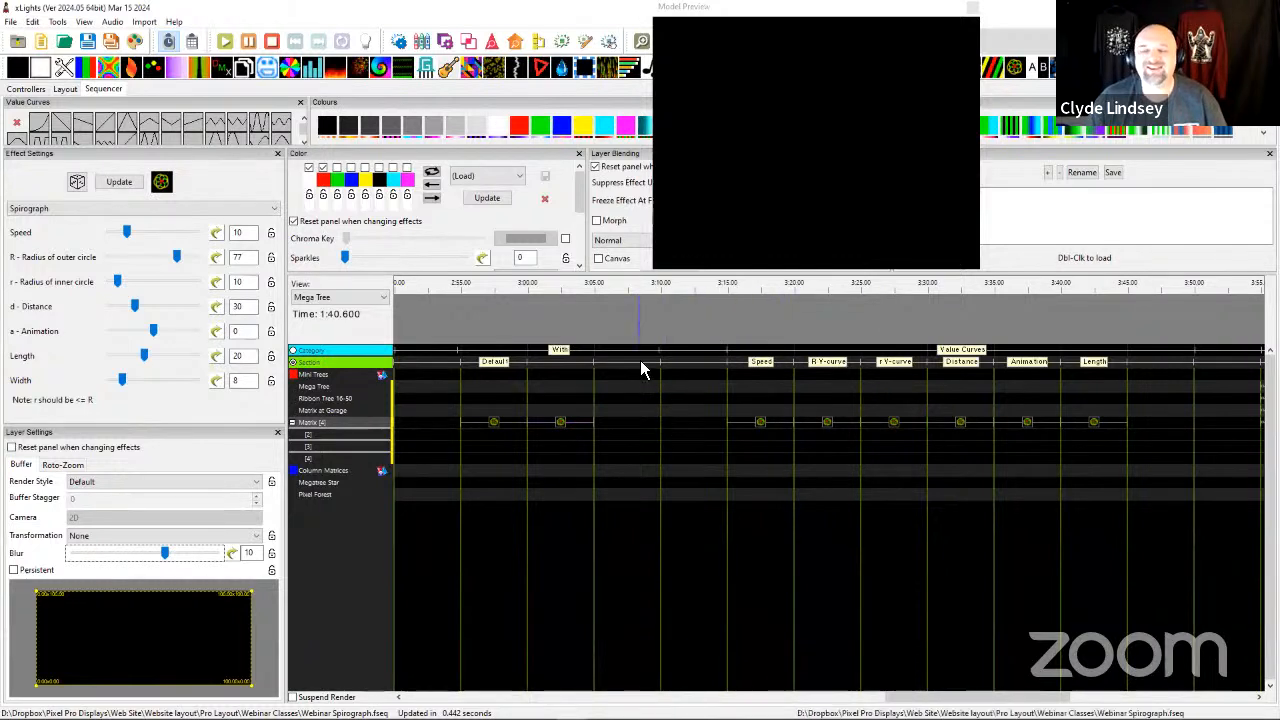
click(682, 323)
scroll(678, 390, right, 2)
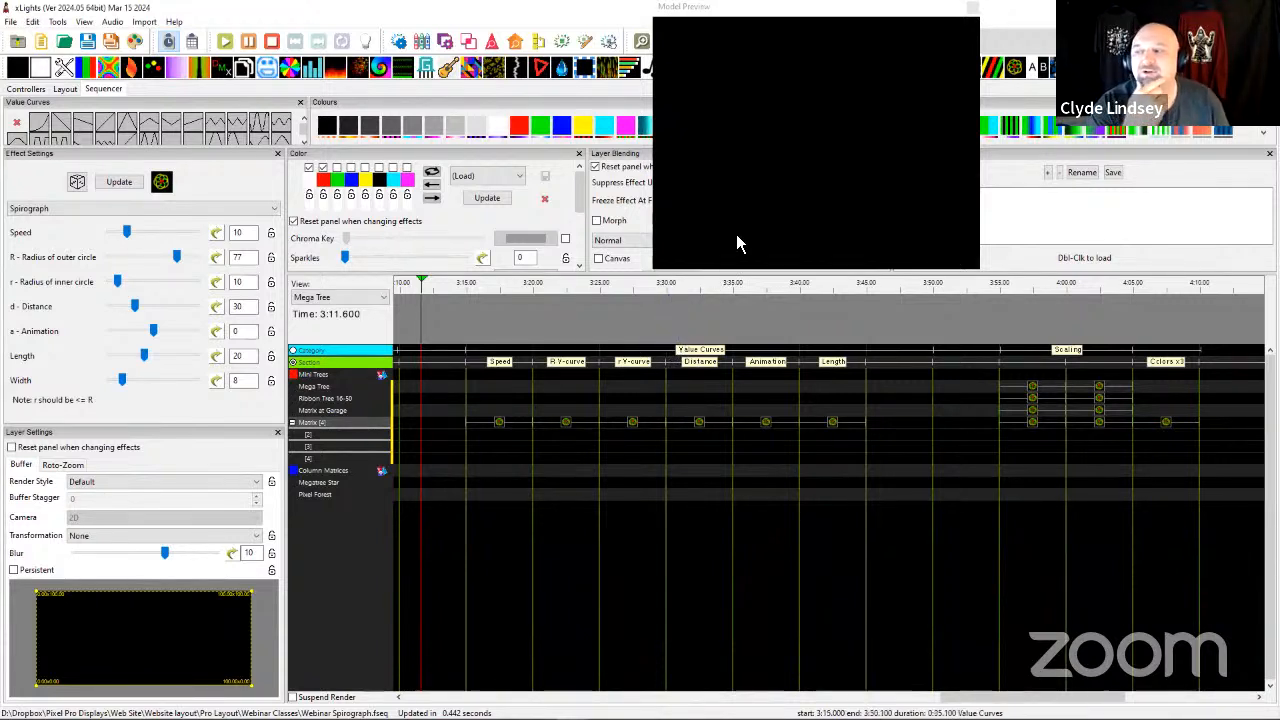
click(500, 424)
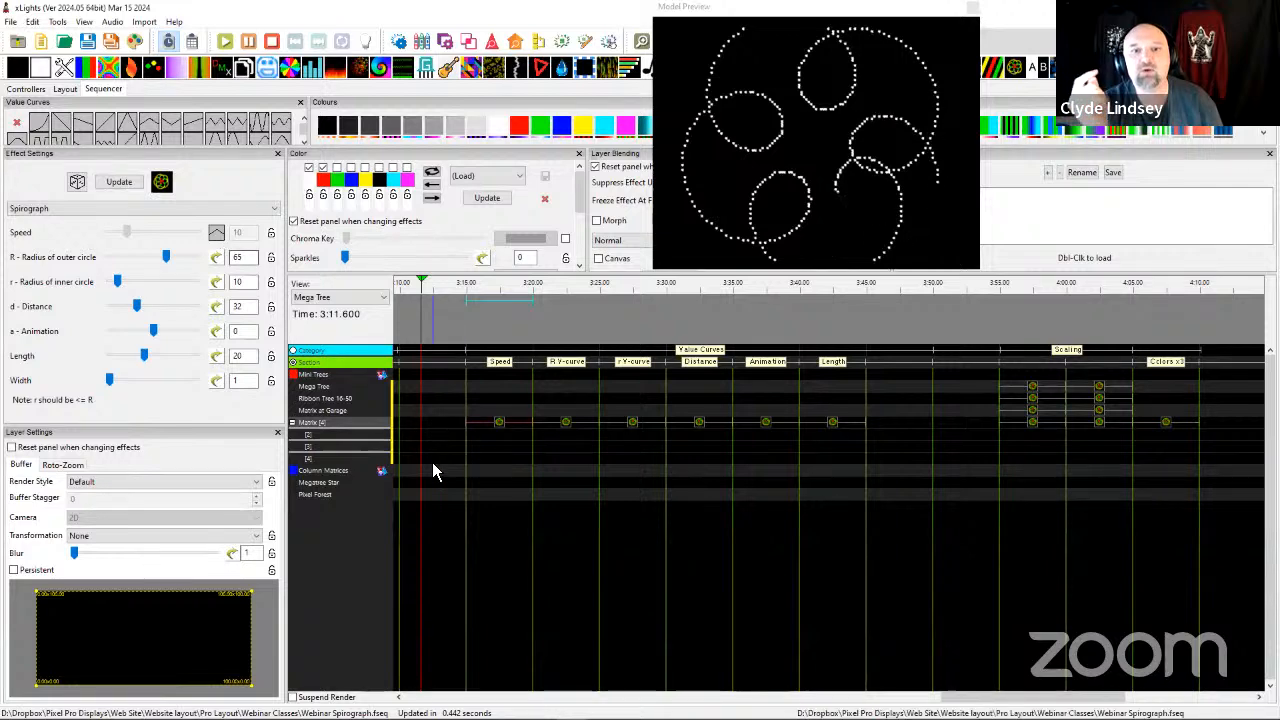
click(216, 233)
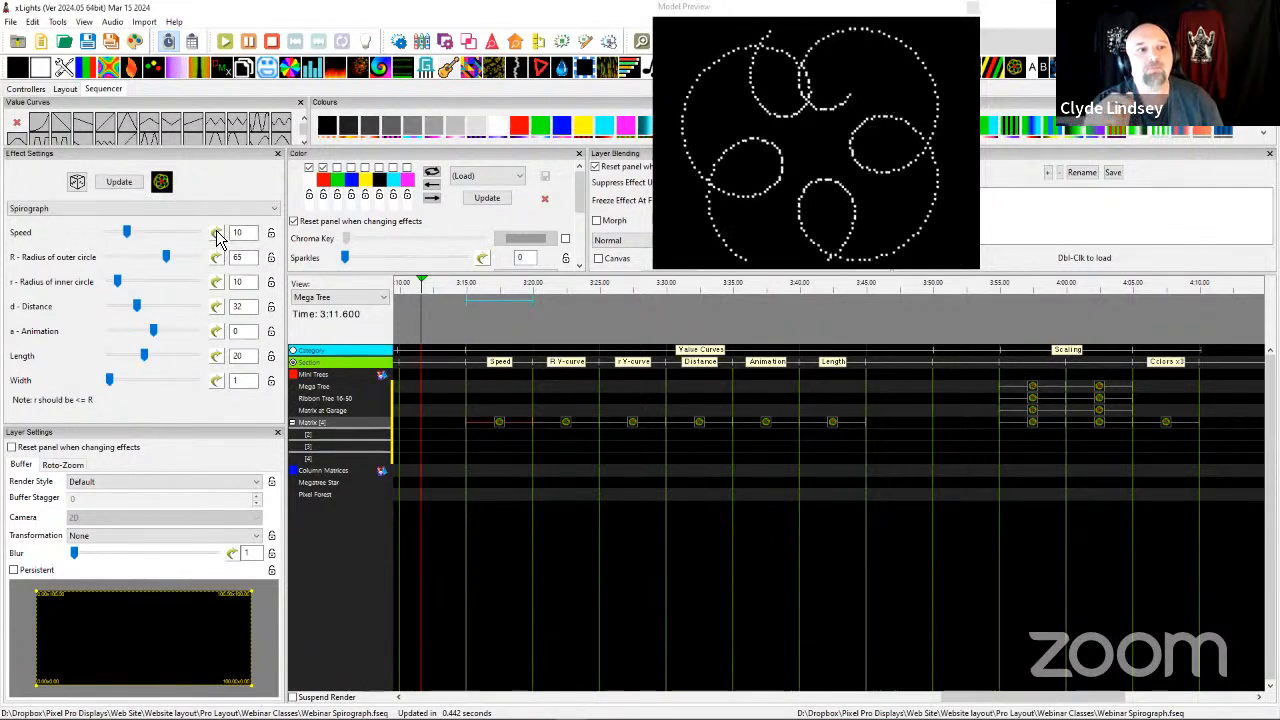
click(216, 233)
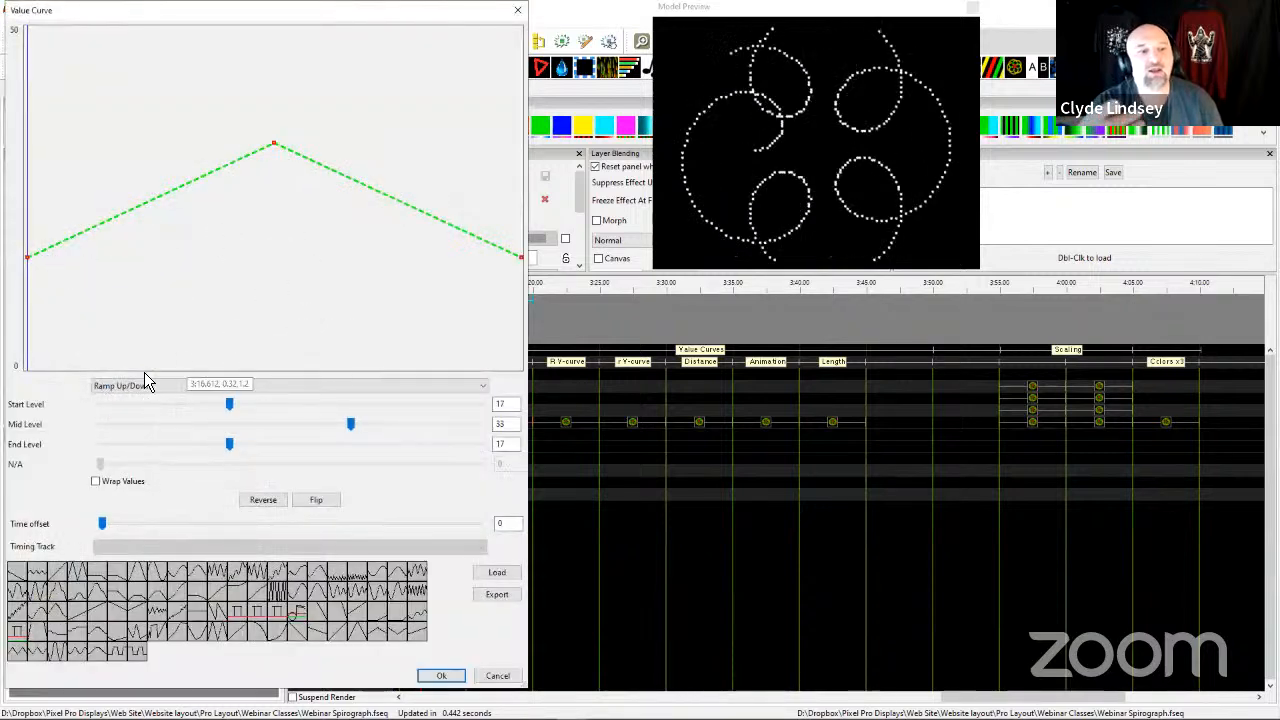
Review the available curve types and the start and mid levels of the Ramp Up/Down speed curve, accept it, and replay the 3:15 effect.
click(186, 387)
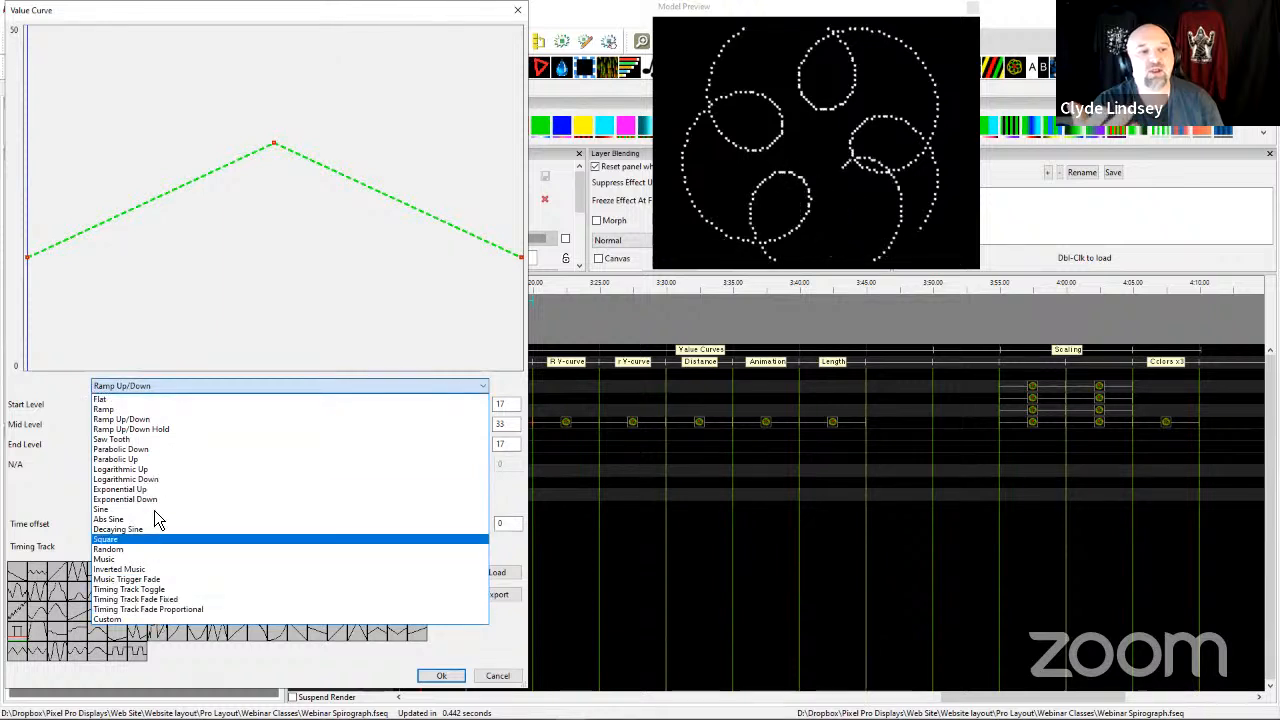
click(143, 385)
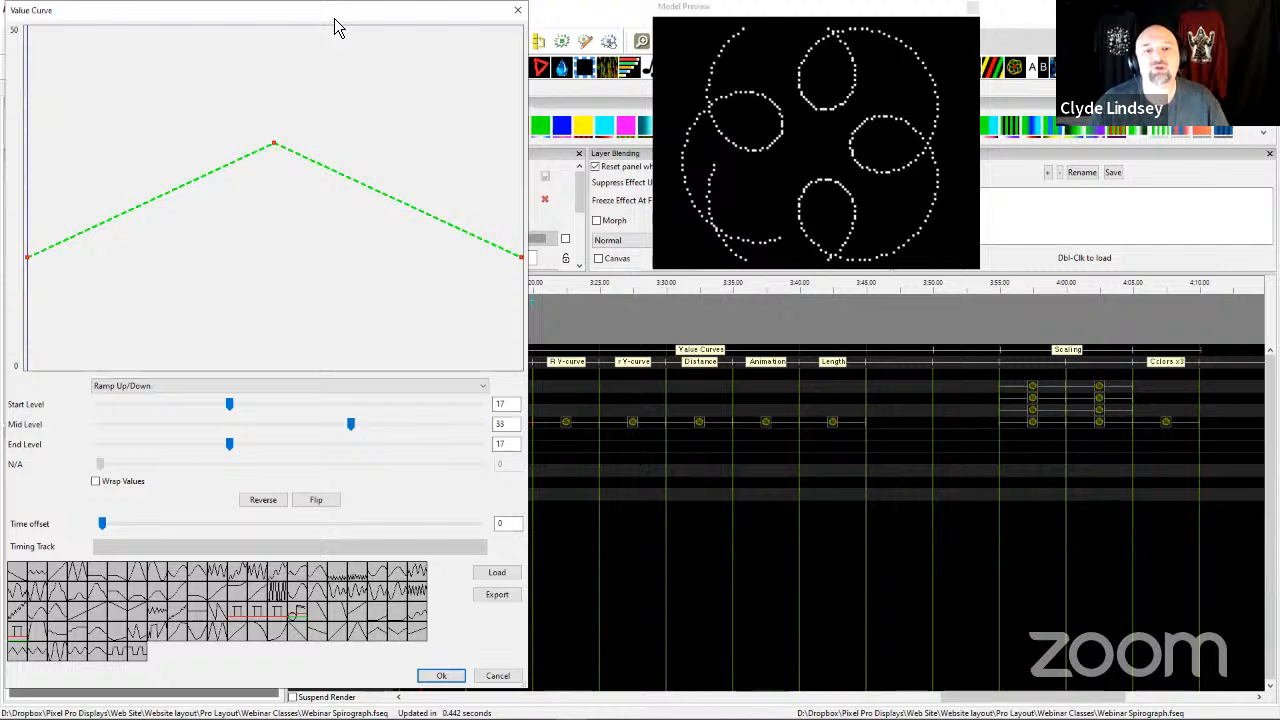
drag(334, 18, 597, 32)
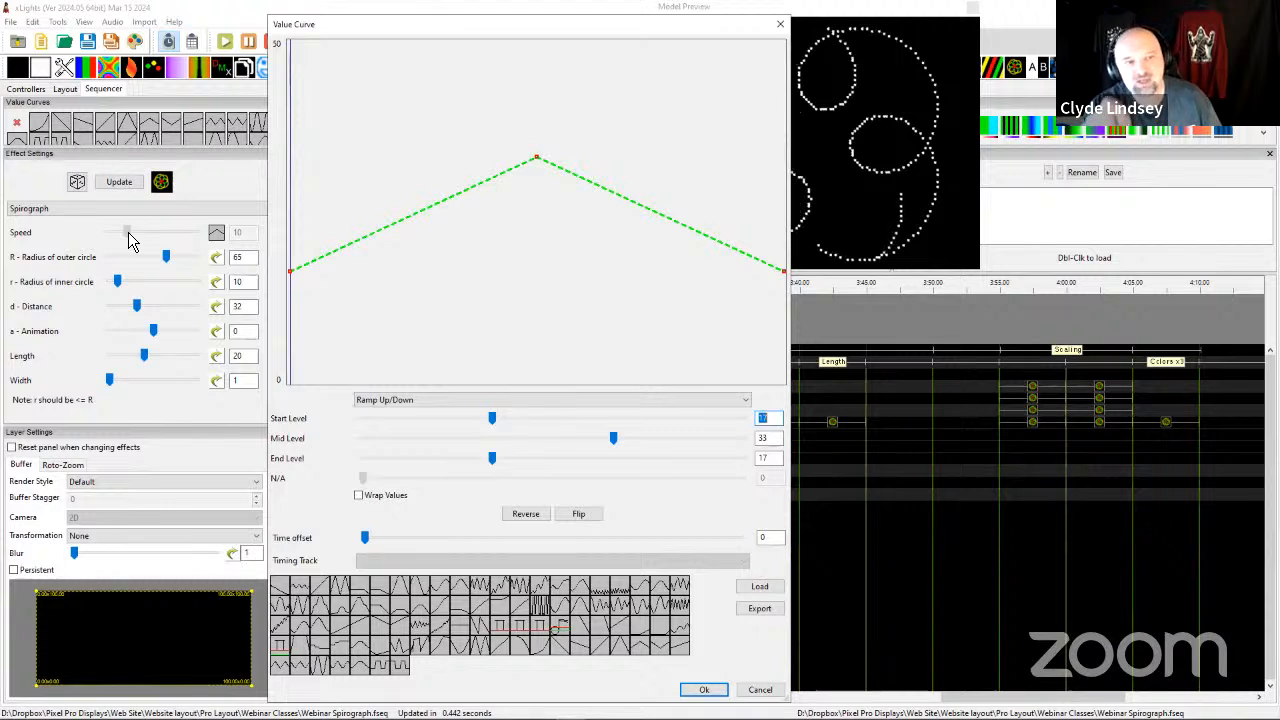
key(Tab)
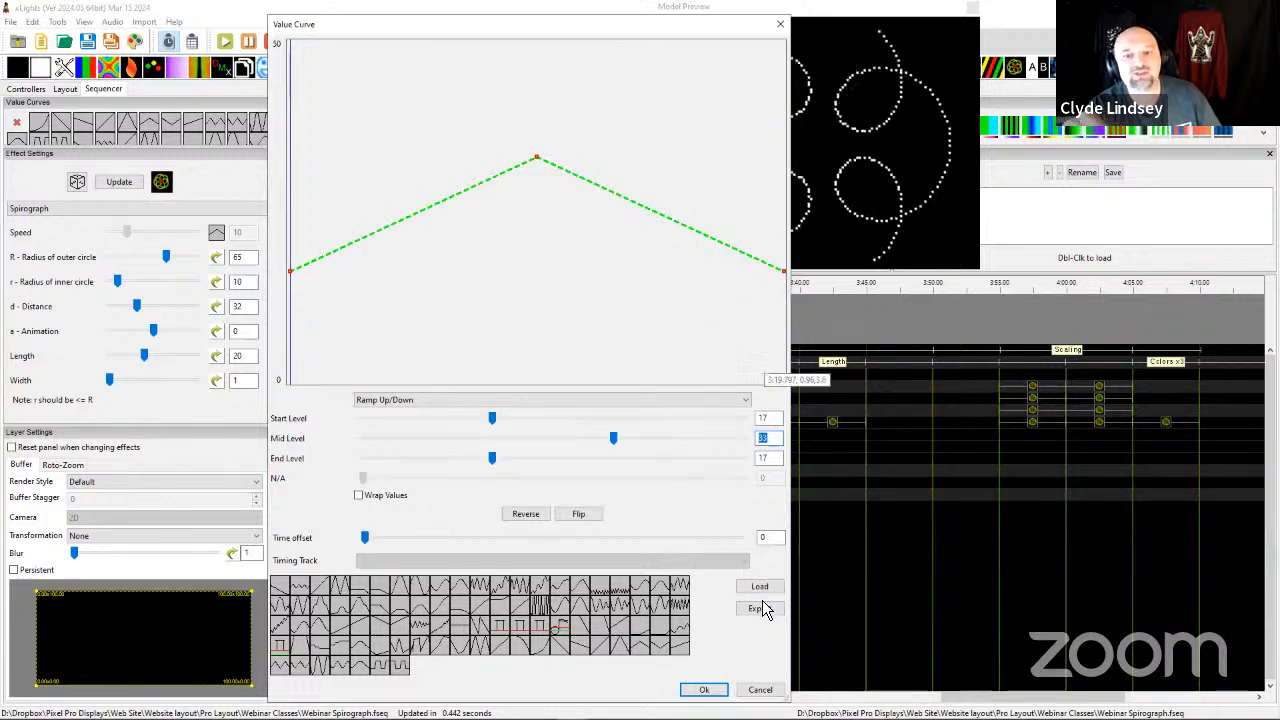
click(704, 690)
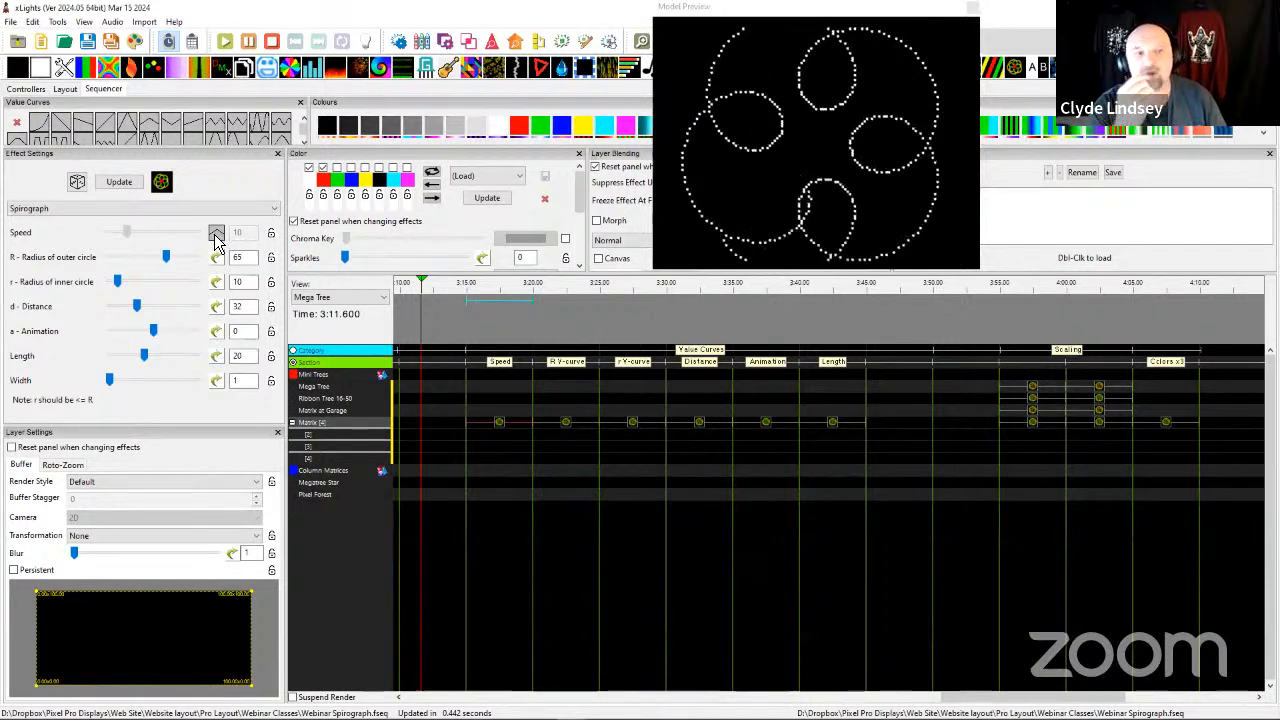
click(498, 424)
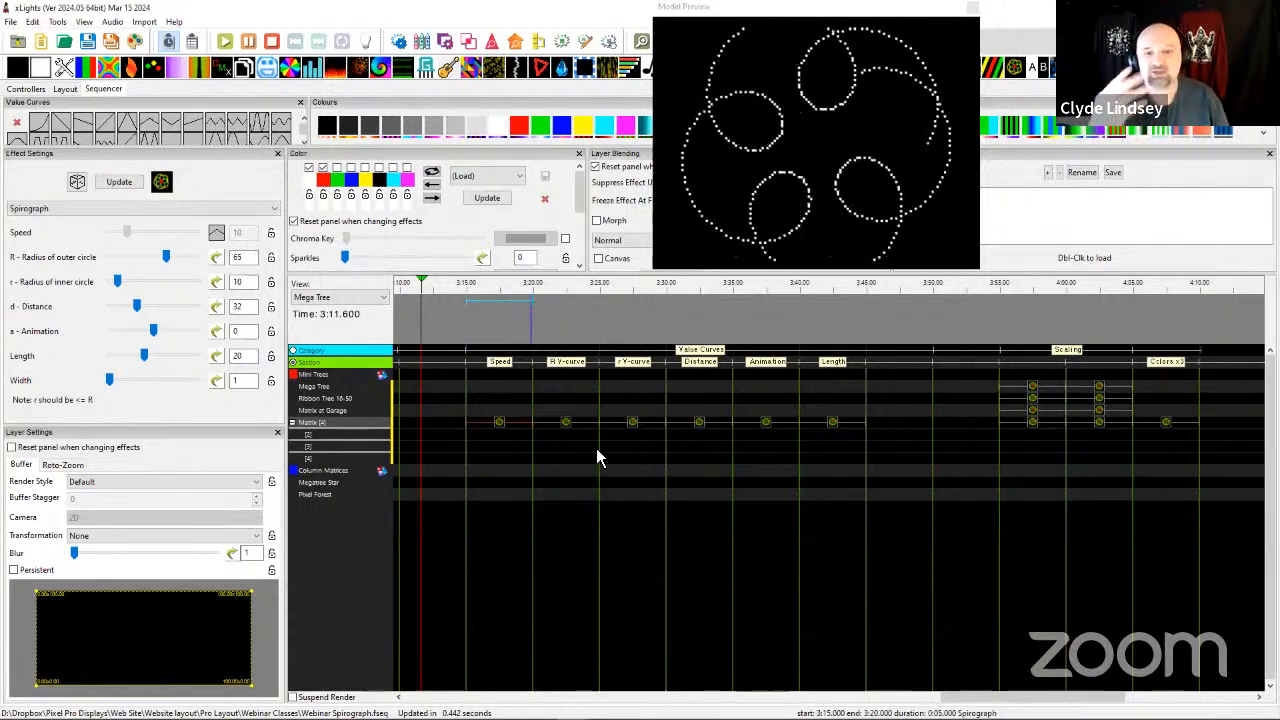
Examine the outer circle radius value curve of the Matrix Spirograph effect at 3:20 and accept its Ramp Up/Down levels.
click(572, 426)
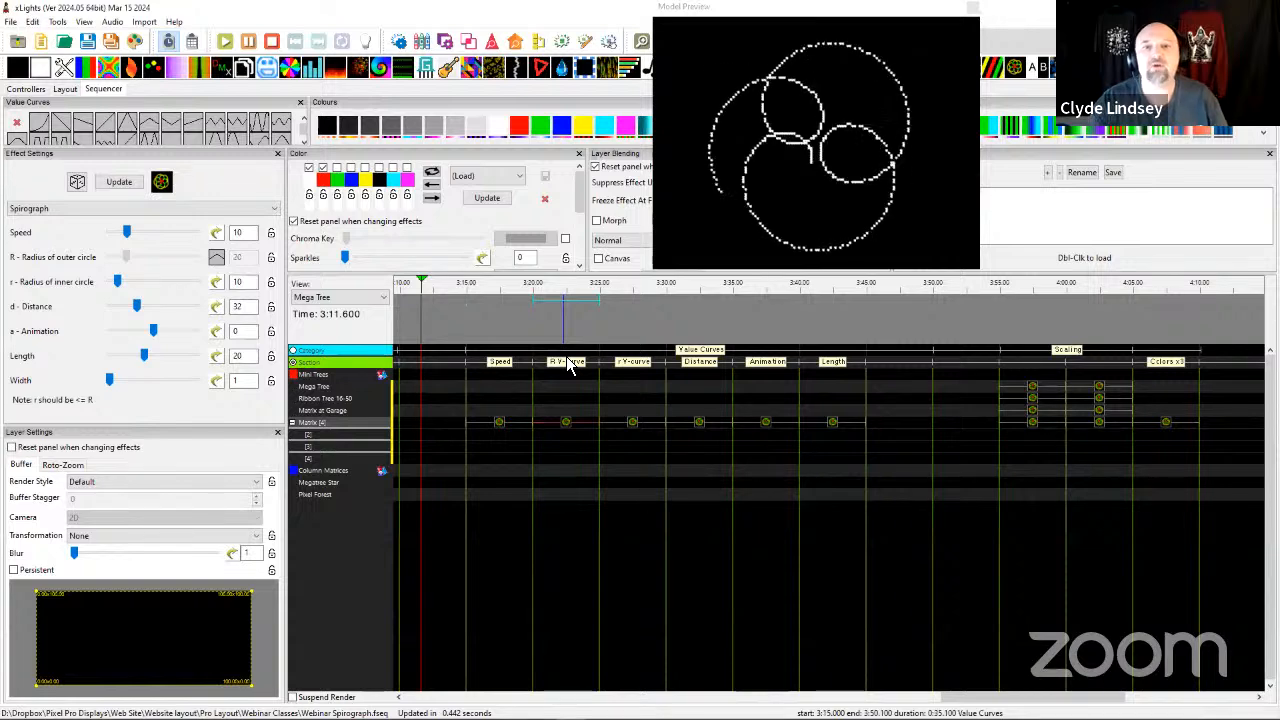
click(555, 366)
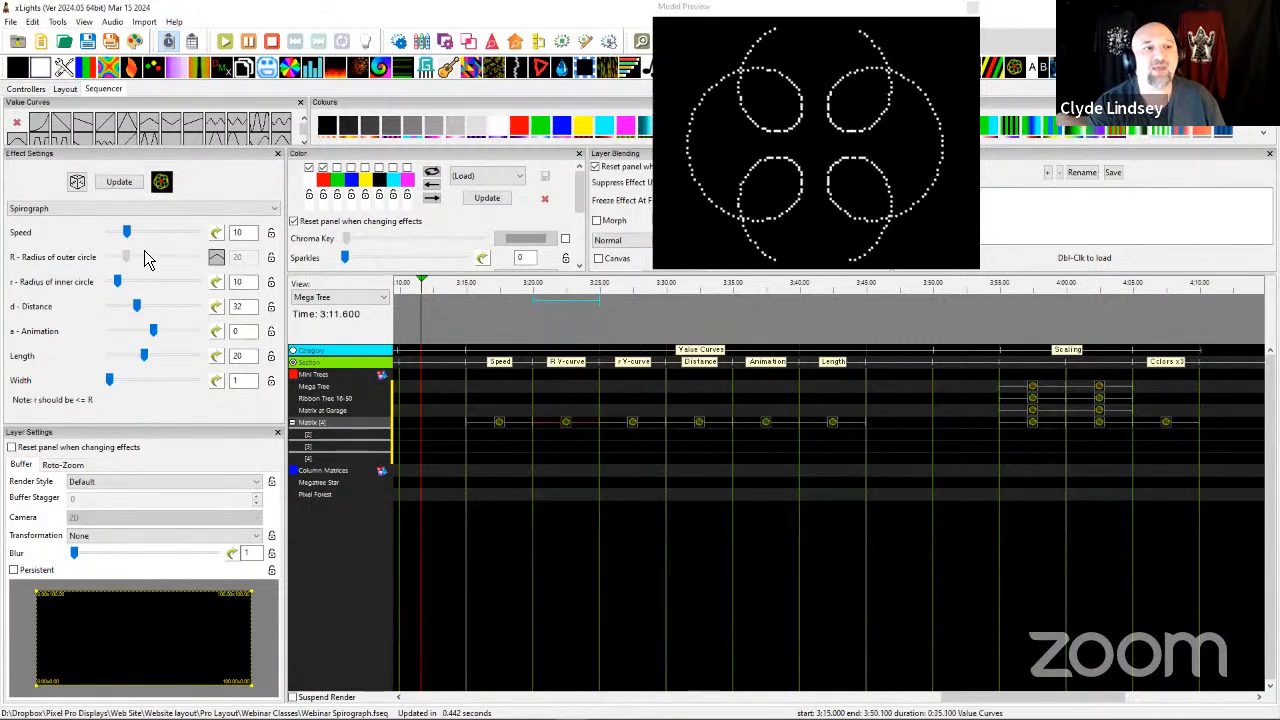
click(218, 262)
click(217, 259)
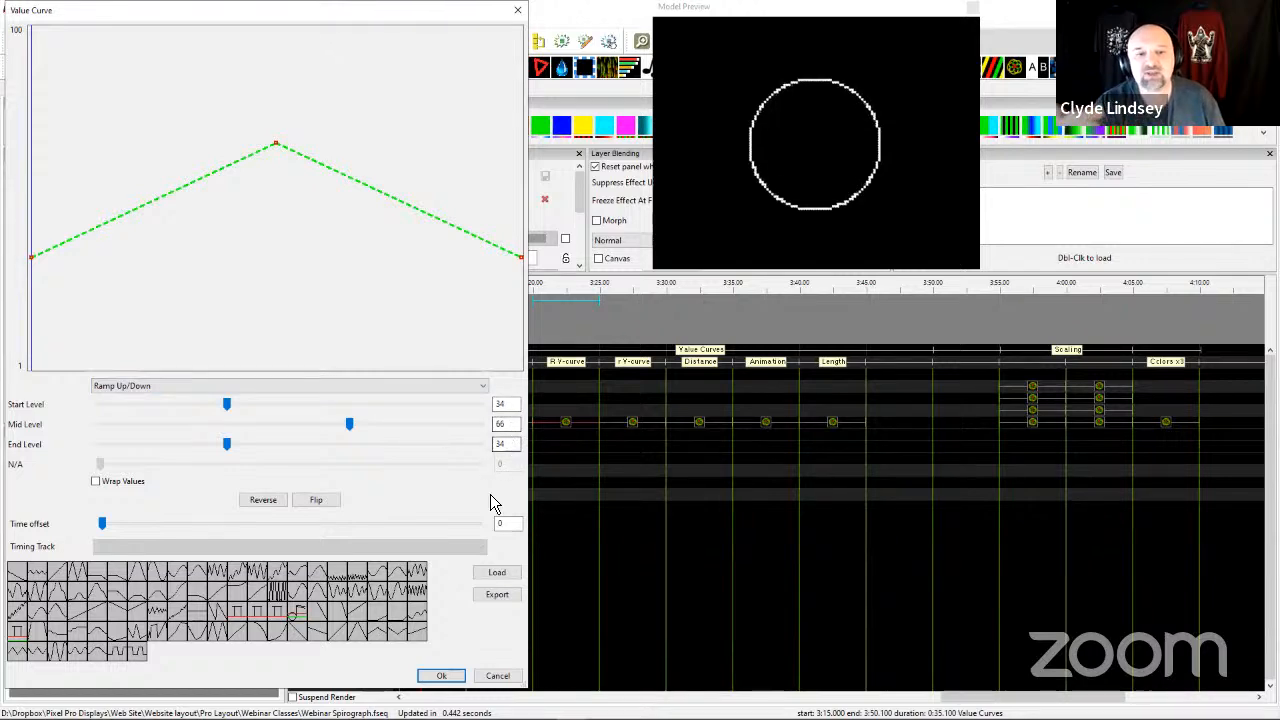
click(441, 675)
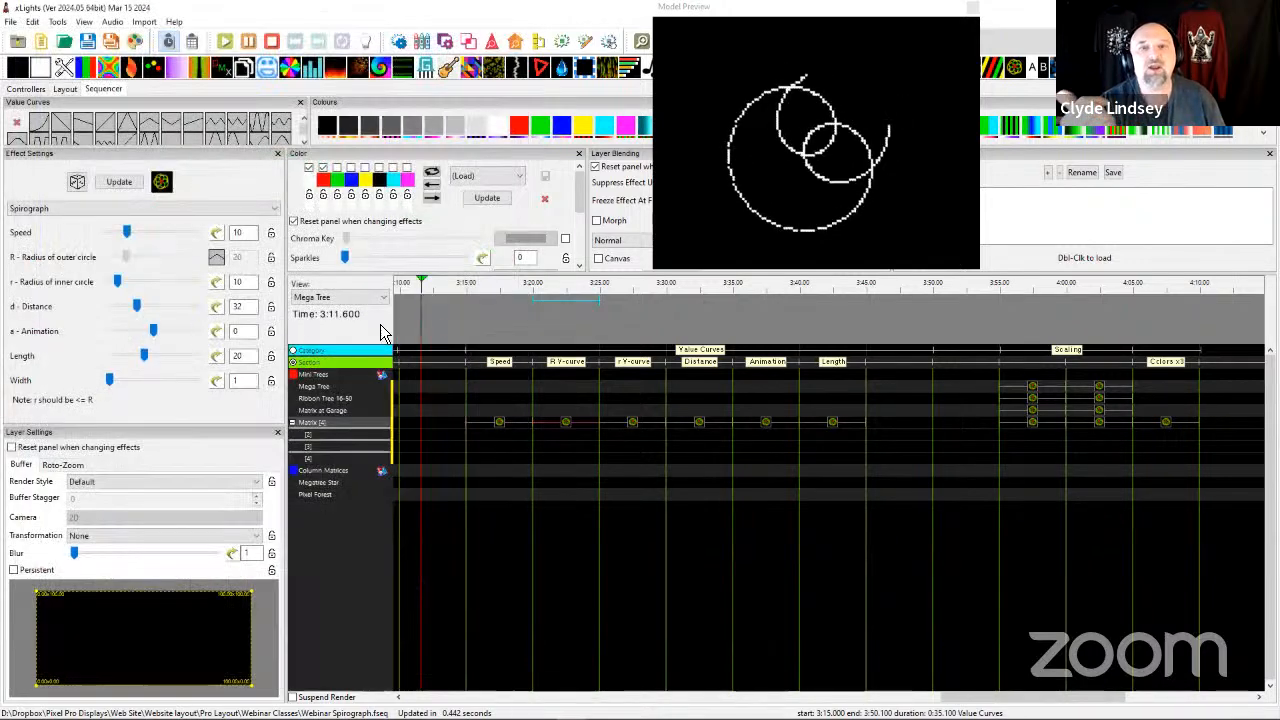
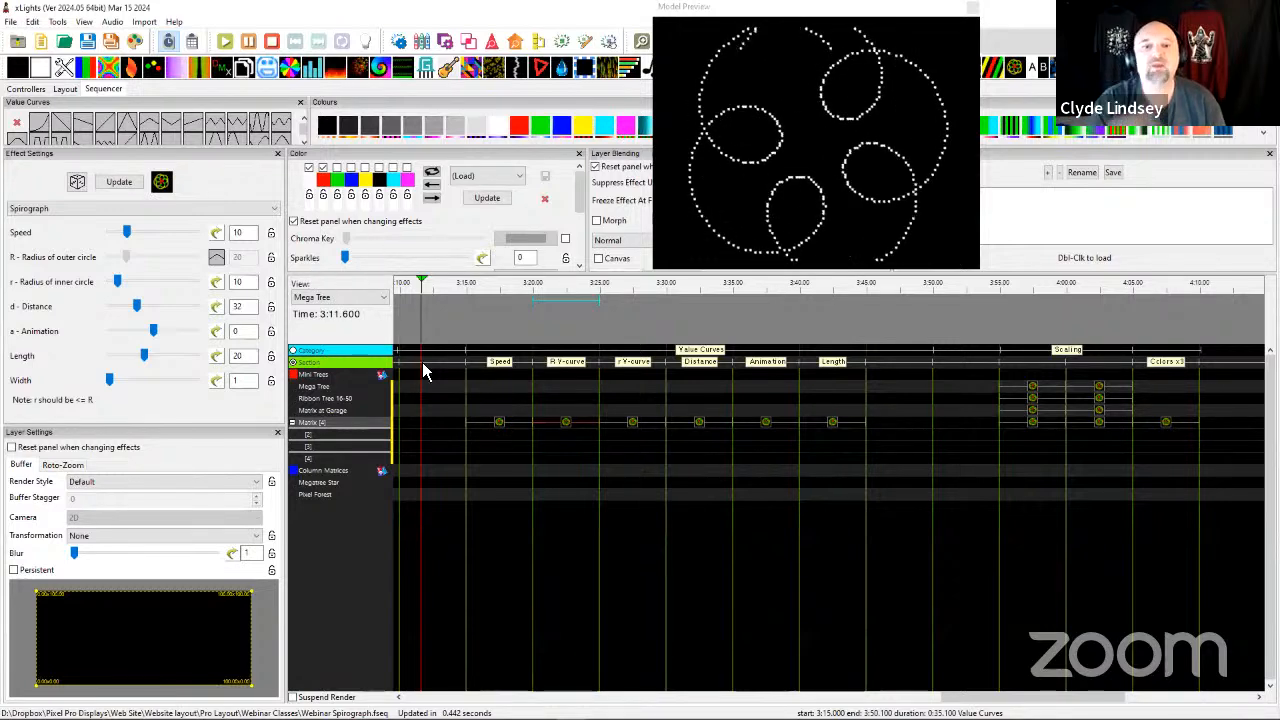
Examine the inner circle radius value curve of the Matrix Spirograph effect at 3:25 and accept its Ramp Up/Down levels.
click(632, 426)
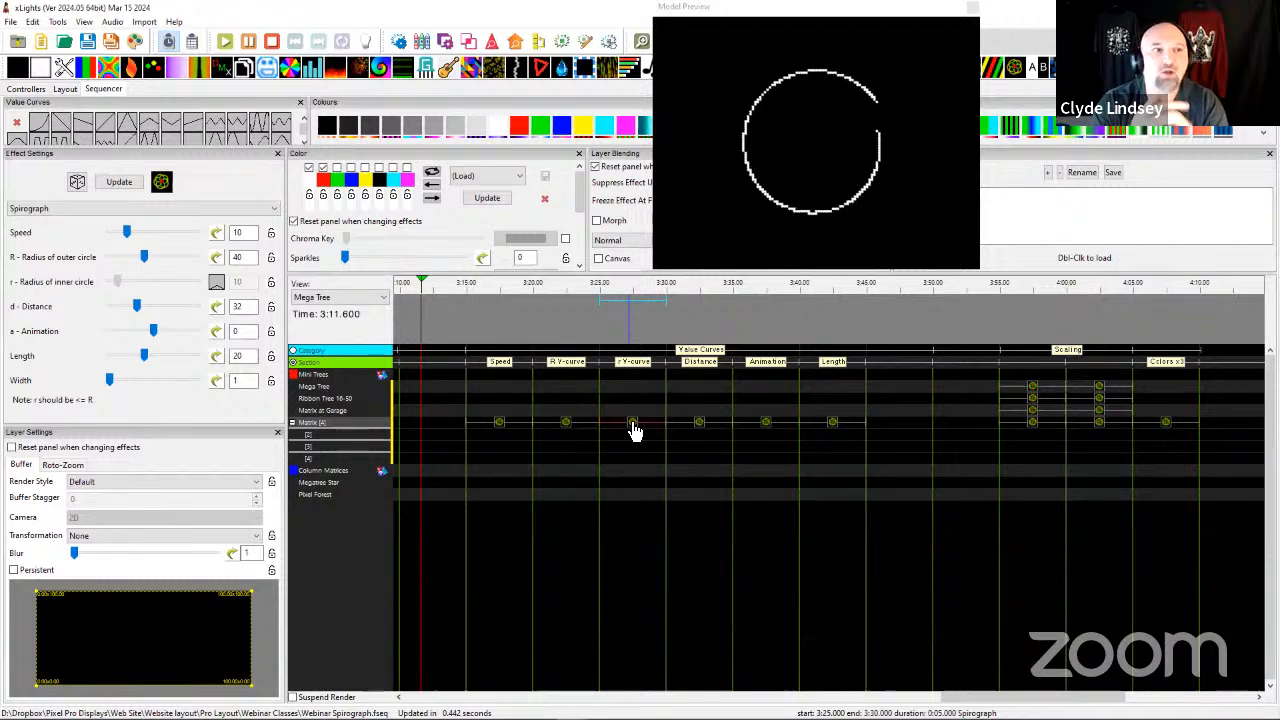
click(217, 281)
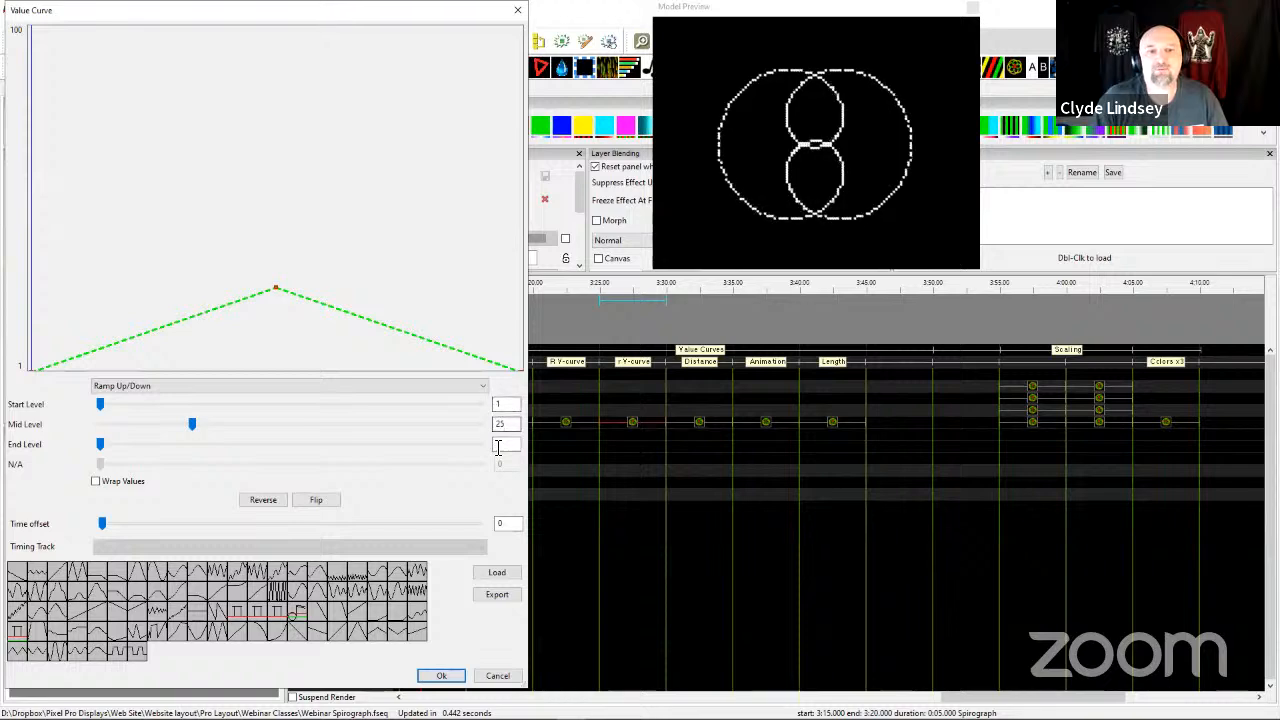
click(438, 675)
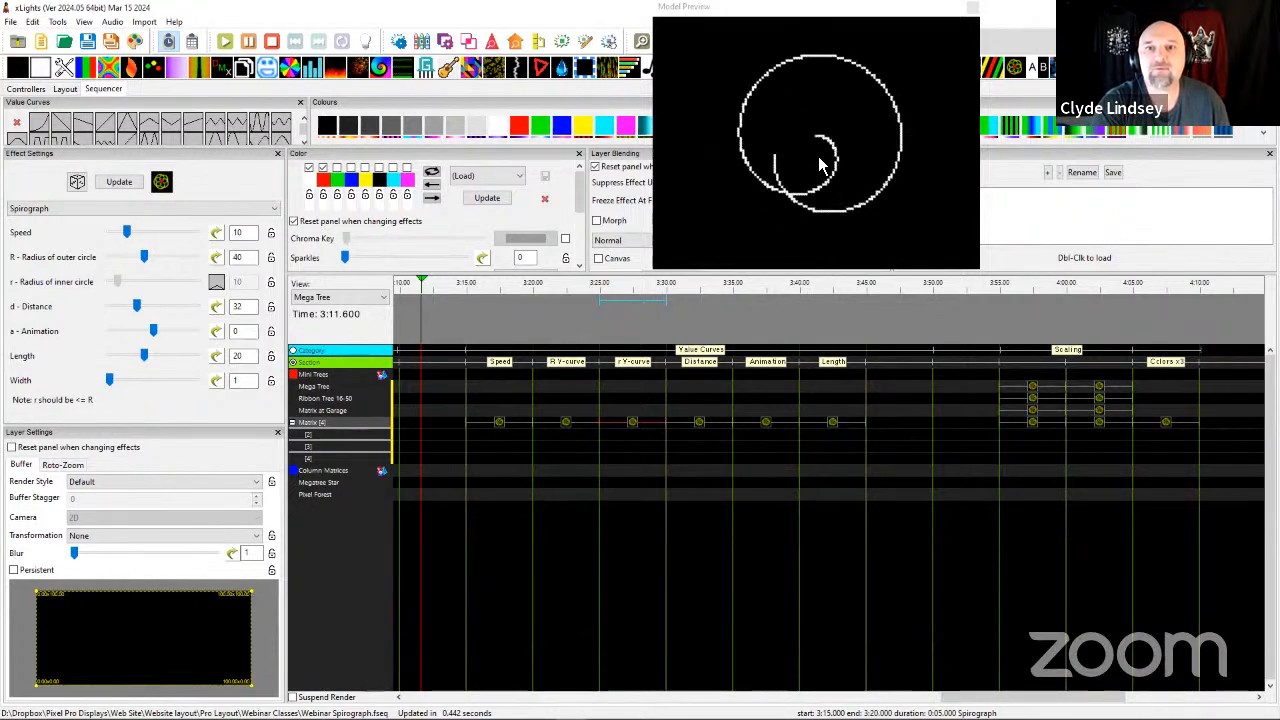
Turn off the 3:25 effect's inner circle radius value curve, reduce the radius to 6 and 4, and raise it to 5.
click(216, 284)
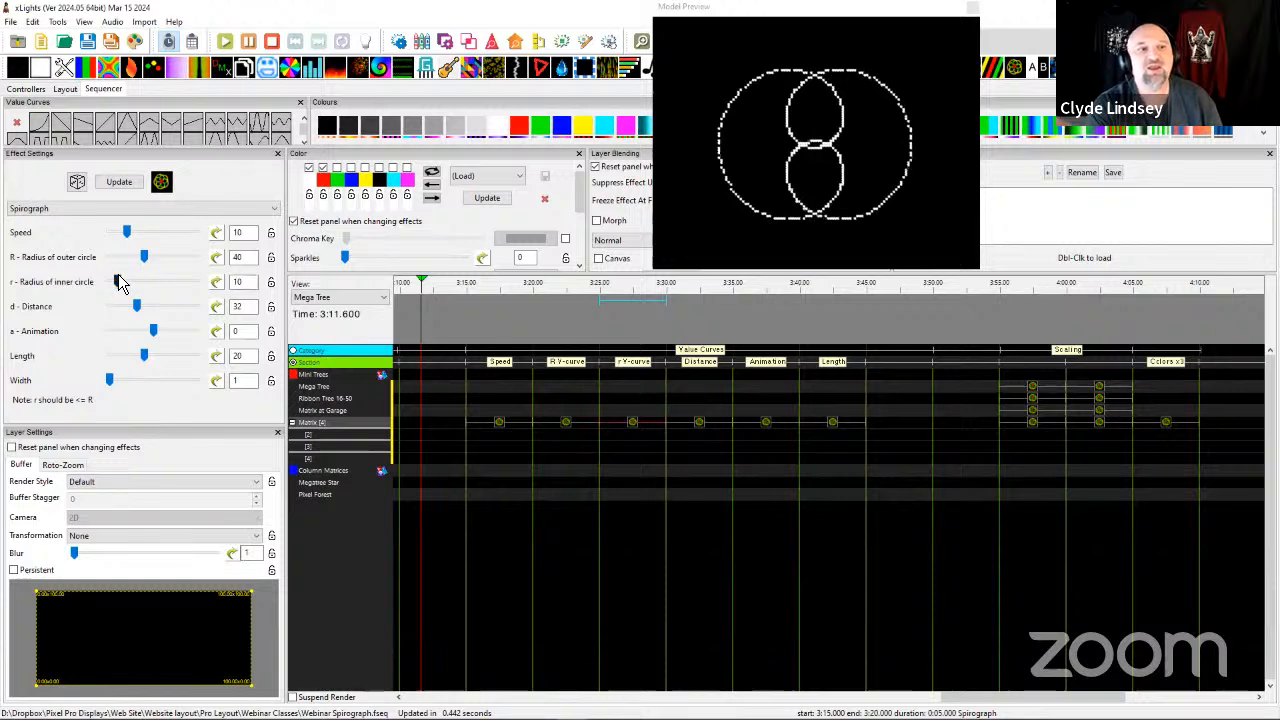
key(Left)
key(Left)
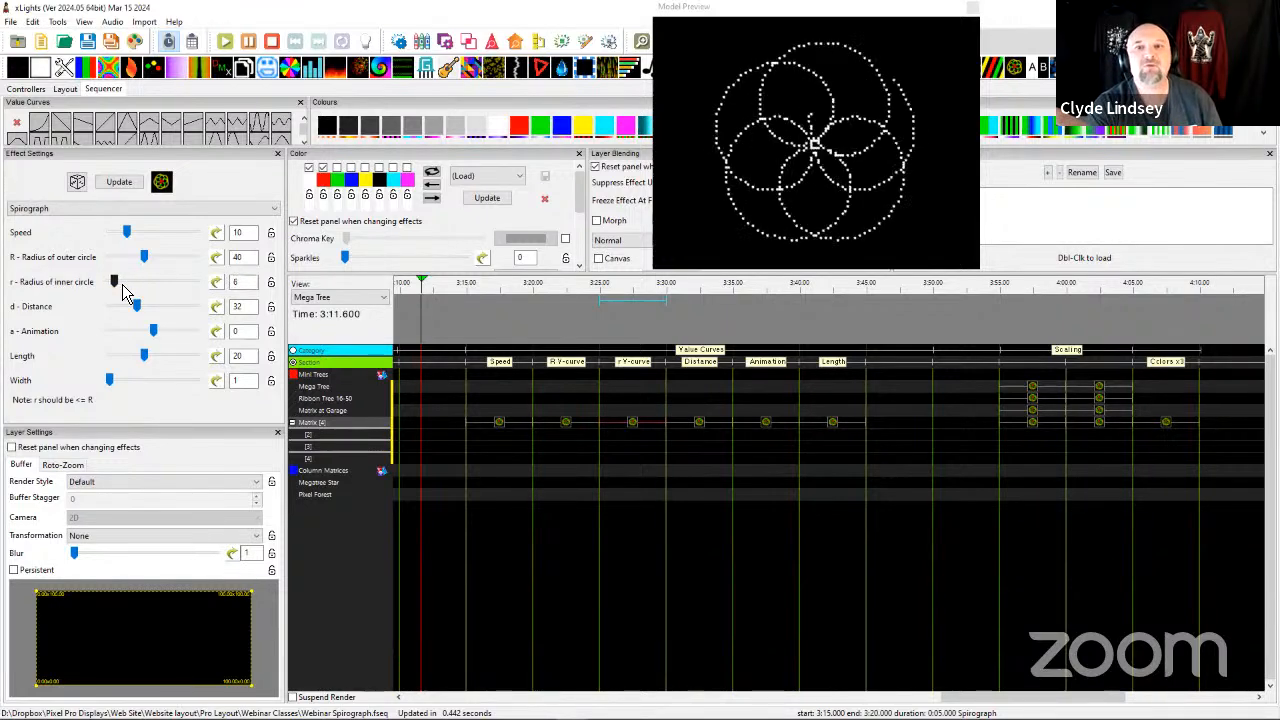
key(Left)
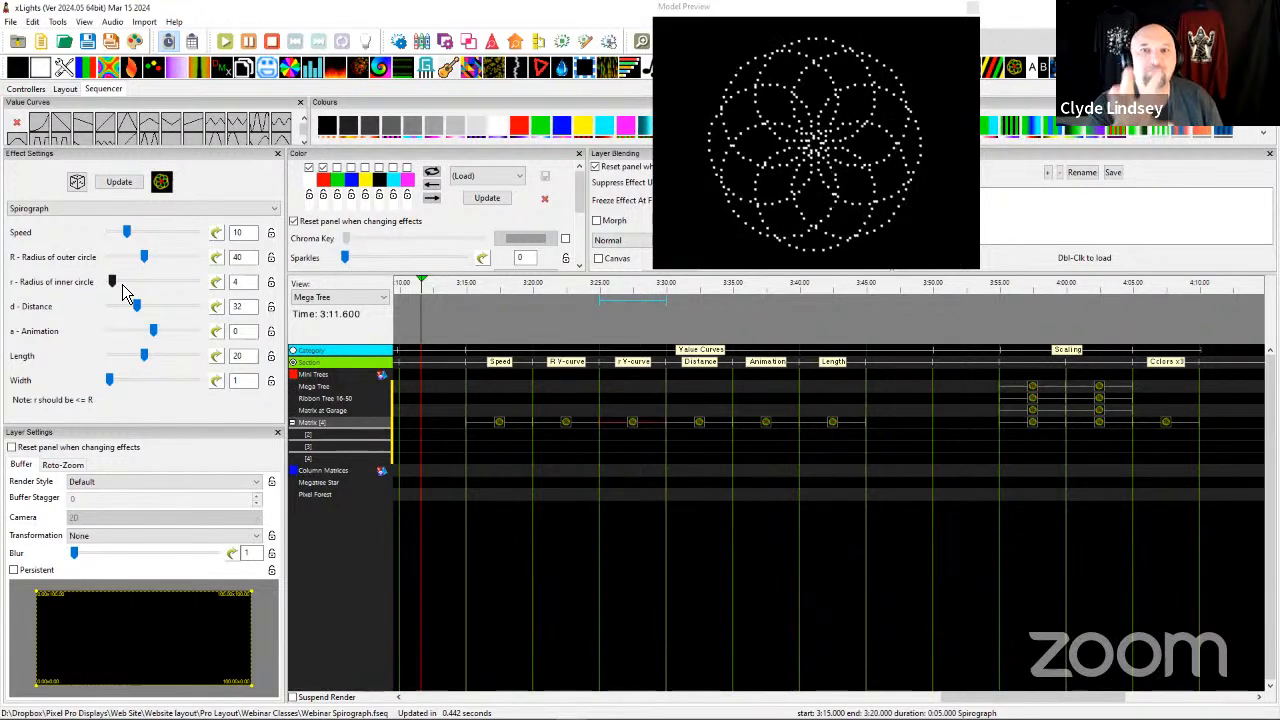
key(Right)
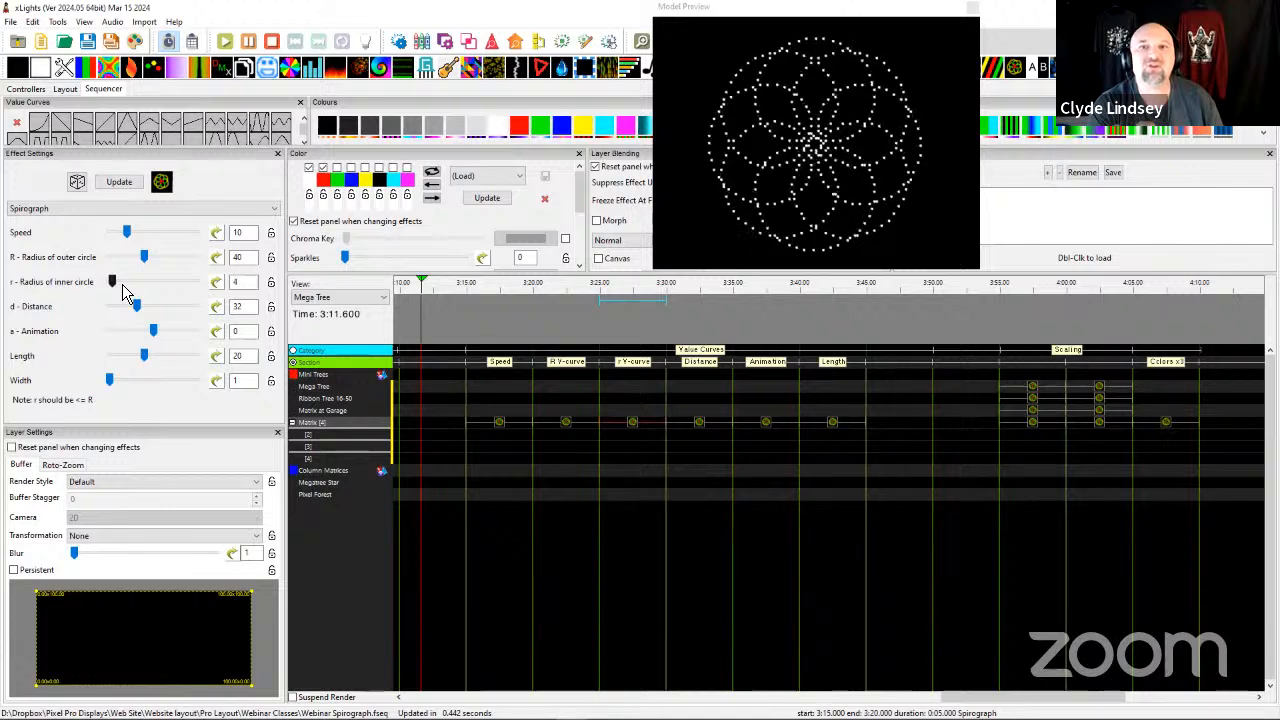
Re-enable the inner circle radius value curve as Ramp Up/Down with start level 3, mid level 5, and end level 3.
click(215, 285)
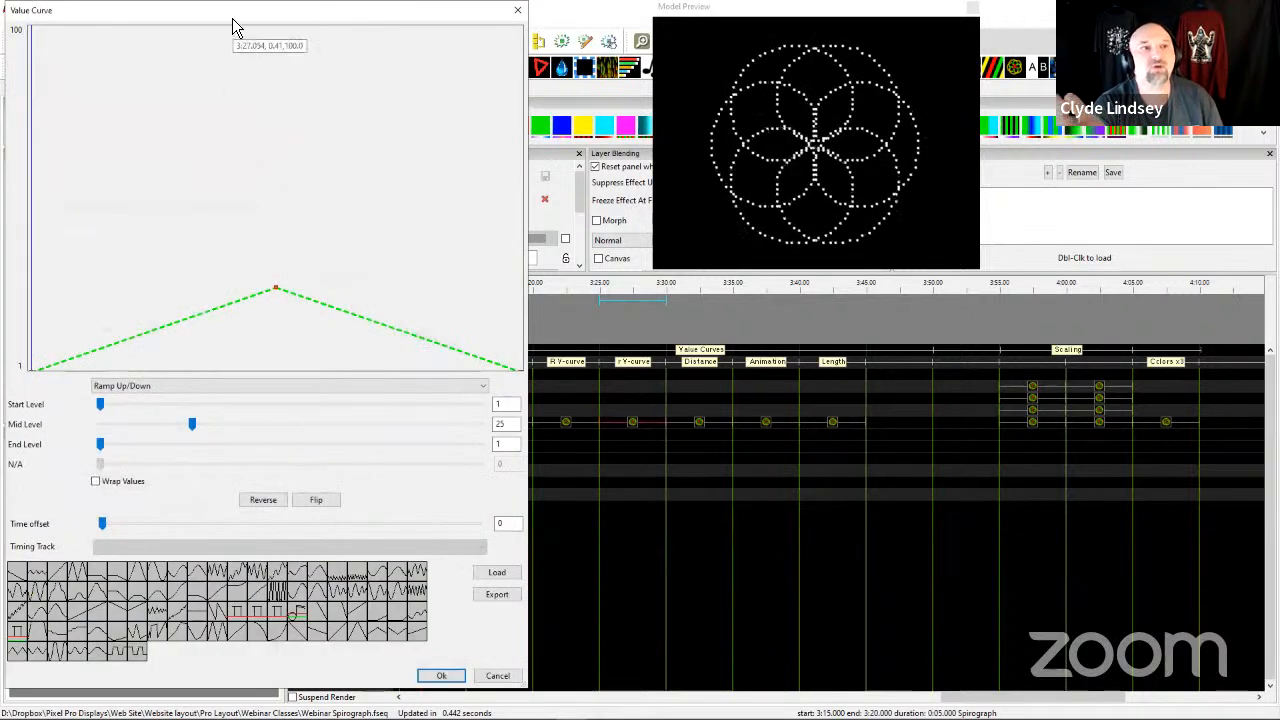
text(3)
key(Tab)
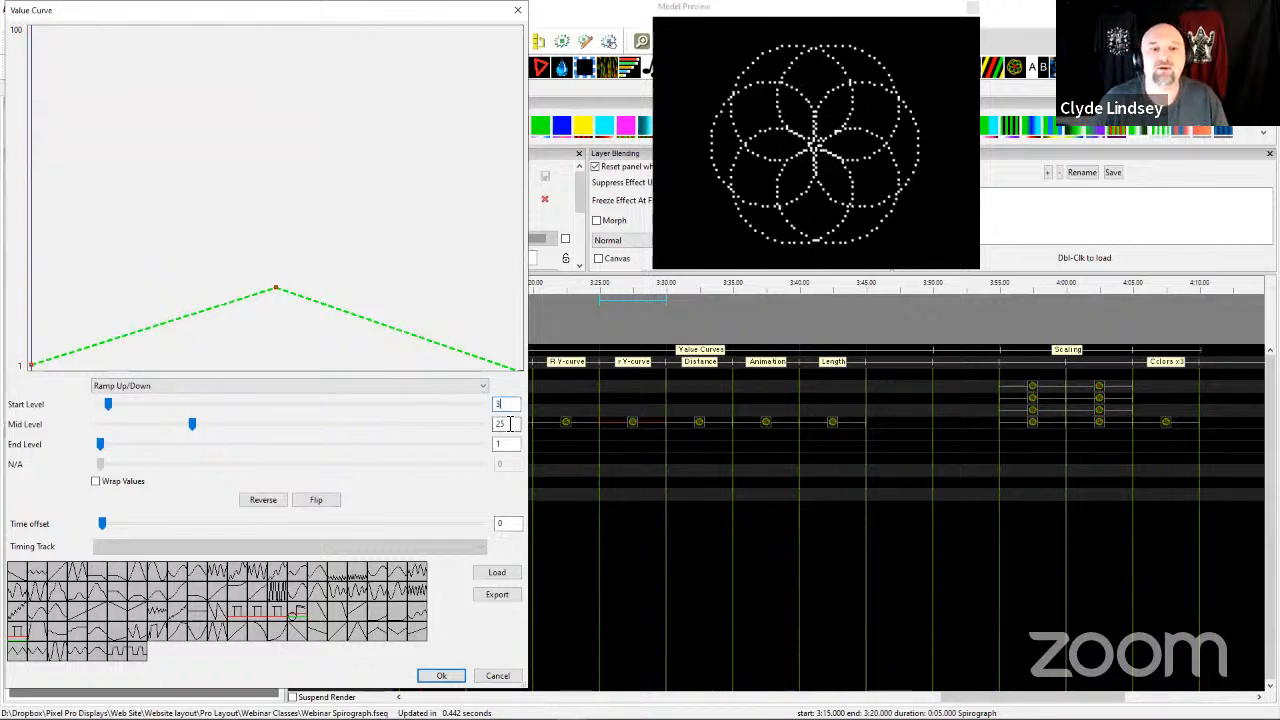
text(5)
key(Tab)
text(3)
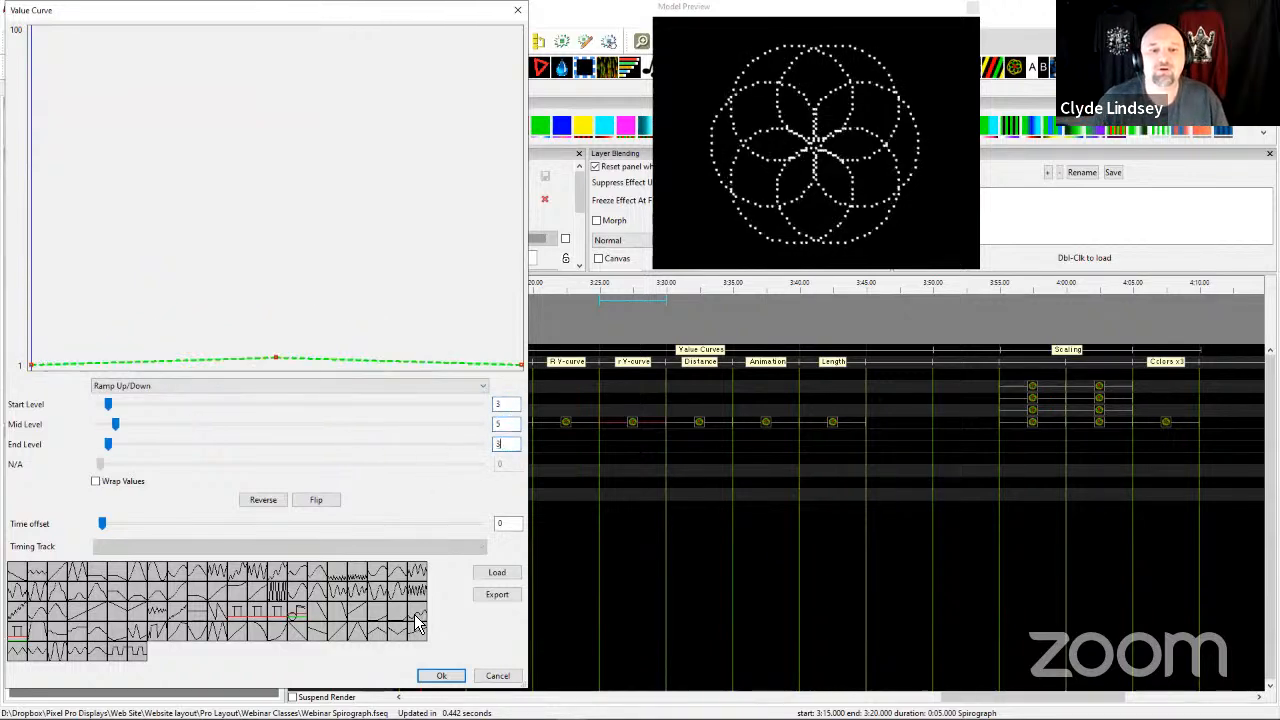
click(442, 677)
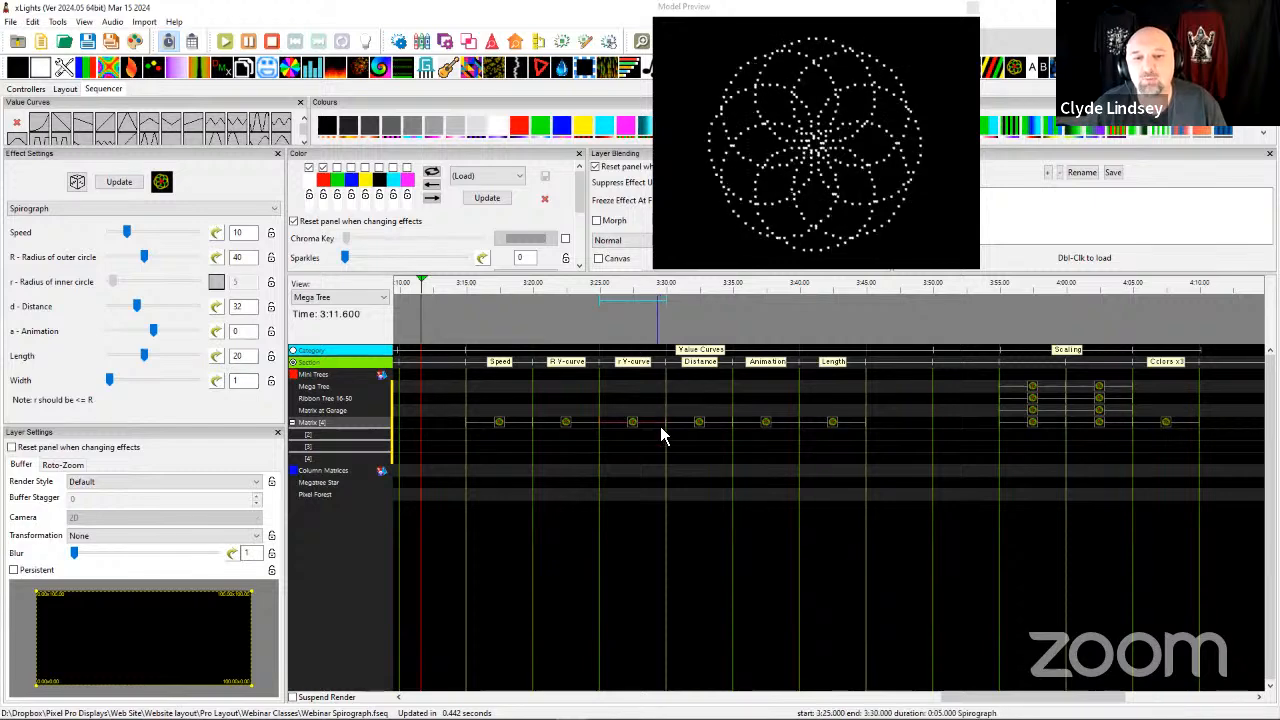
Shorten the 3:25 Matrix effect to about one second and stretch its end back to 3:30.
drag(660, 424, 603, 434)
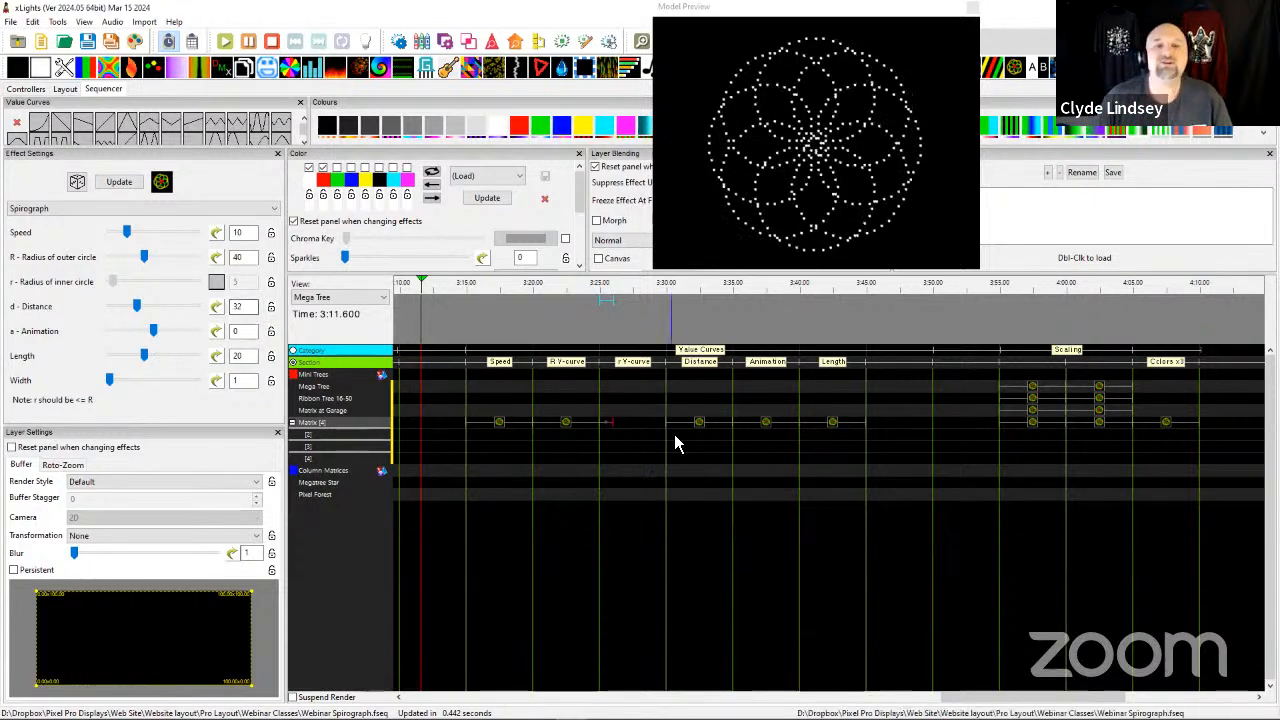
drag(612, 421, 665, 425)
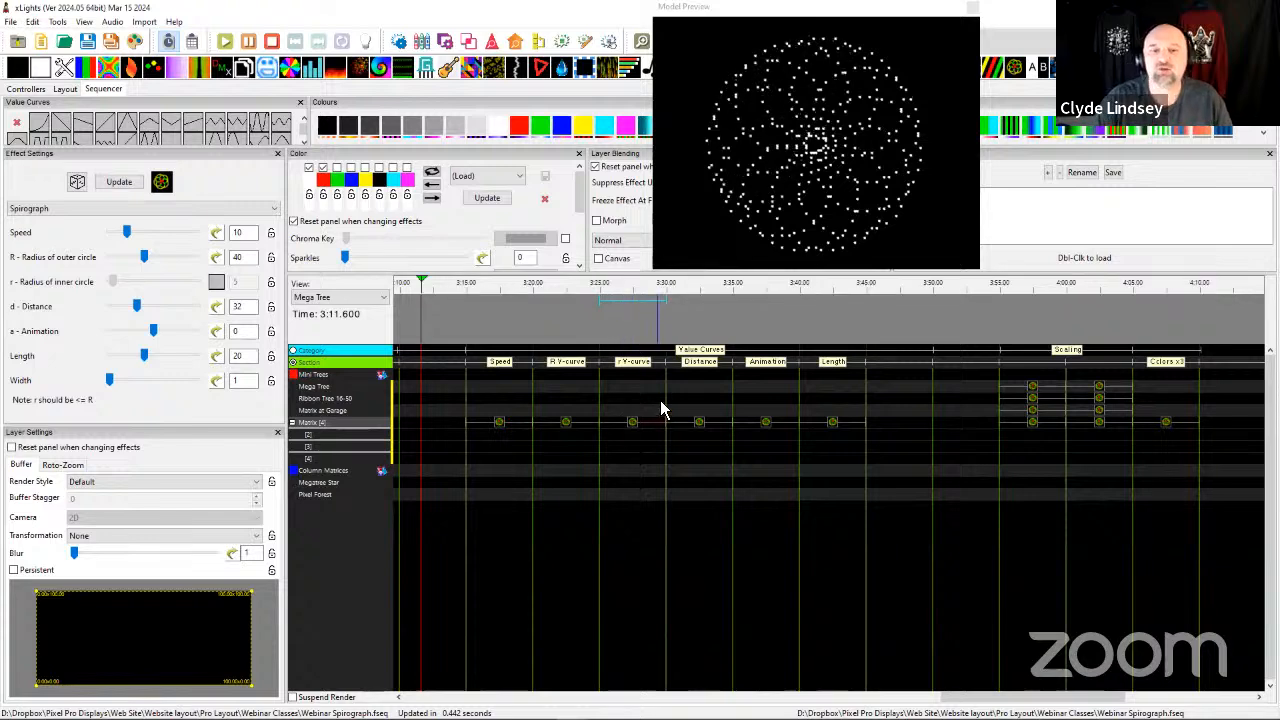
On the 3:30 Matrix effect, turn off the animation value curve and apply the descending Ramp preset to the distance curve.
click(694, 421)
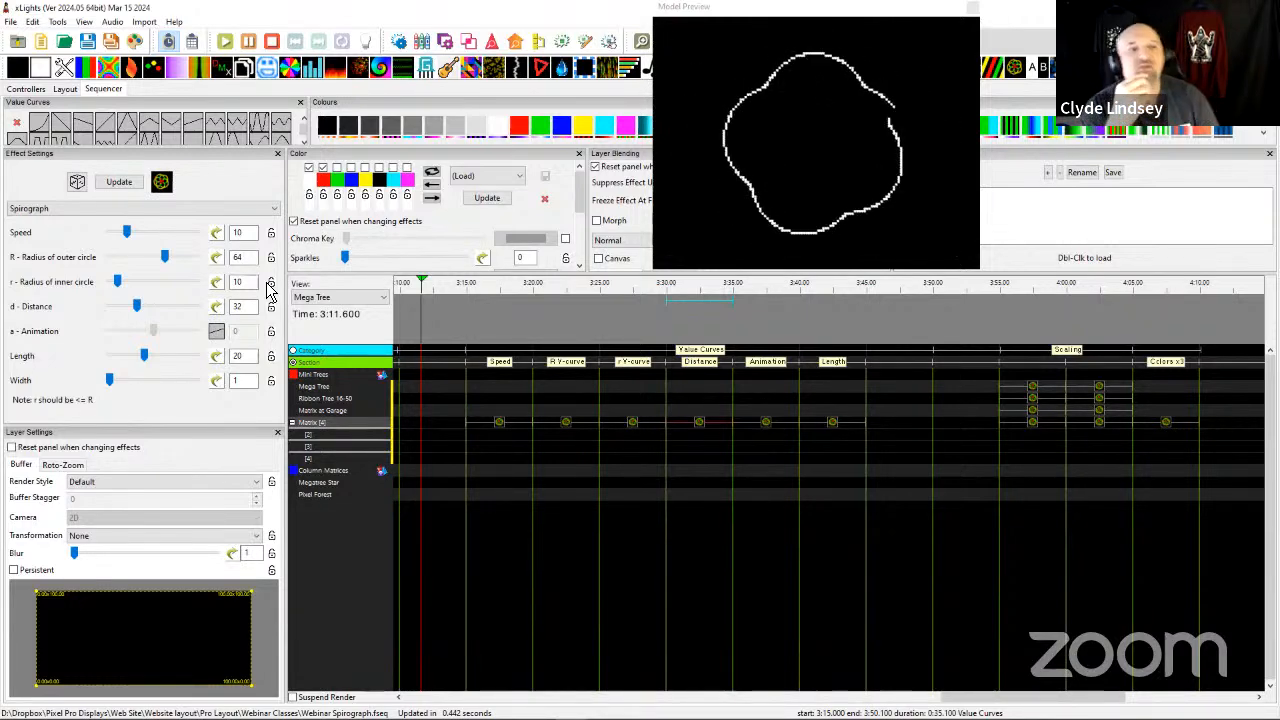
click(762, 424)
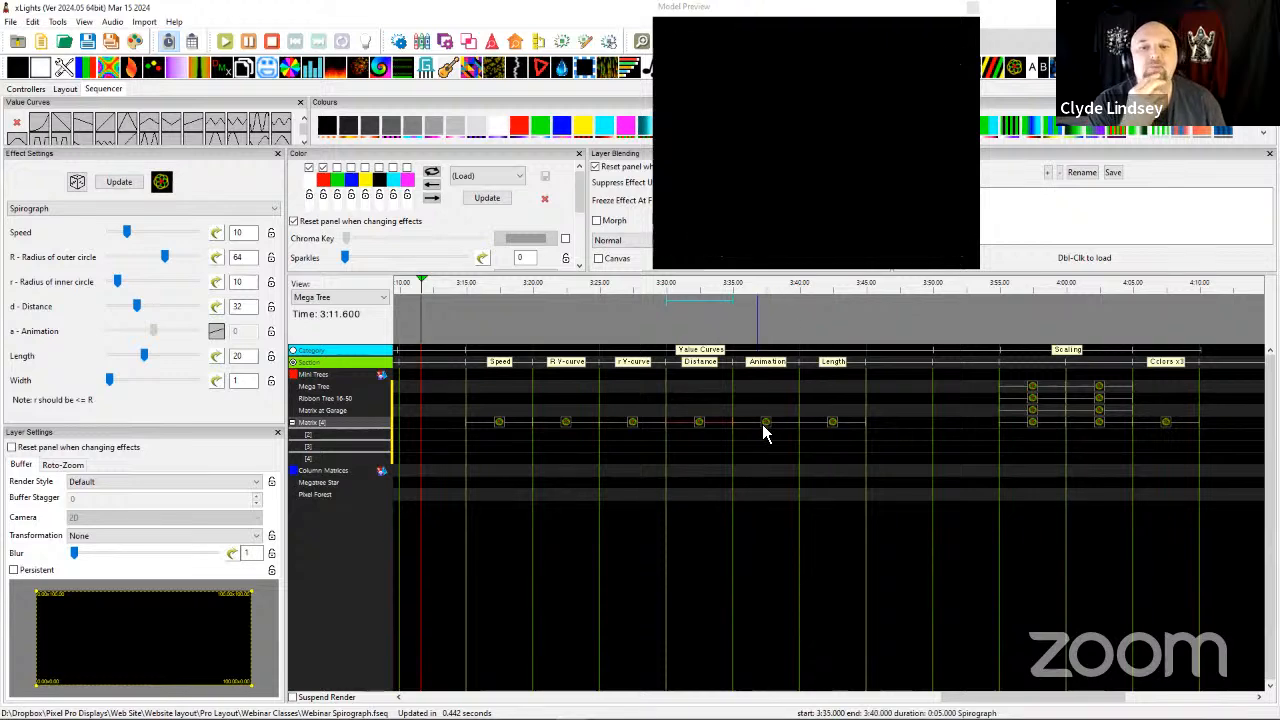
click(700, 425)
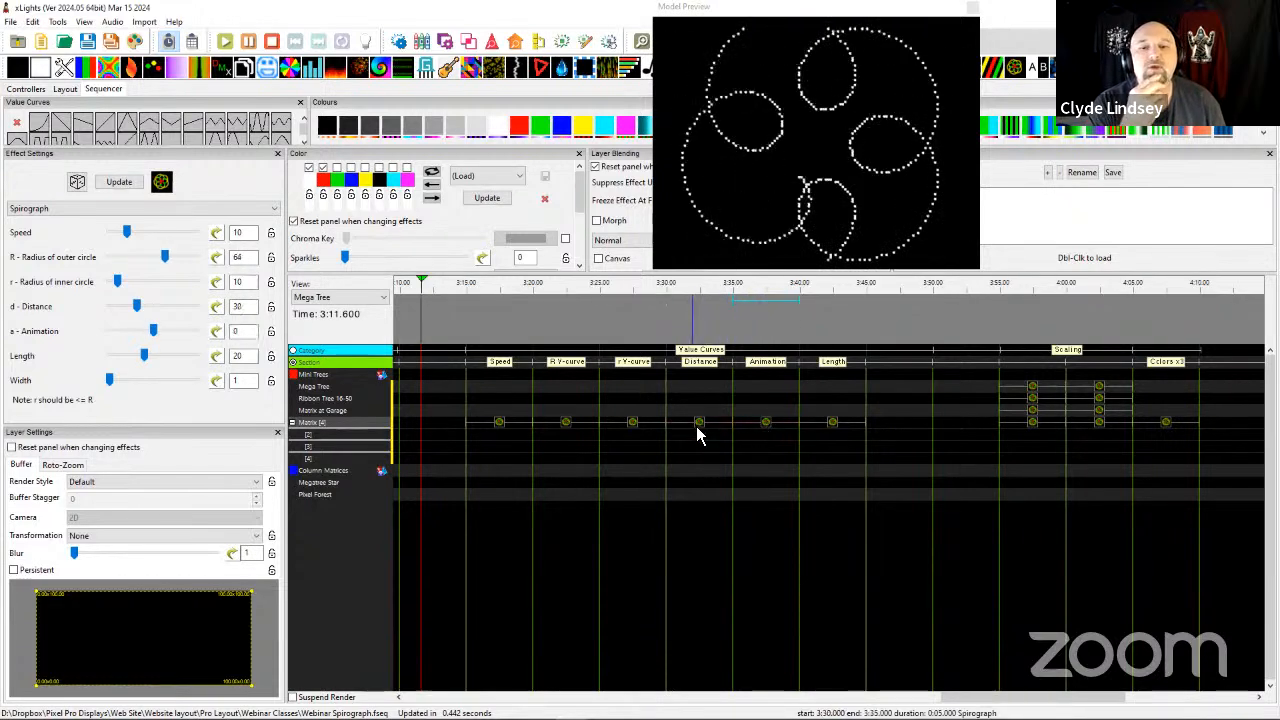
click(221, 331)
click(218, 312)
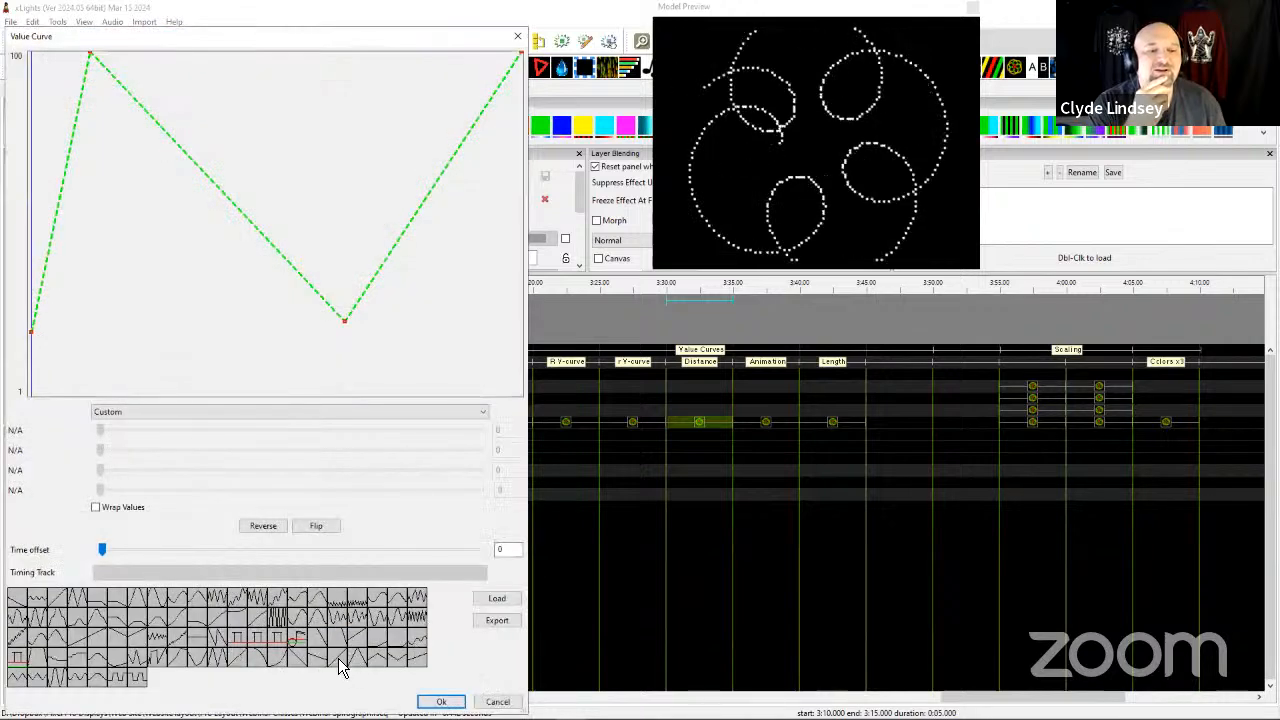
click(342, 668)
click(441, 701)
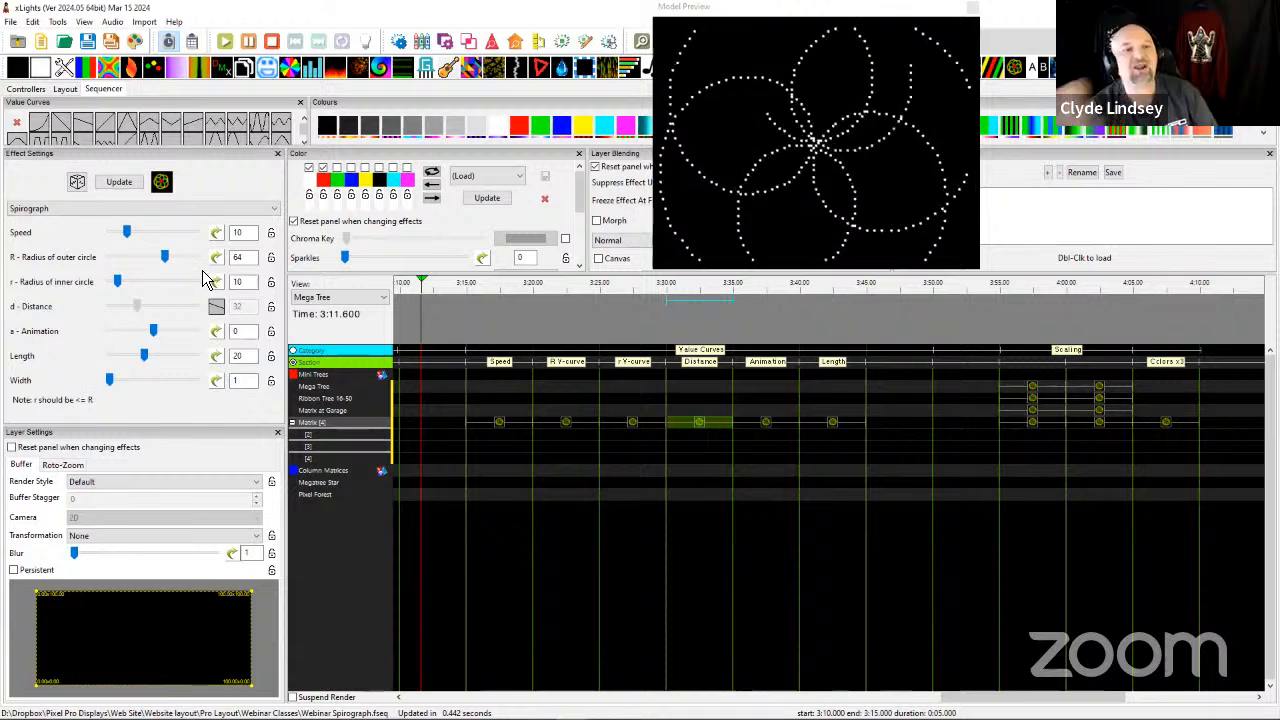
Turn the 3:30 effect's distance value curve off for comparison, reopen it, and accept the Ramp curve's start and end levels.
click(217, 308)
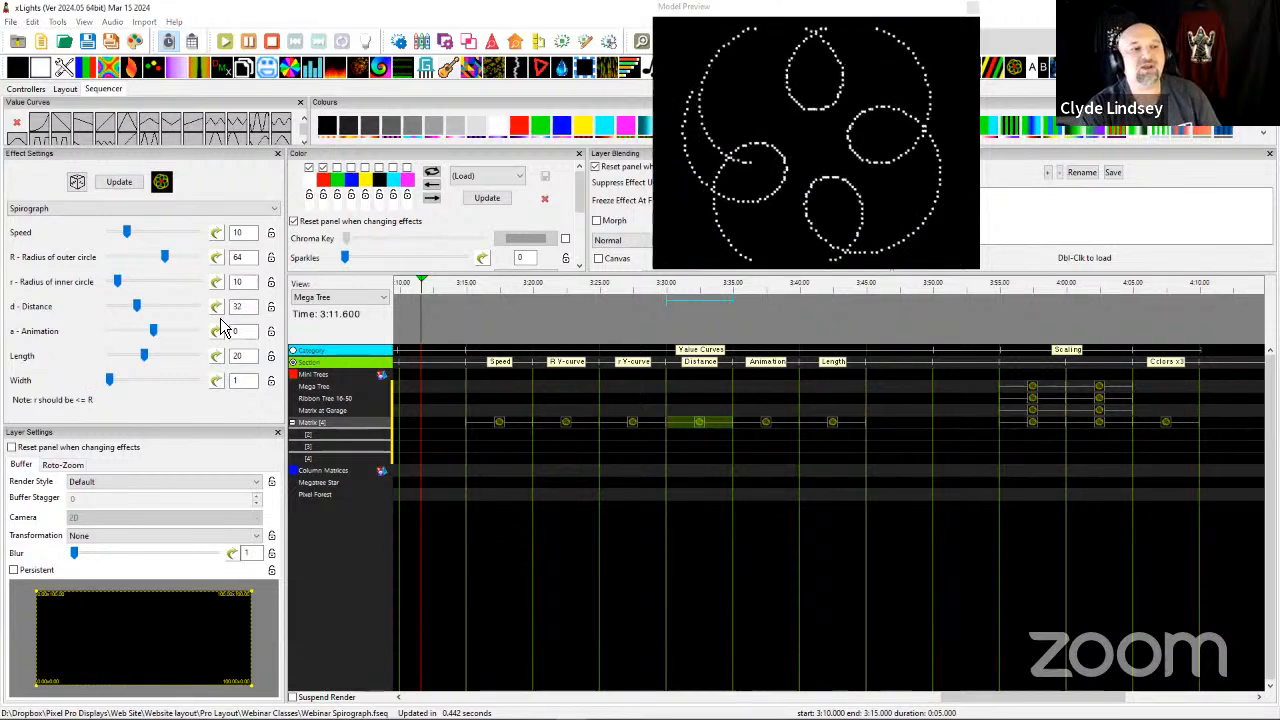
click(219, 316)
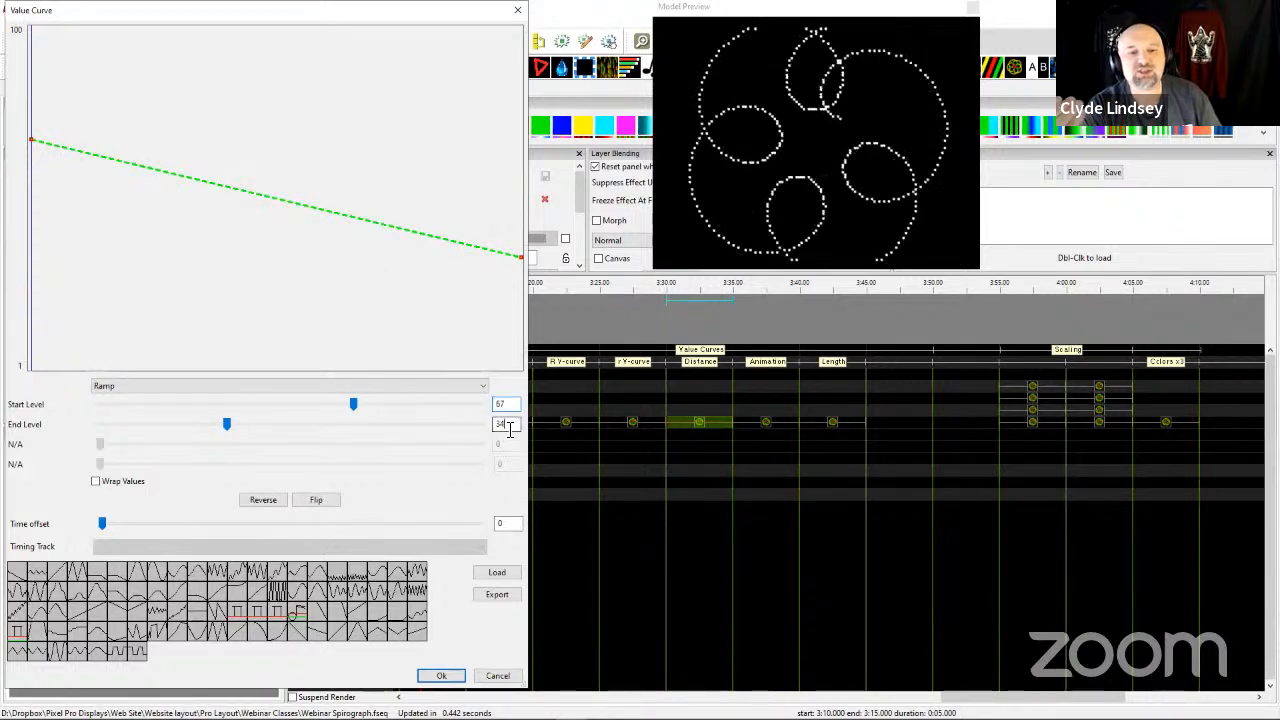
click(440, 675)
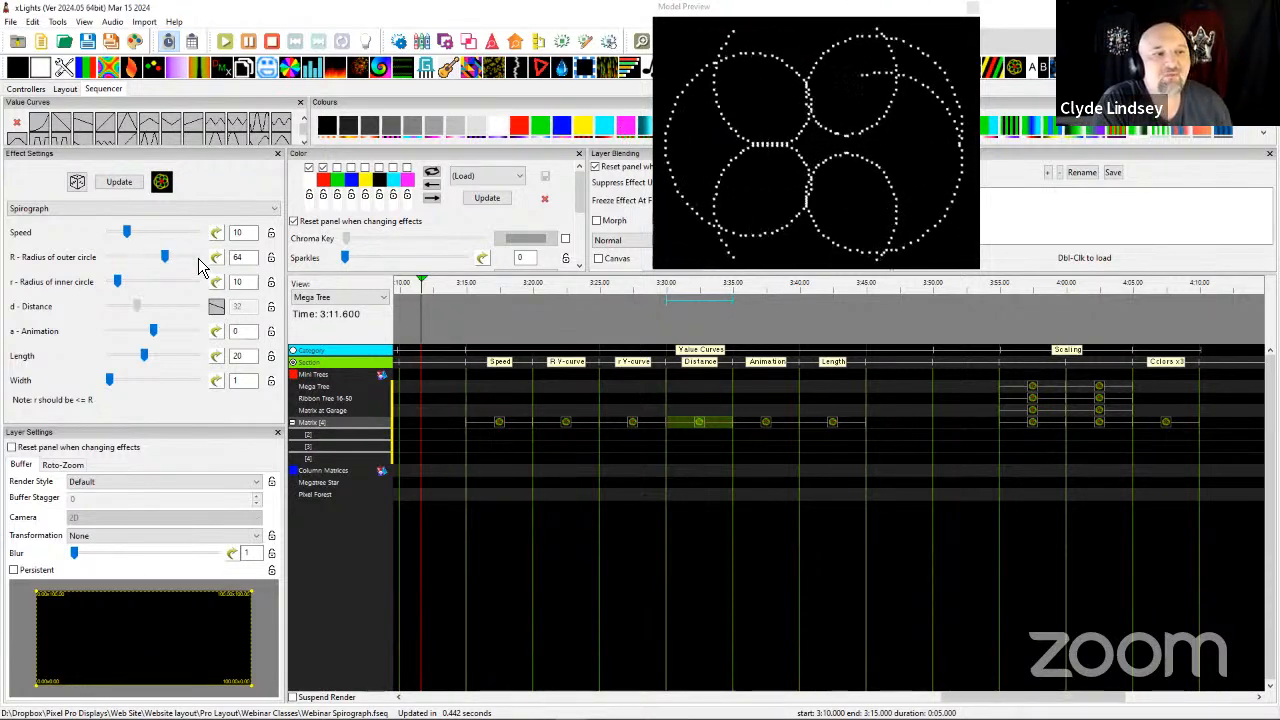
Check the outer and inner circle radius values of the 3:30 effect and compare its playback with the 3:25 effect.
double_click(238, 257)
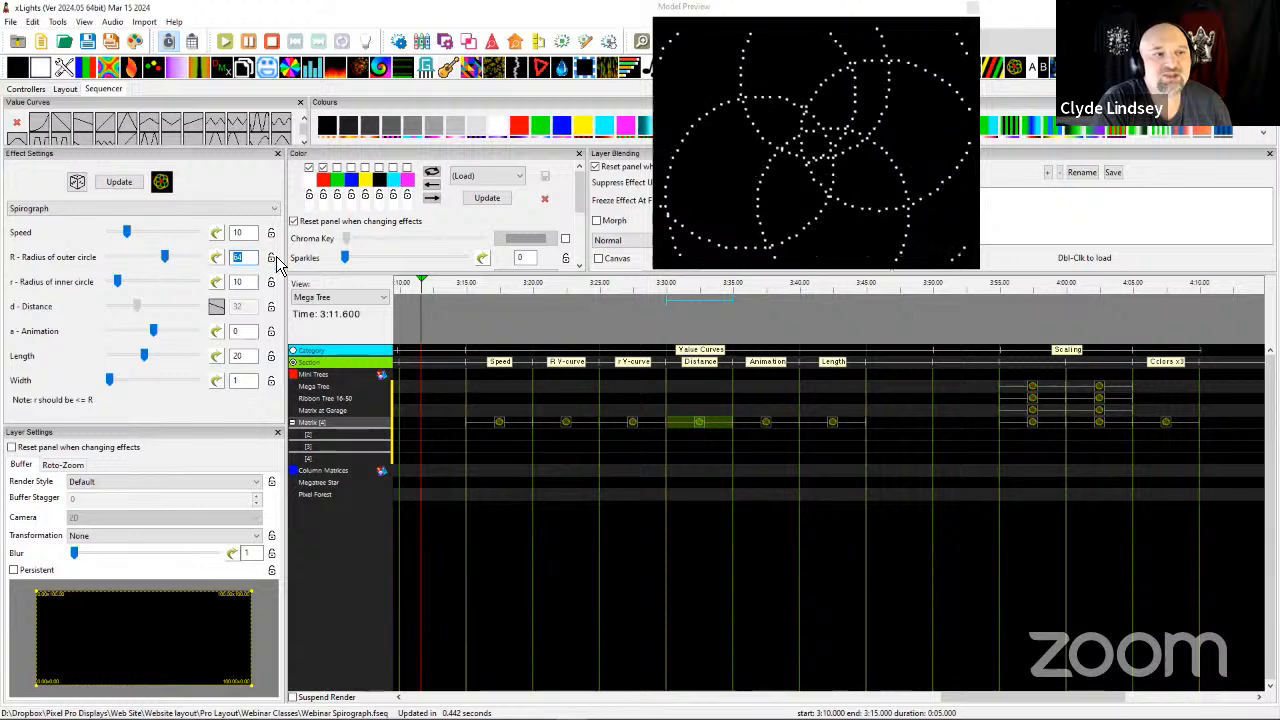
double_click(237, 282)
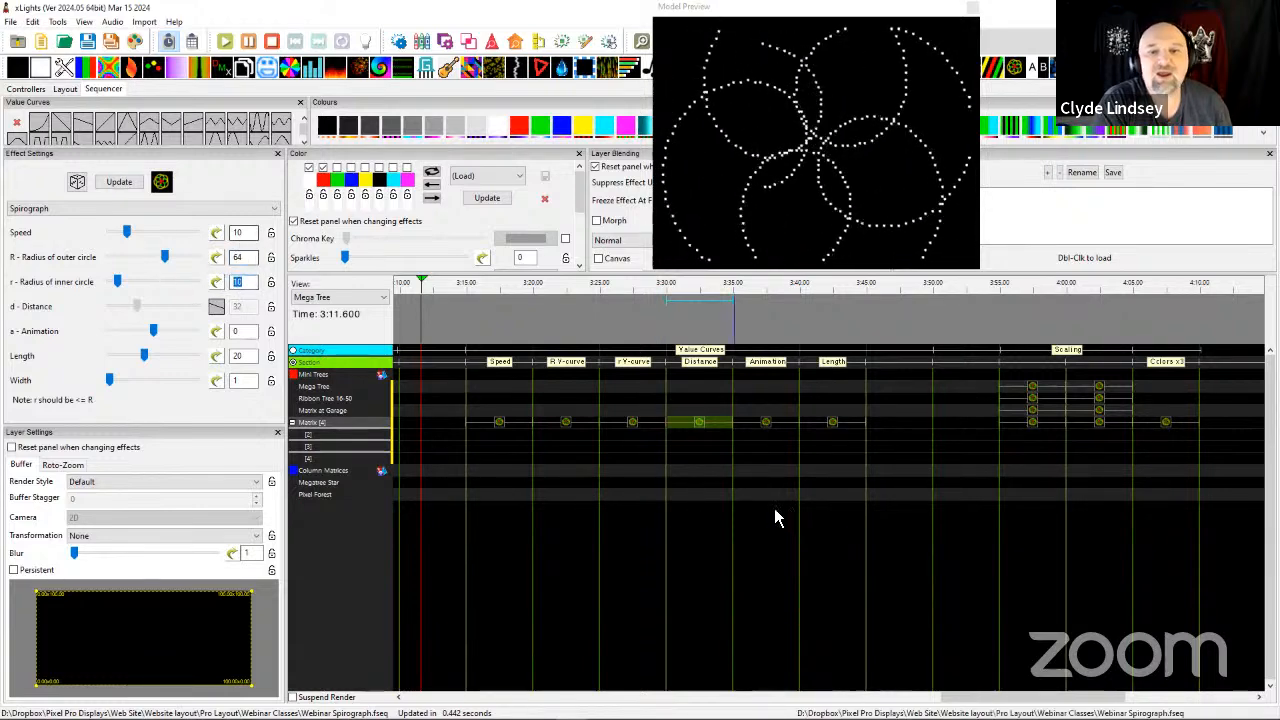
click(636, 428)
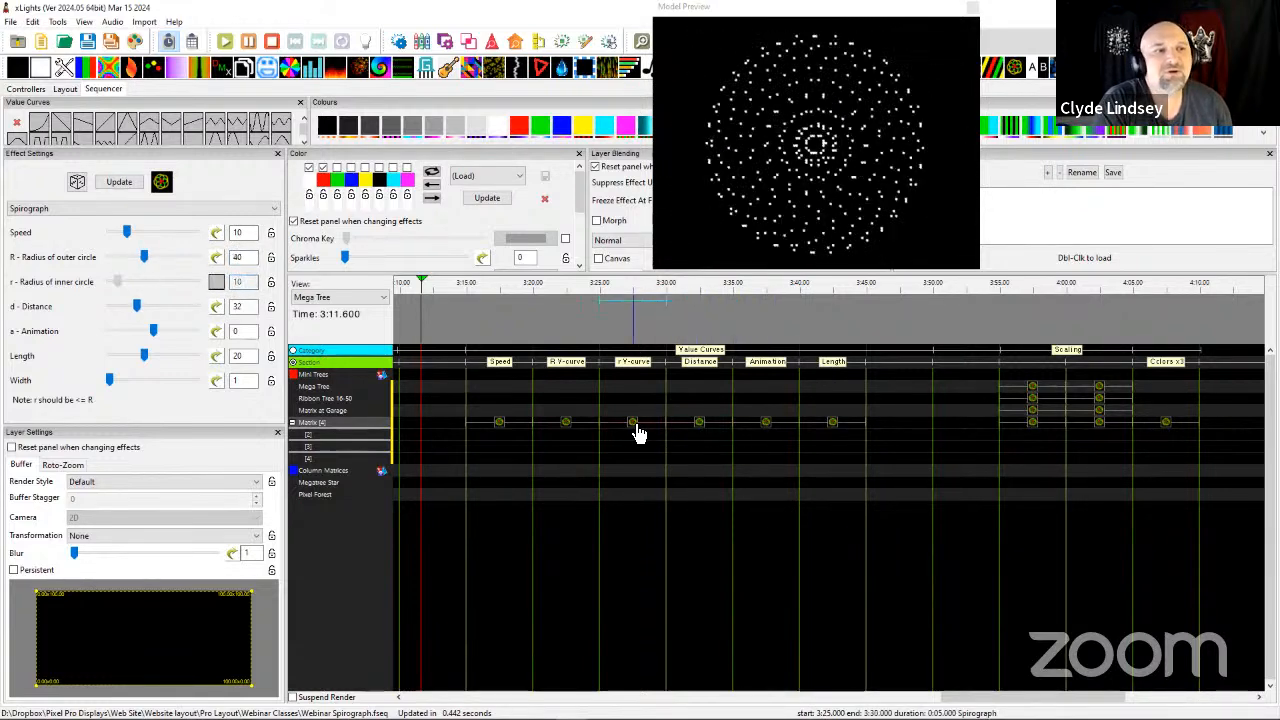
click(680, 430)
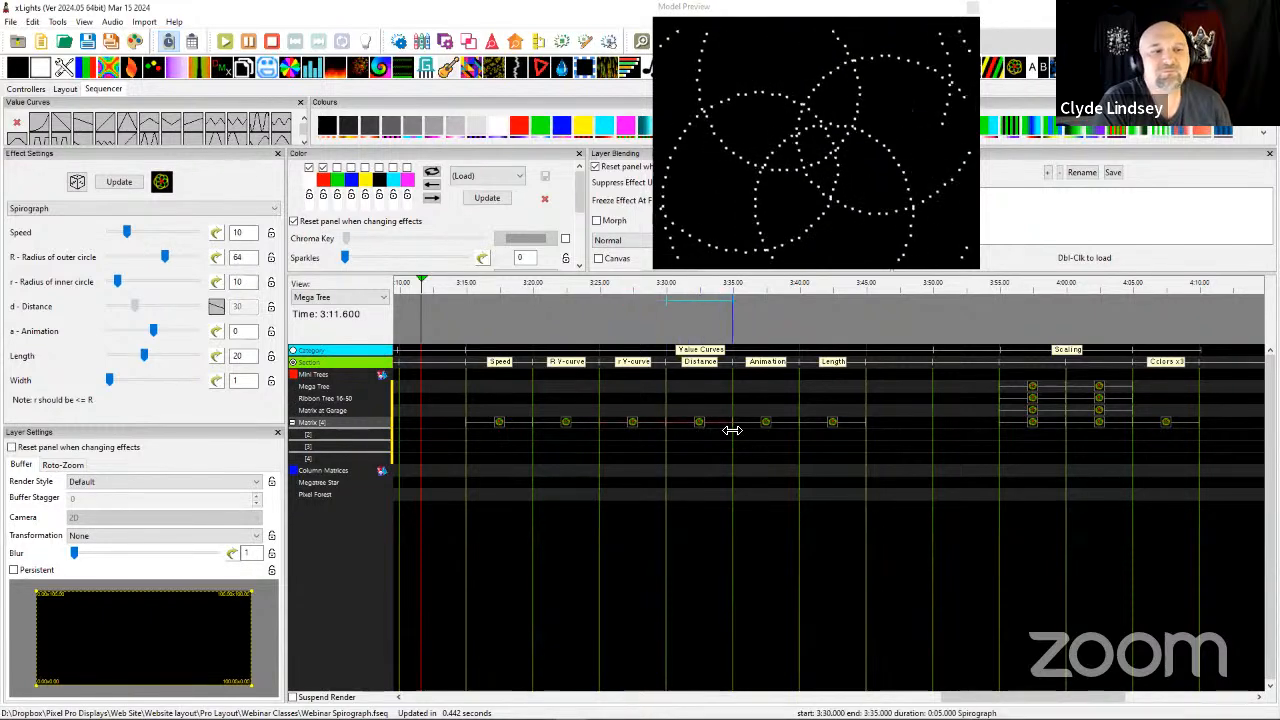
Select the Matrix Spirograph effect at 3:35 and enable its animation value curve as a Ramp from 0 to 3.
click(772, 430)
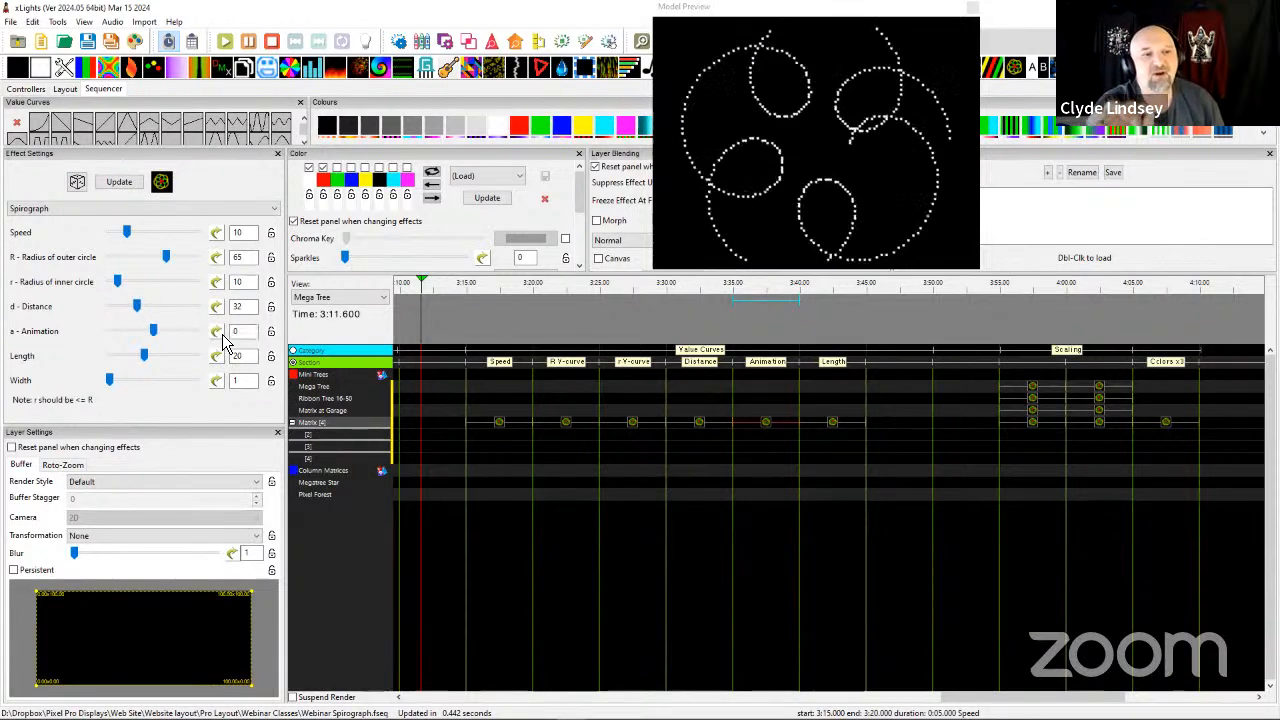
click(217, 332)
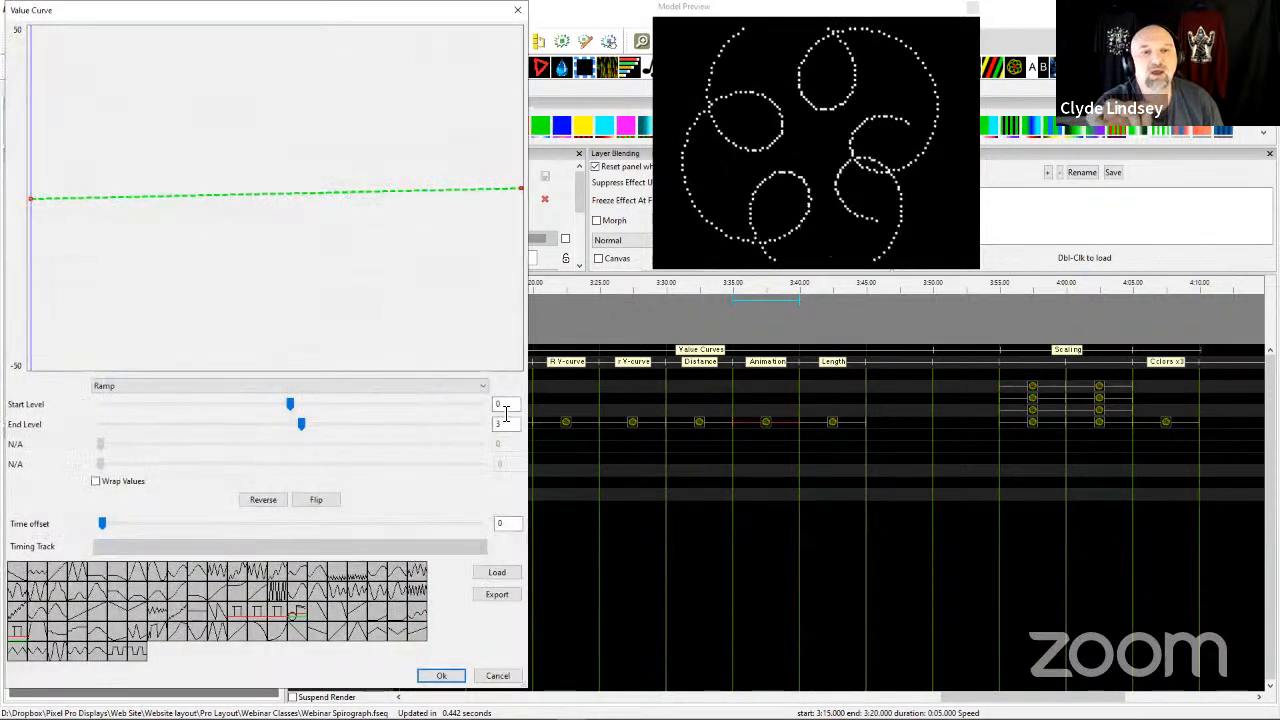
double_click(505, 424)
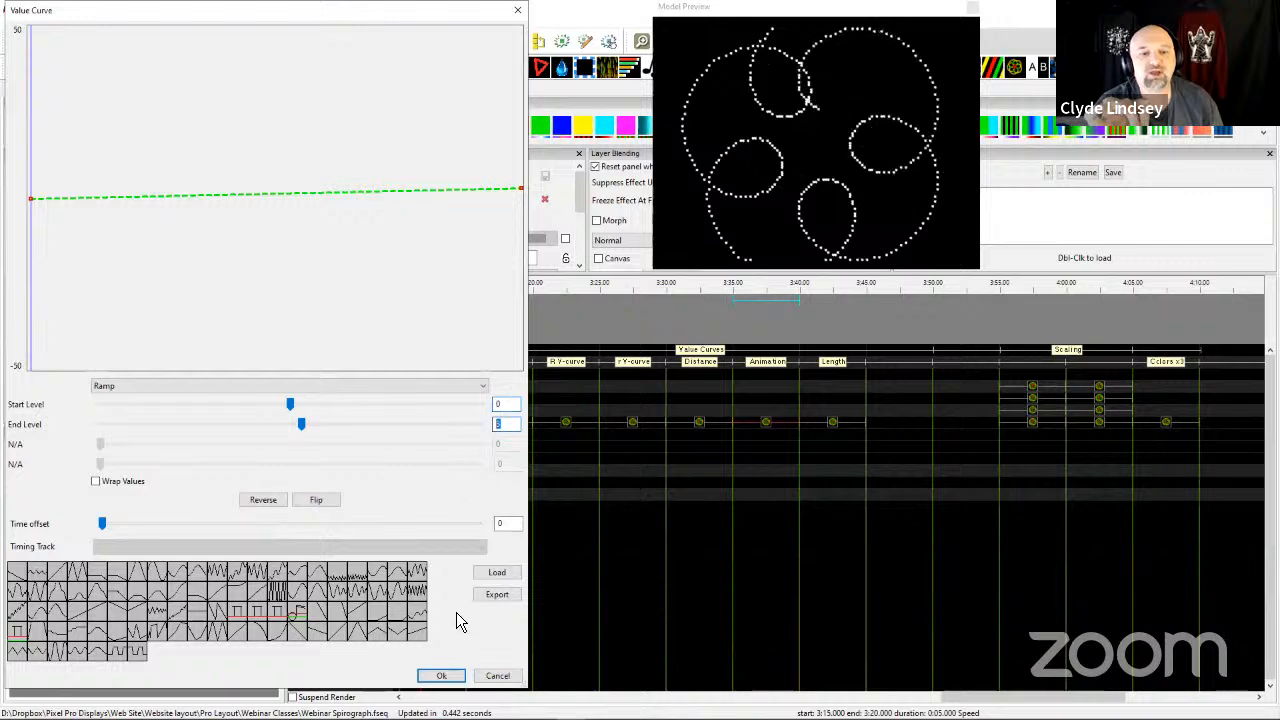
click(441, 676)
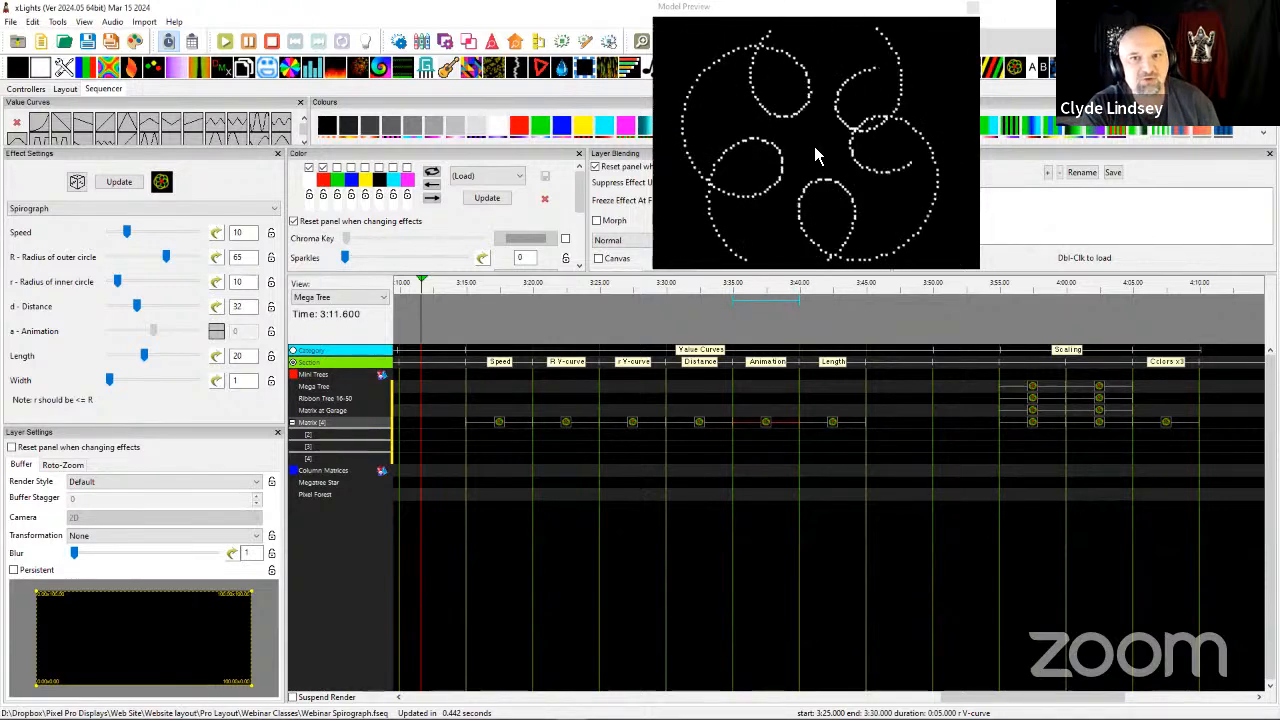
Toggle the length value curve of the 3:40 Matrix effect off, reopen it to review the Ramp levels, and accept it.
click(832, 429)
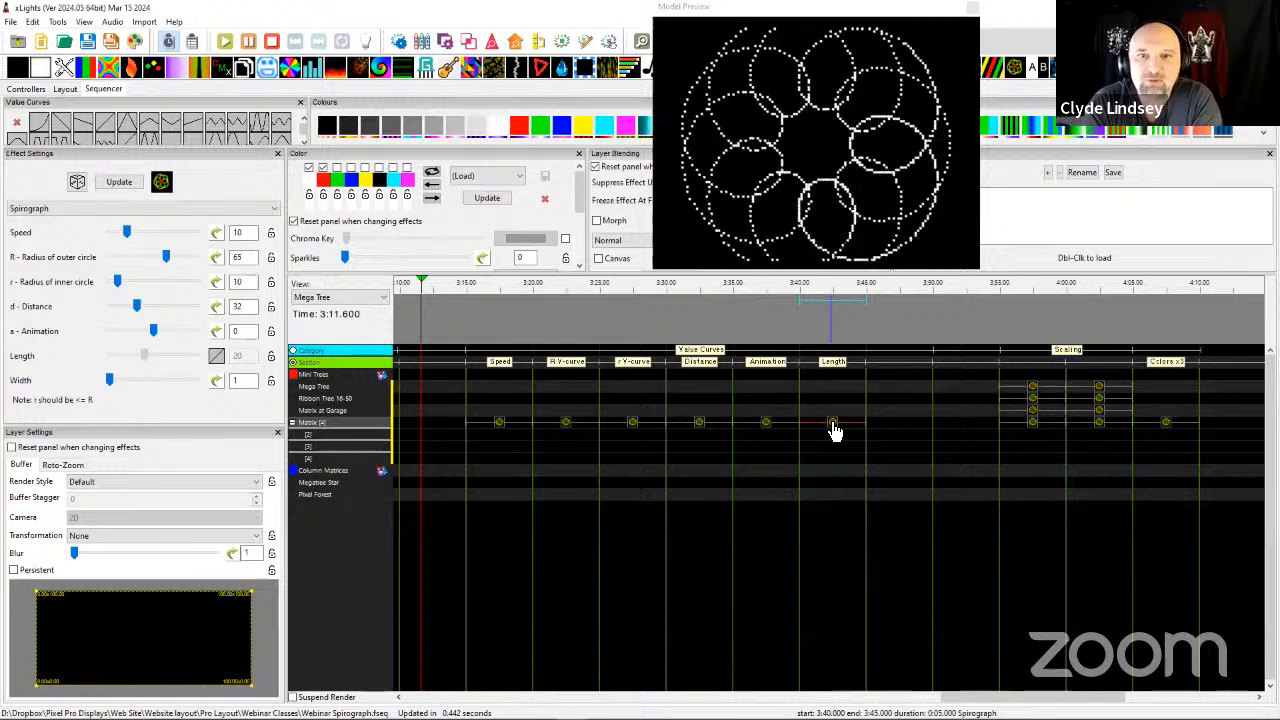
click(217, 357)
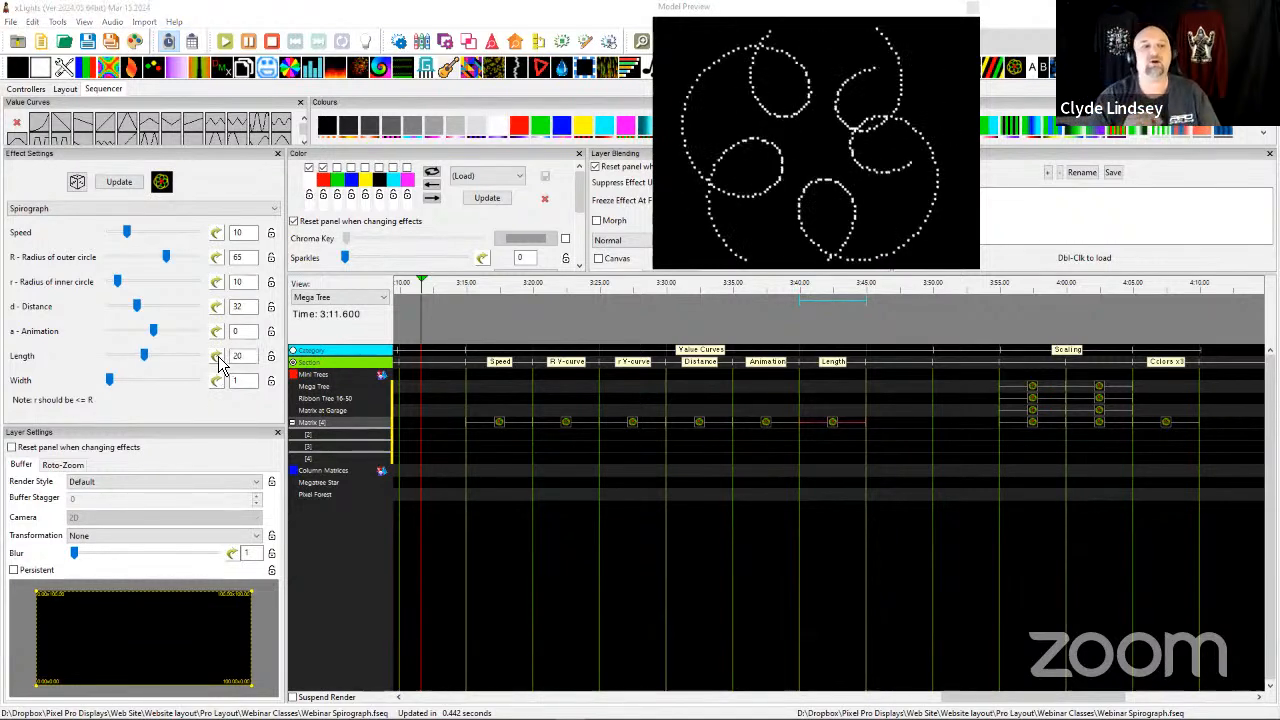
click(217, 358)
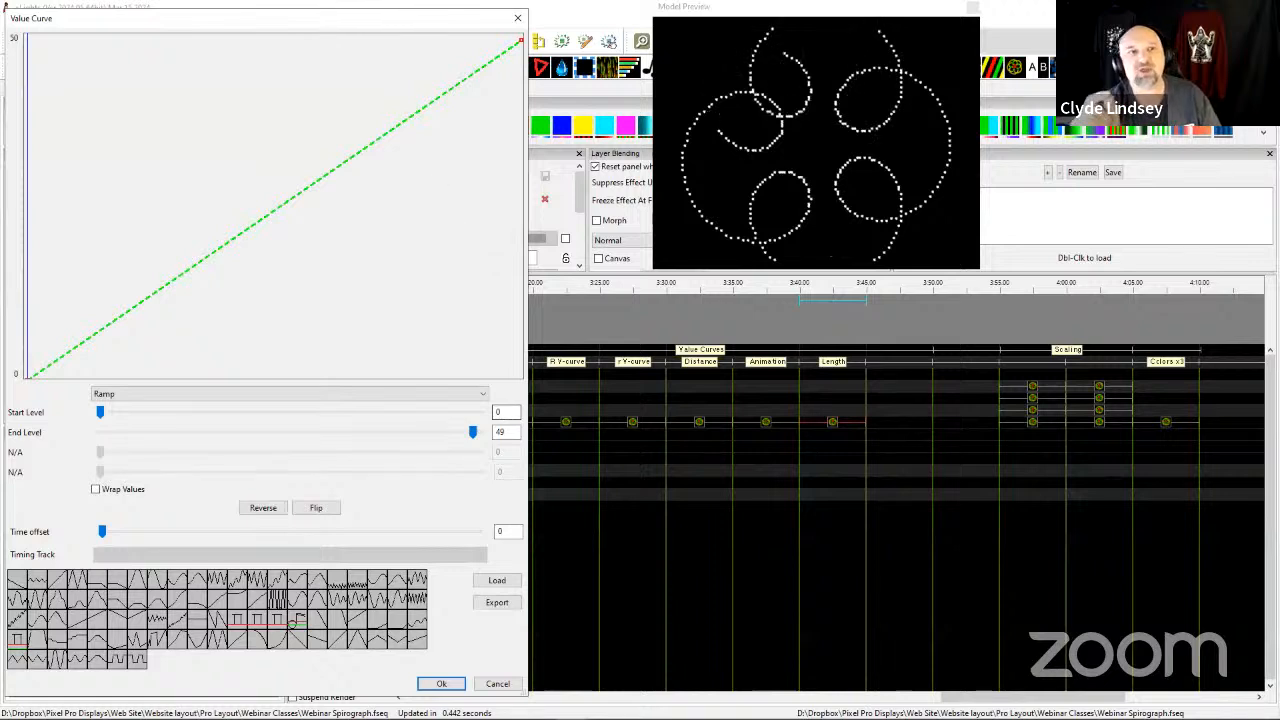
drag(110, 14, 172, 28)
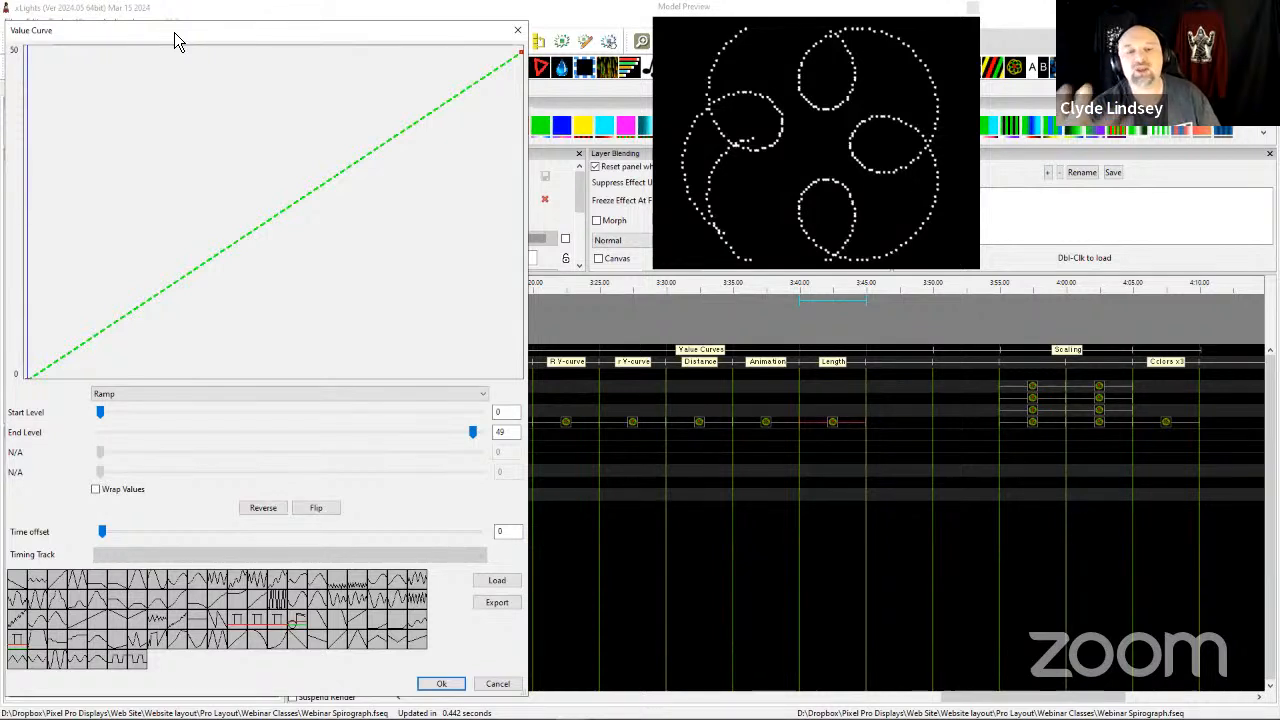
drag(174, 32, 231, 26)
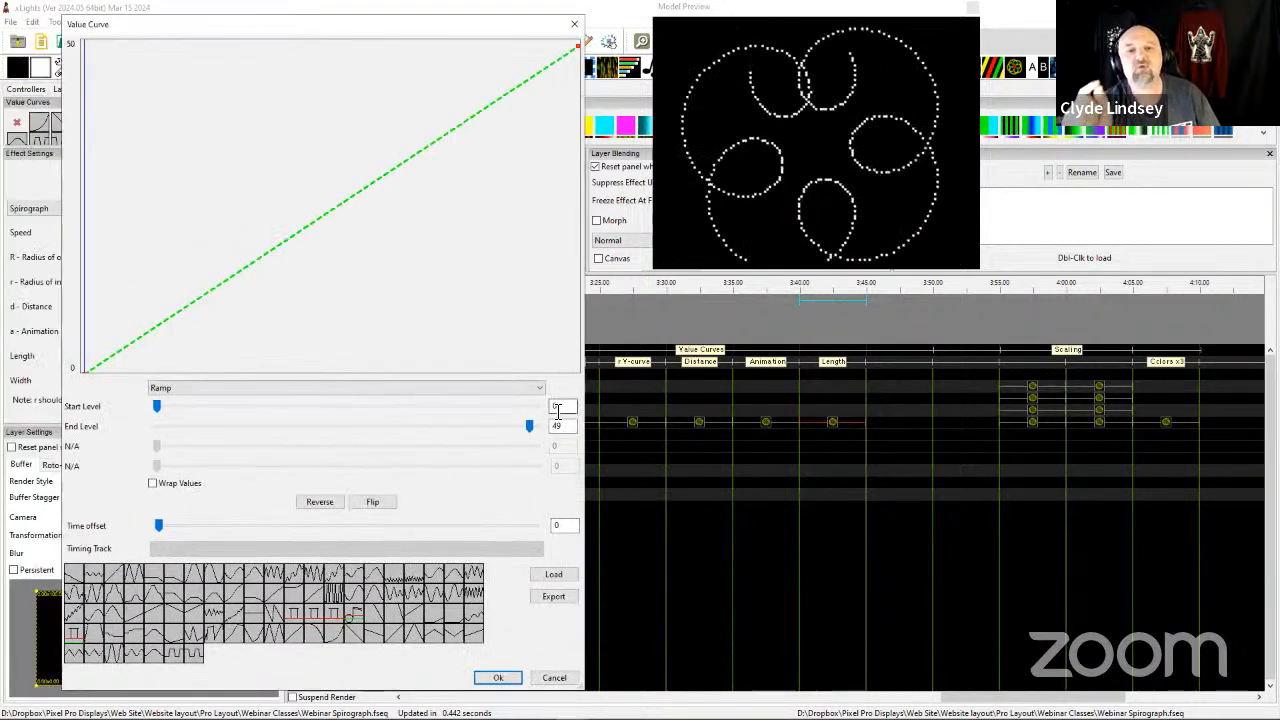
click(505, 682)
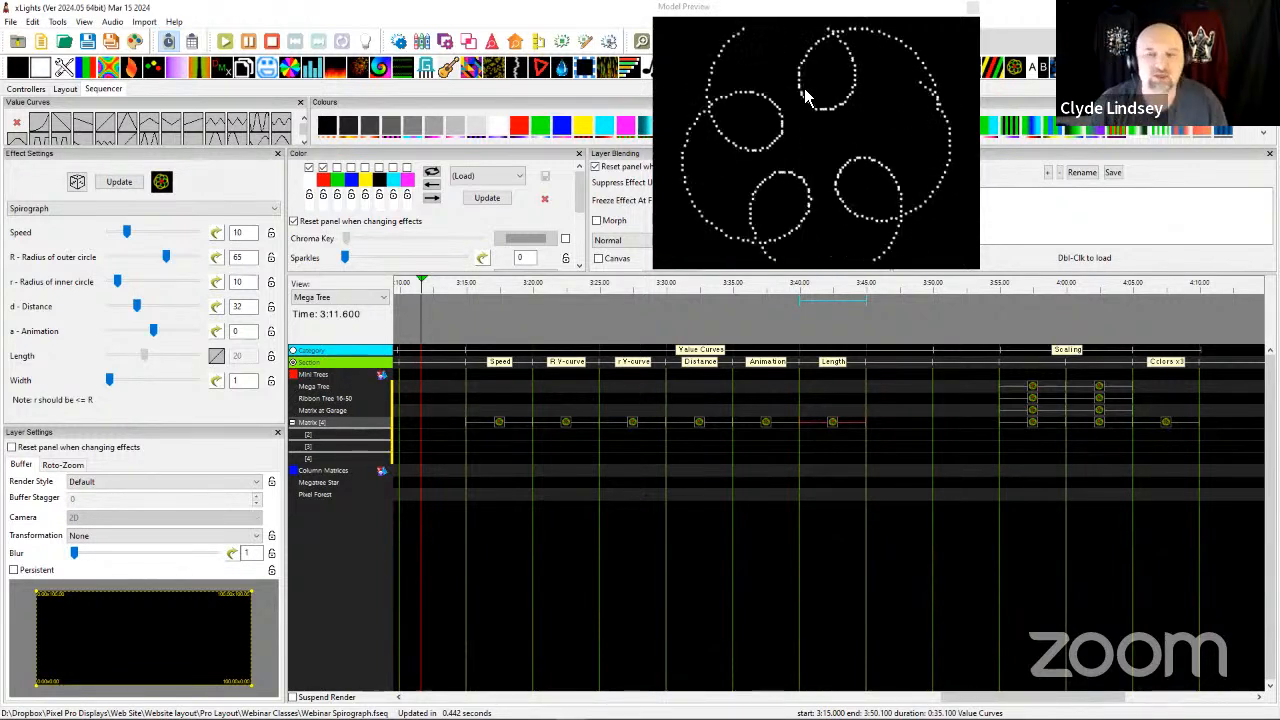
Bring the timeline's Scaling section into view and dock the floating Model Preview back into the sequencer layout.
scroll(715, 430, right, 3)
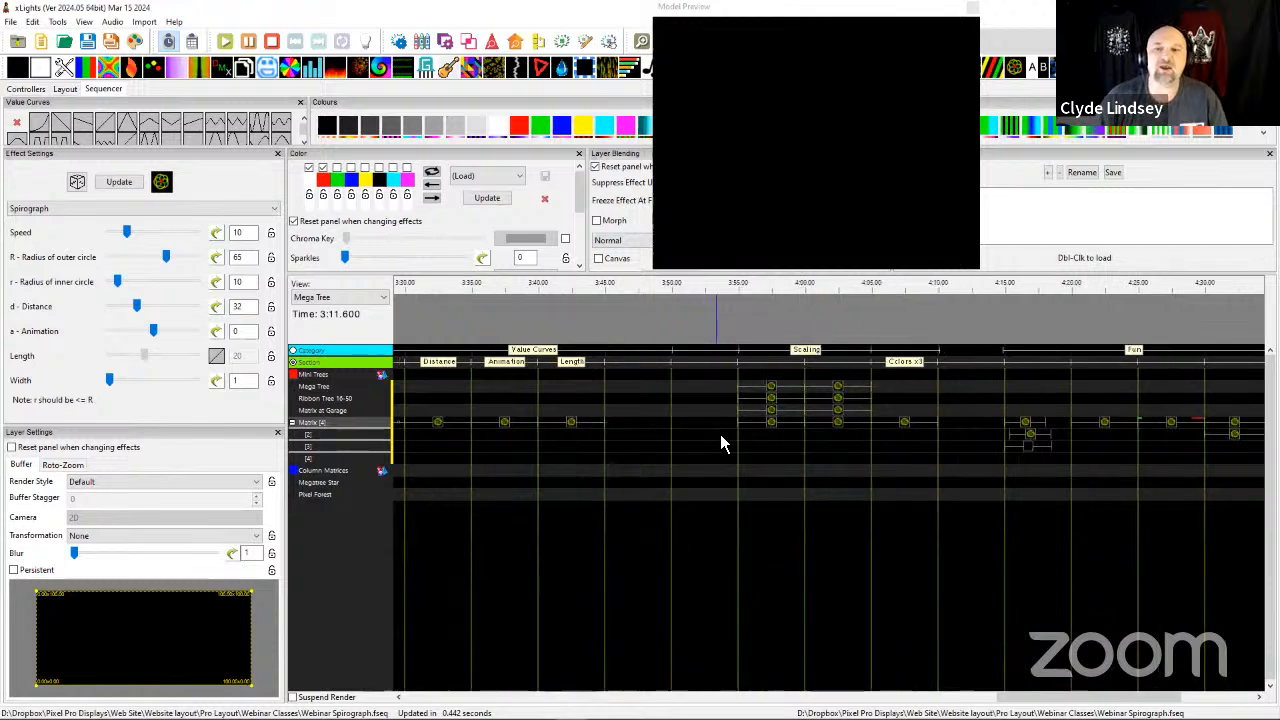
scroll(718, 432, right, 3)
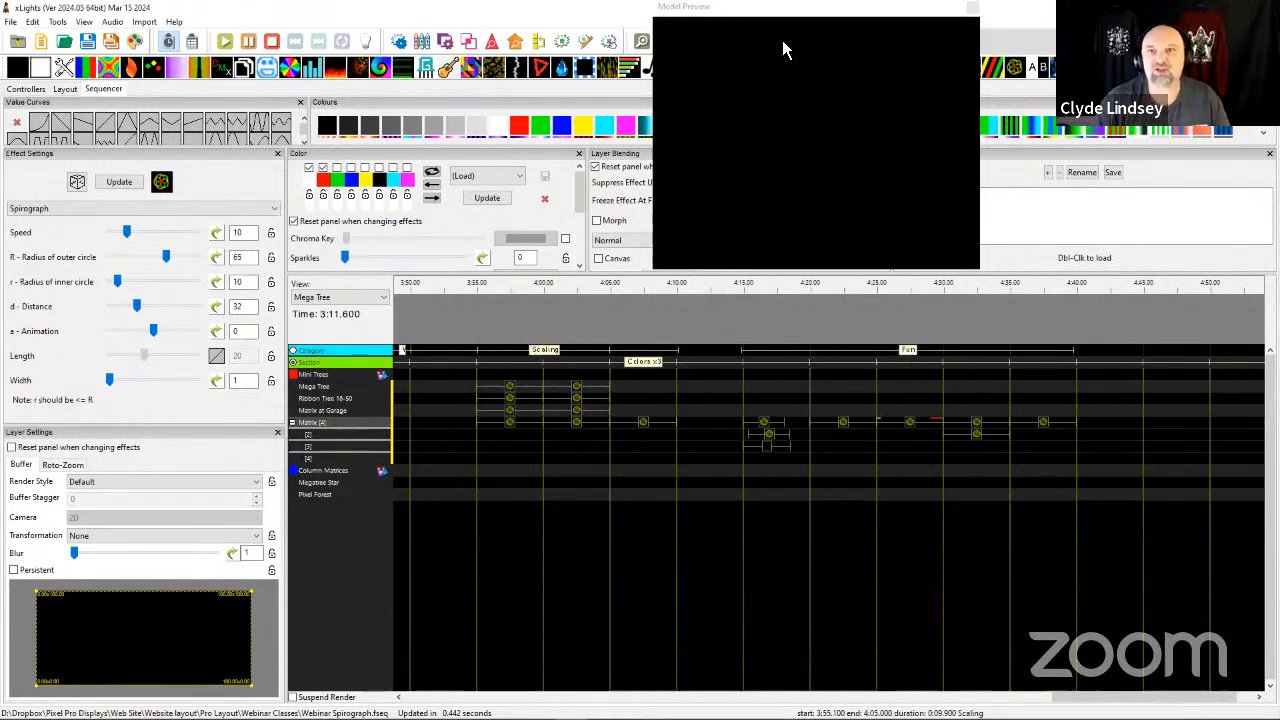
drag(810, 34, 850, 190)
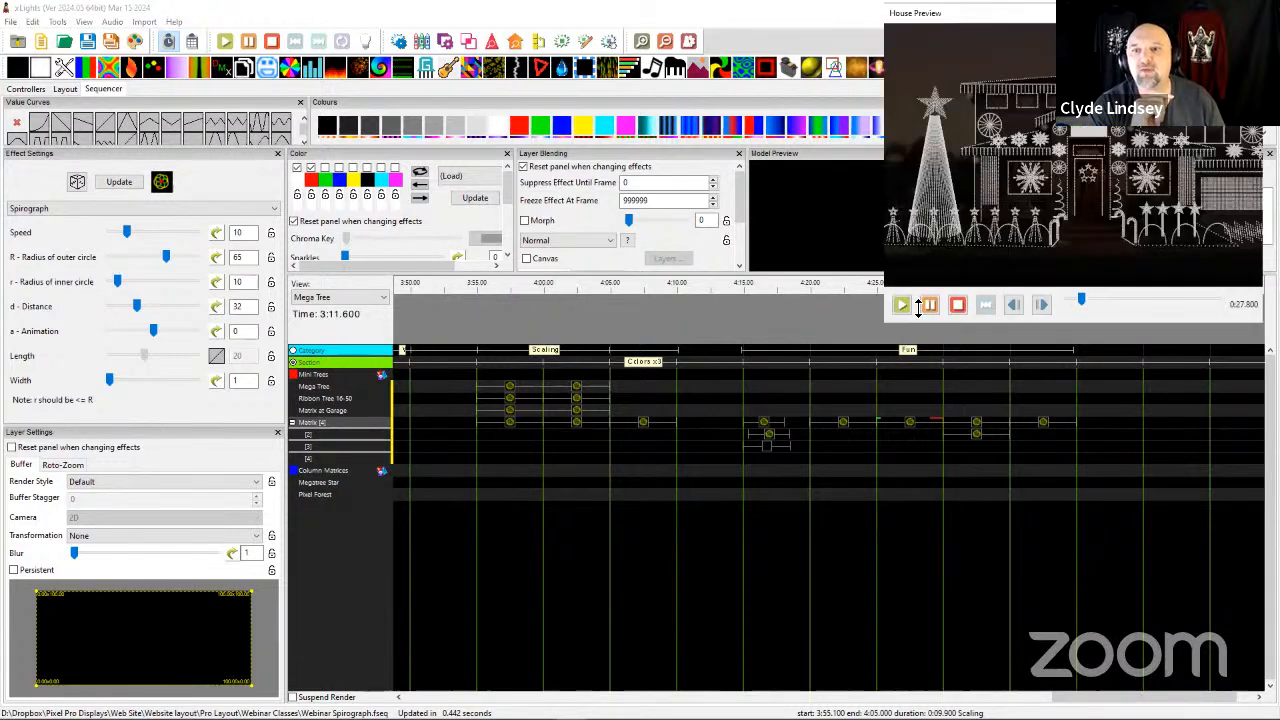
Enlarge the floating House Preview, move it beside the effect settings, and shorten it so the Scaling effects stay uncovered.
drag(886, 323, 690, 370)
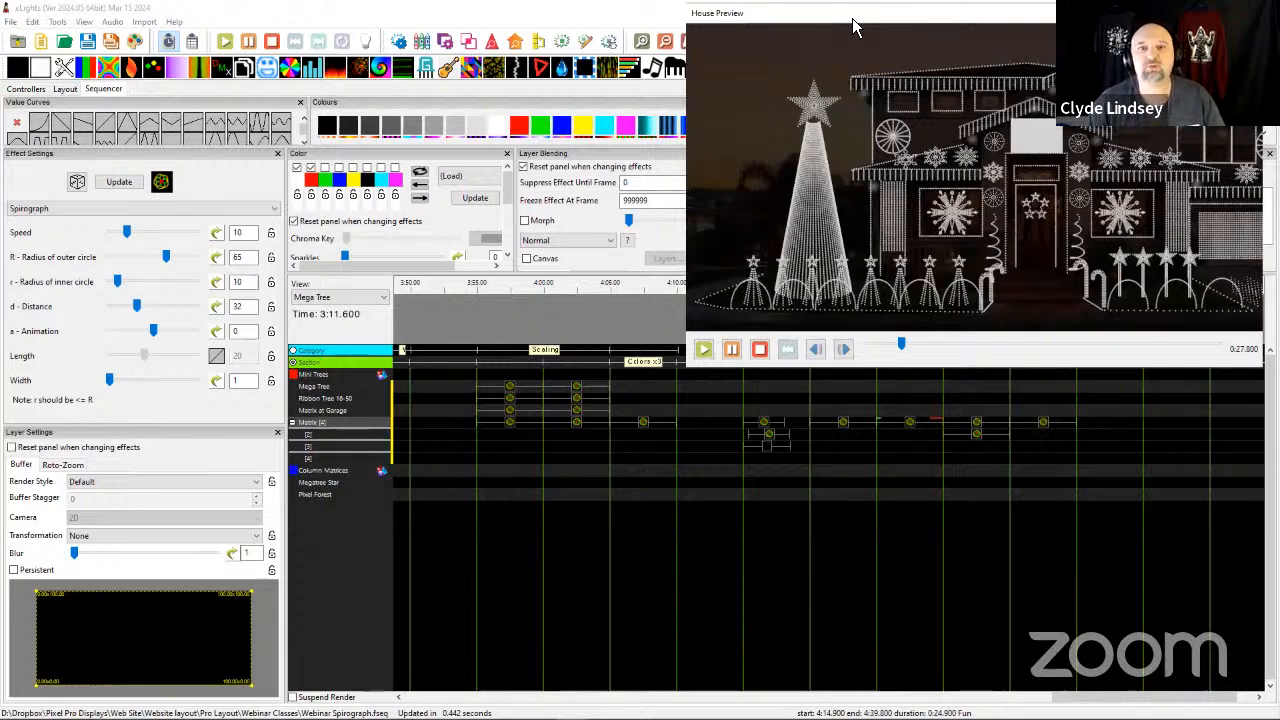
drag(853, 18, 549, 21)
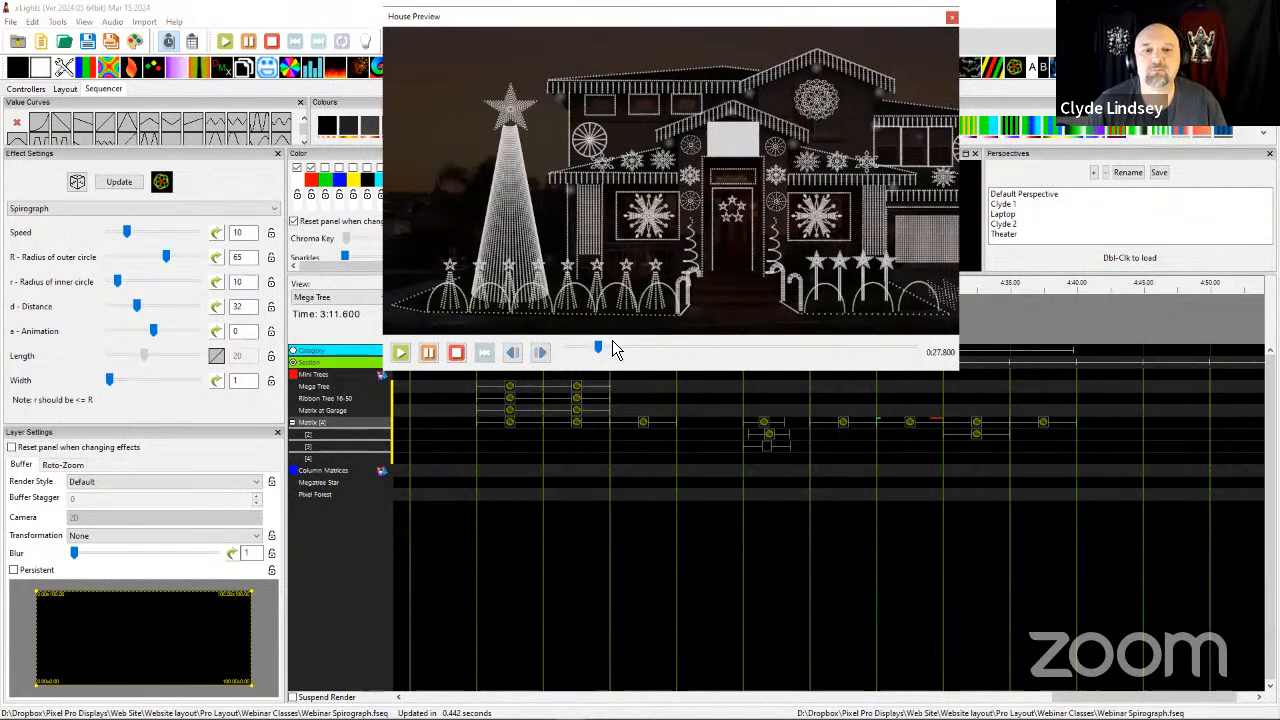
drag(613, 370, 613, 336)
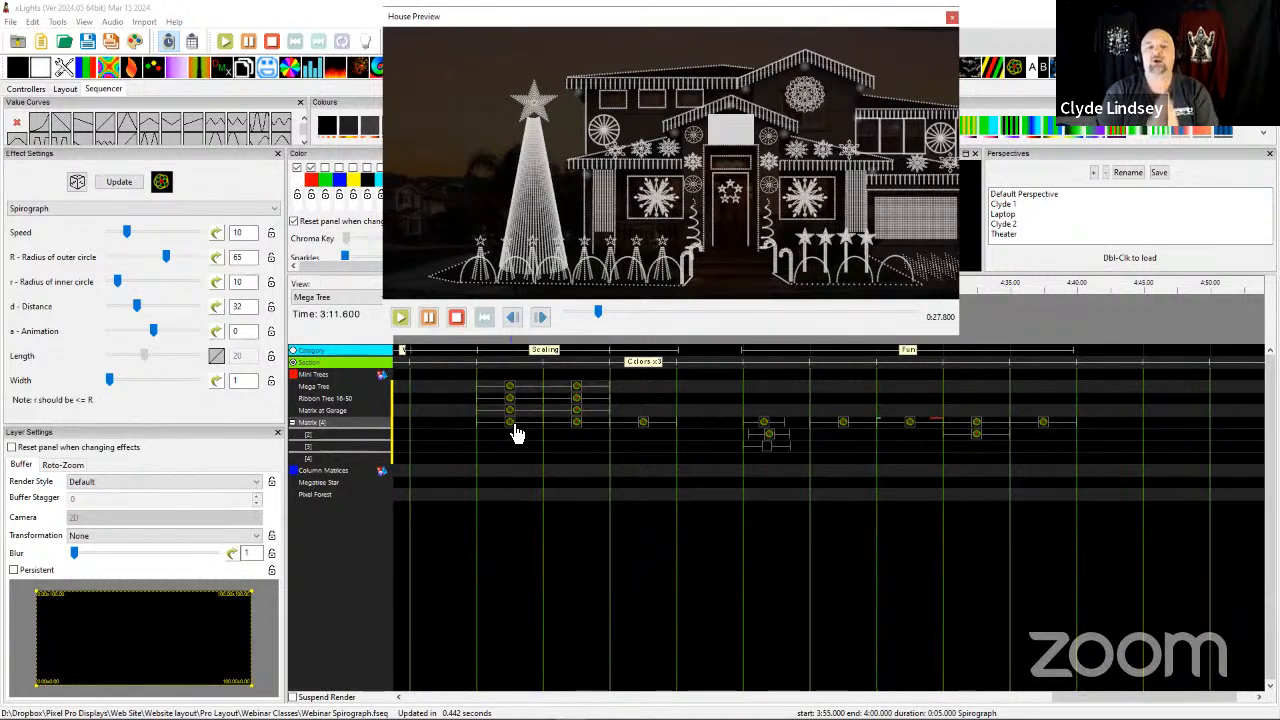
Select the Matrix Spirograph effect at 3:55 and review its outer radius, inner radius, and length values.
click(519, 426)
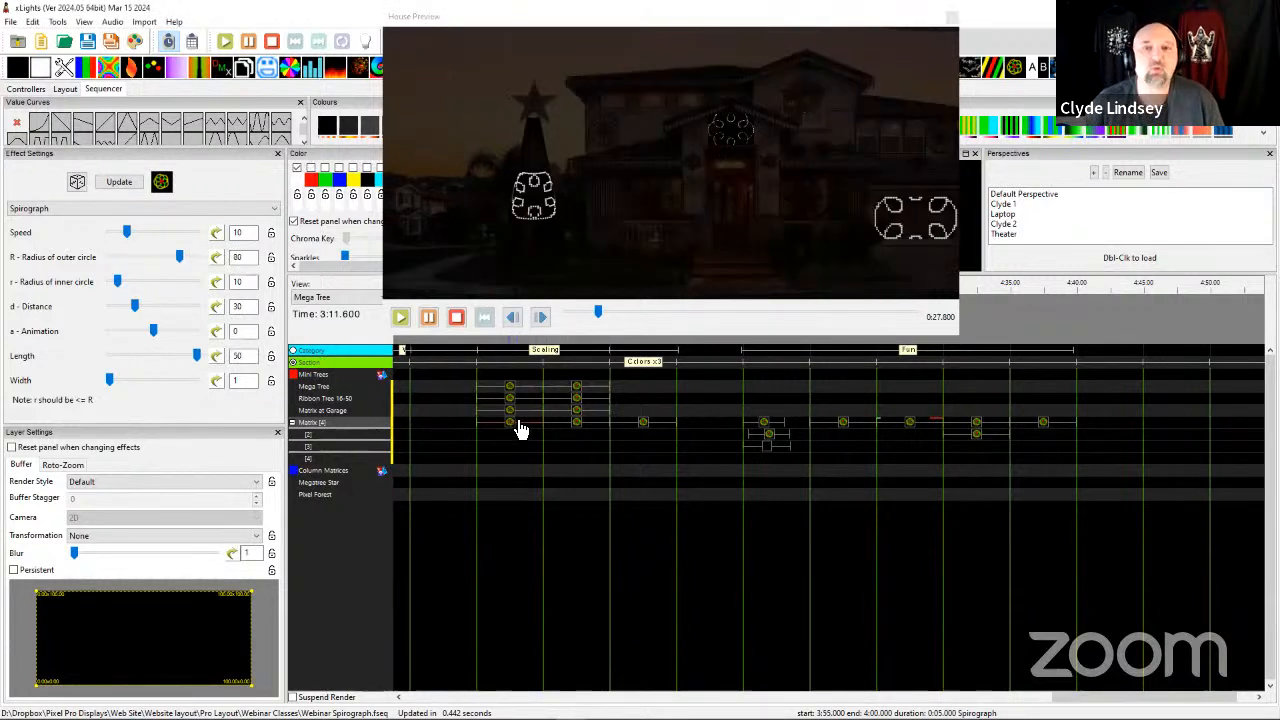
double_click(243, 283)
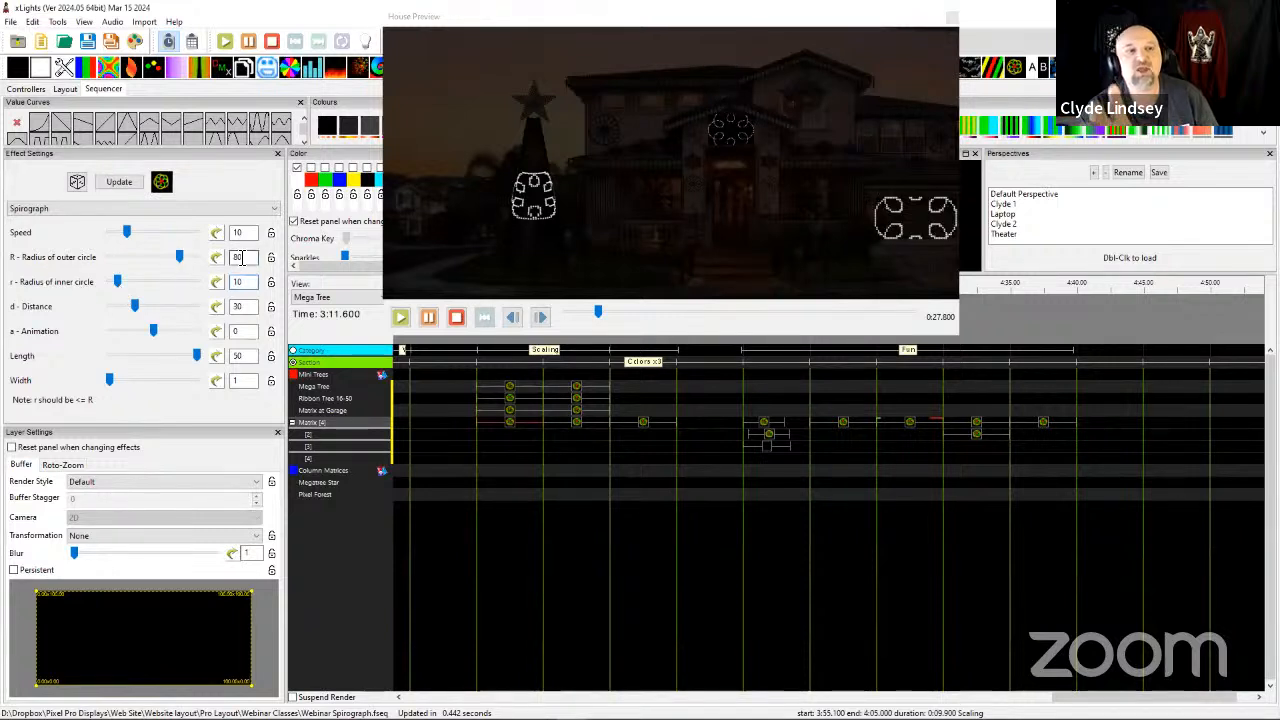
double_click(239, 257)
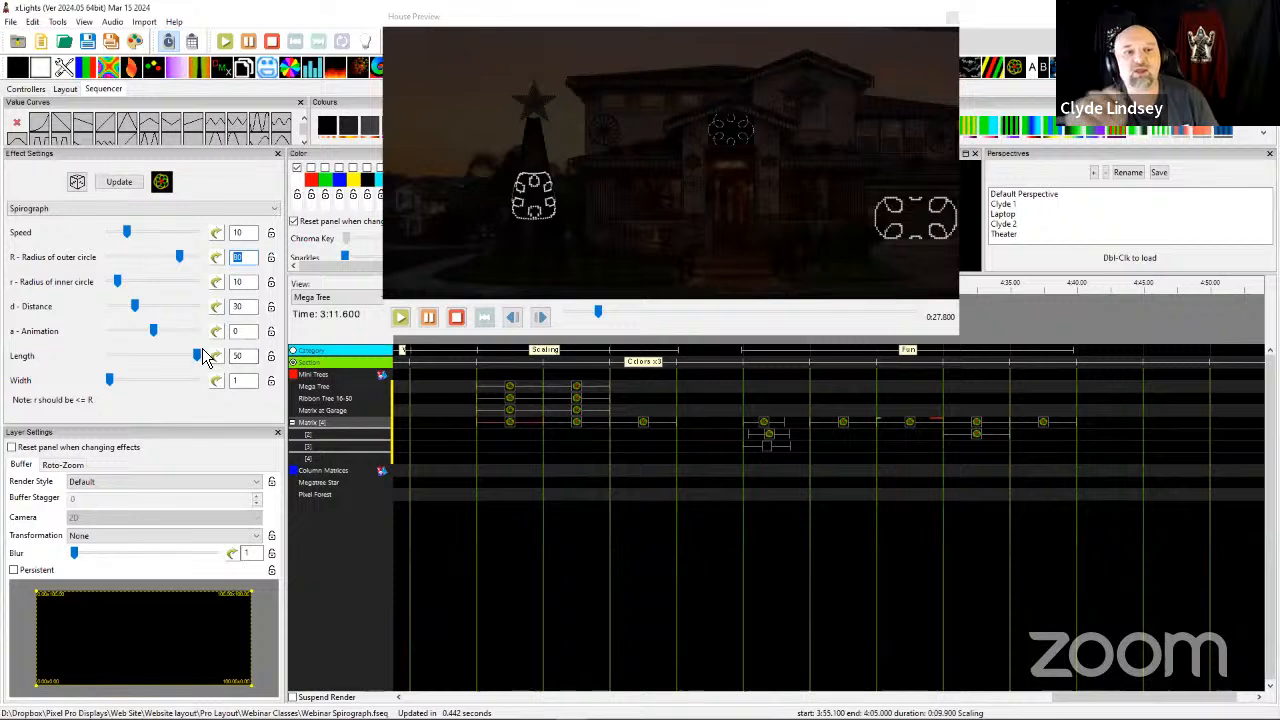
drag(243, 357, 211, 360)
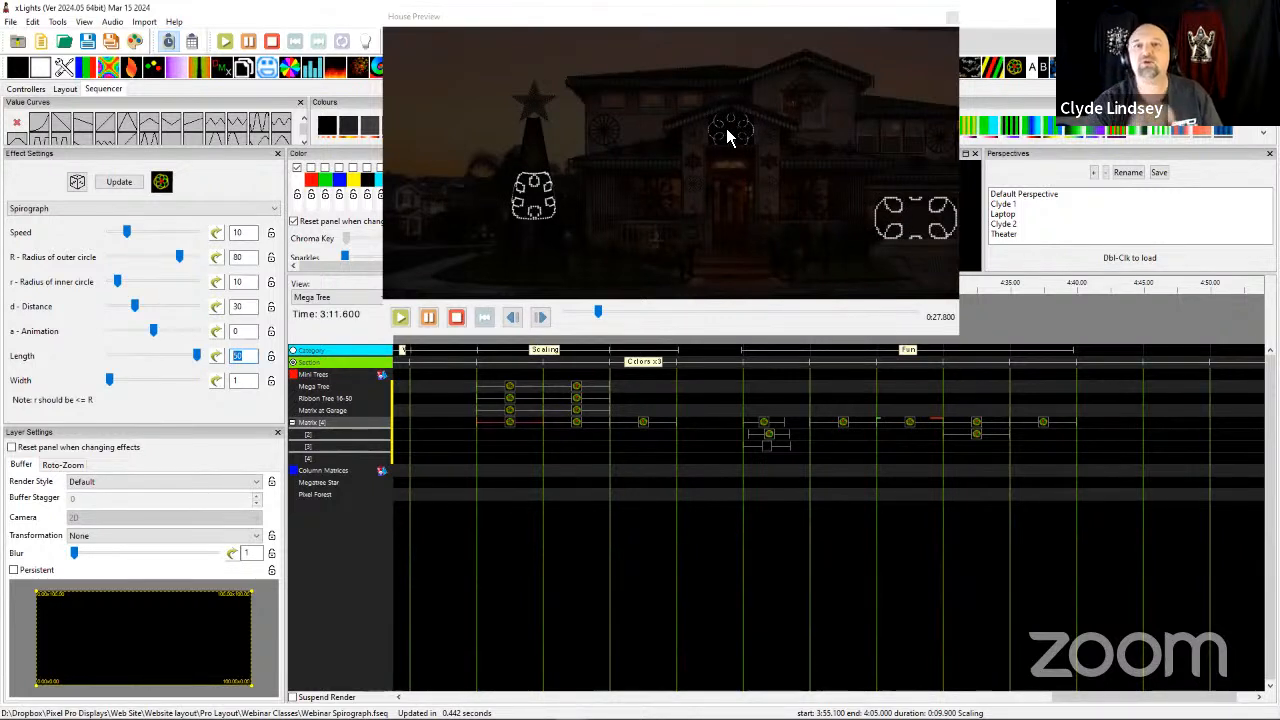
Examine in the House Preview how the 3:55 Spirograph scales across the matrix, garage matrix, mega tree, and ribbon tree.
scroll(734, 146, up, 4)
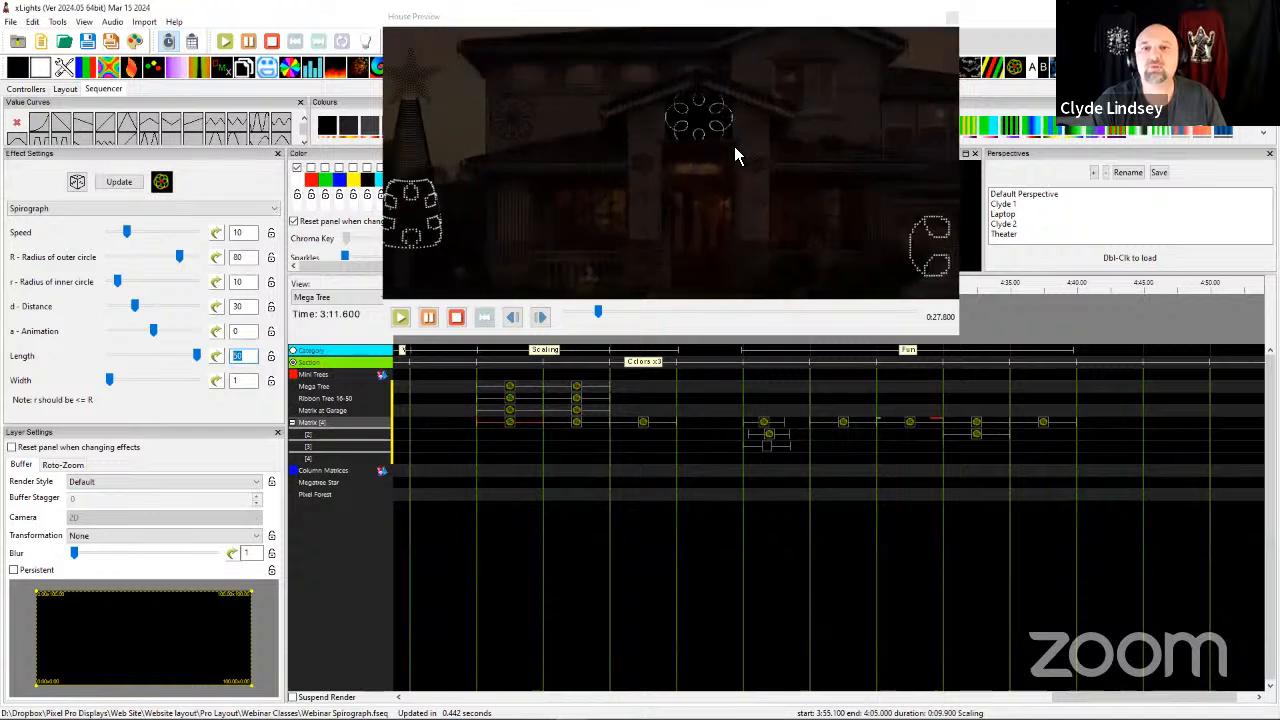
scroll(720, 130, up, 1)
drag(712, 132, 604, 170)
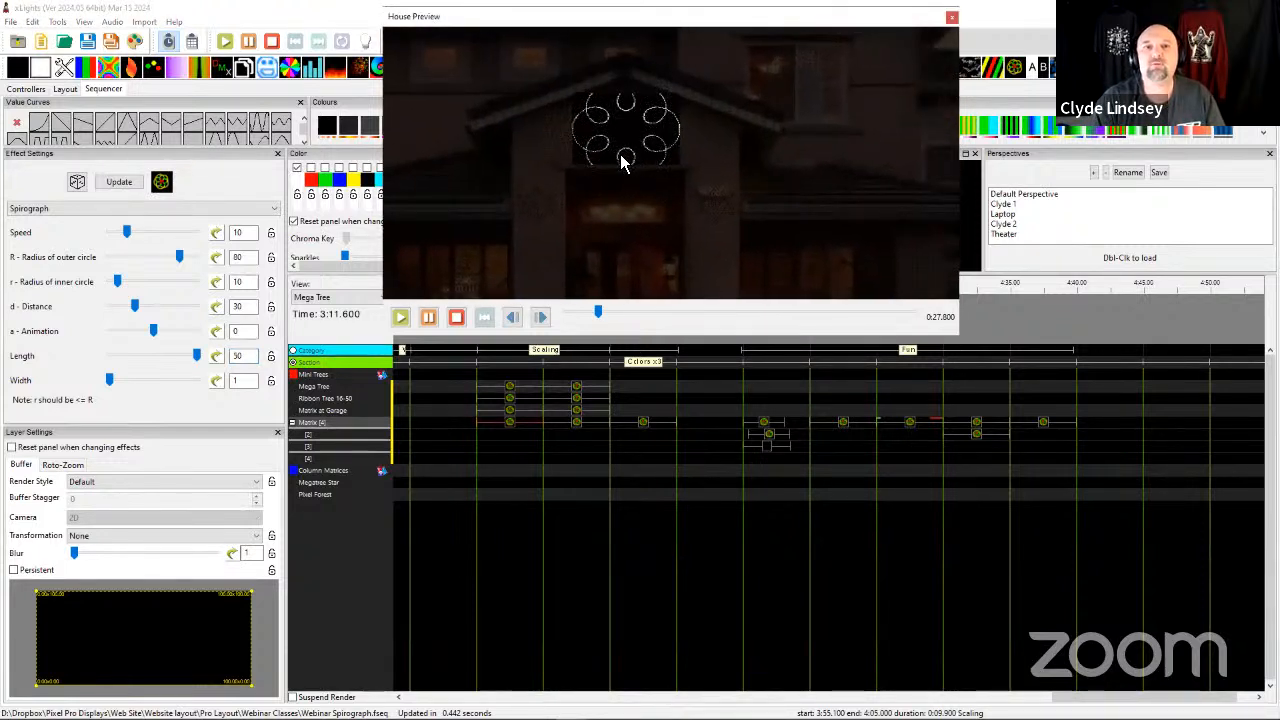
scroll(680, 190, down, 3)
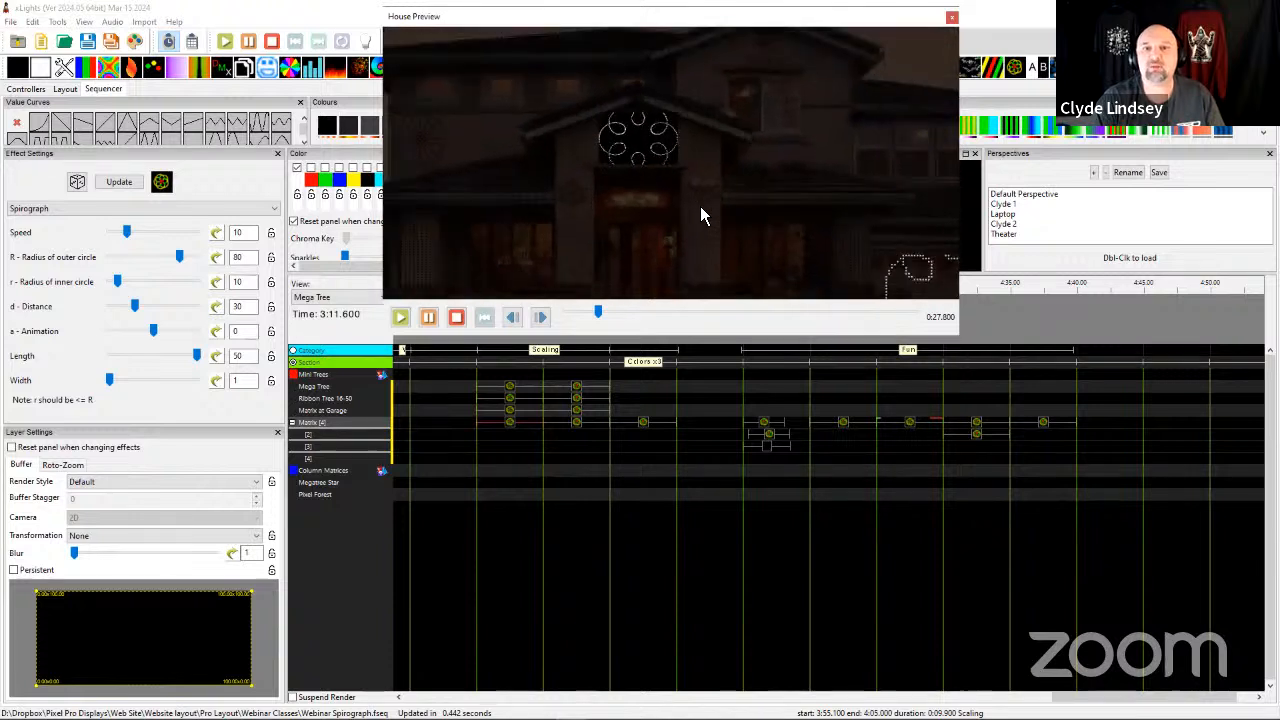
drag(790, 220, 712, 210)
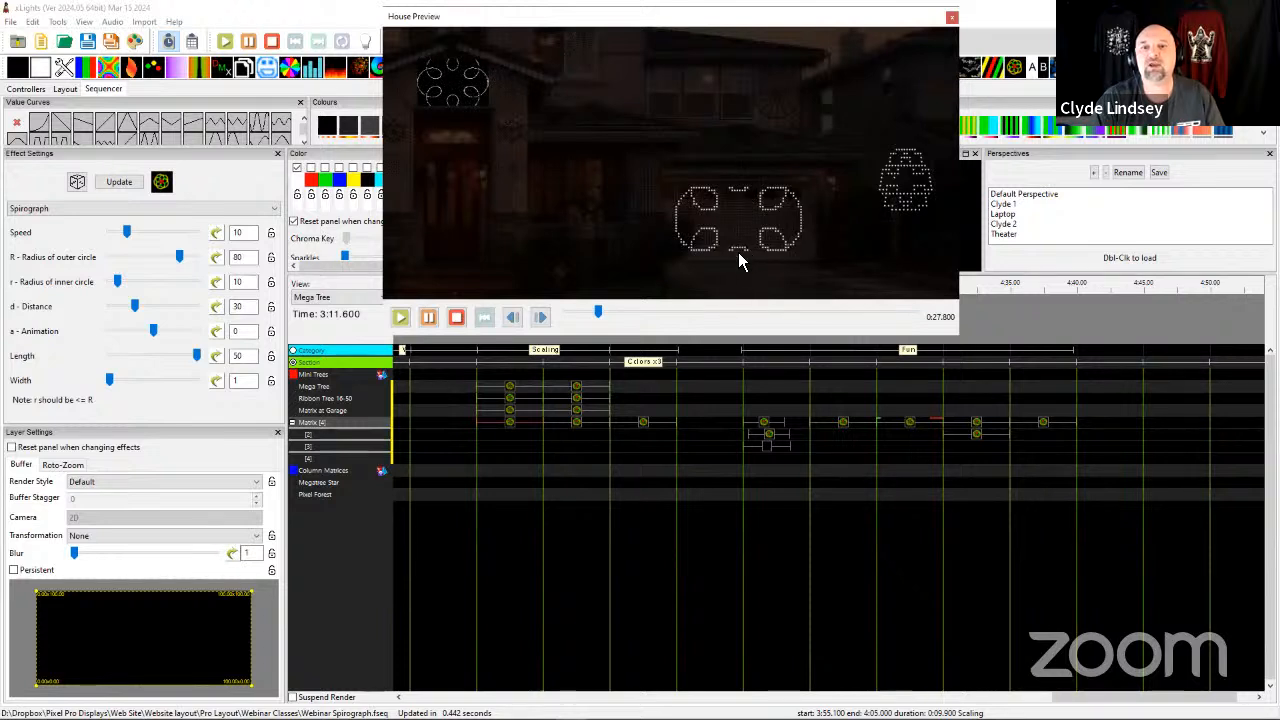
scroll(740, 252, down, 3)
drag(586, 223, 714, 230)
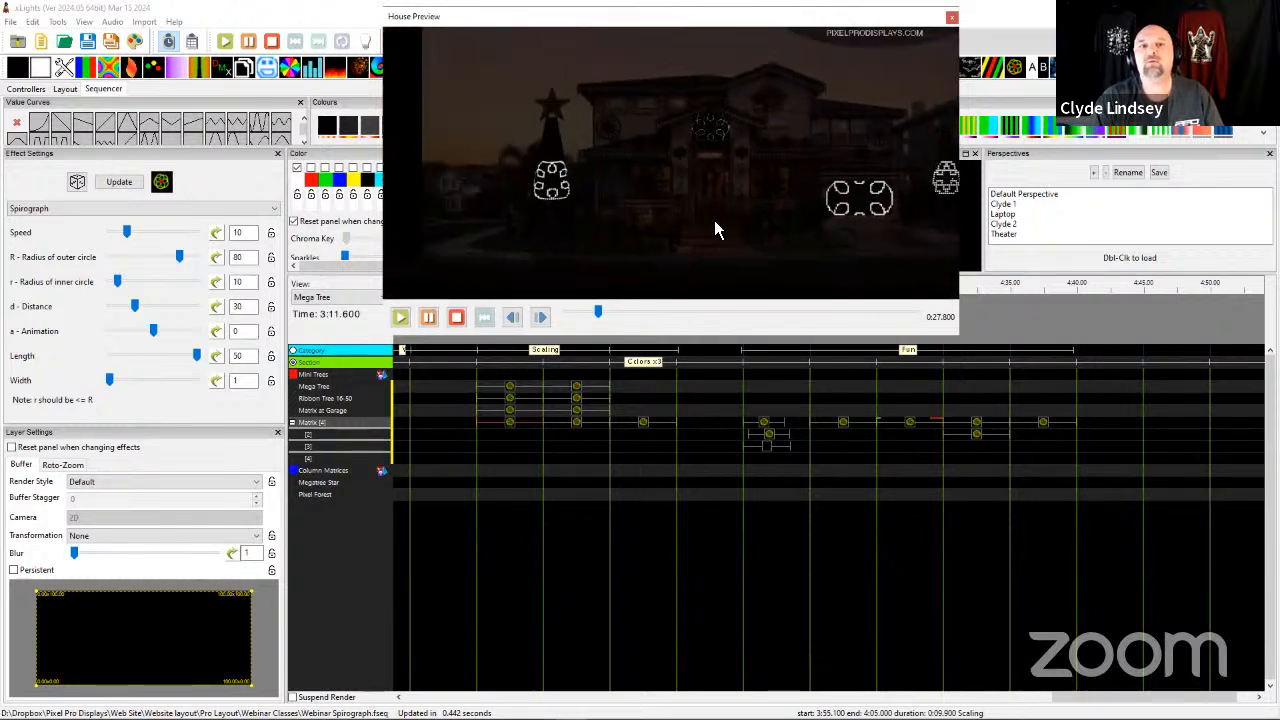
scroll(623, 206, up, 5)
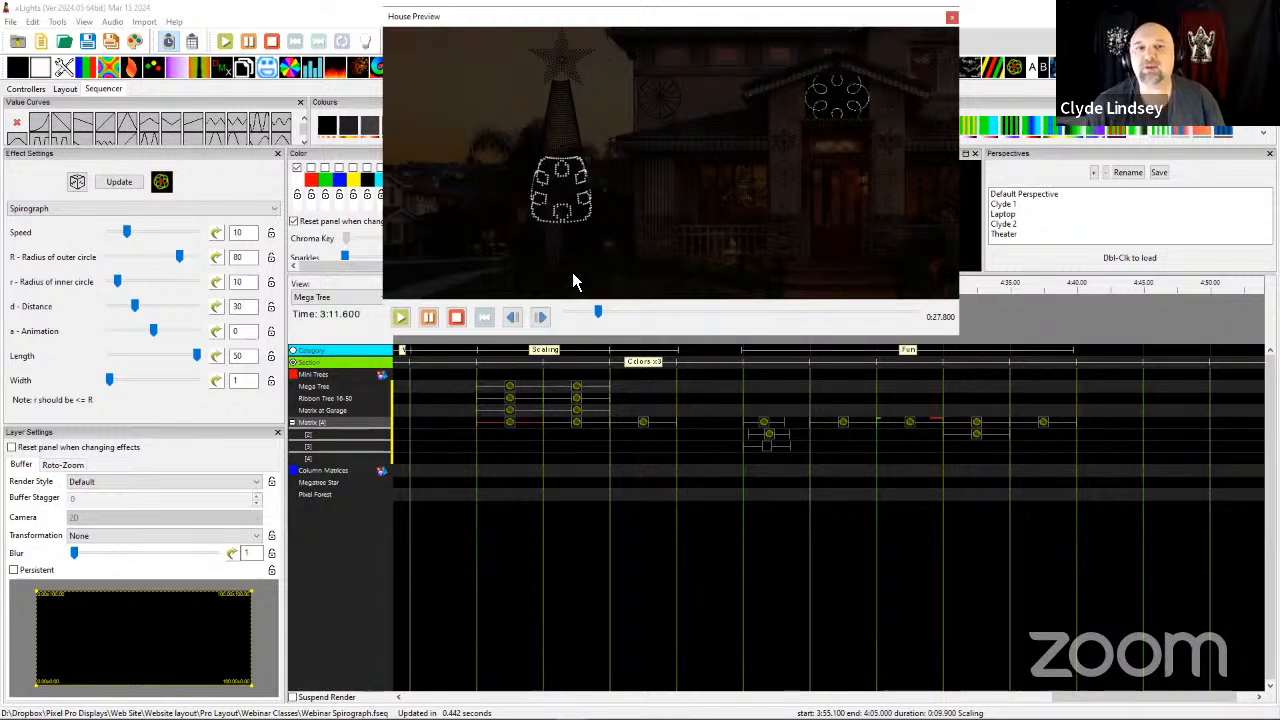
drag(577, 210, 519, 196)
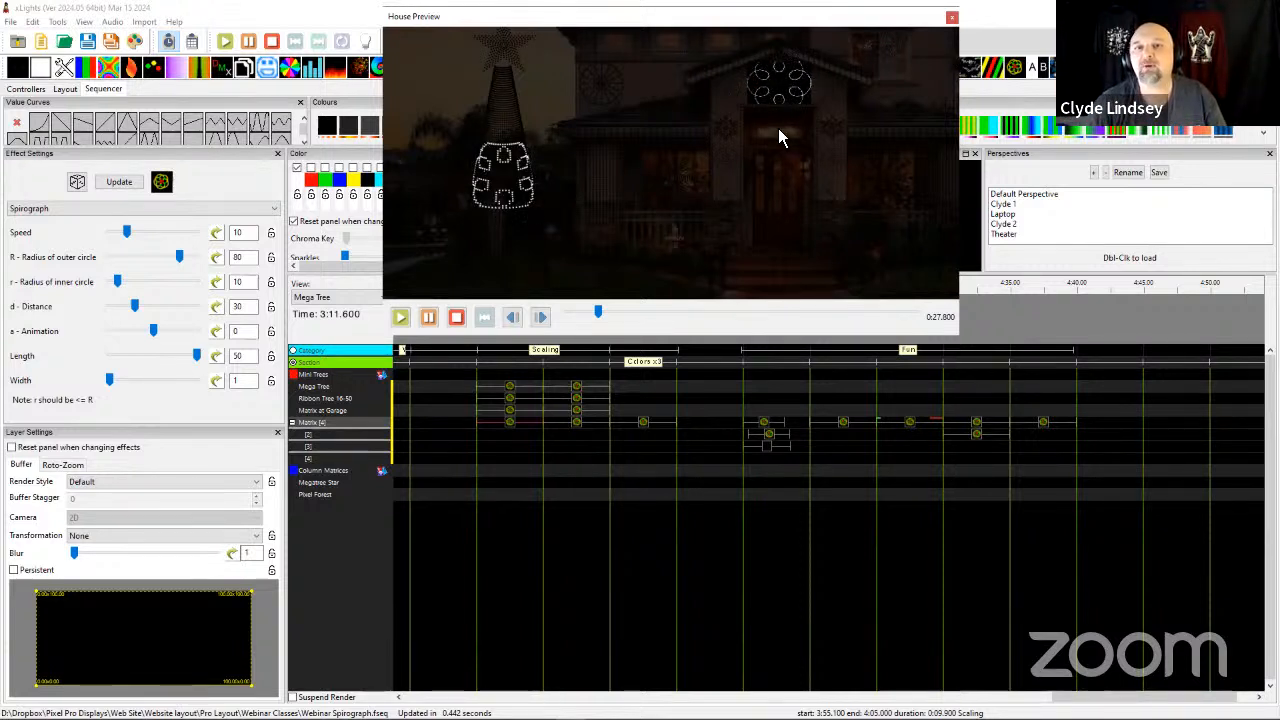
drag(835, 144, 809, 192)
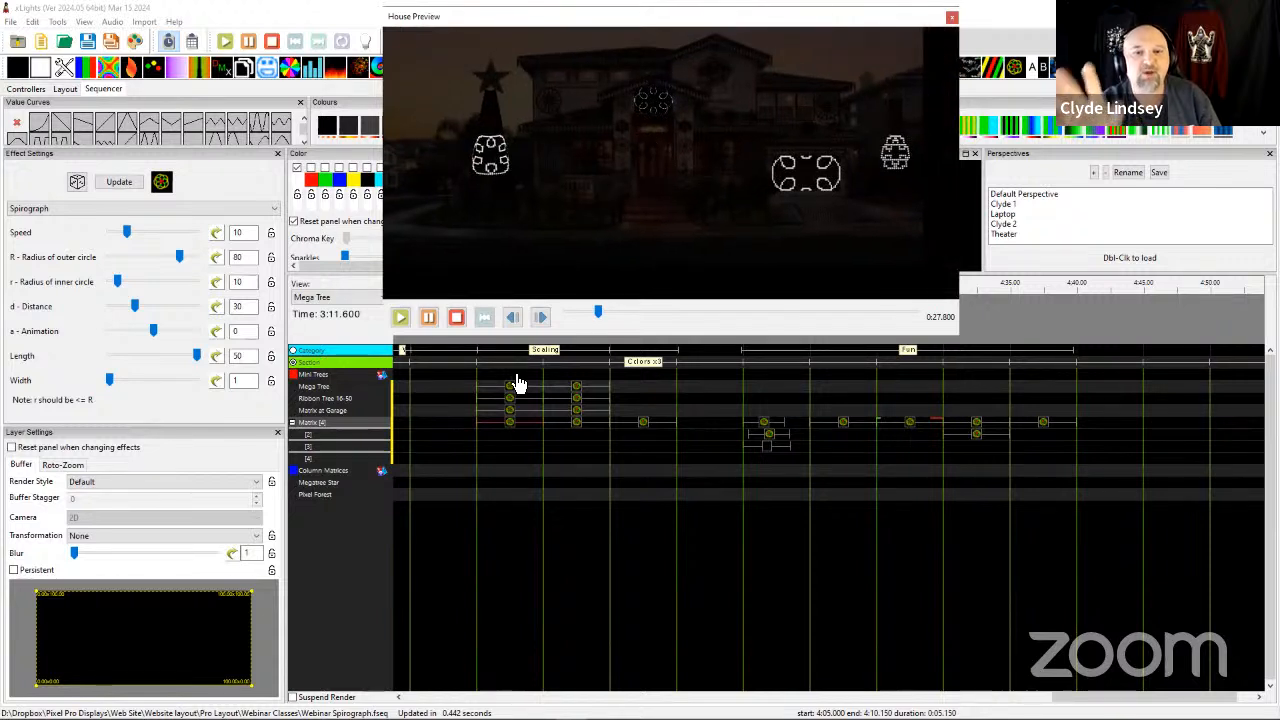
Compare the Matrix Spirograph effects at 3:55 and 4:00 and examine the 4:00 pattern on each prop in the House Preview.
click(578, 430)
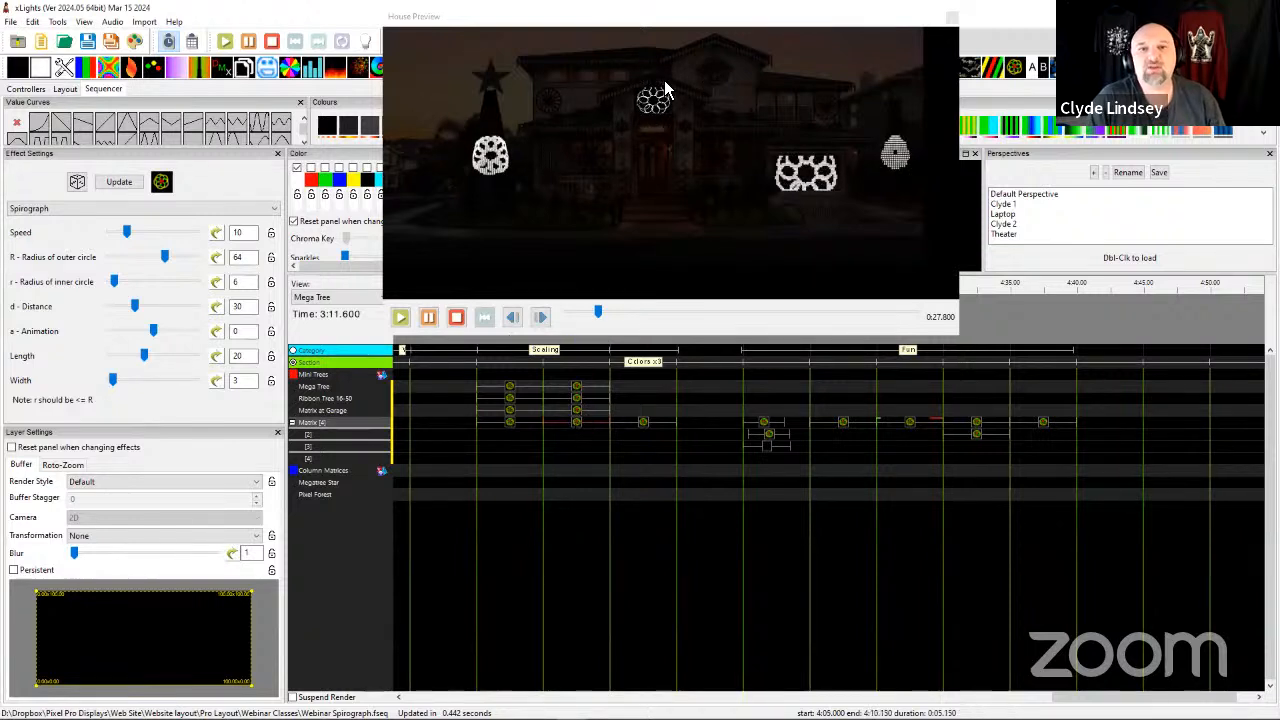
click(512, 421)
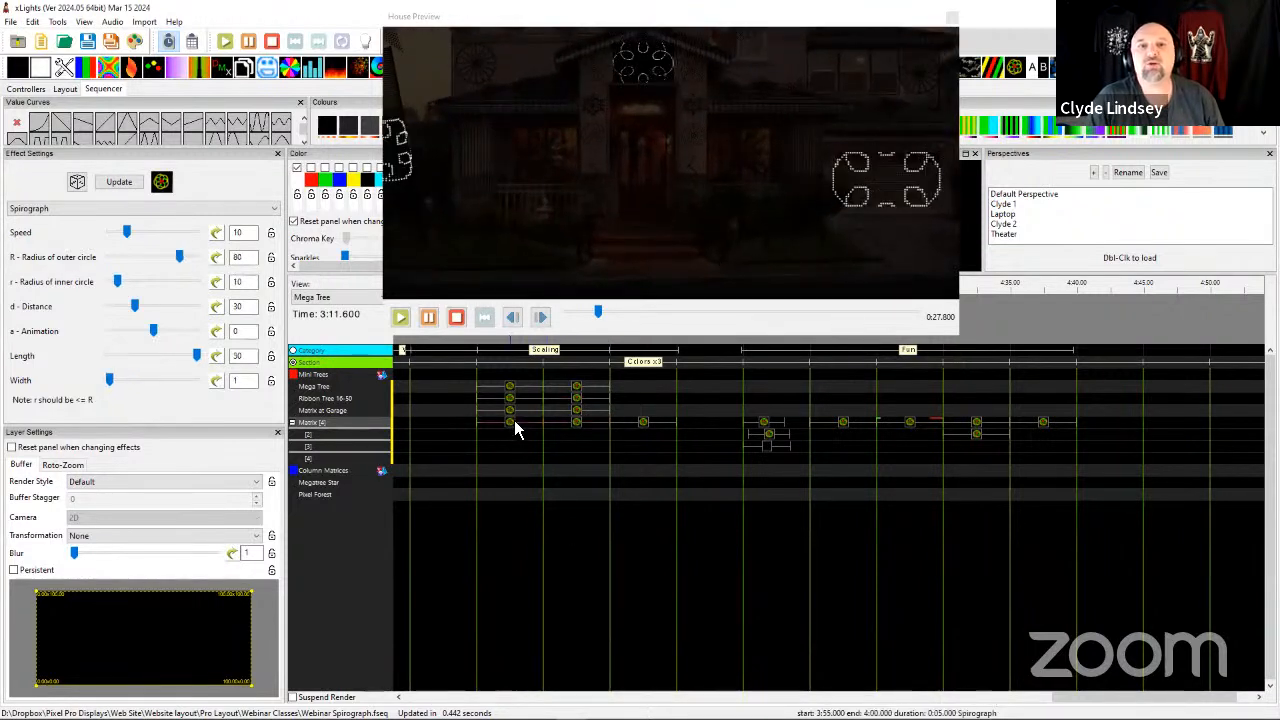
click(576, 423)
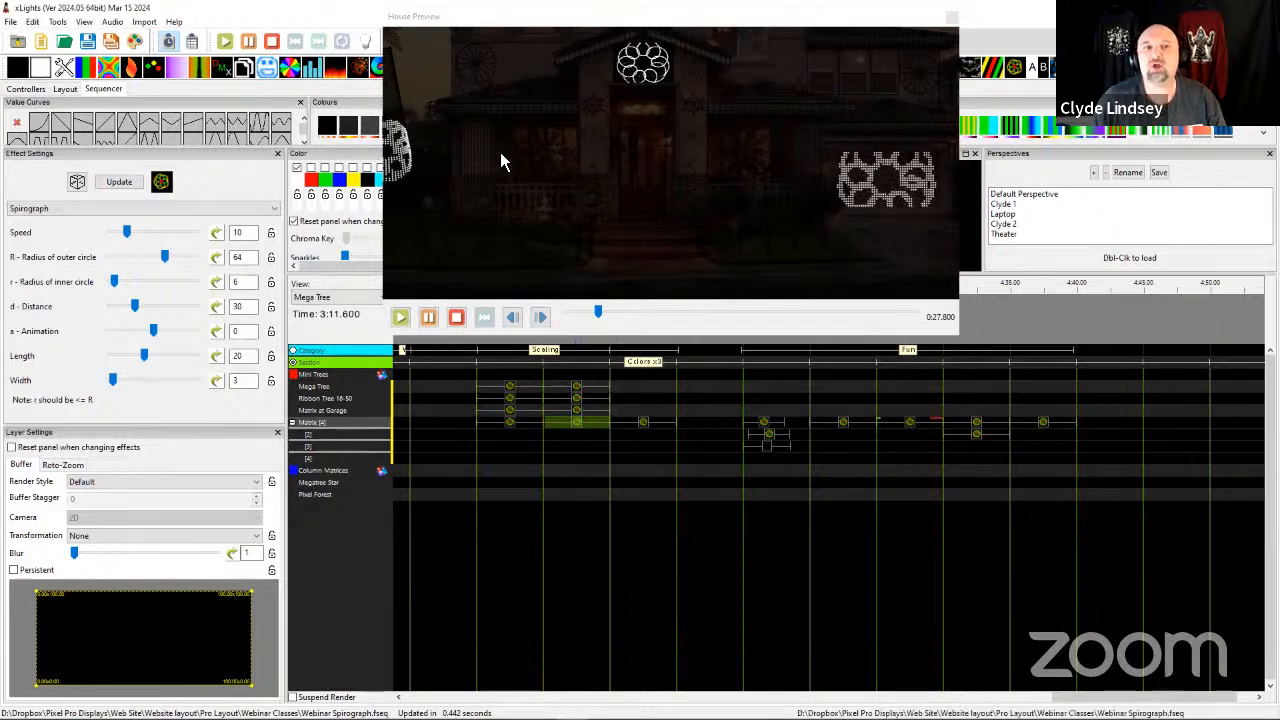
drag(502, 162, 594, 199)
drag(828, 194, 651, 200)
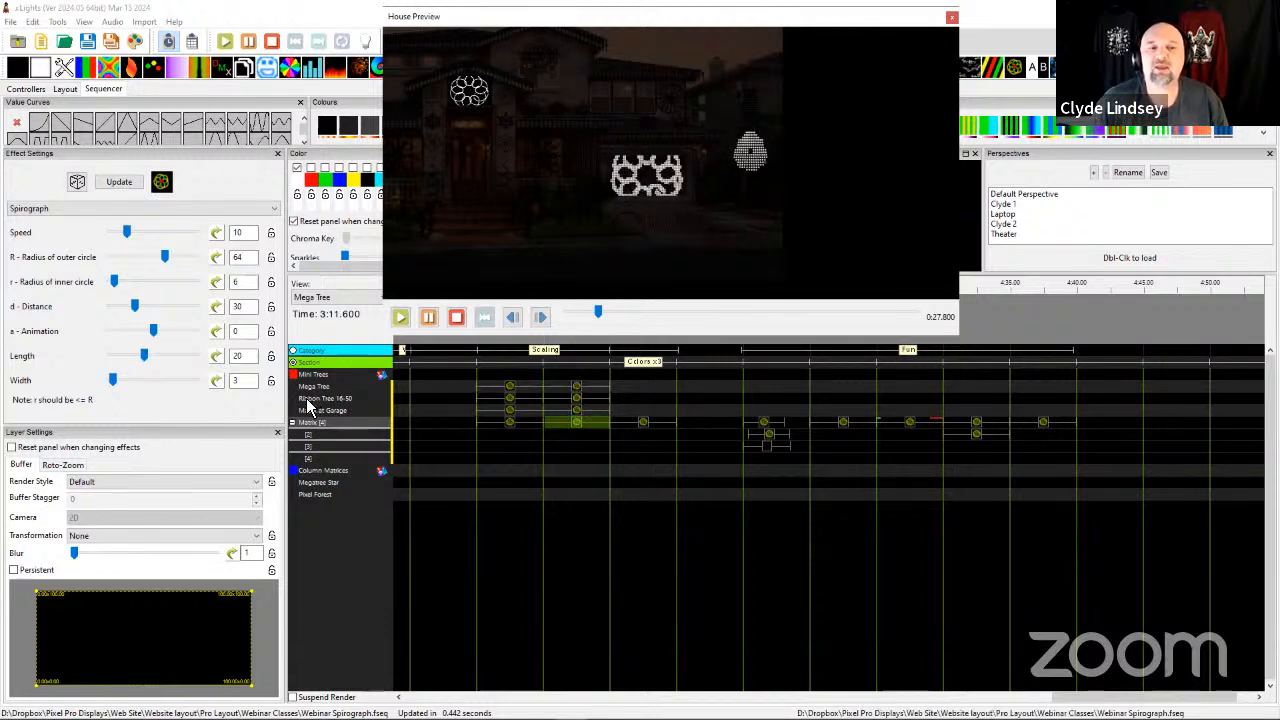
Select the 4:00 Spirograph effect on Ribbon Tree 16-50, try a width of 2, and set the width to 1.
click(578, 405)
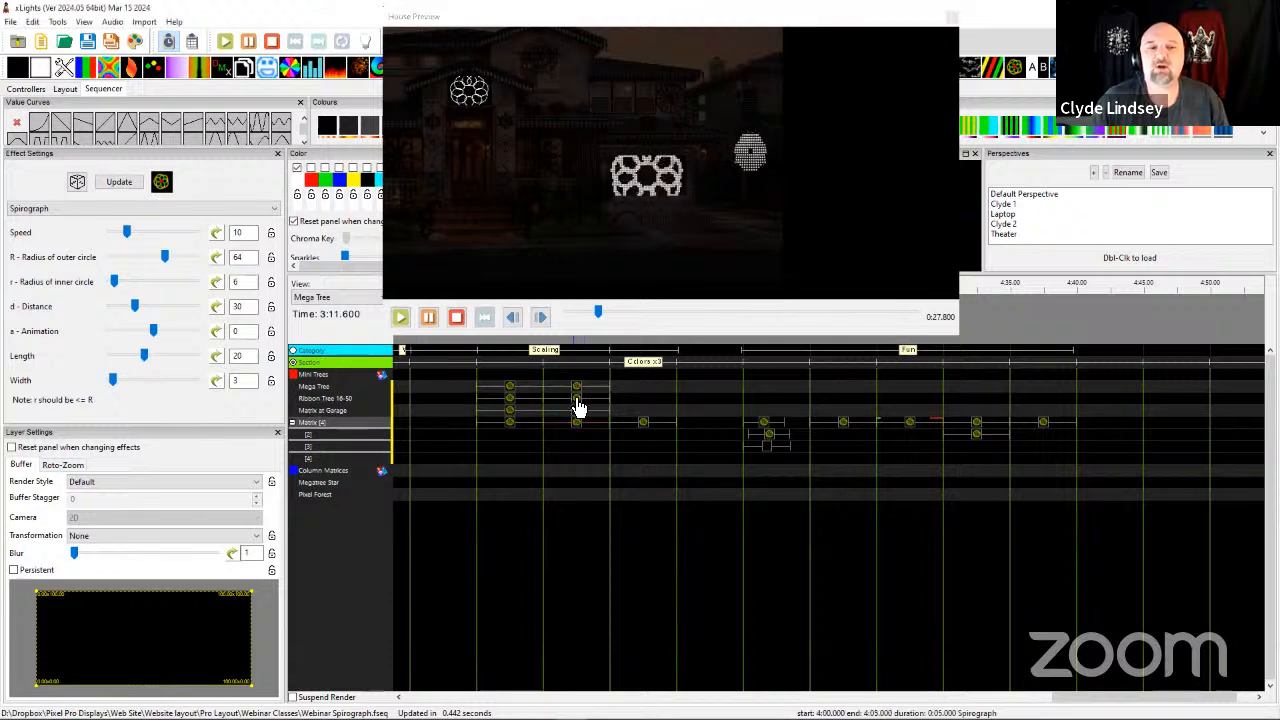
click(577, 400)
drag(243, 382, 224, 390)
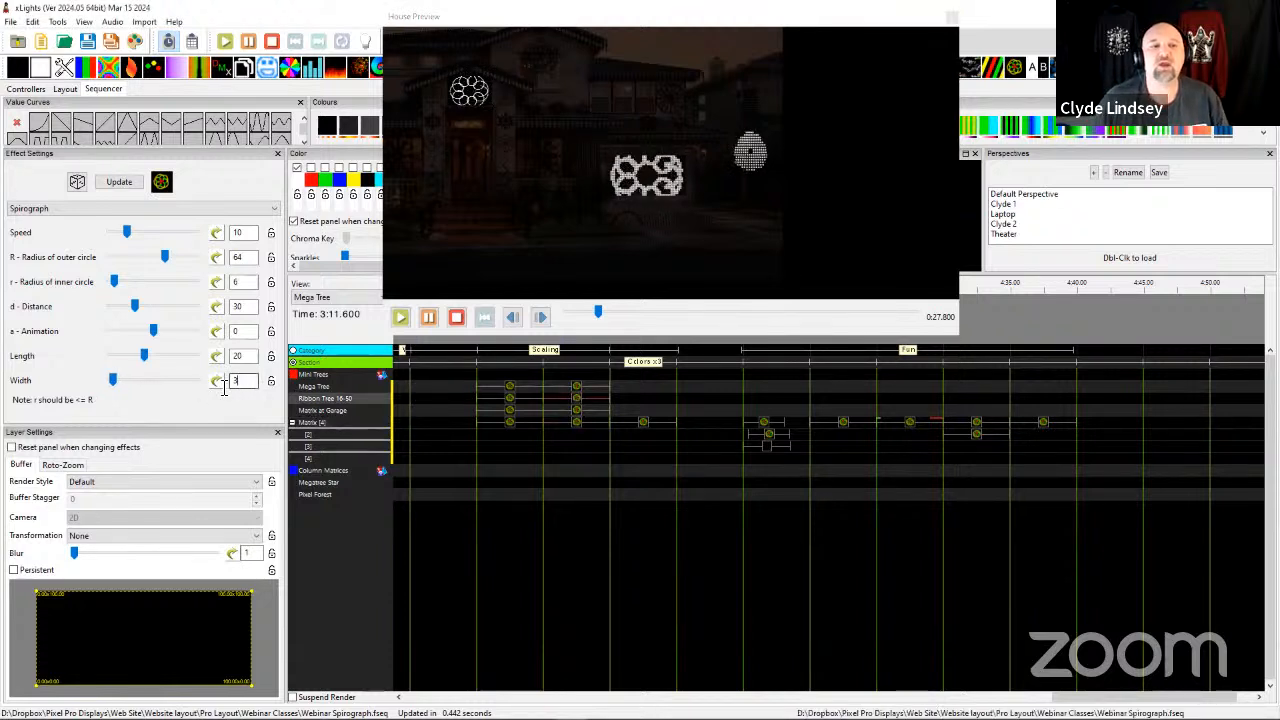
text(2)
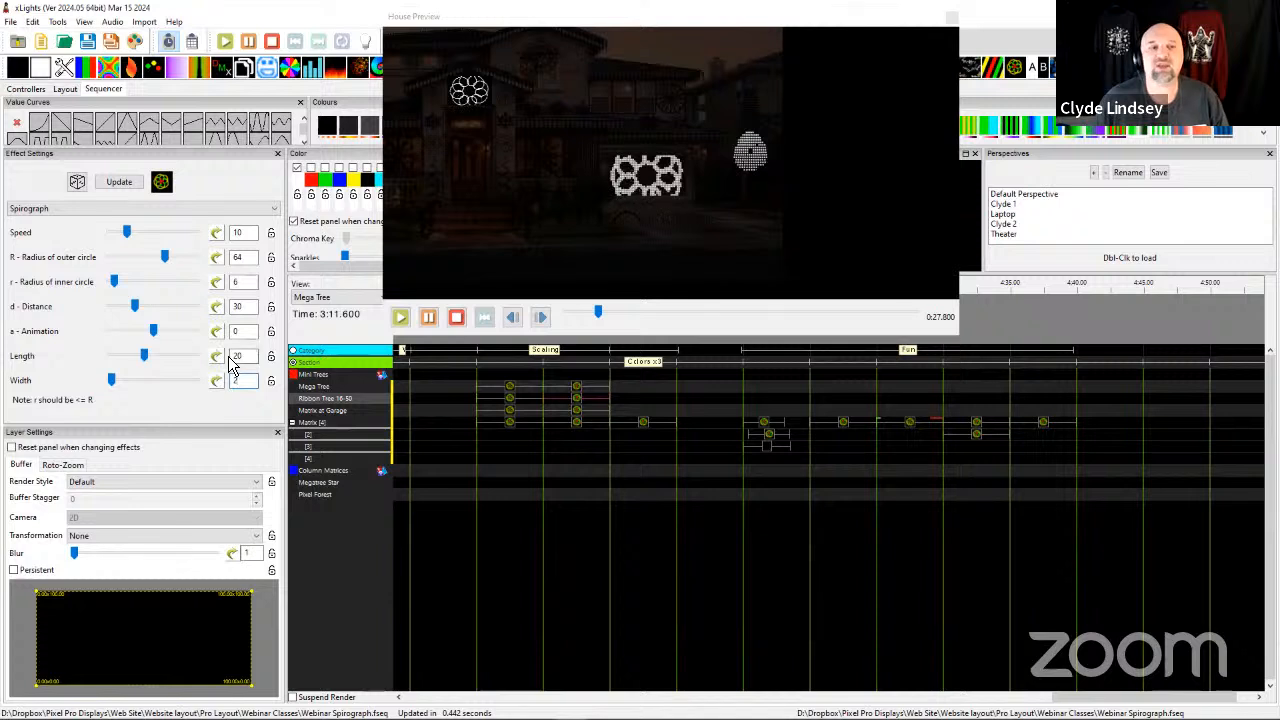
key(BackSpace)
text(1)
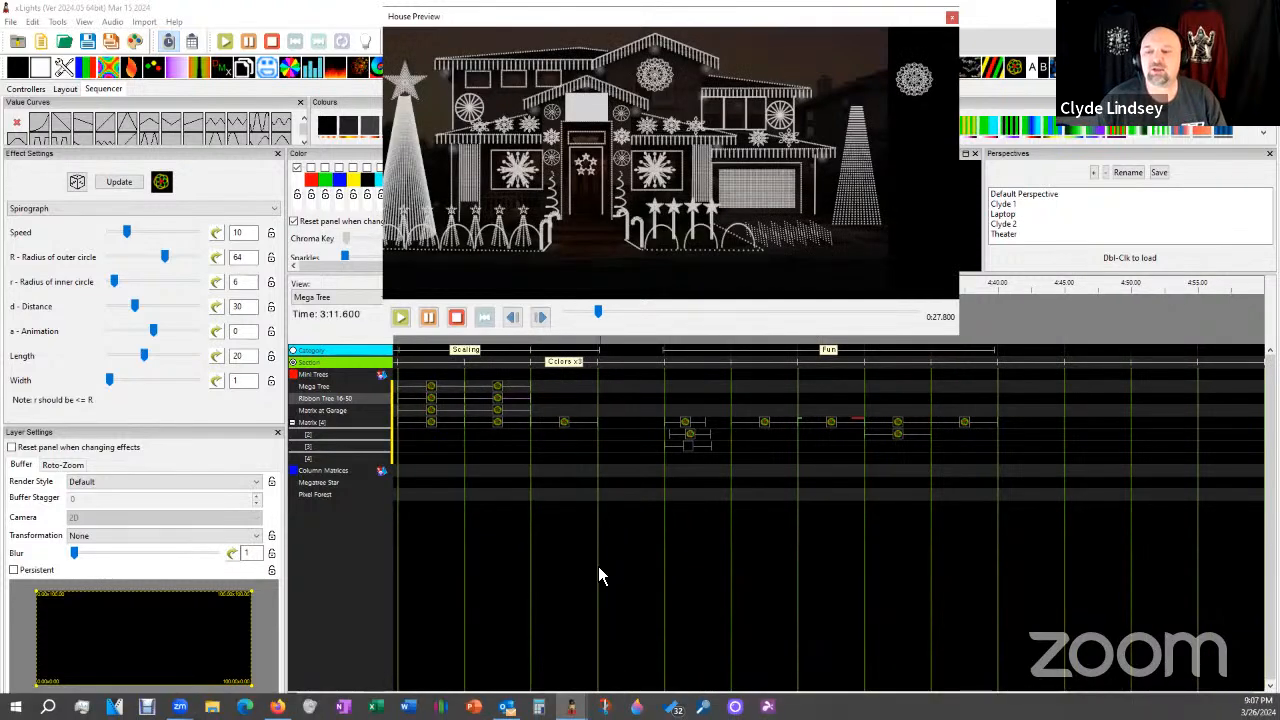
Preview the Off effect on Matrix layer 3 at 4:15 in the House Preview and close that preview window.
click(689, 455)
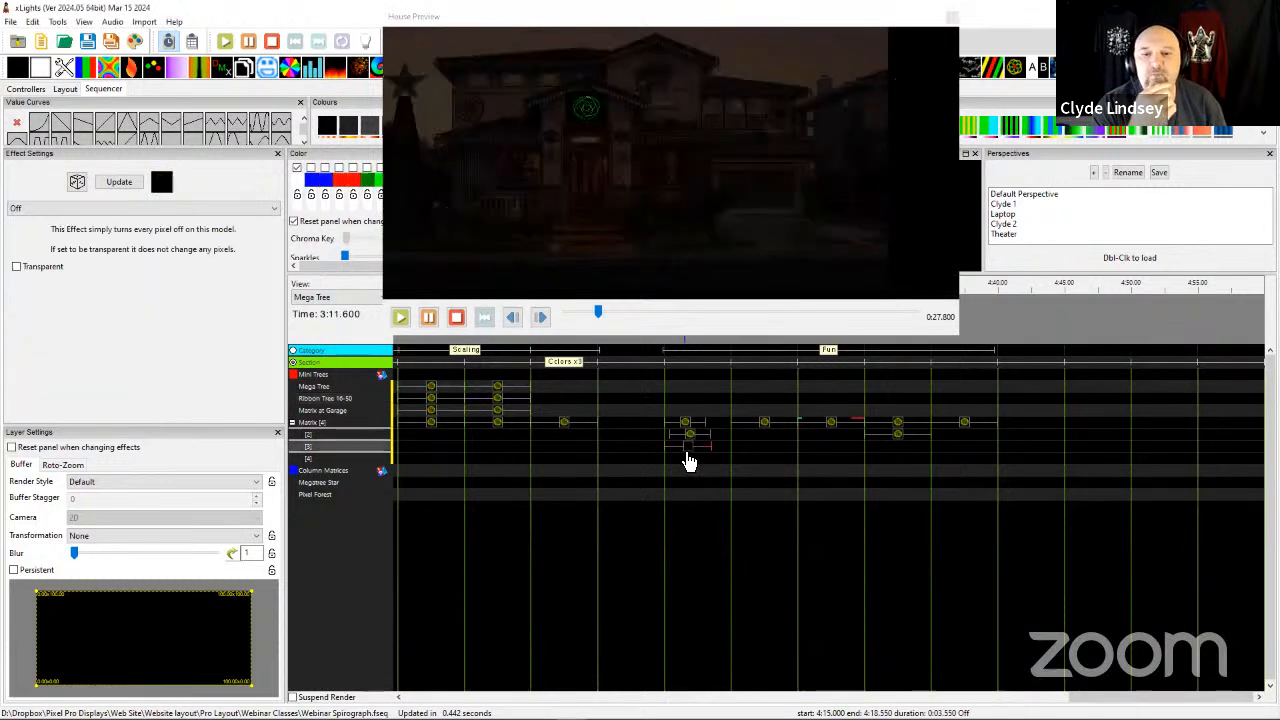
scroll(626, 229, up, 4)
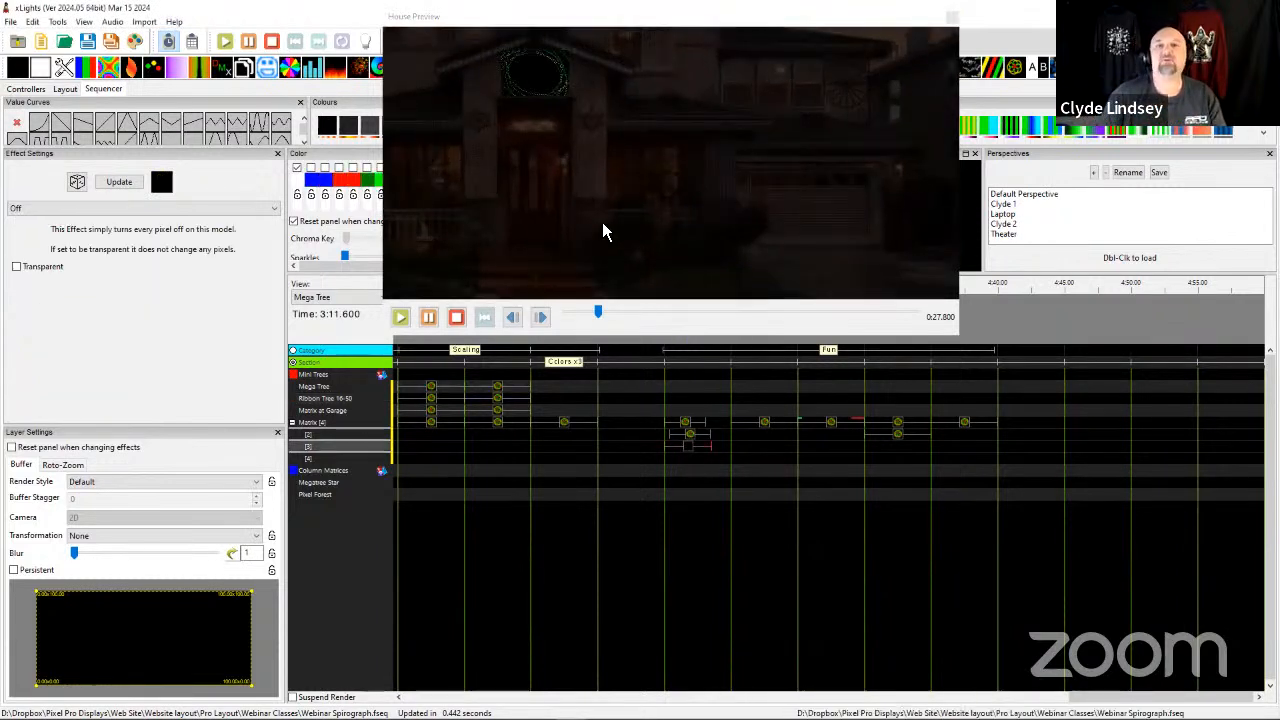
click(952, 19)
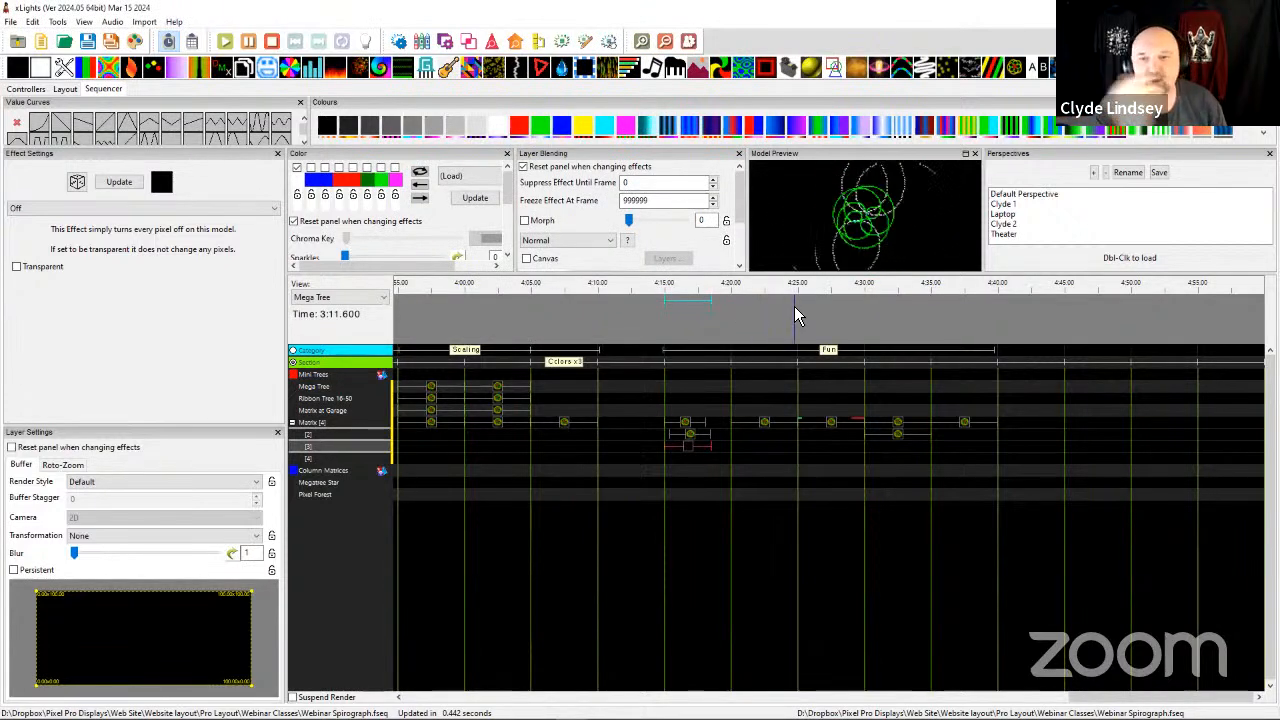
Play the stacked effects on Matrix layers 1 to 3 at 4:15 and review each layer's settings.
click(681, 450)
click(686, 451)
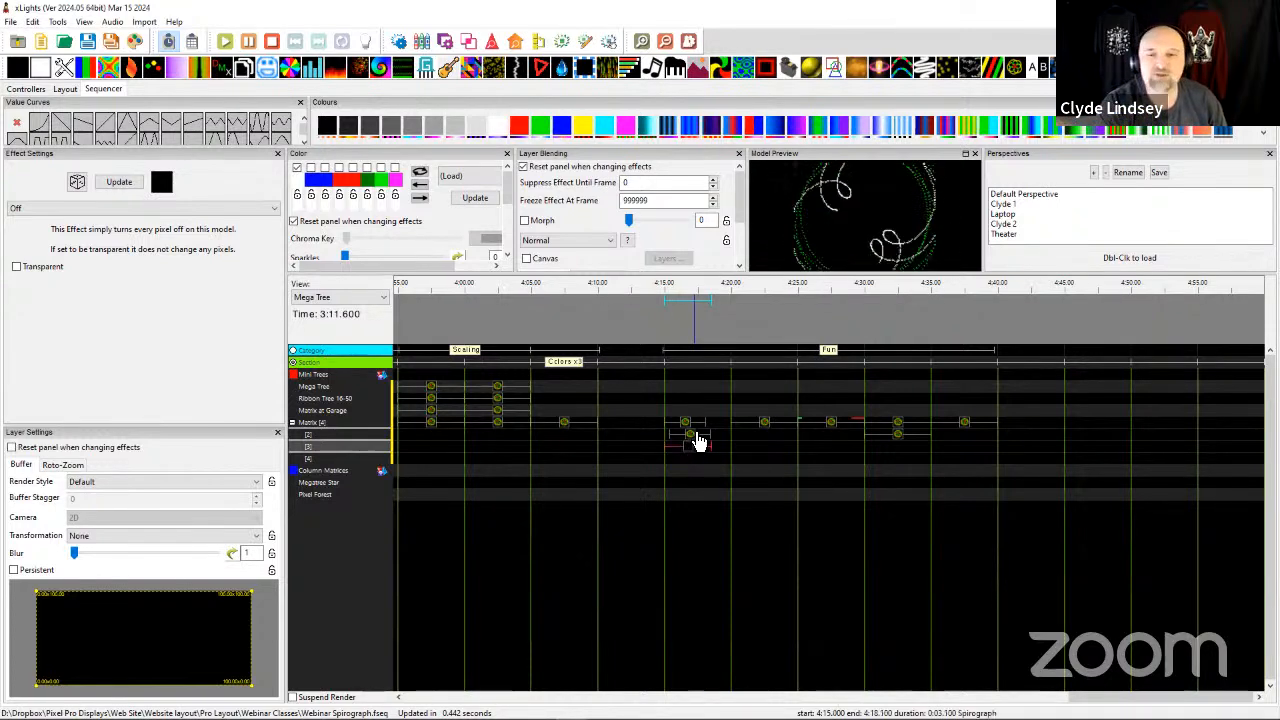
click(690, 437)
click(692, 450)
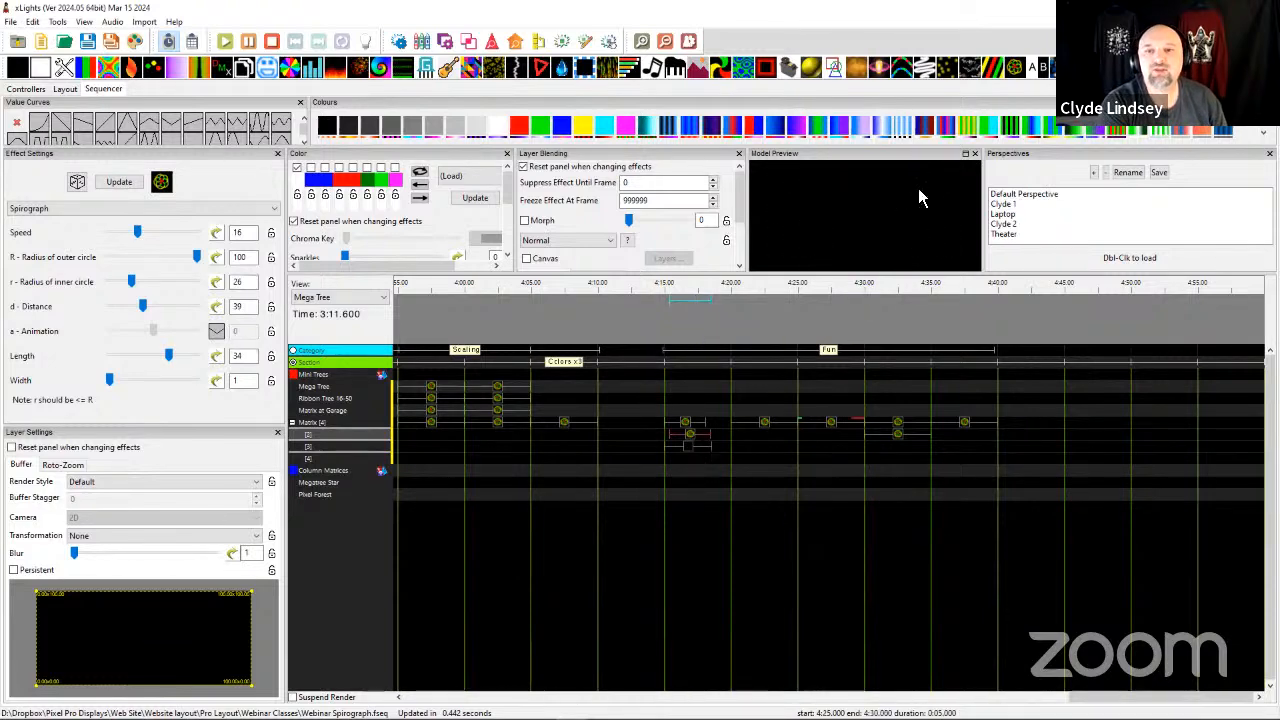
click(806, 308)
click(694, 421)
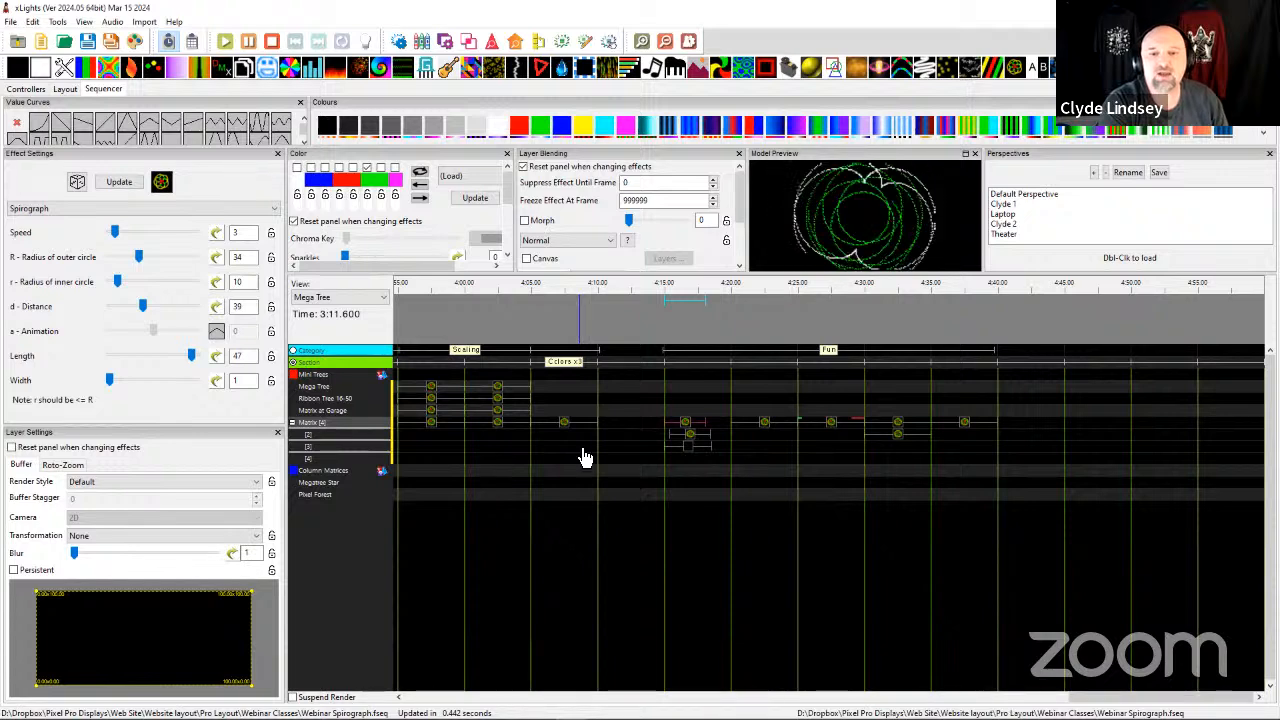
Set the width of the Spirograph effect on Matrix layer 2 at 4:15 to 2.
click(687, 434)
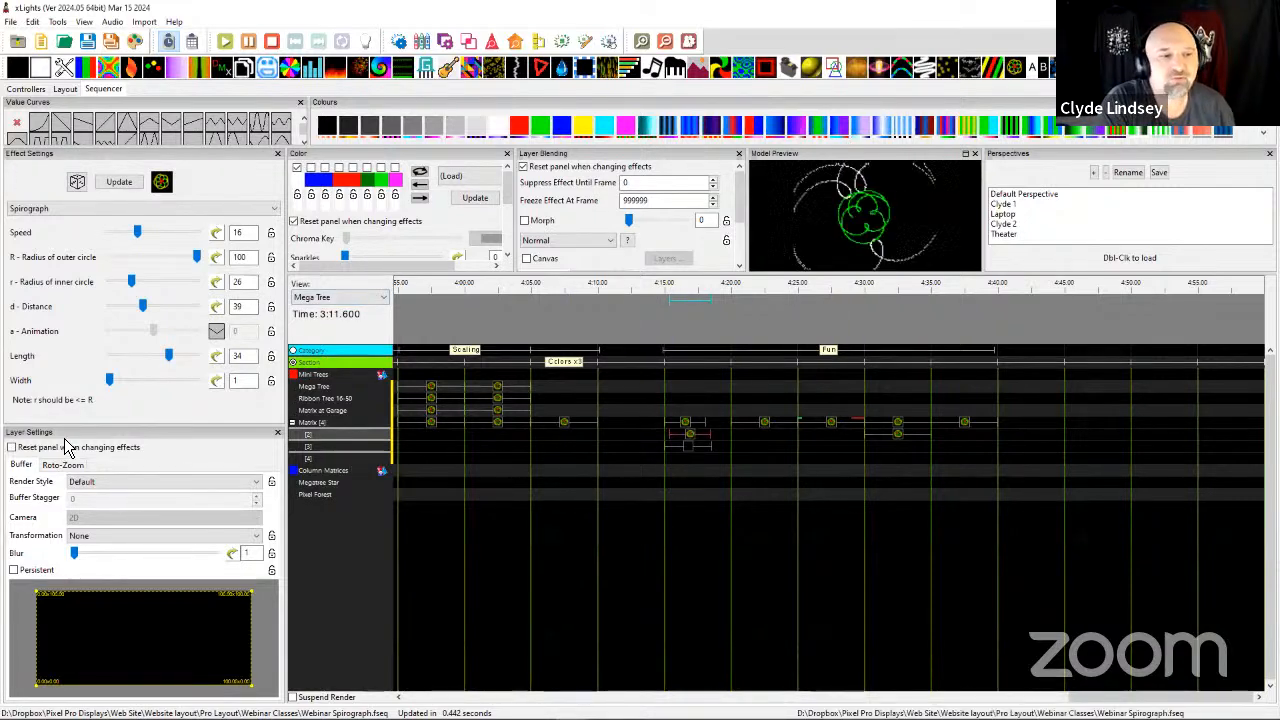
drag(120, 388, 122, 384)
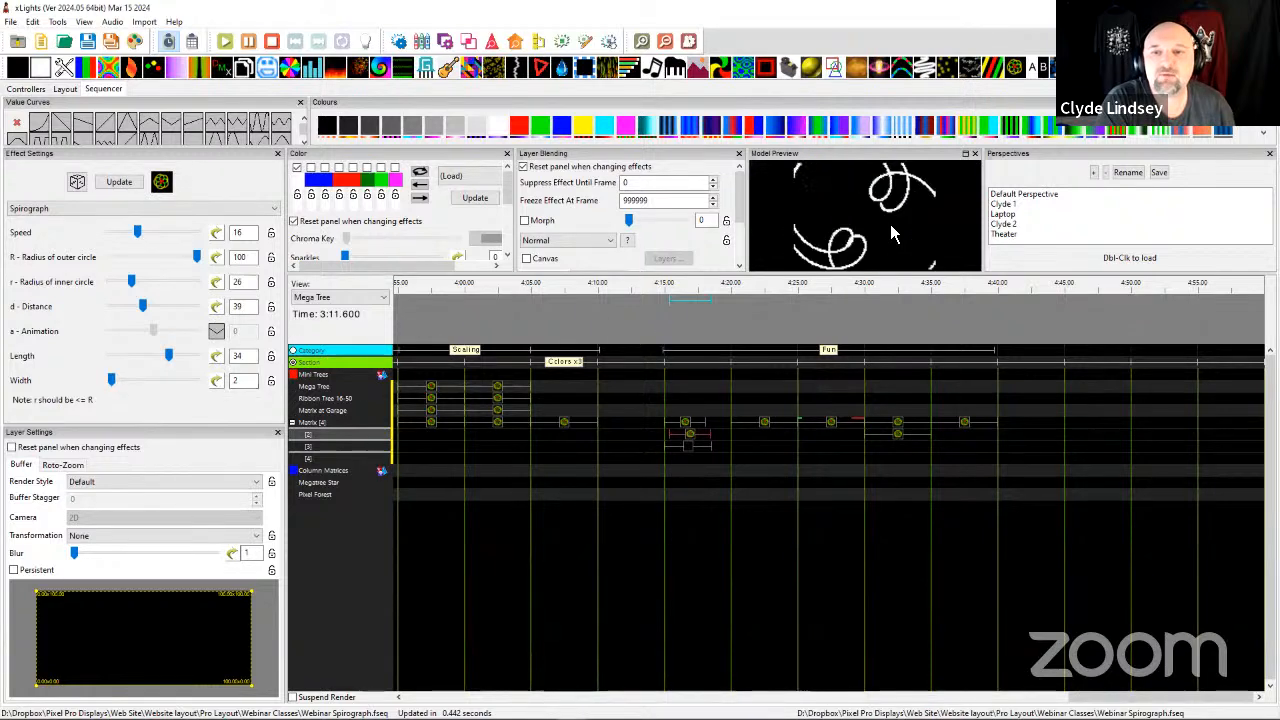
Select the Matrix Spirograph effect at 4:05 in the Colors x3 section to examine its settings and playback.
click(563, 432)
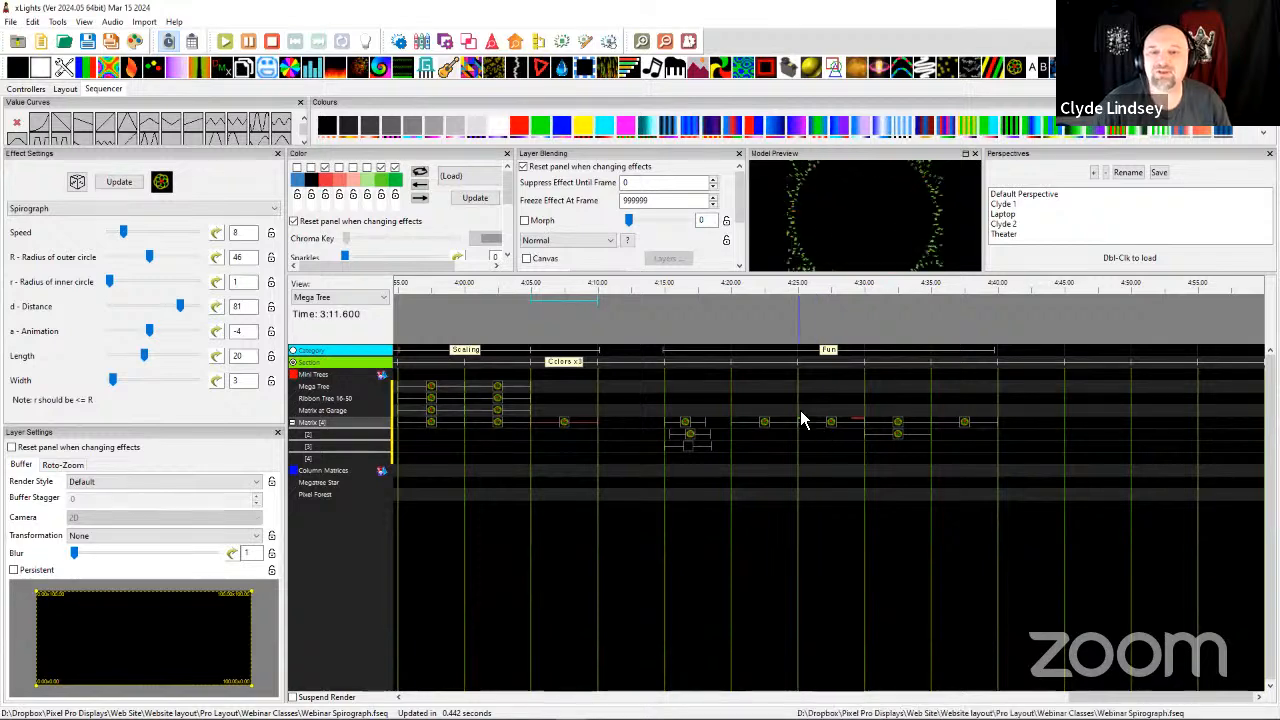
Apply a custom value curve to d - Distance on the Matrix Spirograph at 4:20, peaking at 100, dipping, and returning to 100.
click(766, 424)
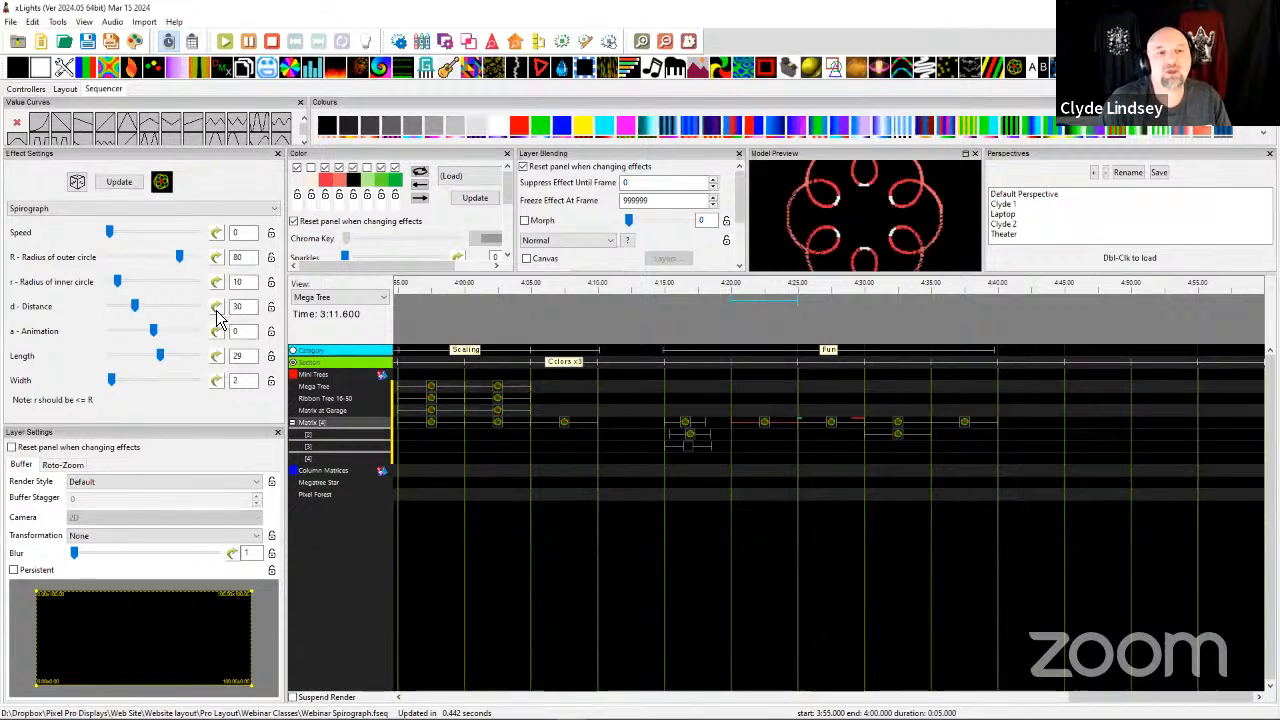
click(216, 309)
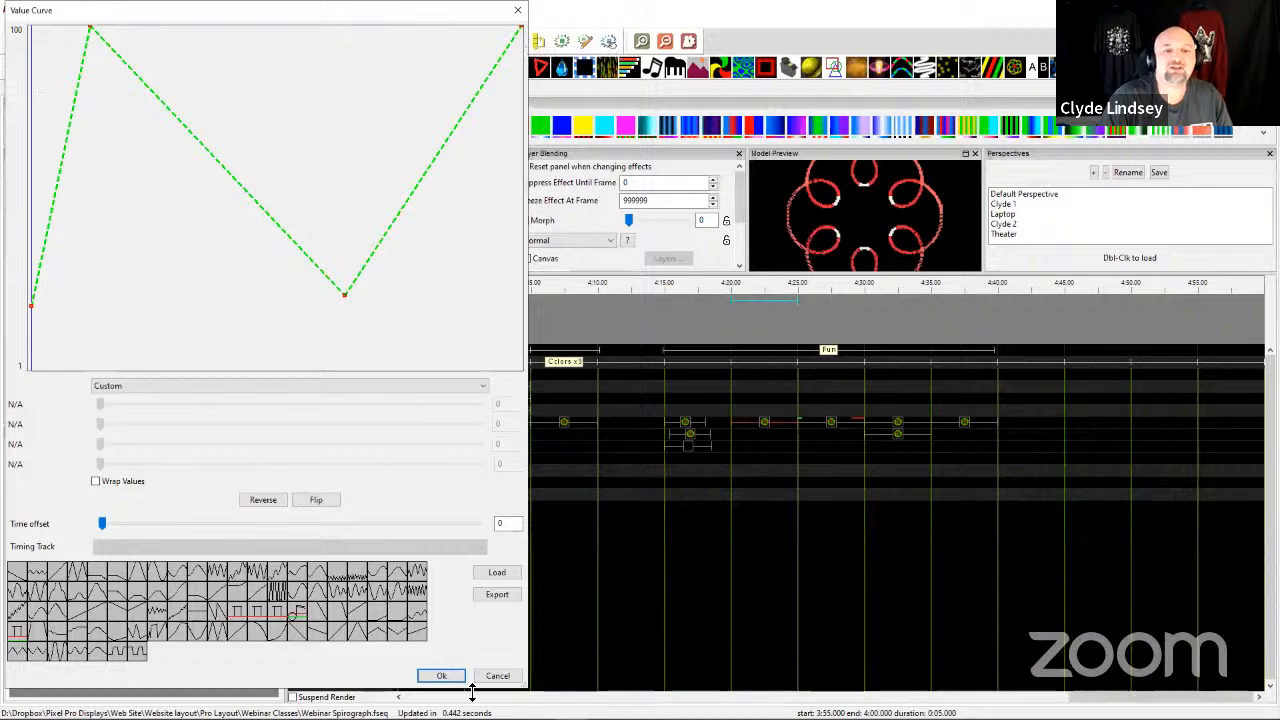
click(438, 675)
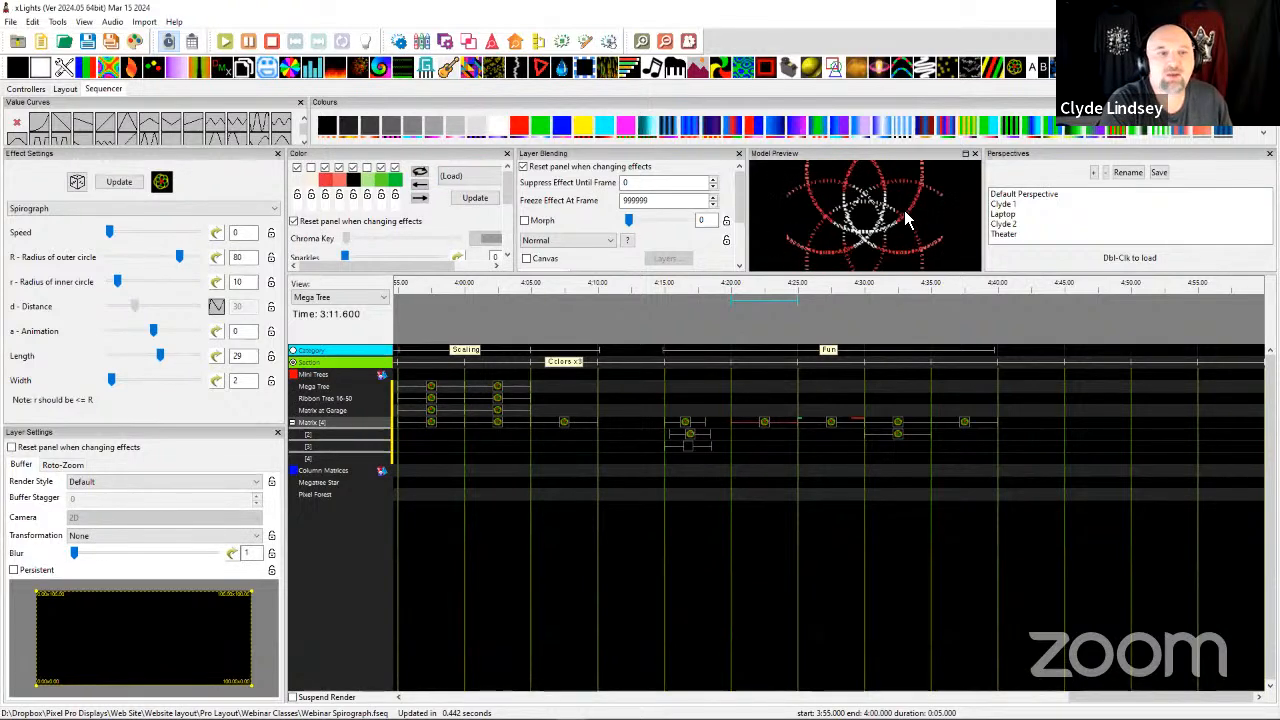
drag(111, 381, 112, 386)
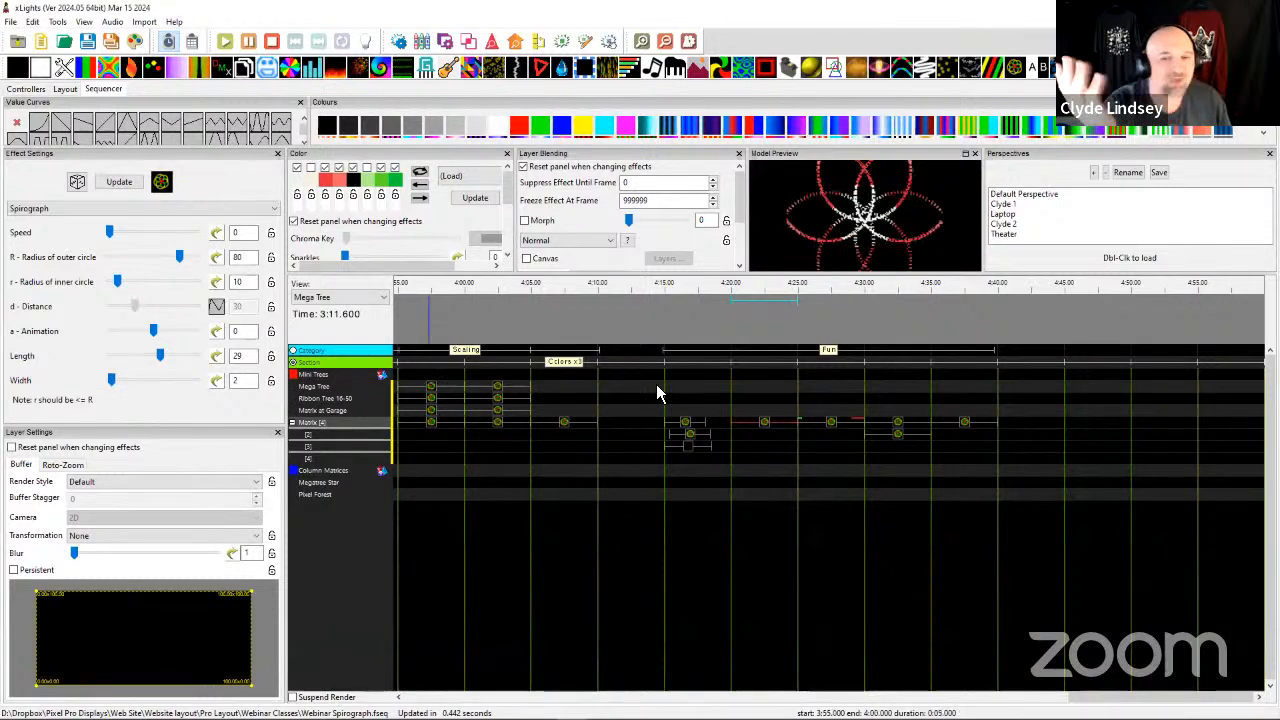
Inspect the color curve of the Matrix Spirograph at 4:25, then load the palette running red, green, blue, yellow, black, cyan and magenta.
click(829, 421)
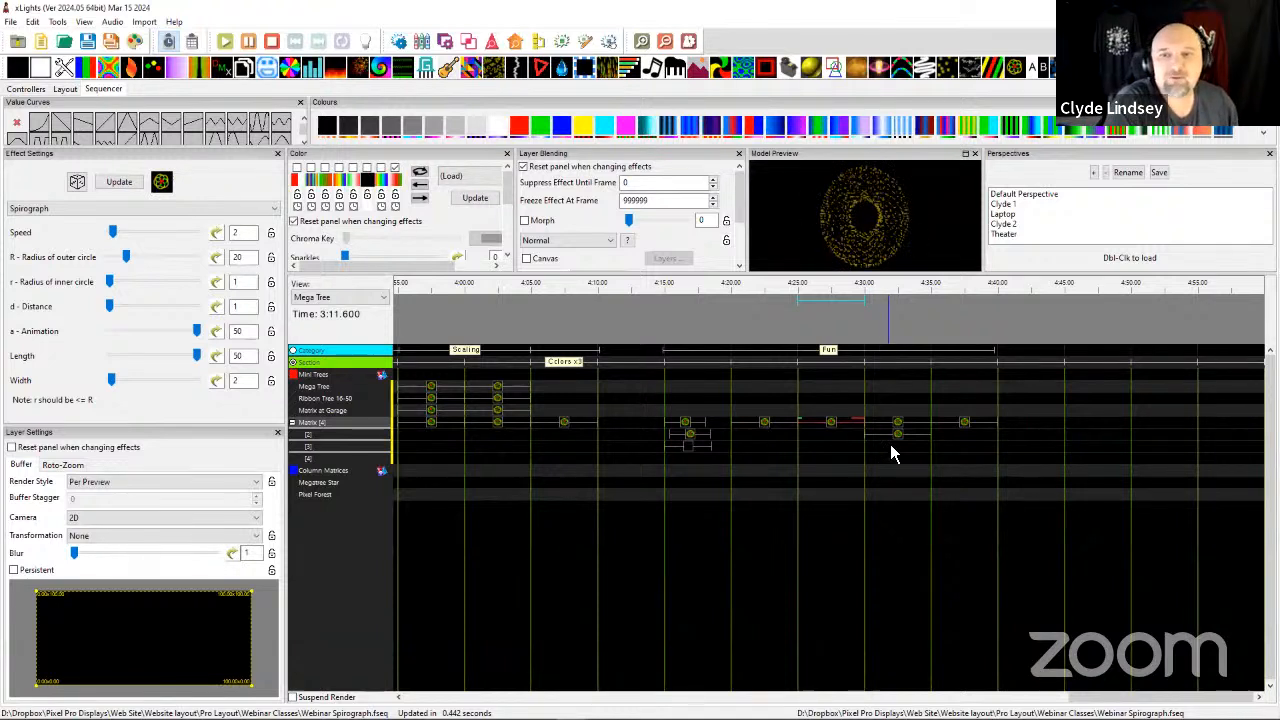
click(396, 184)
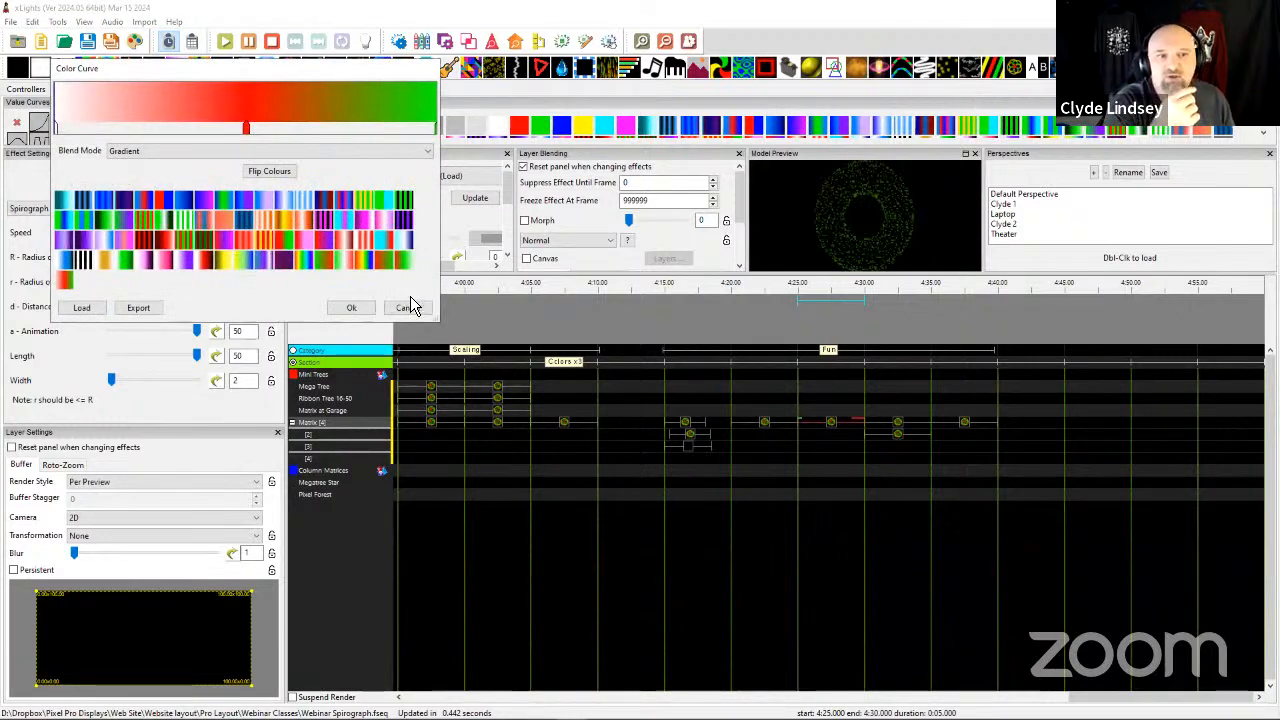
click(407, 308)
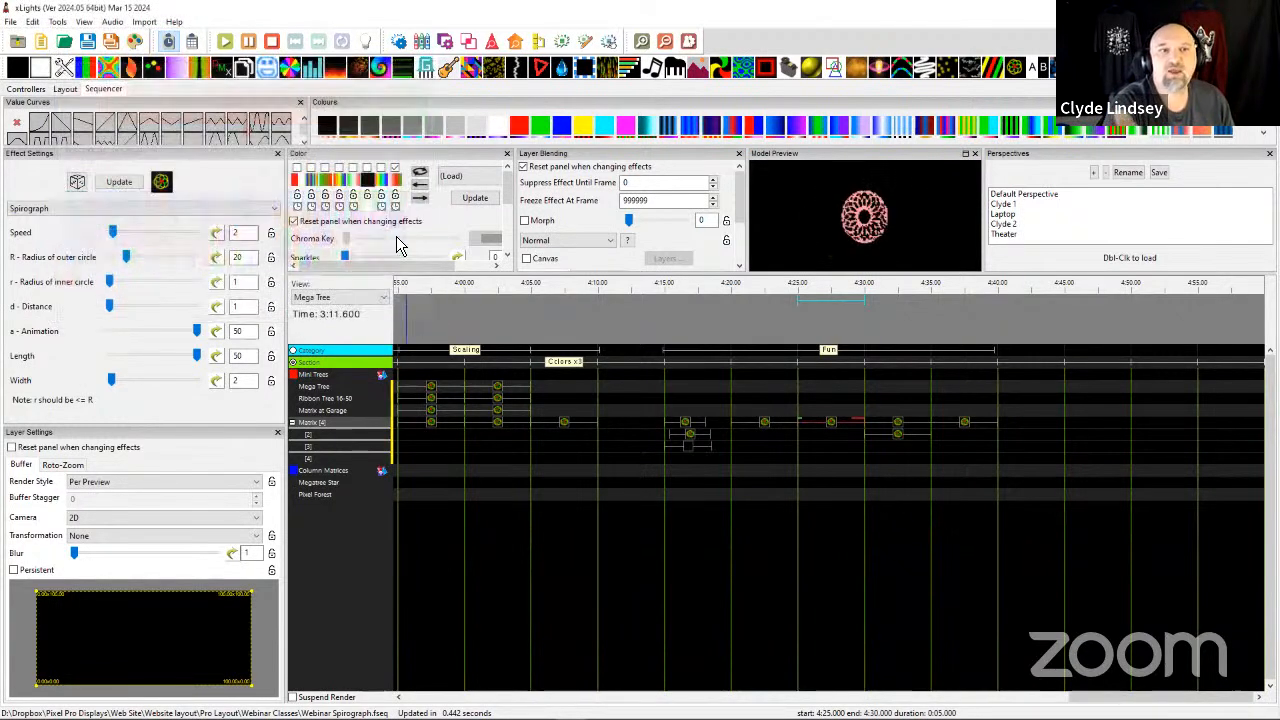
click(440, 177)
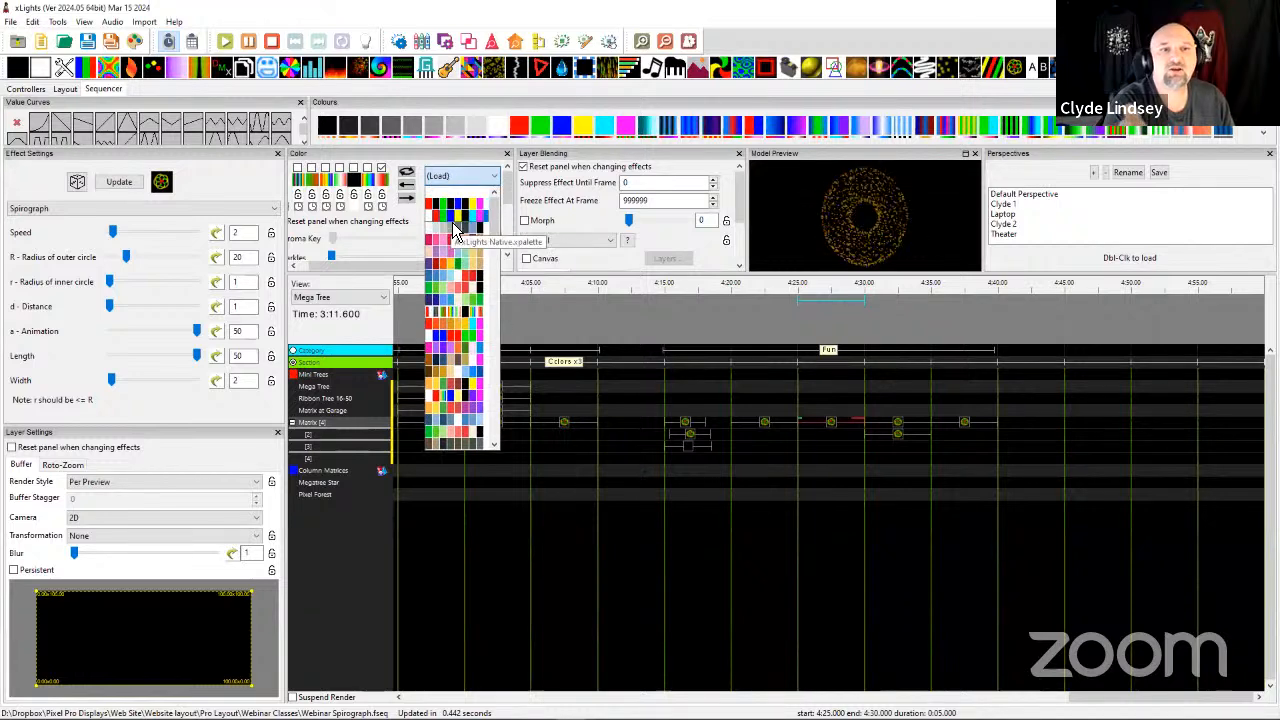
click(453, 213)
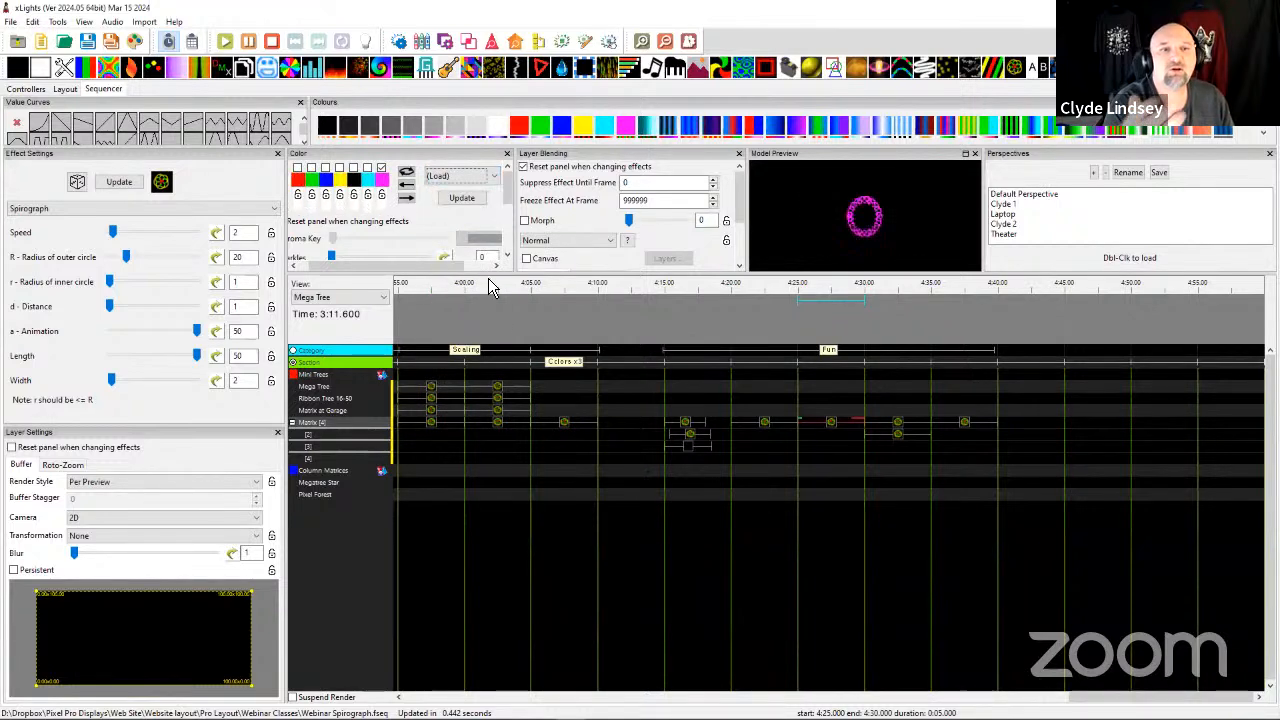
Replace the enabled magenta swatch of the 4:25 Matrix Spirograph with the rainbow color curve in Gradient blend mode.
click(383, 193)
drag(374, 72, 467, 13)
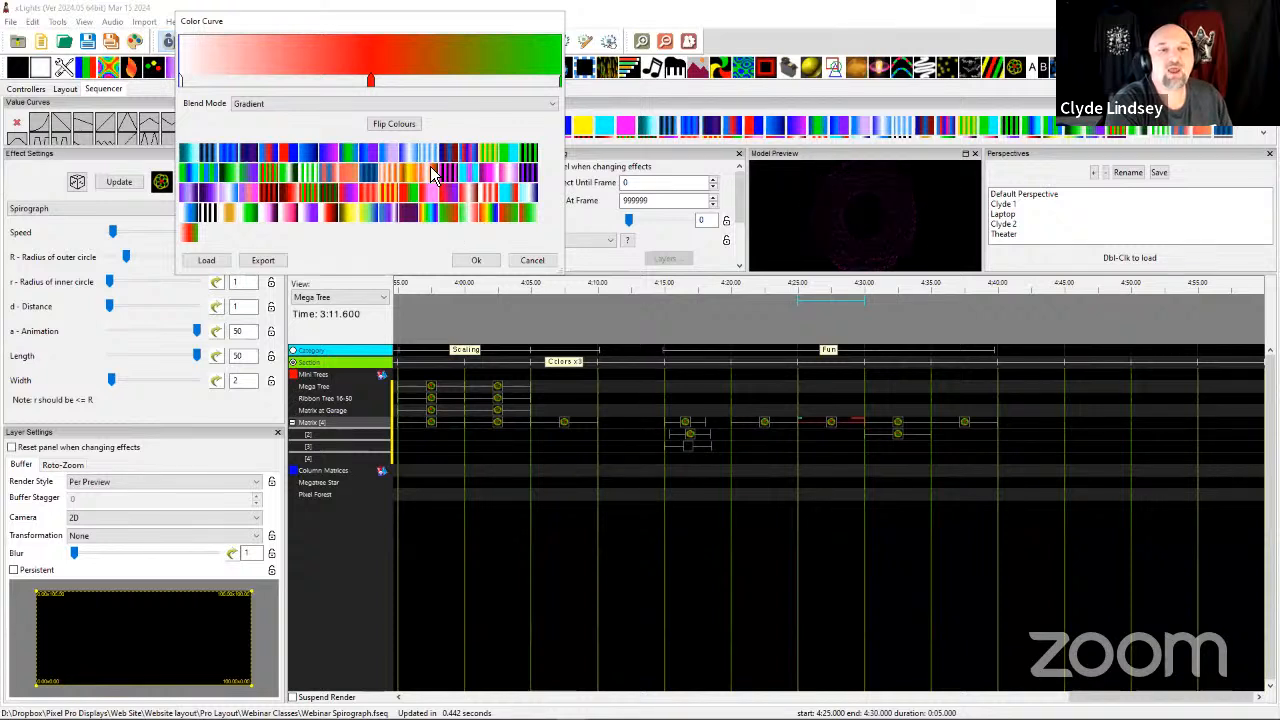
click(433, 220)
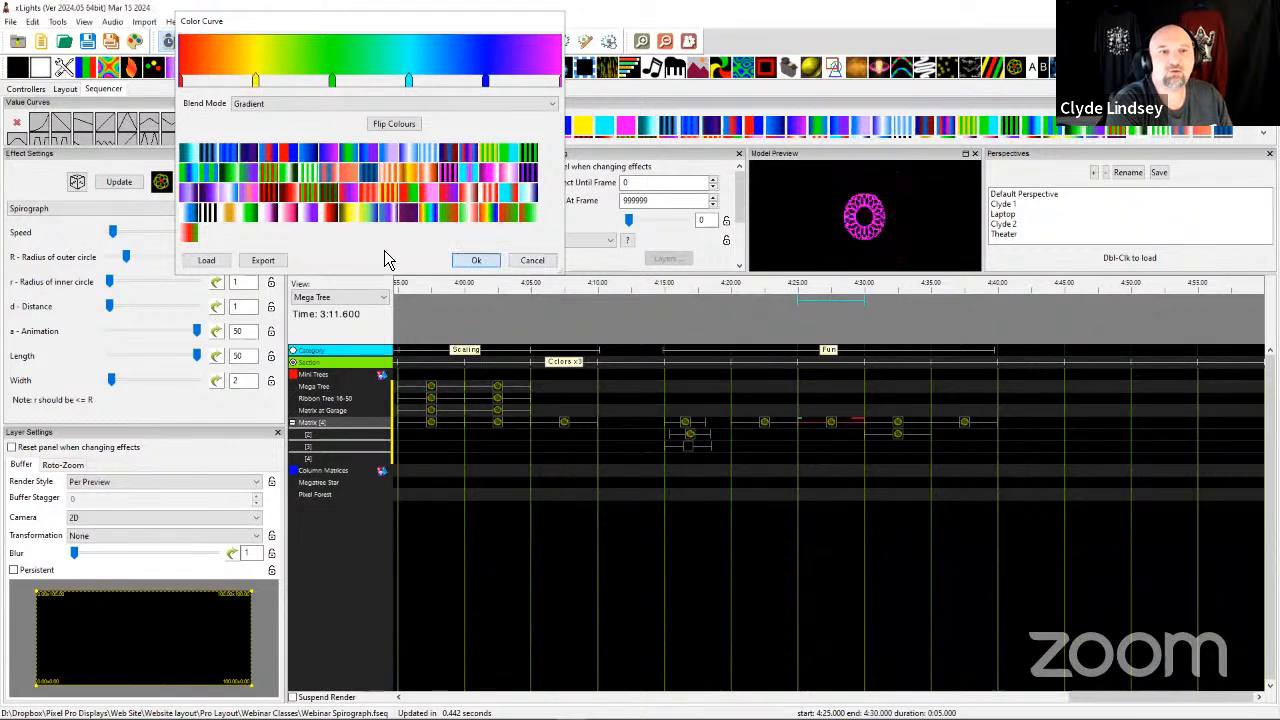
click(474, 262)
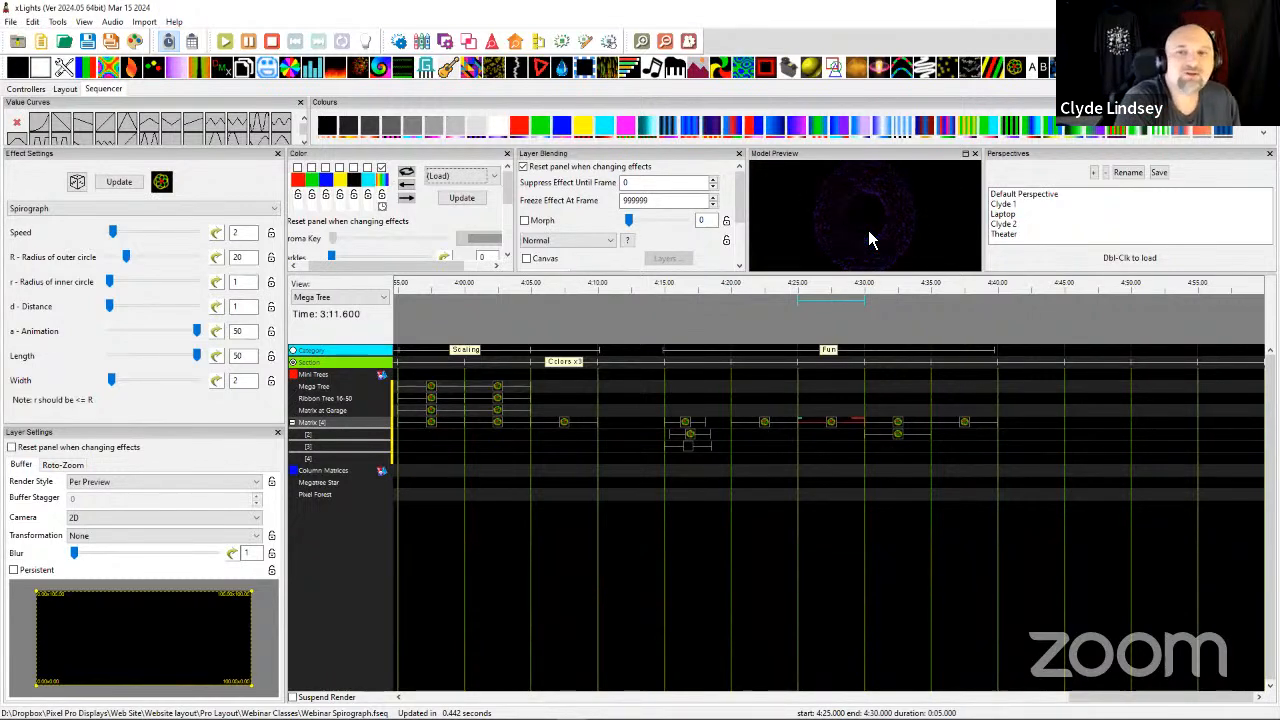
Compare the settings and playback of the two Spirograph effects on Matrix layers 1 and 2 at 4:30.
click(886, 436)
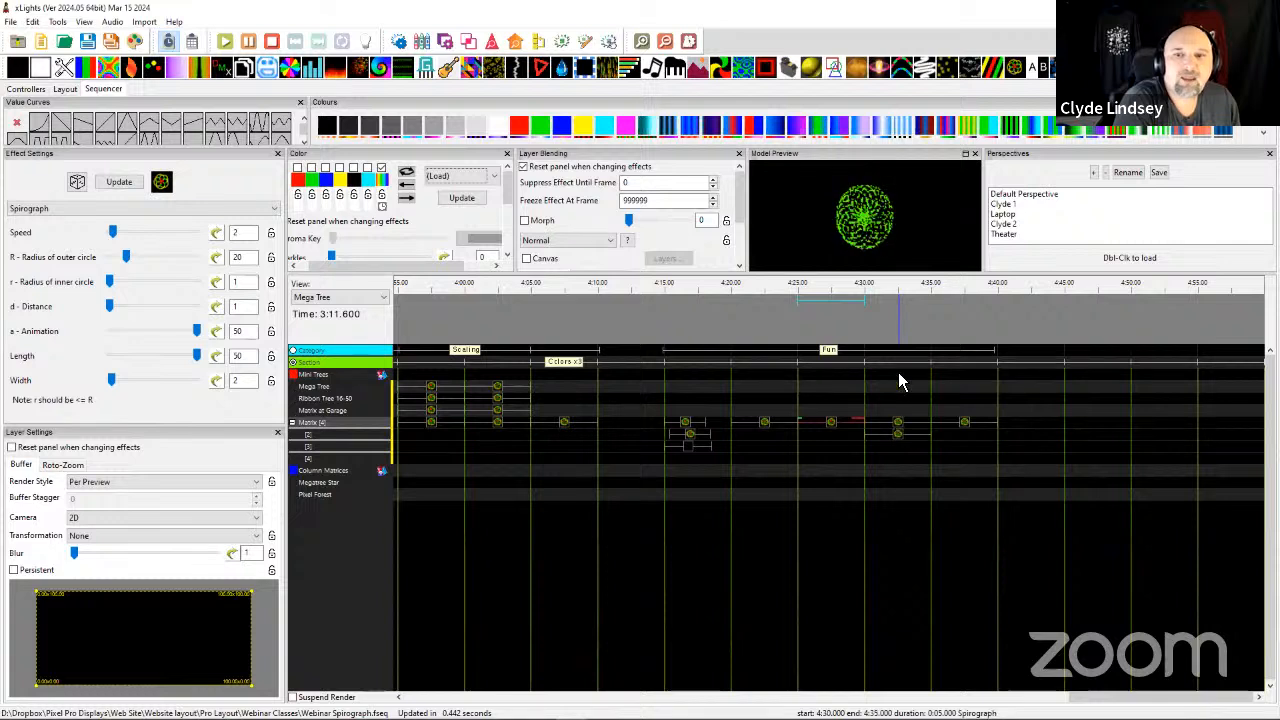
click(898, 434)
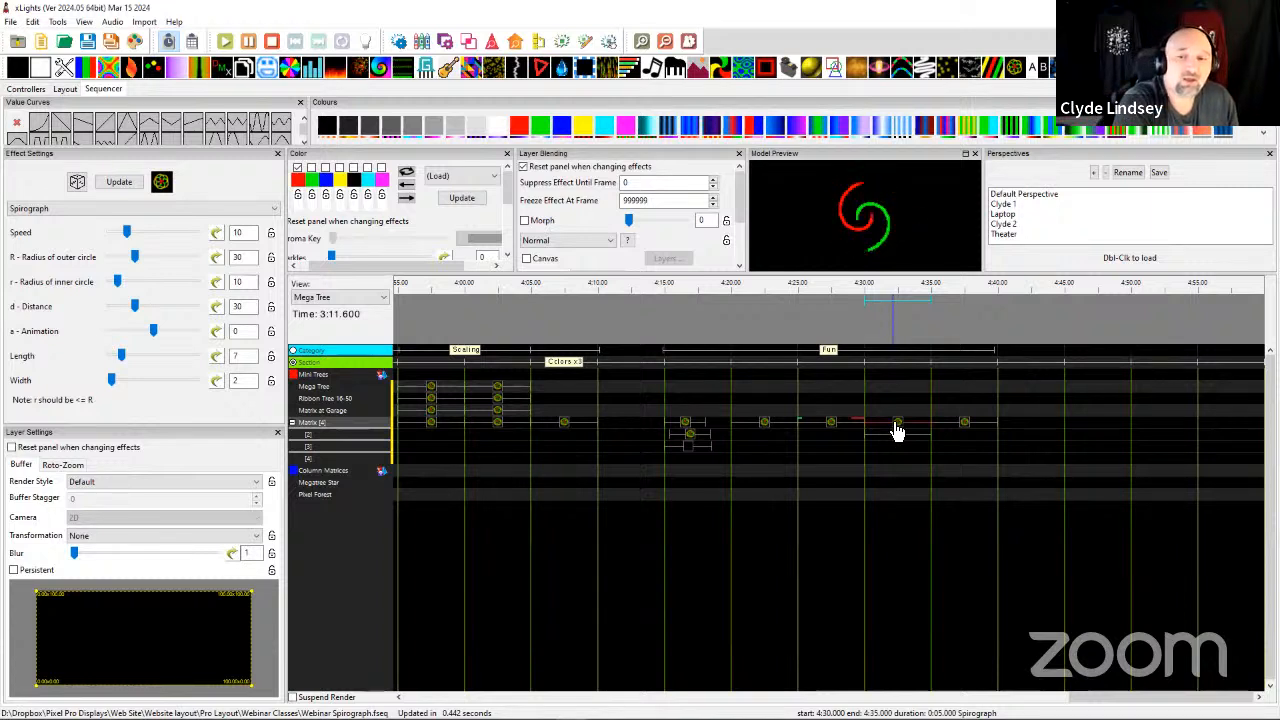
click(899, 438)
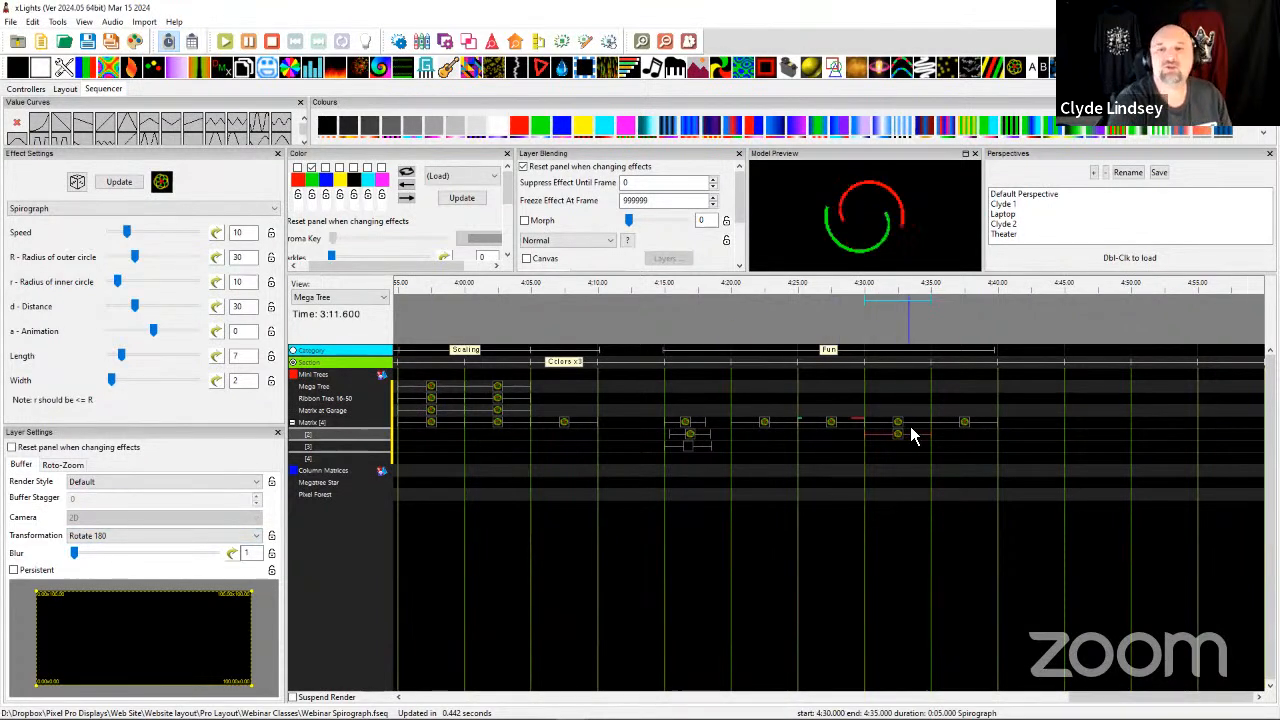
Examine the settings and playback of the Matrix Spirograph effect at 4:35 in the Fun section.
click(968, 433)
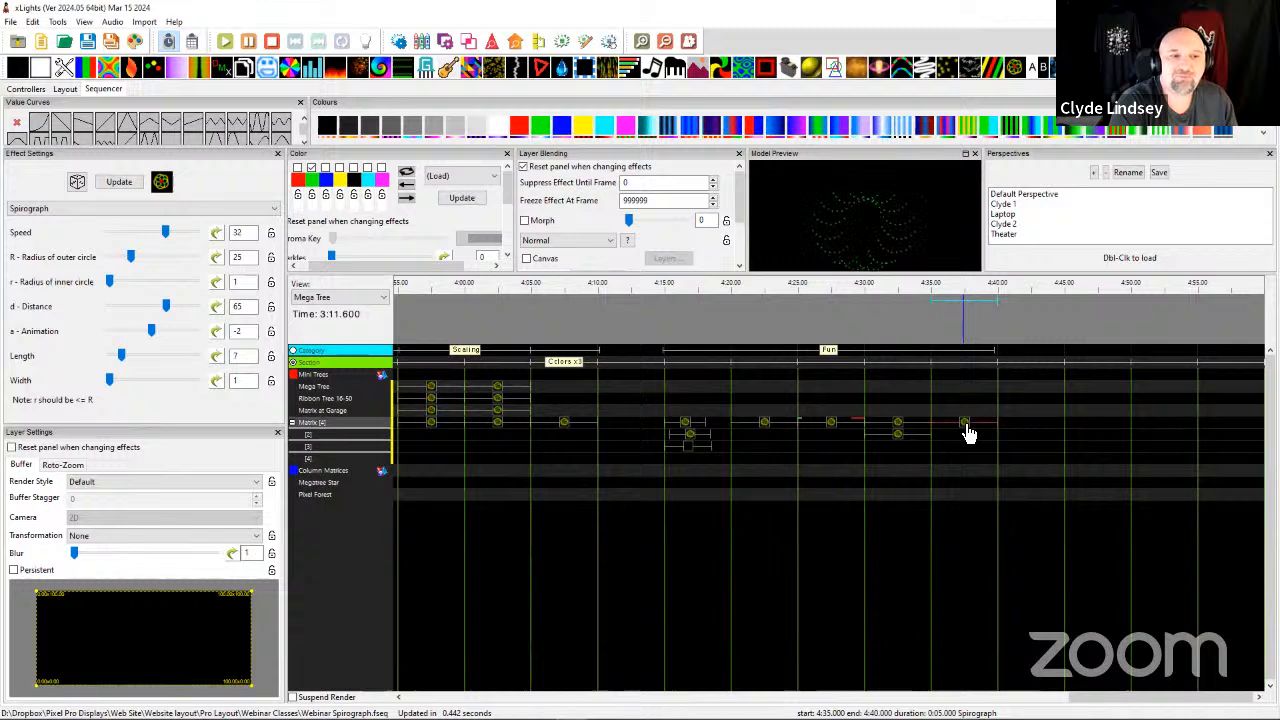
click(908, 420)
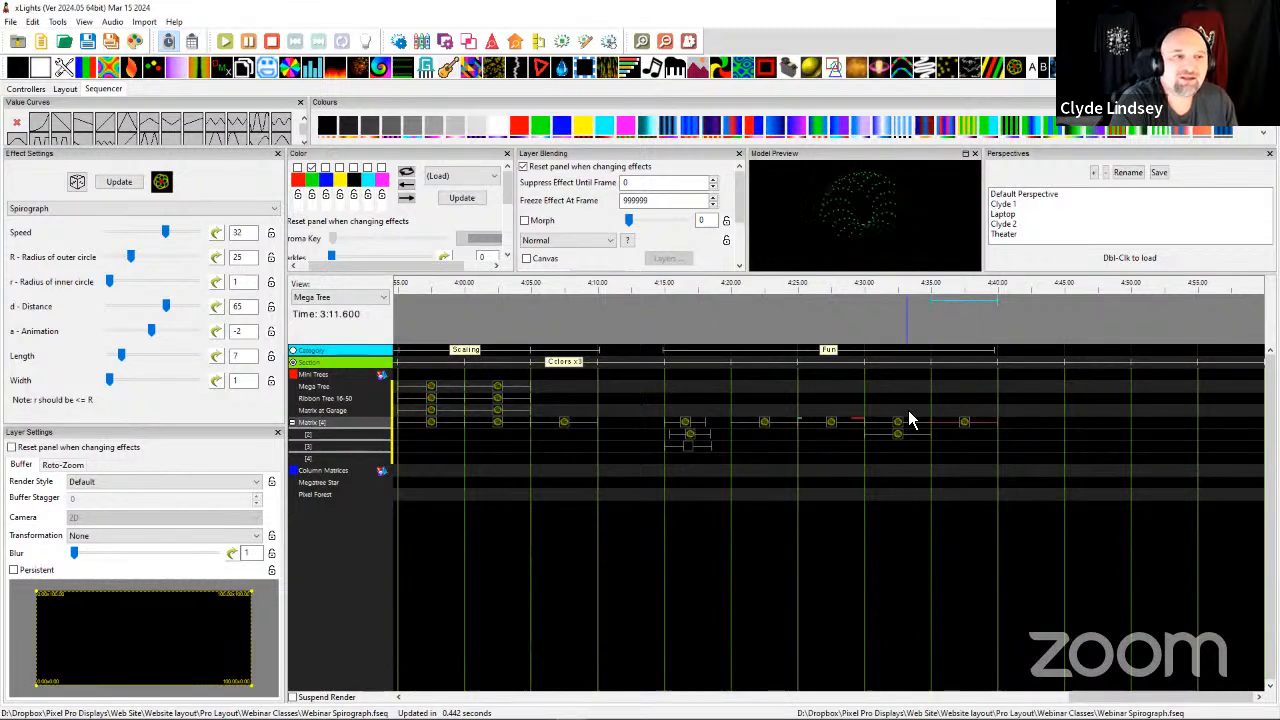
click(894, 400)
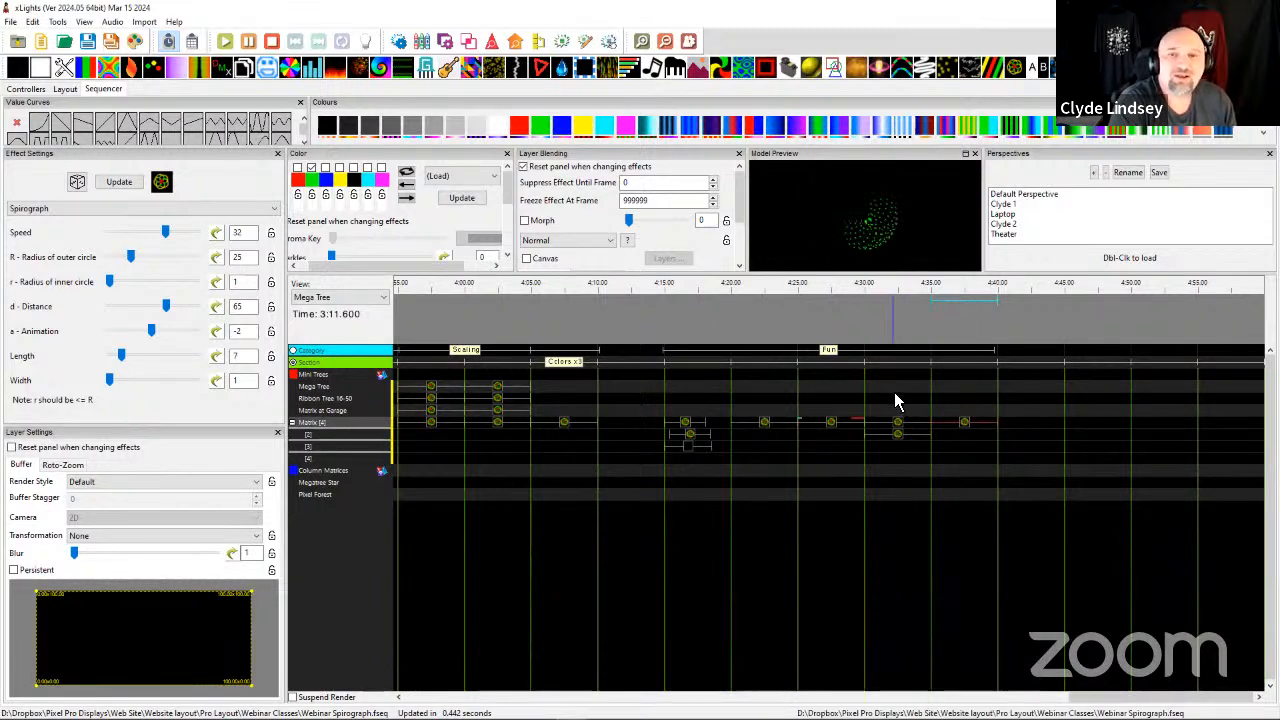
click(876, 364)
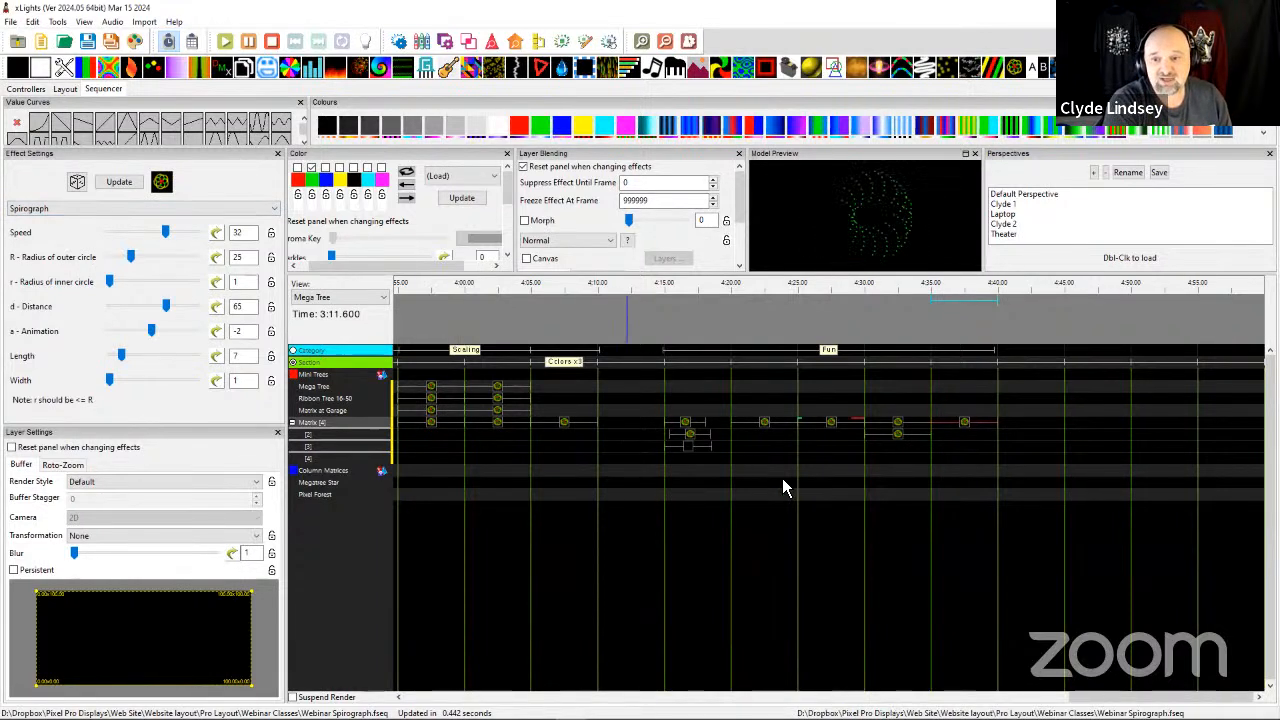
click(968, 425)
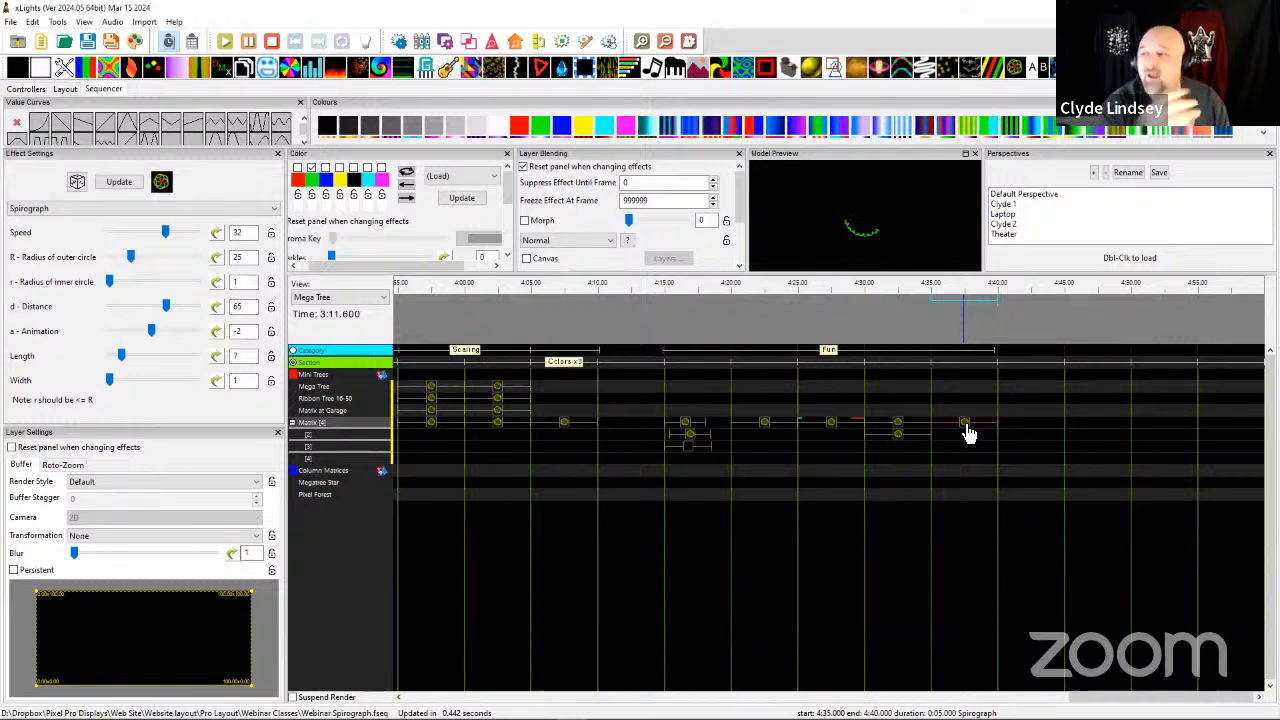
click(724, 462)
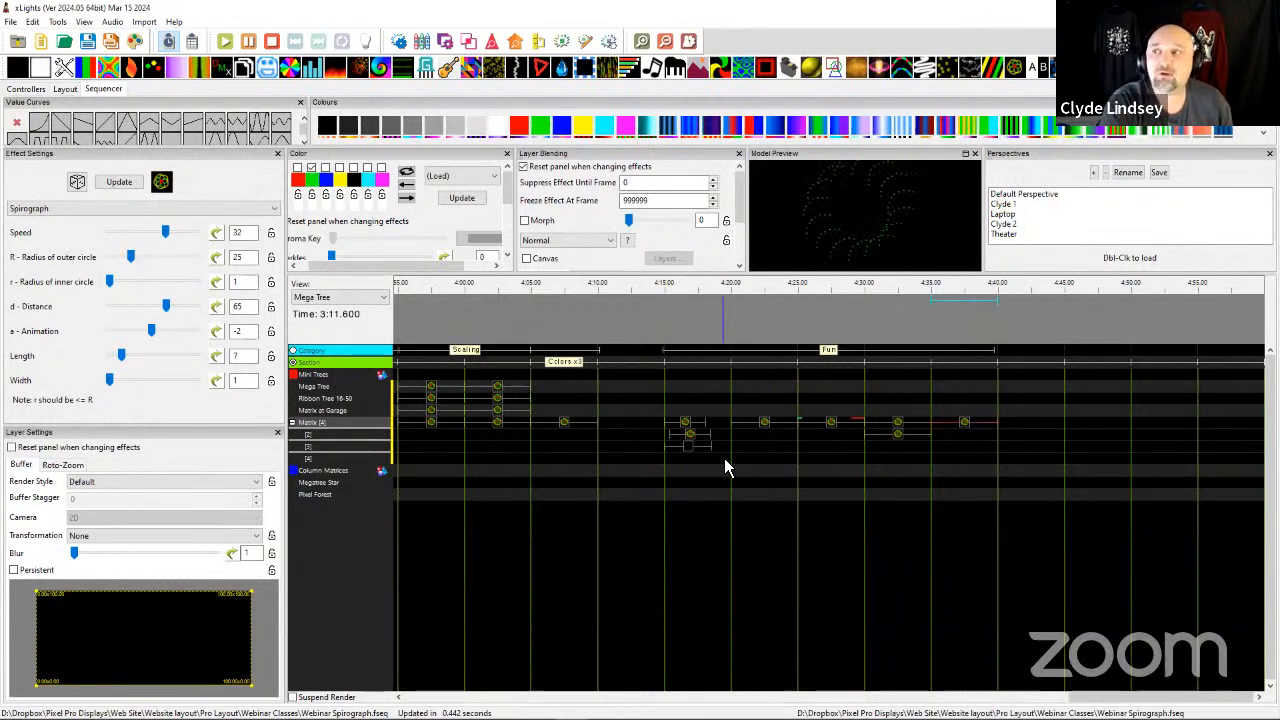